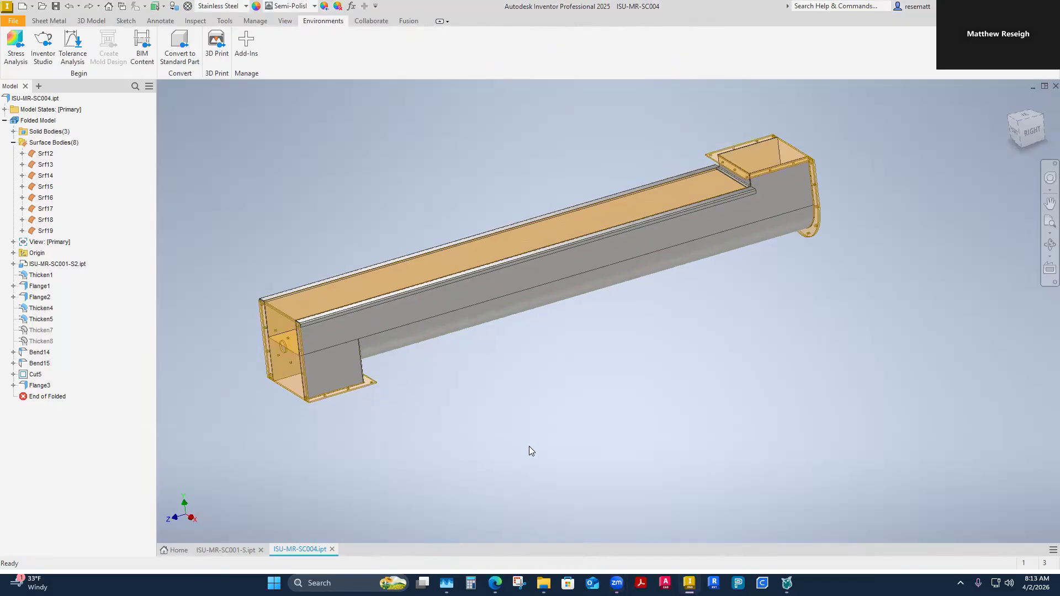
Step: Open the assembly ISU-MR-SC100 from the project's Assemblies folder and accept updating it to the changed components
left_click(245, 550)
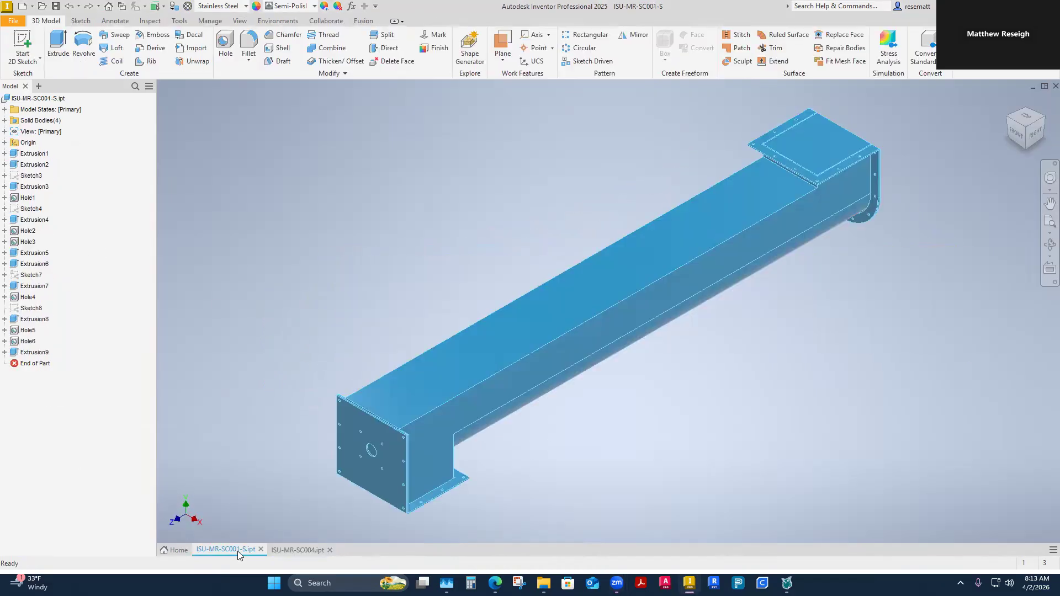
left_click(299, 550)
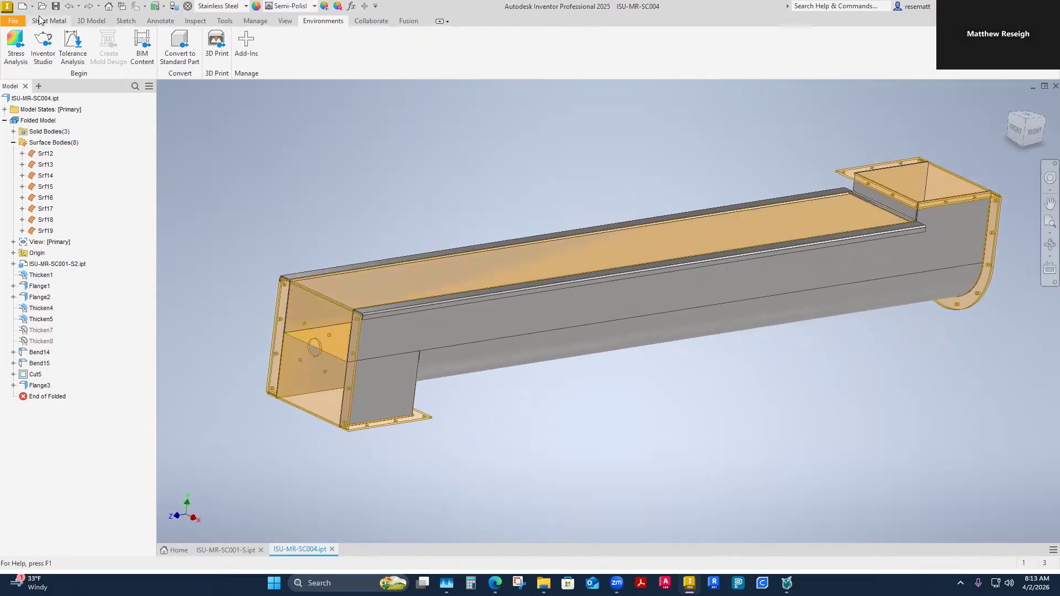
left_click(183, 550)
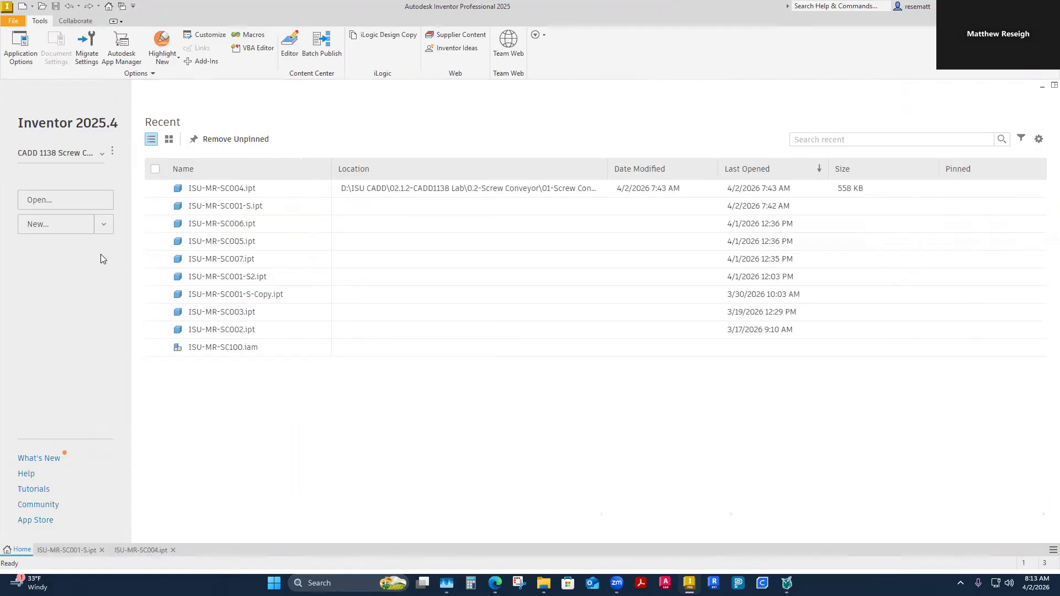
left_click(64, 199)
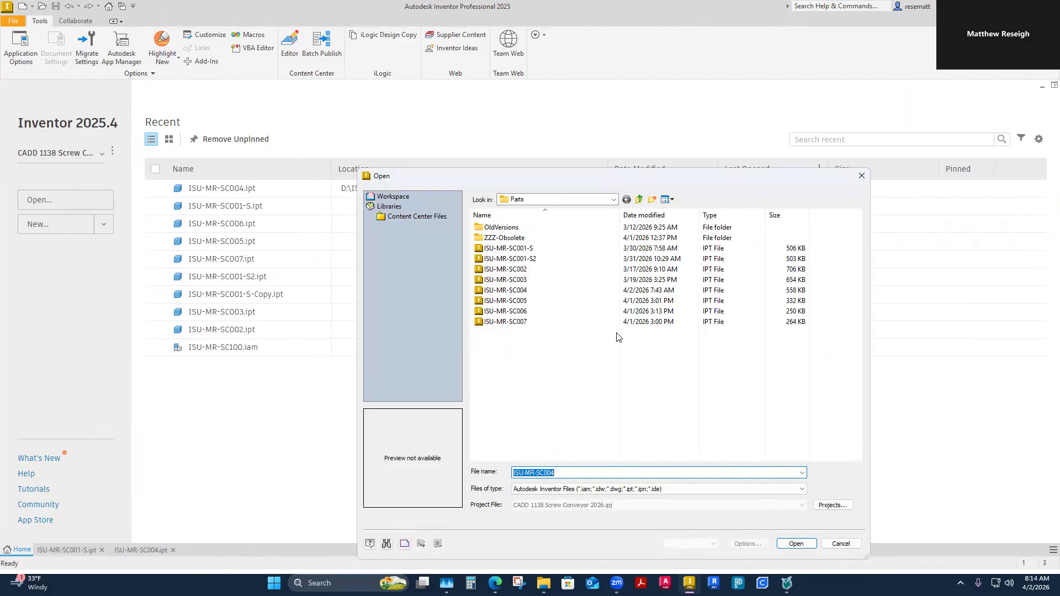
left_click(522, 293)
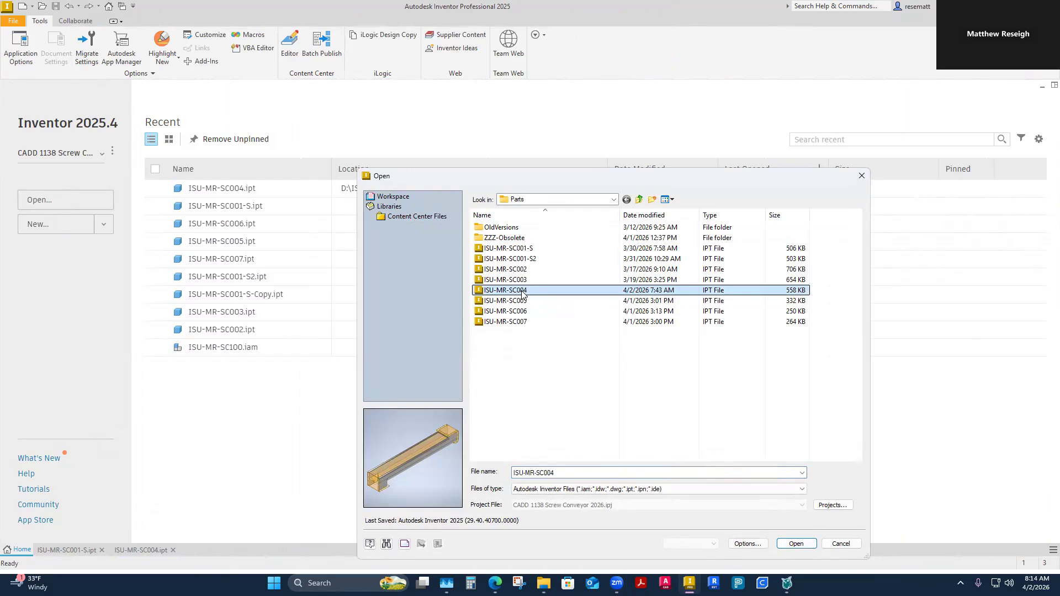
left_click(522, 301)
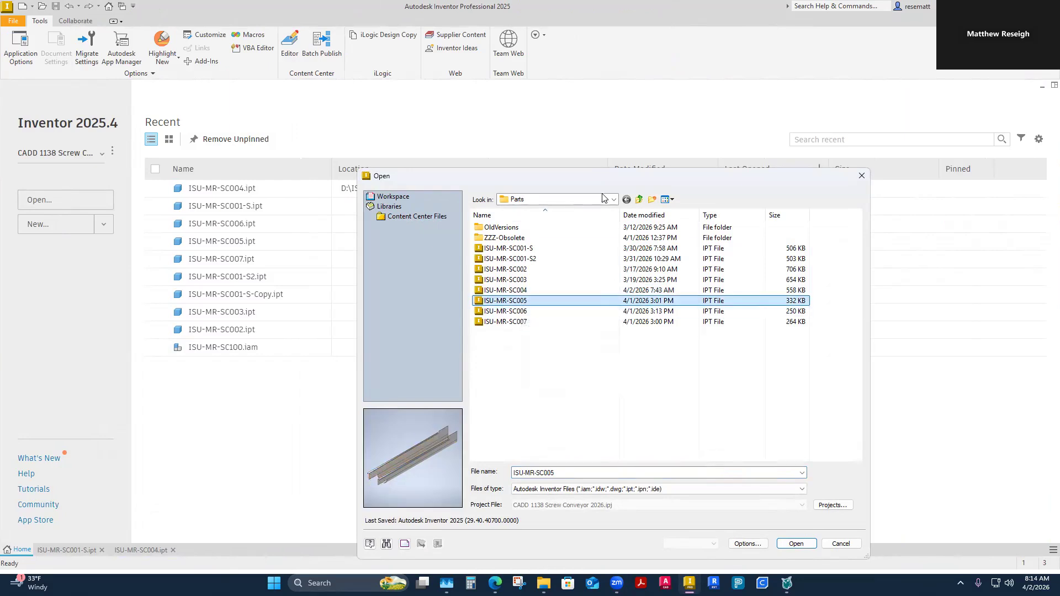
left_click(638, 199)
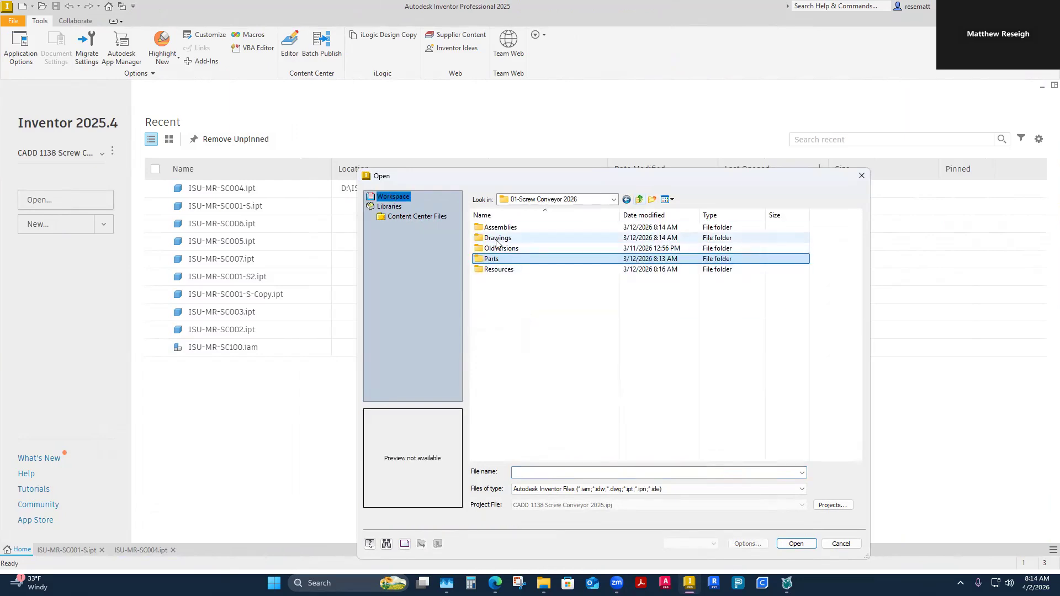
double_click(500, 227)
left_click(524, 240)
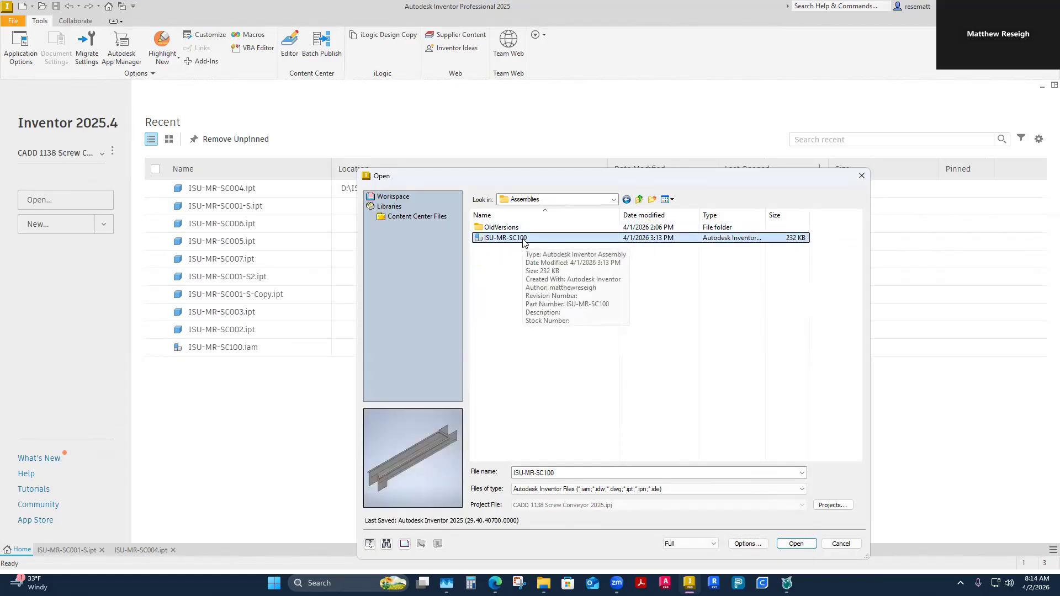
left_click(795, 544)
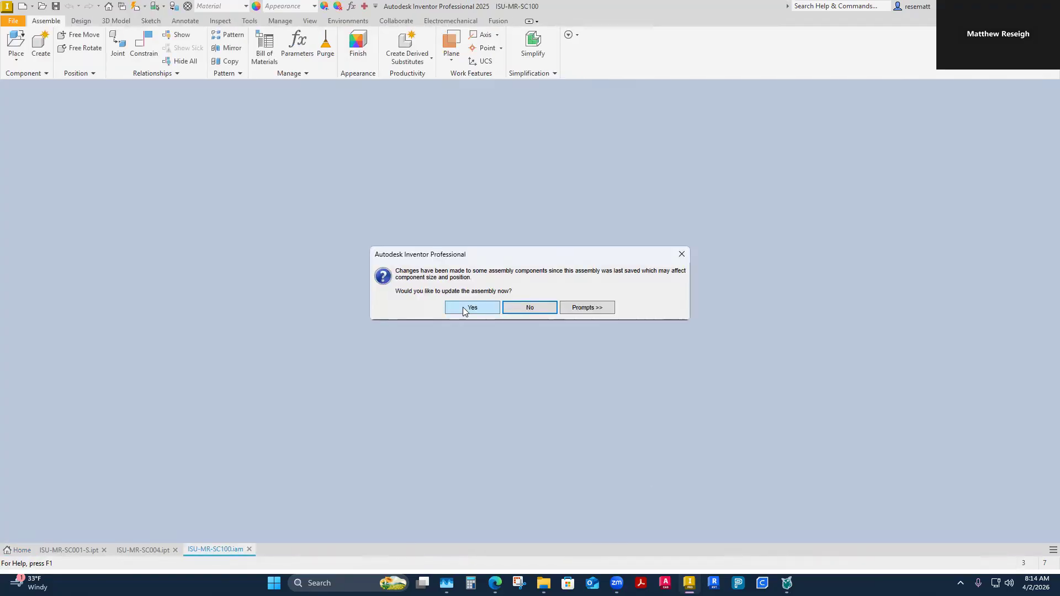
left_click(477, 308)
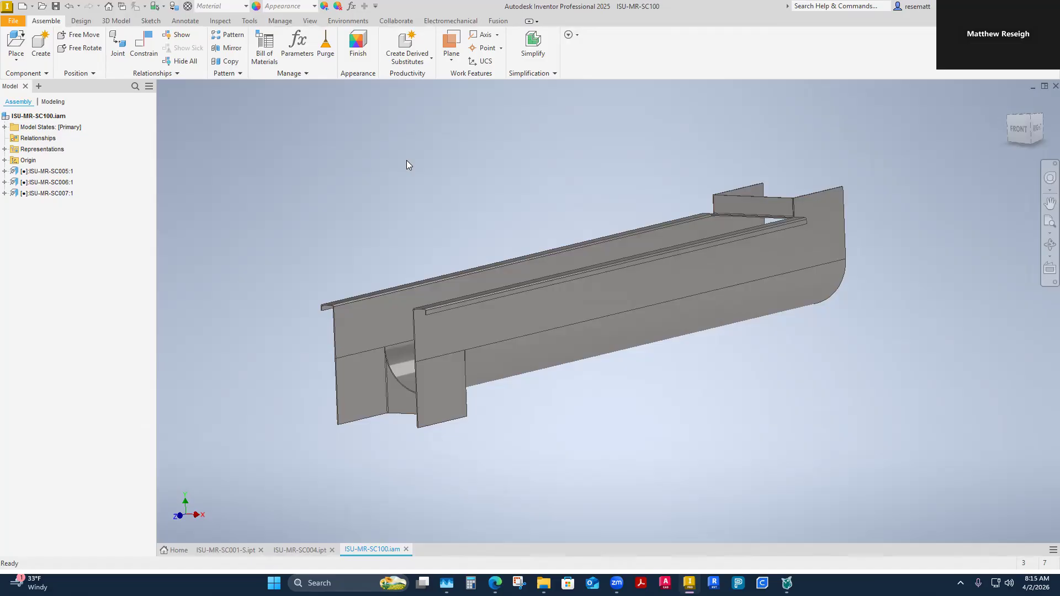
Step: Open the long trough component ISU-MR-SC005 from the assembly in its own window
middle_click_drag(630, 404, 545, 425, "shift")
left_click(475, 307)
right_click(474, 305)
left_click(479, 158)
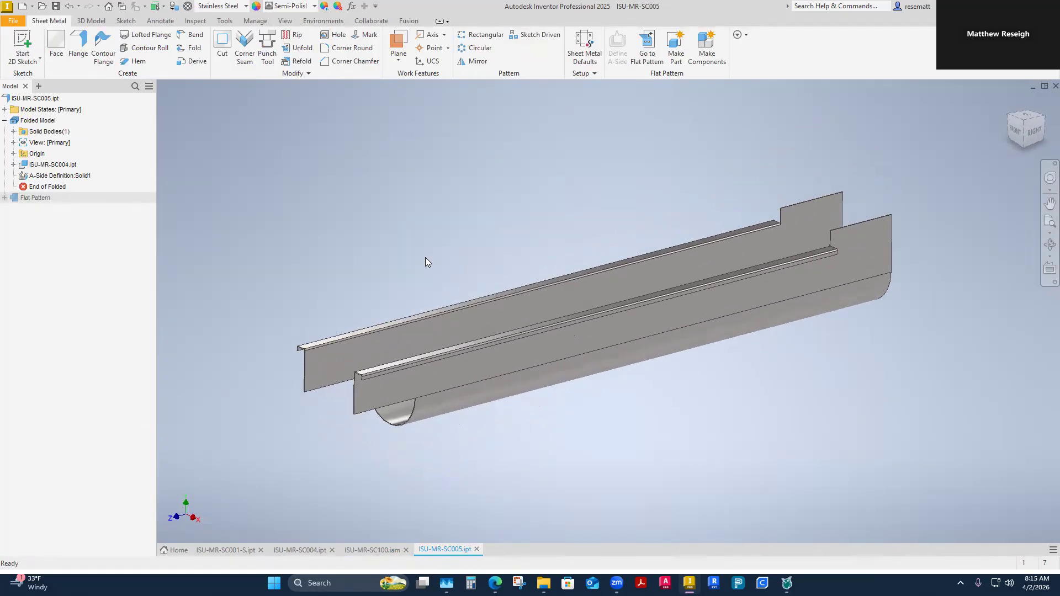
Step: Check the trough's A-side definition and its flat pattern, and return to the folded part
left_click(48, 176)
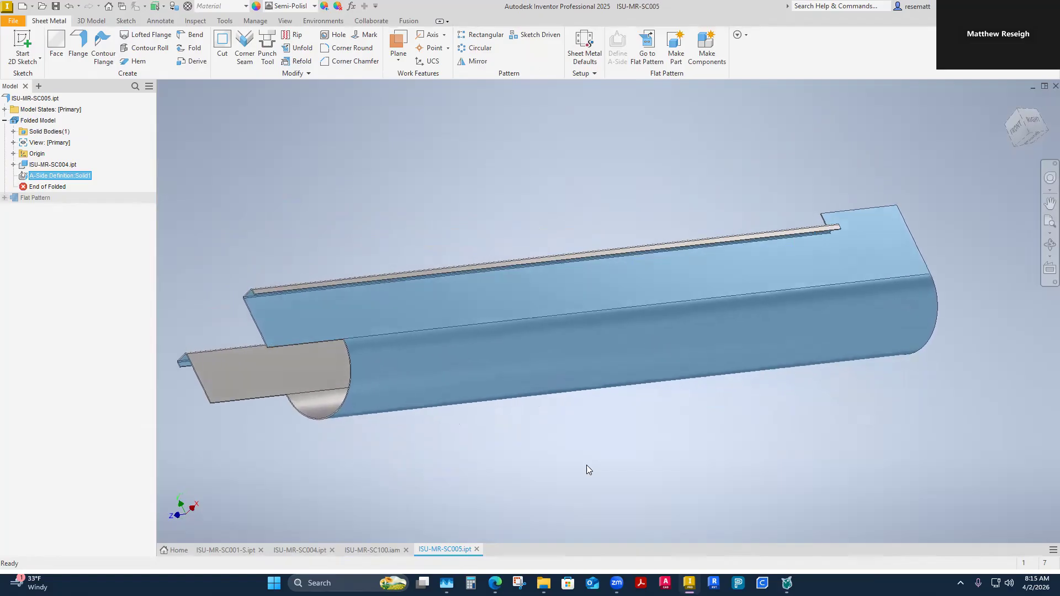
left_click(514, 223)
left_click(646, 47)
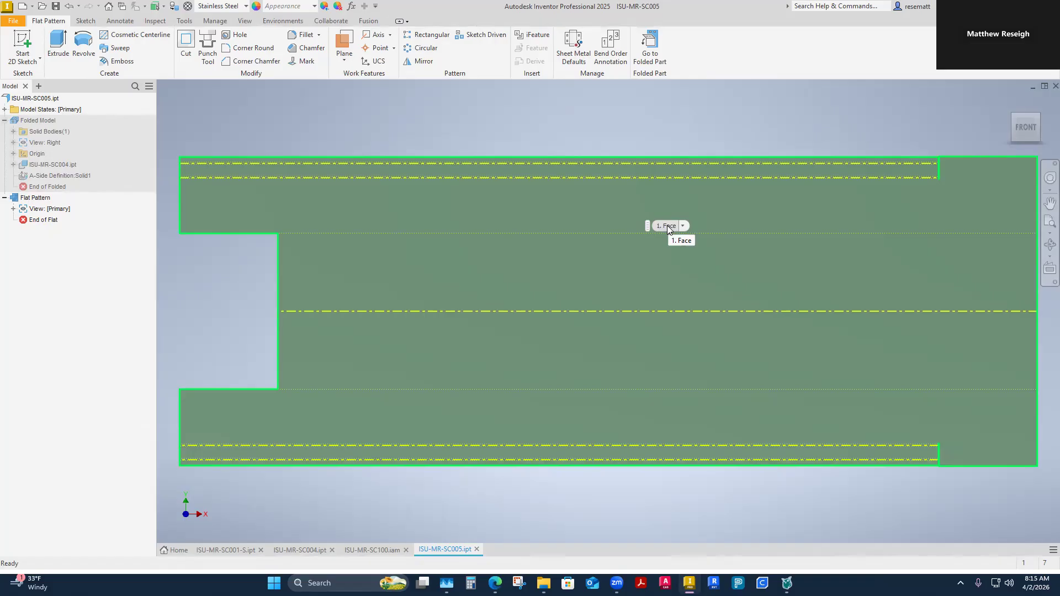
left_click(649, 46)
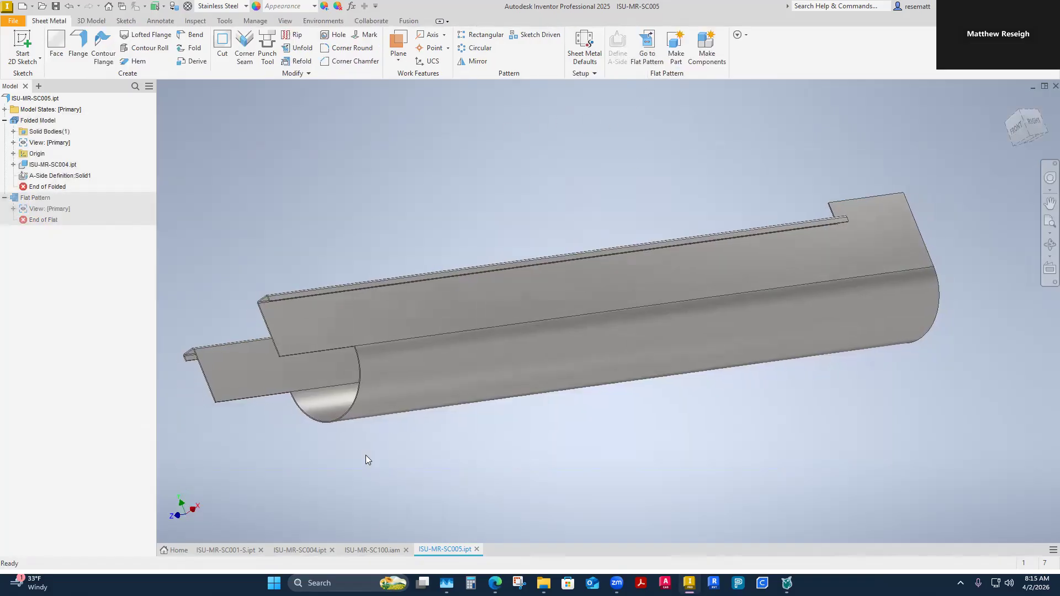
Step: Return to the ISU-MR-SC100 assembly and open the discharge chute component ISU-MR-SC007 in its own window
left_click(377, 550)
middle_click_drag(478, 489, 322, 407, "shift")
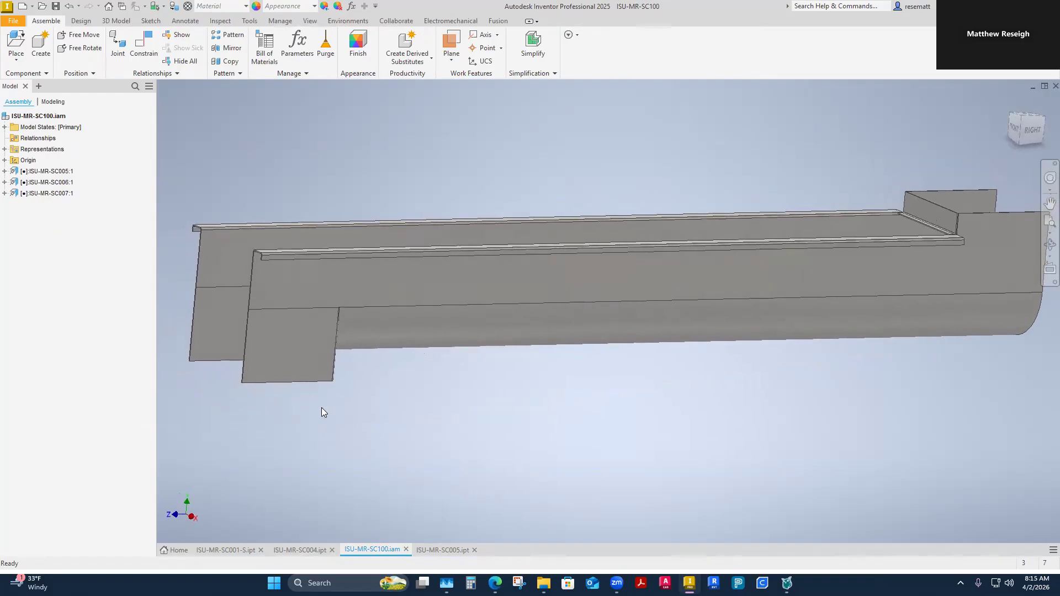
right_click(294, 365)
left_click(299, 159)
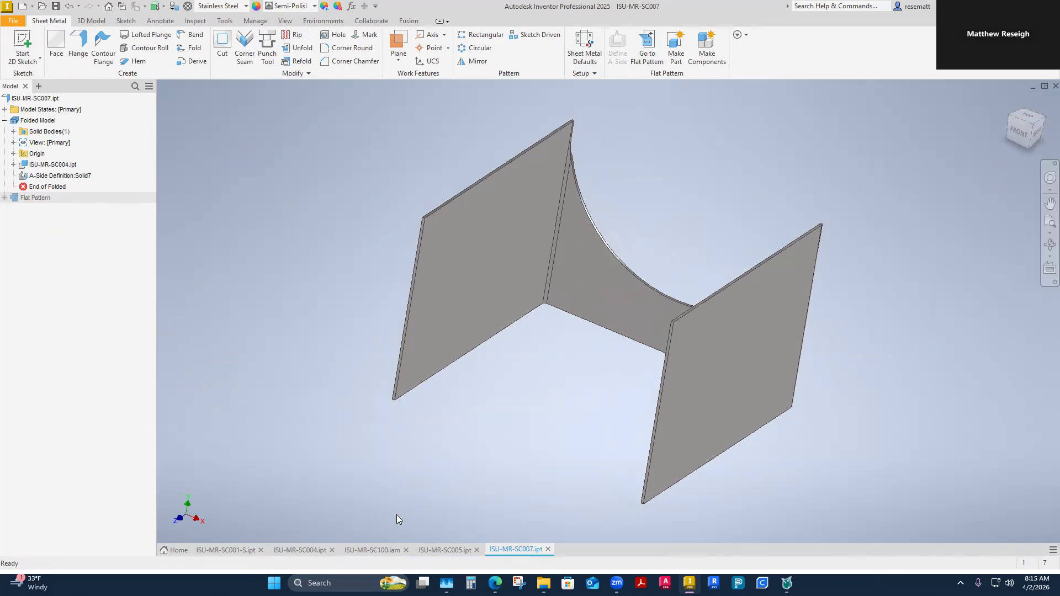
Step: Return to the assembly and open the bent end plate ISU-MR-SC006 at the trough's inlet in its own window
left_click(306, 550)
left_click(367, 550)
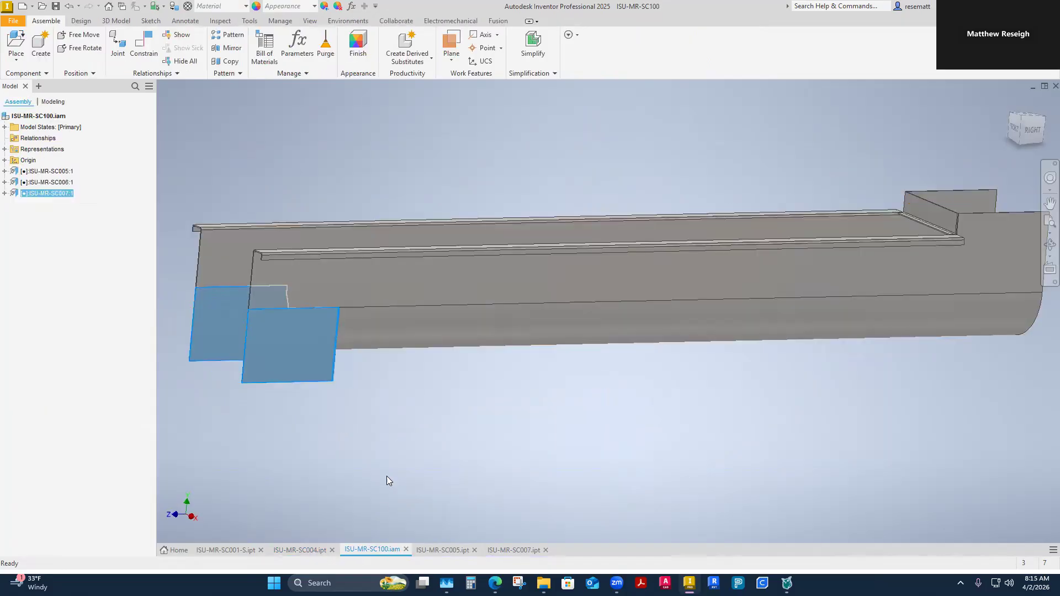
right_click(717, 265)
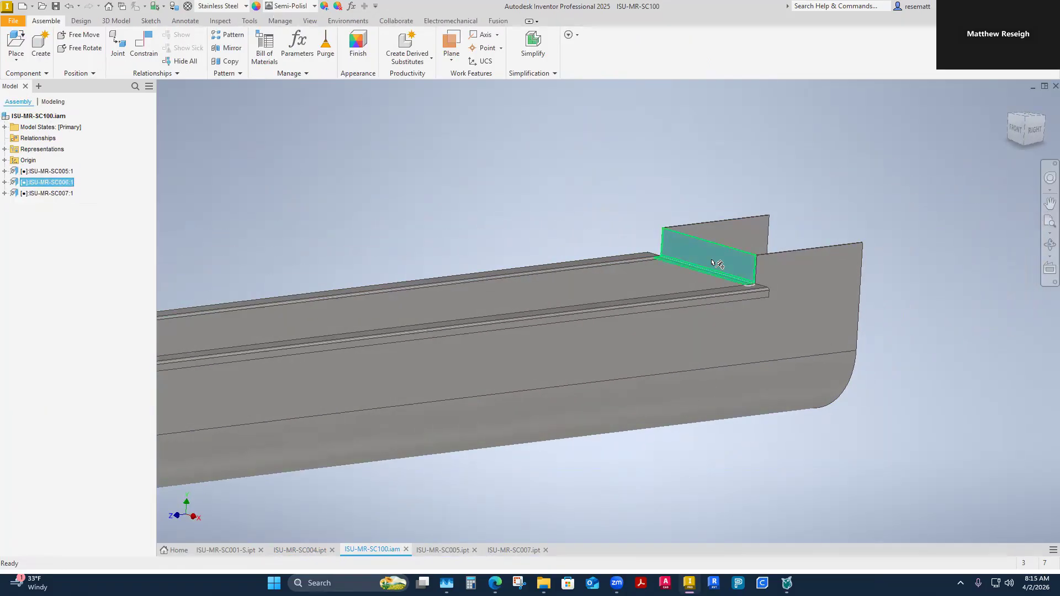
left_click(716, 146)
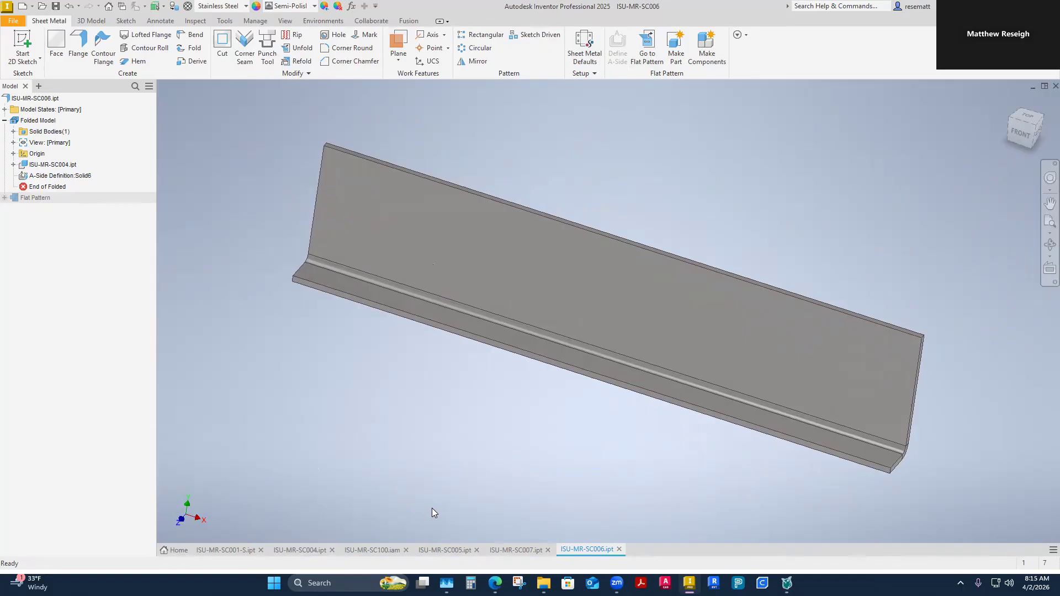
Step: Compare the ISU-MR-SC100 assembly with the multi-body source part ISU-MR-SC004 and examine its solids and surfaces
left_click(364, 552)
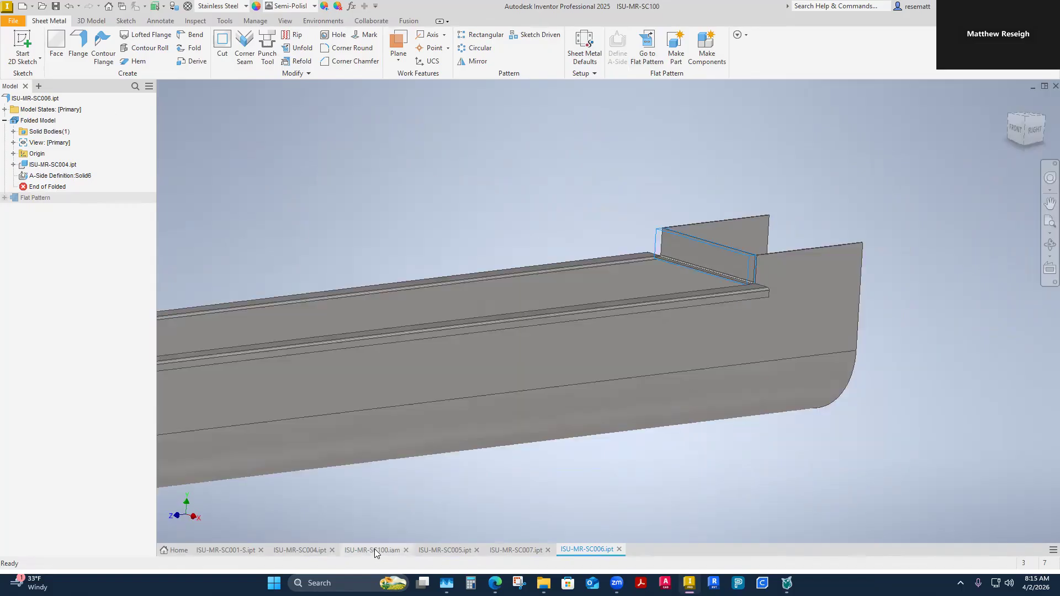
left_click(299, 549)
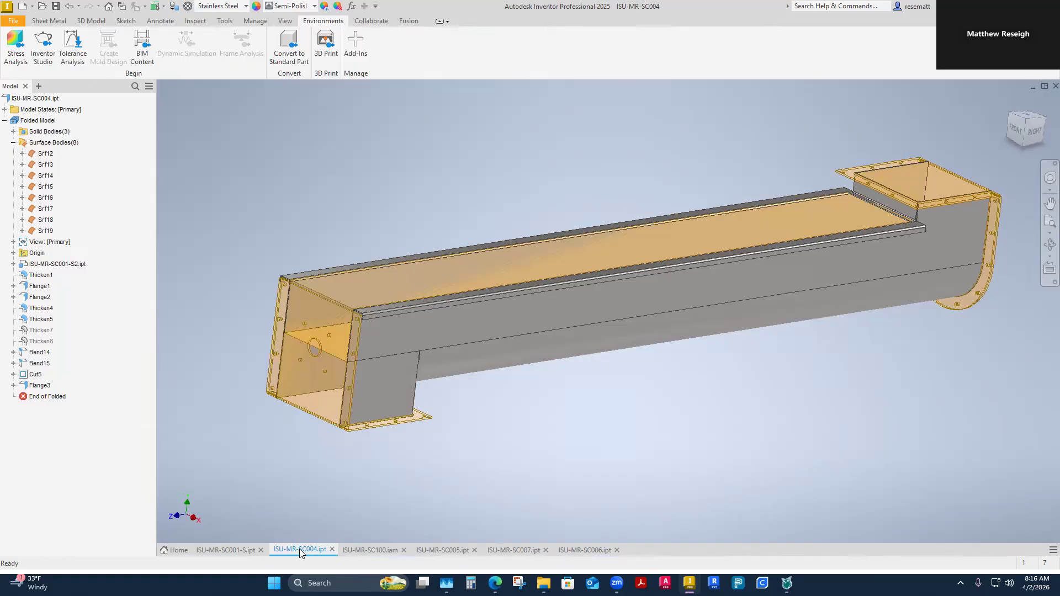
left_click(371, 549)
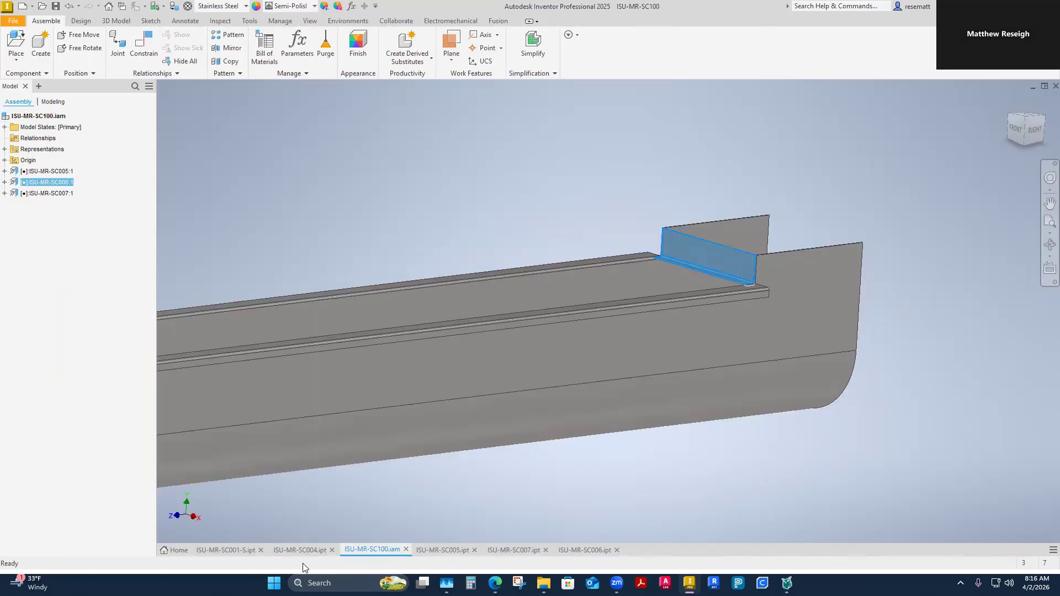
left_click(295, 550)
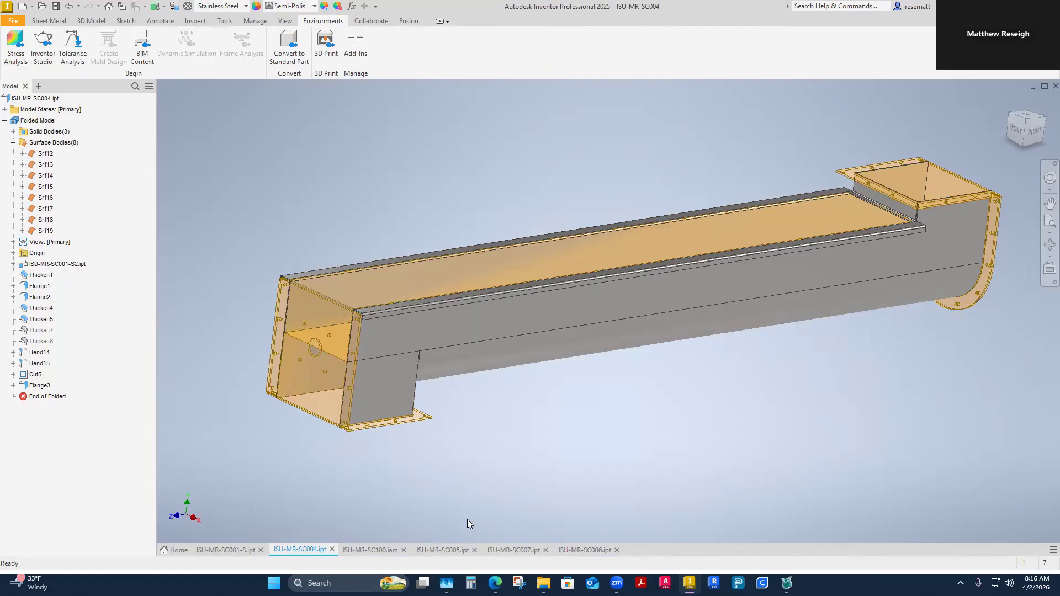
middle_click_drag(374, 158, 375, 158, "shift")
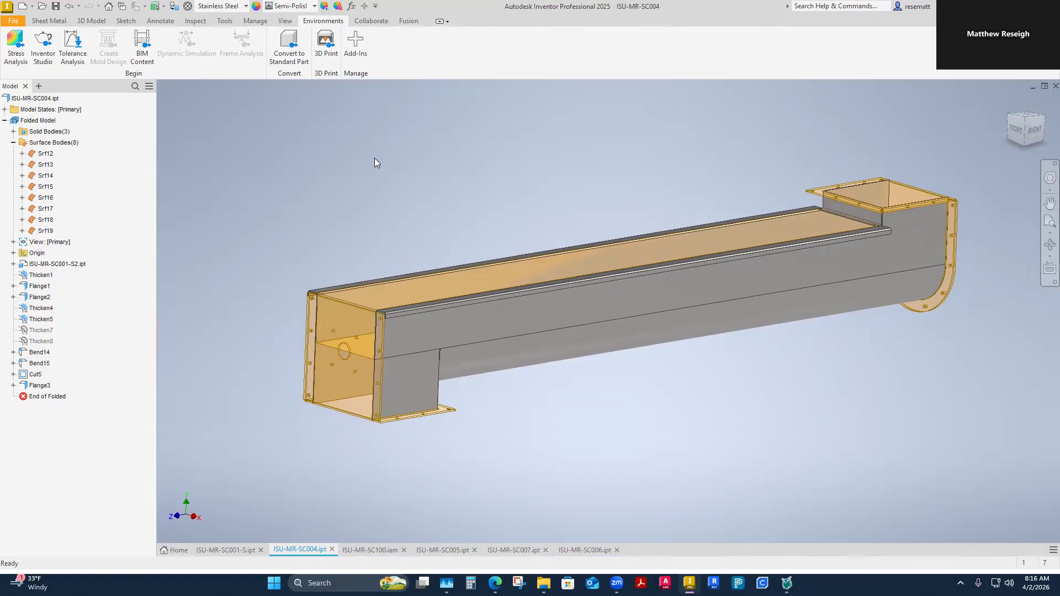
middle_click_drag(374, 158, 374, 158, "shift")
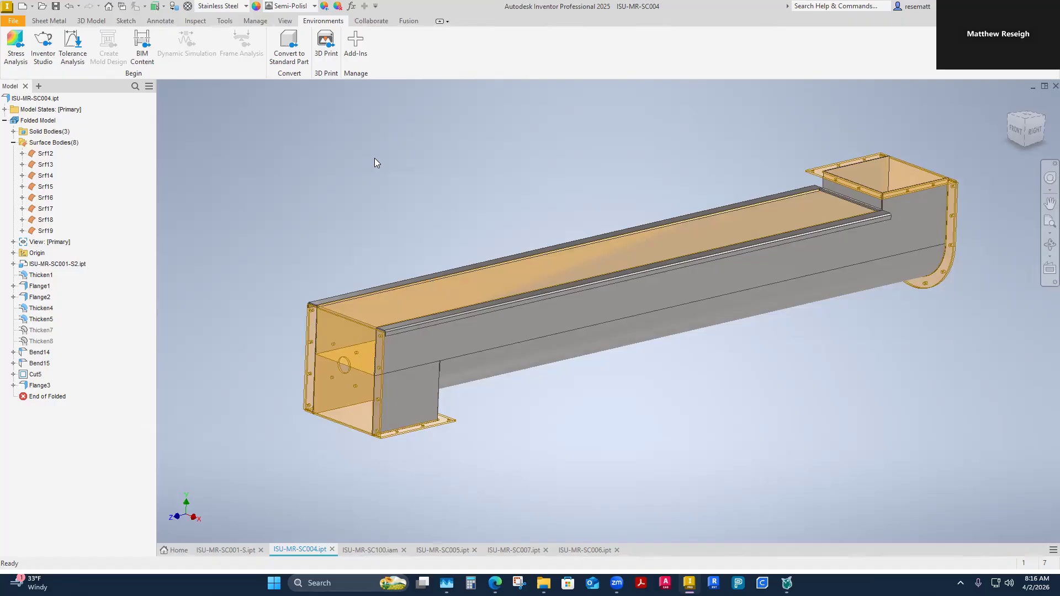
Step: Hide all surface bodies from Srf12 to Srf19 in ISU-MR-SC004
left_click(43, 155)
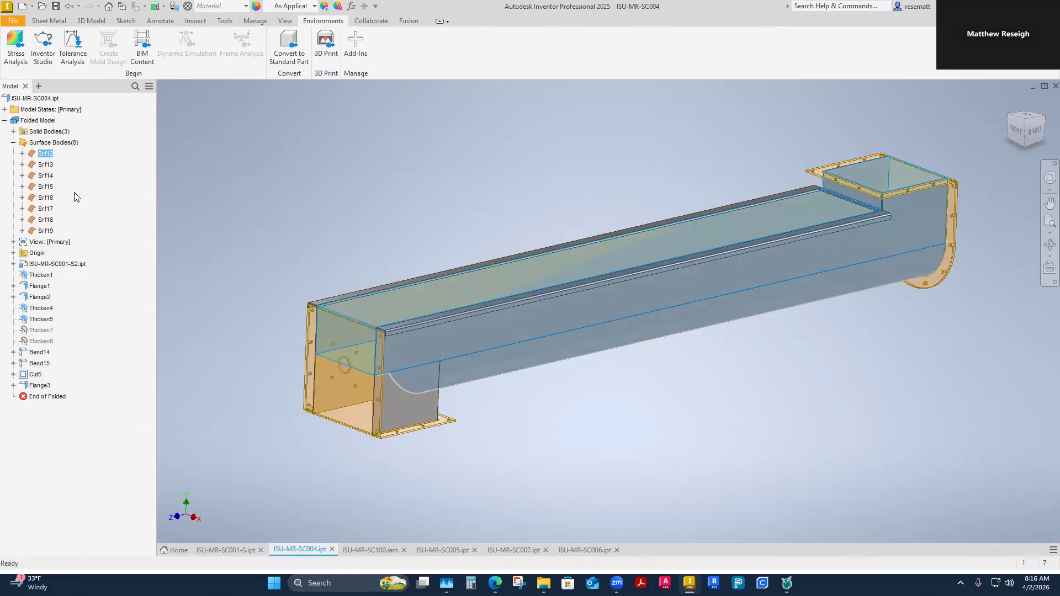
left_click(45, 231, "shift")
right_click(45, 231)
left_click(69, 287)
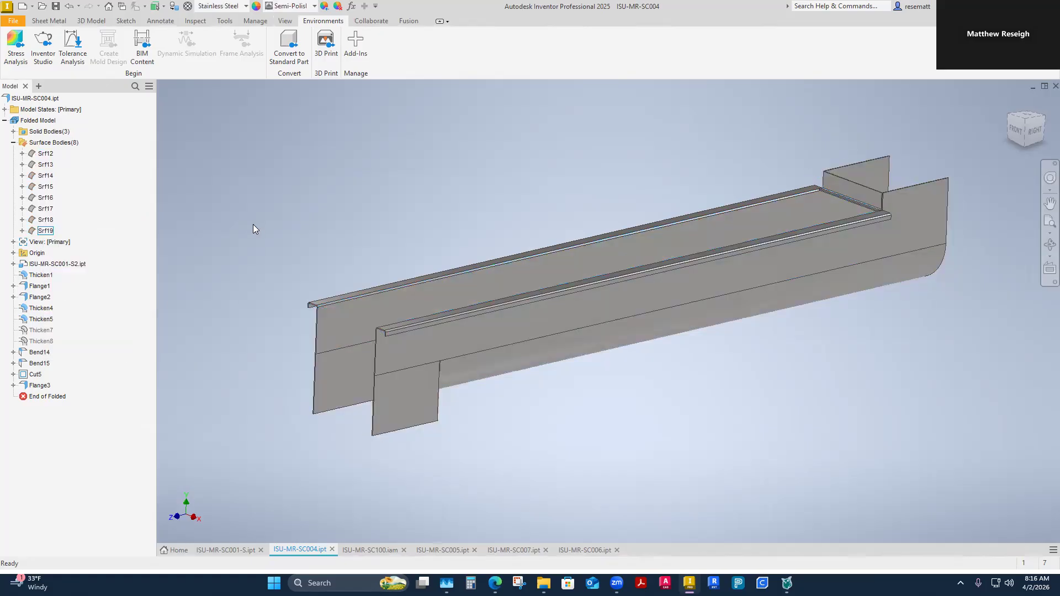
Step: Save the ISU-MR-SC004 part and close it
scroll(253, 224, "down", 2)
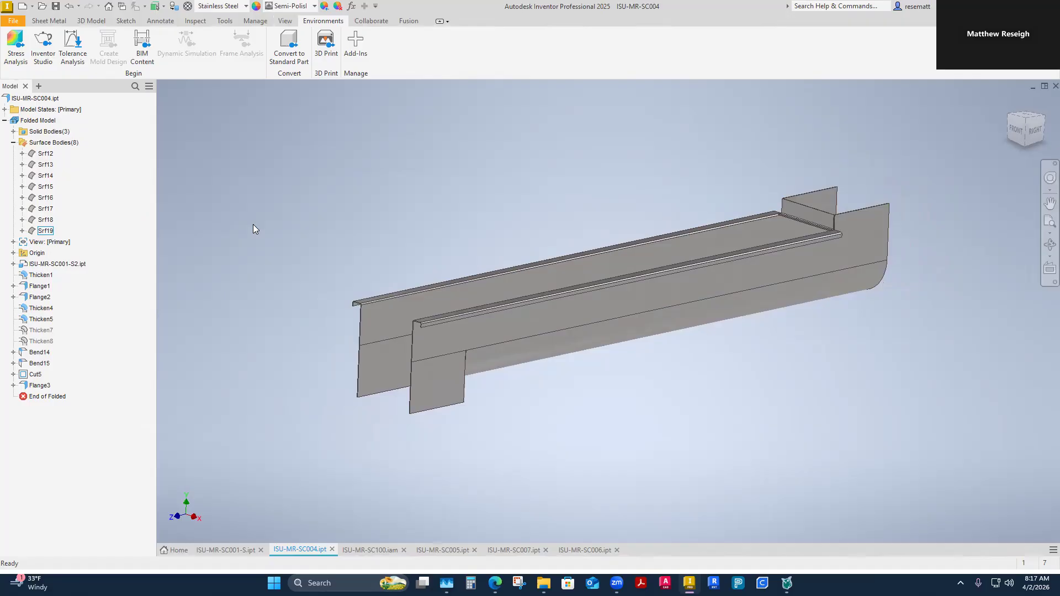
left_click(27, 98)
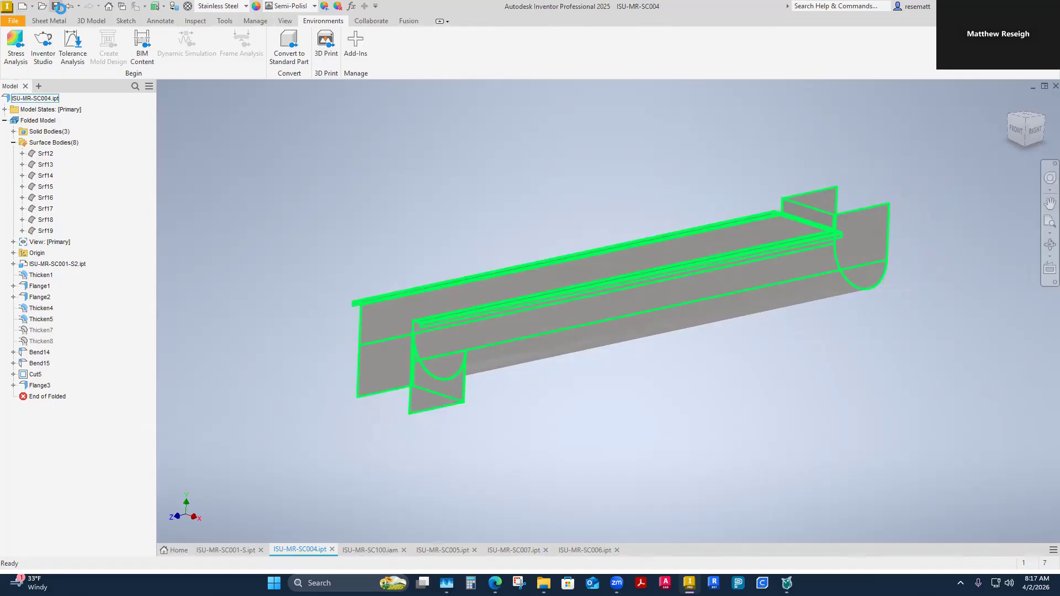
left_click(333, 365)
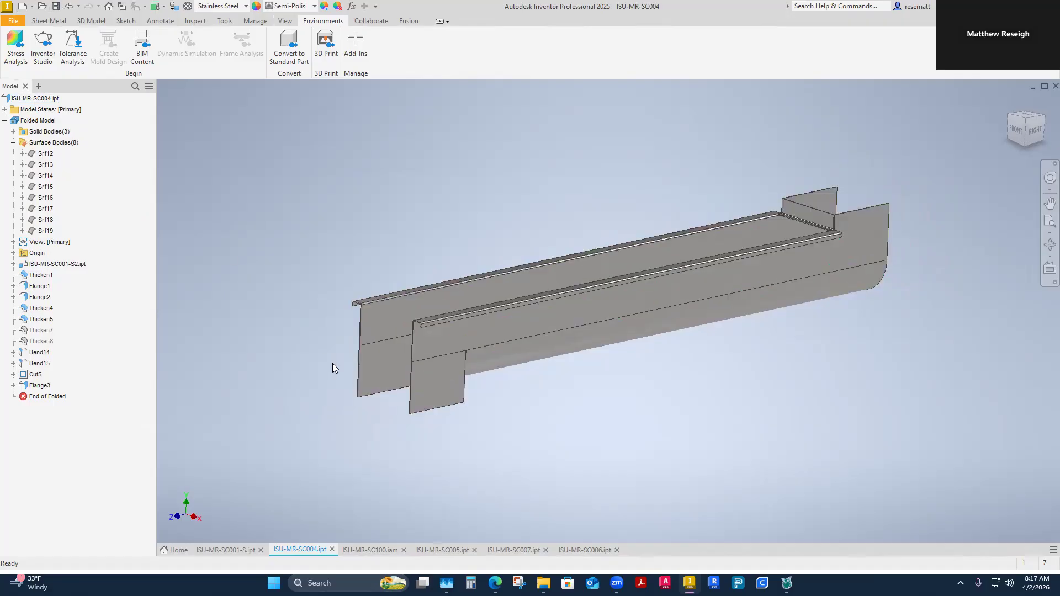
left_click(334, 552)
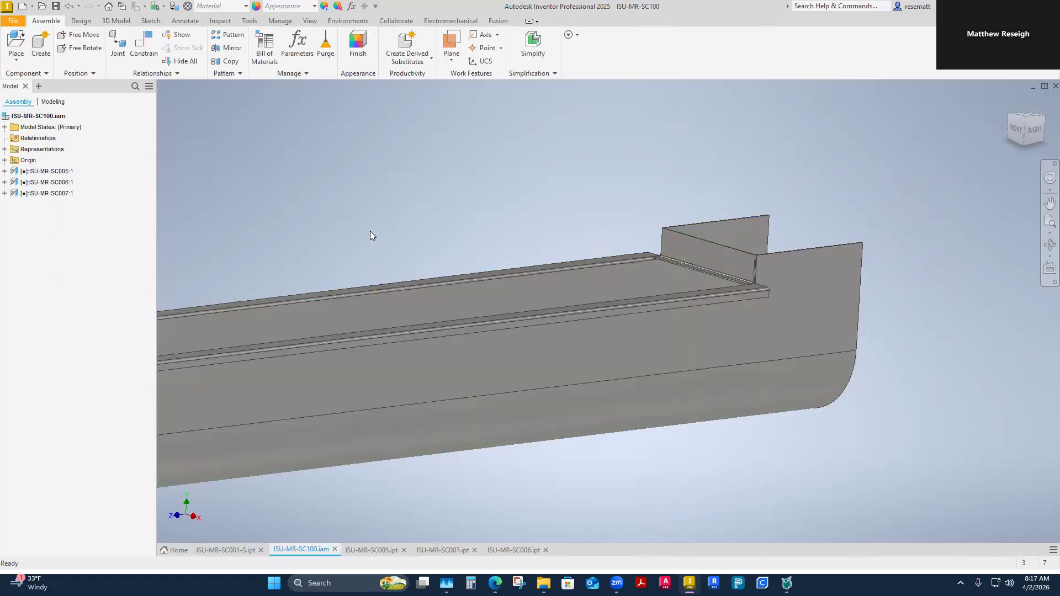
Step: Browse the project's Parts folder, preview parts ISU-MR-SC002 to ISU-MR-SC007, and open ISU-MR-SC004
left_click(175, 551)
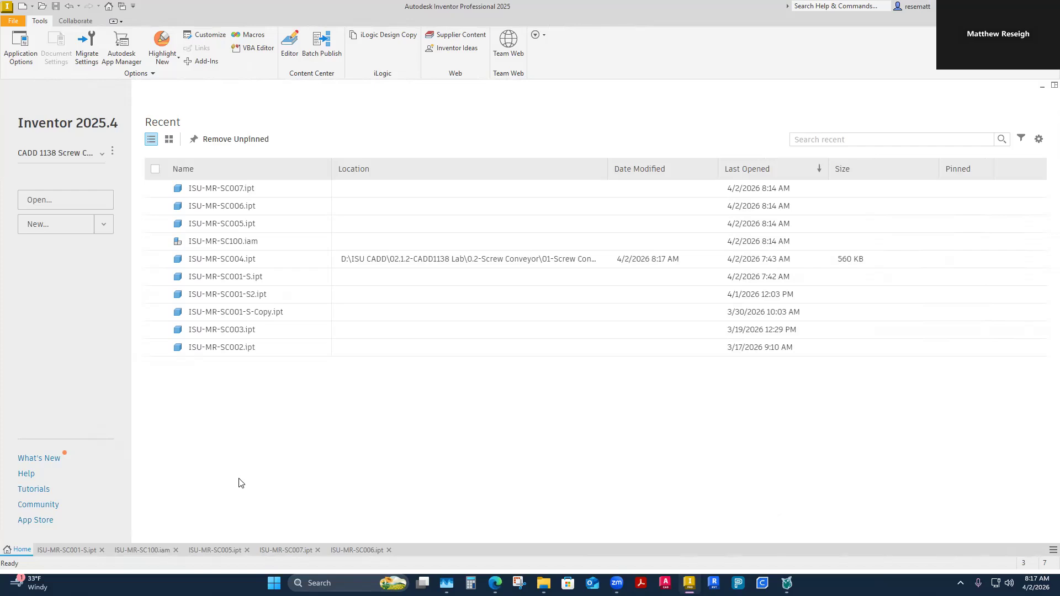
left_click(66, 199)
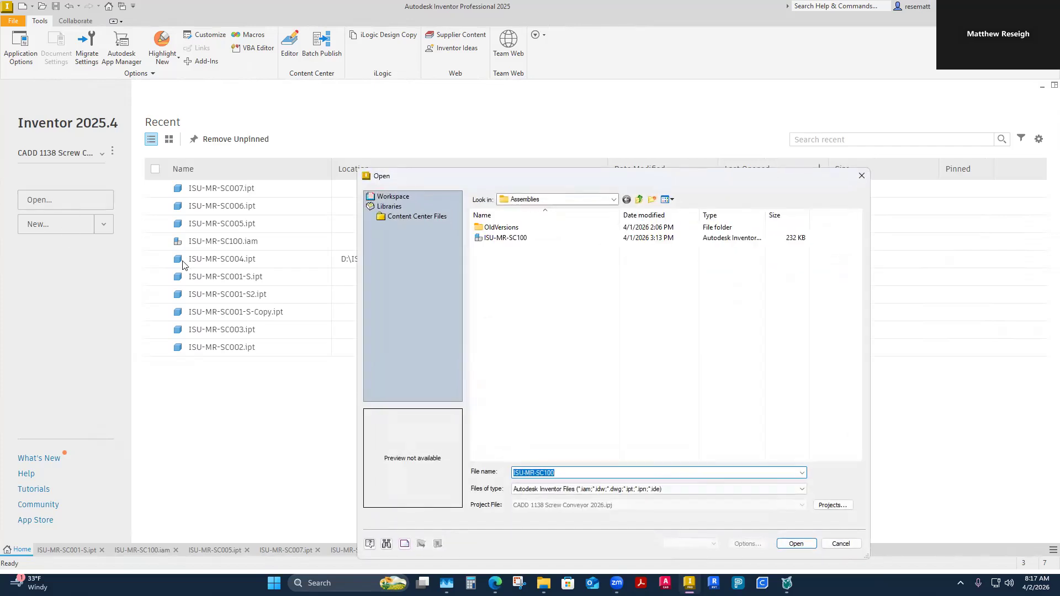
left_click(639, 200)
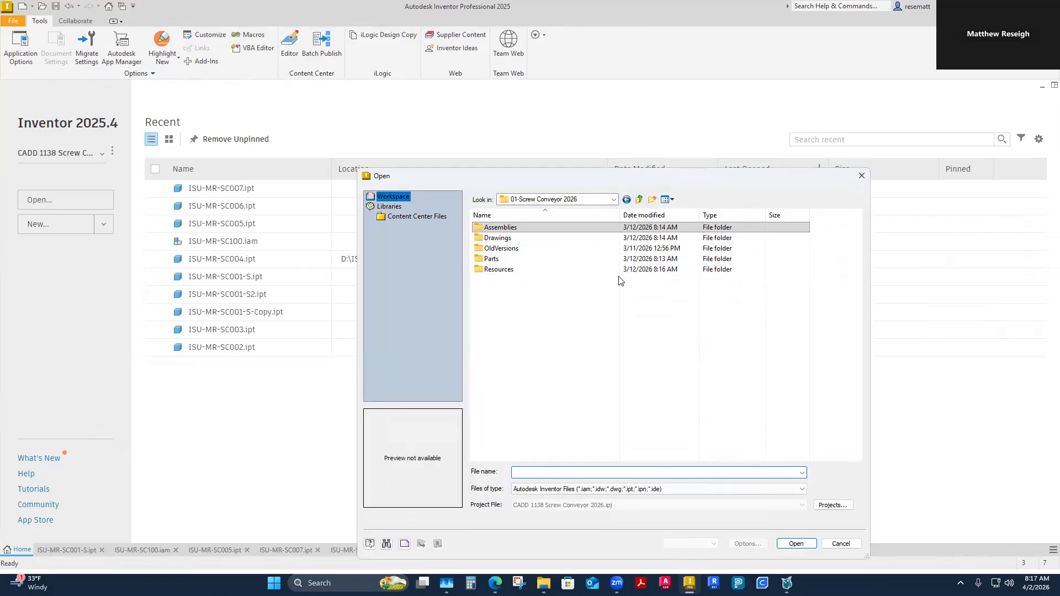
double_click(497, 259)
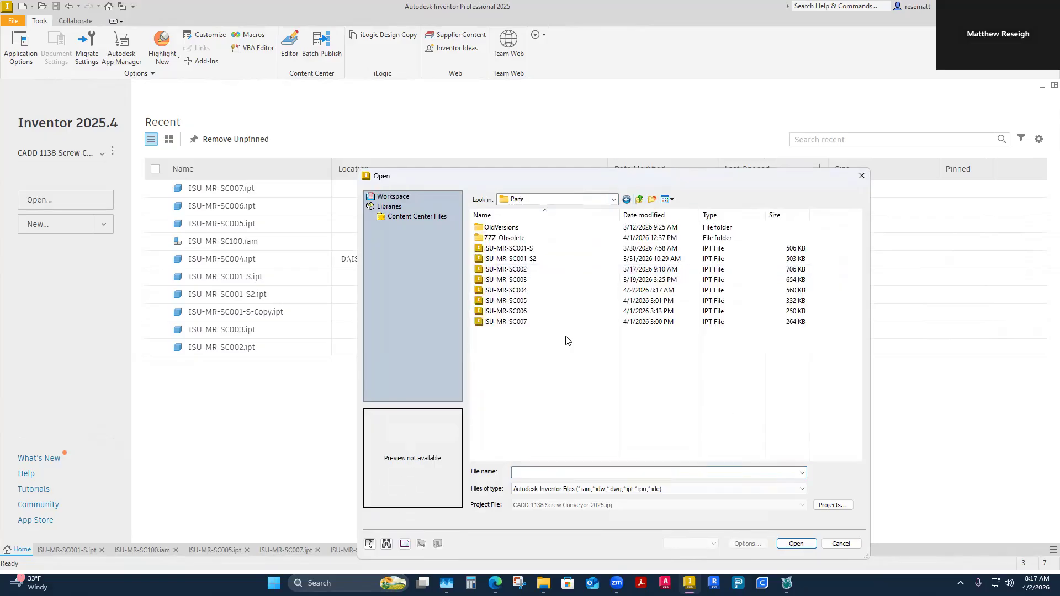
left_click(523, 270)
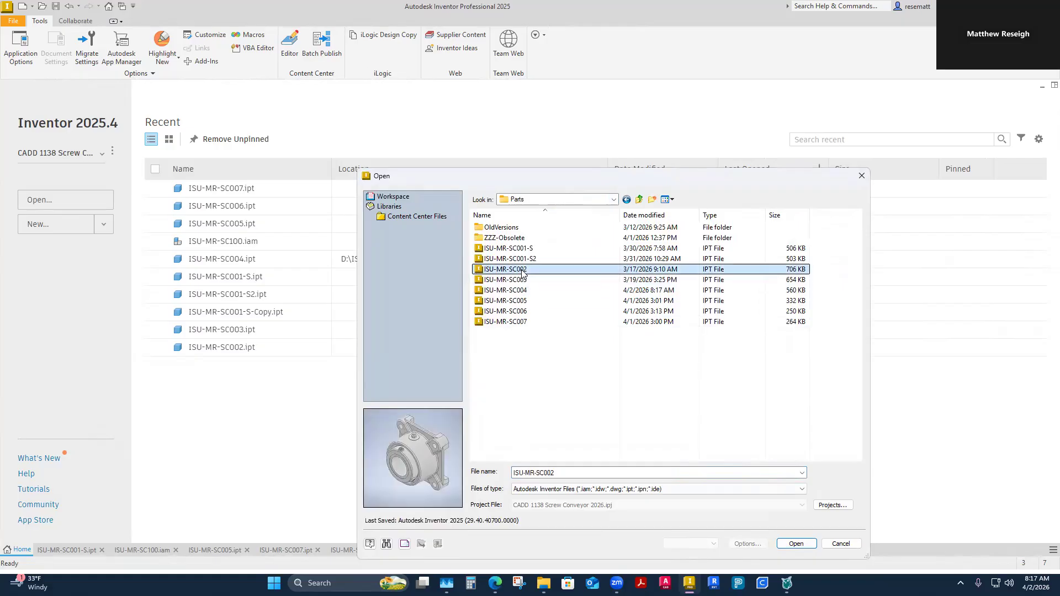
left_click(509, 280)
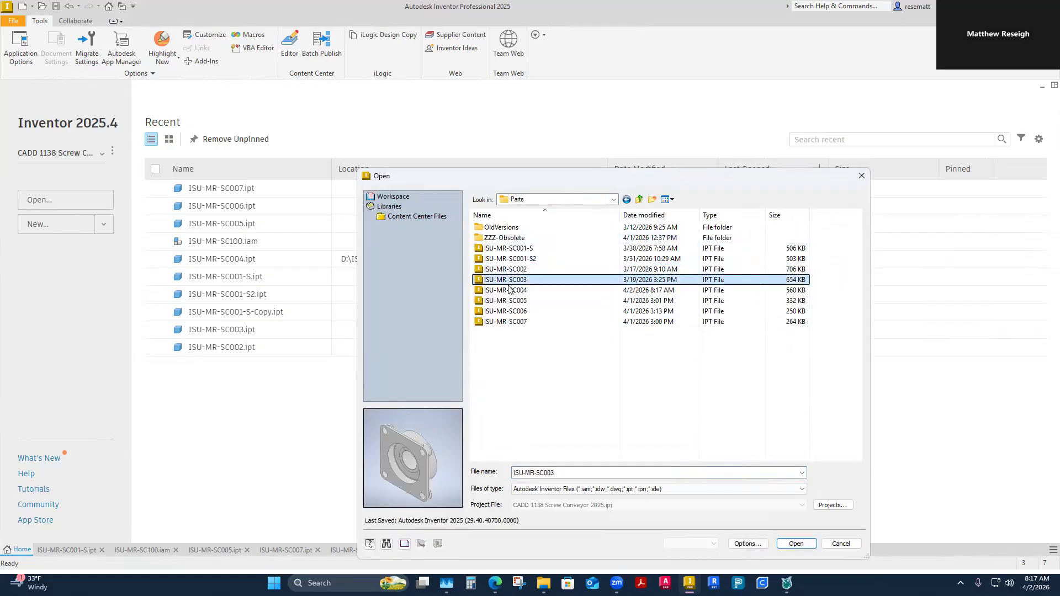
left_click(507, 291)
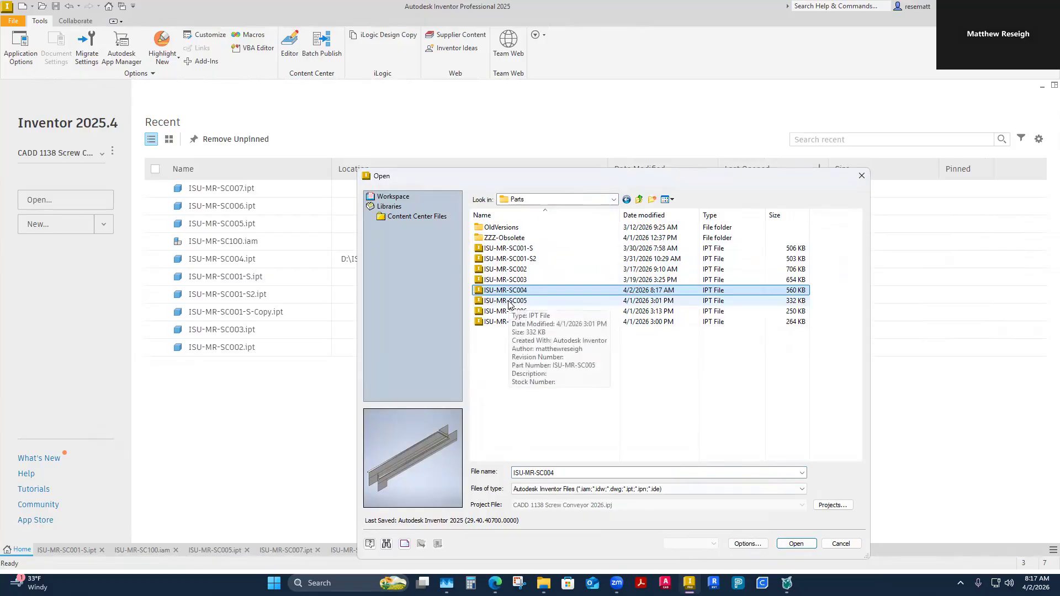
left_click(508, 301)
key("Down")
key("Down")
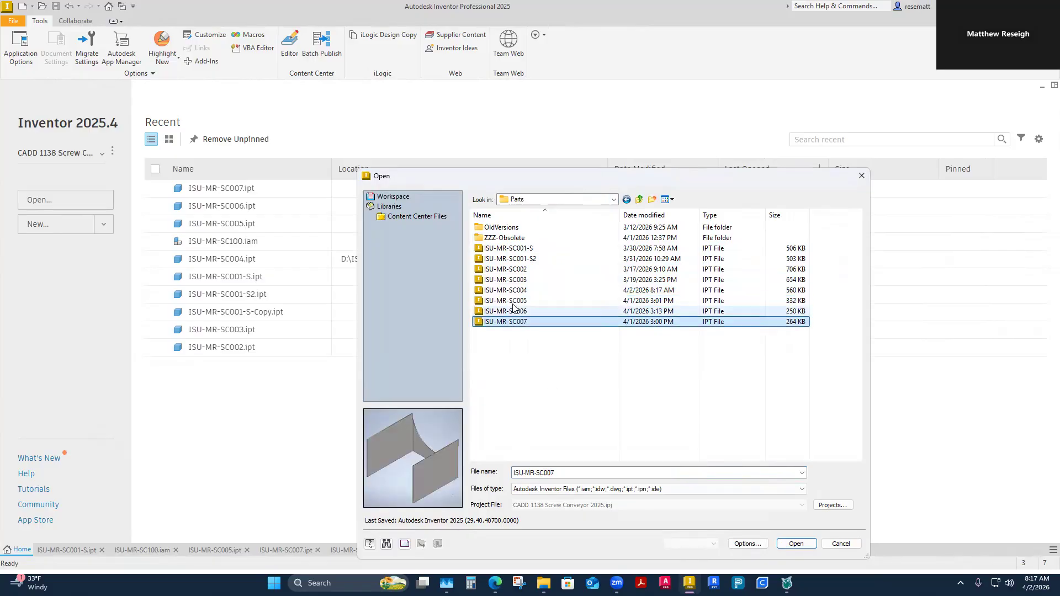
left_click(513, 291)
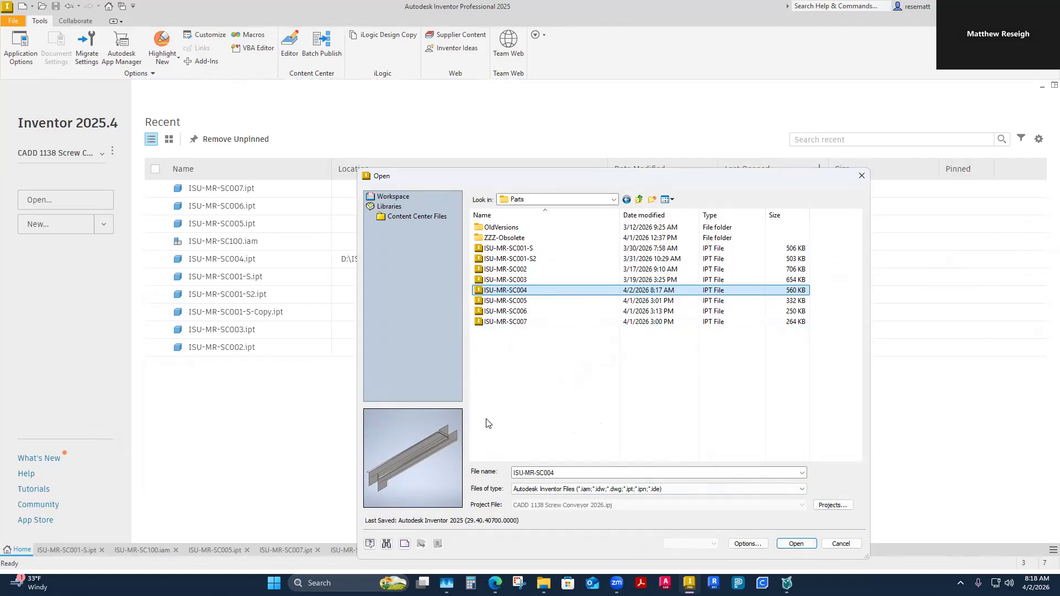
left_click(805, 548)
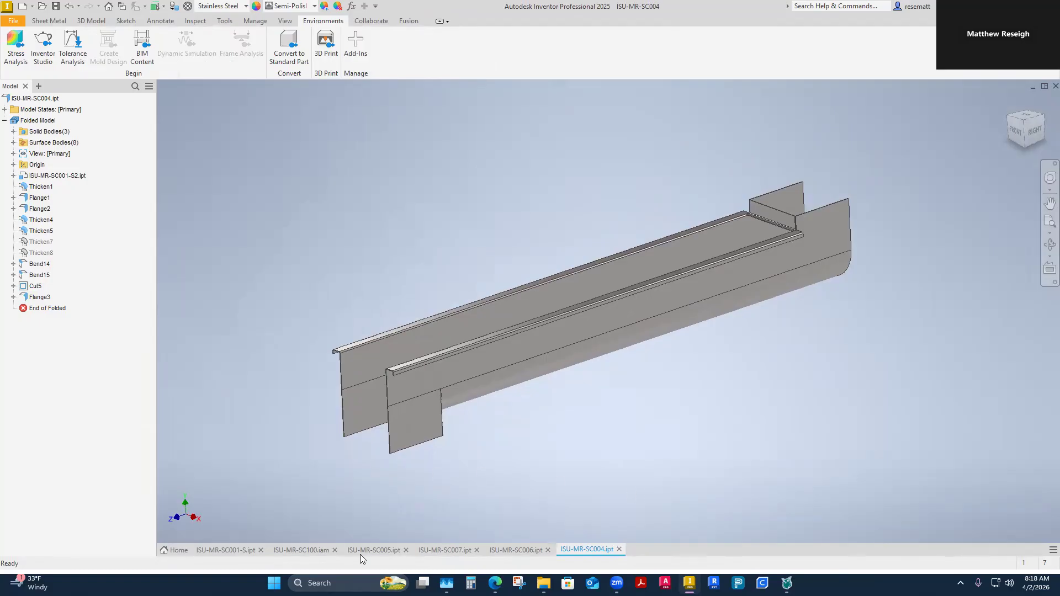
Step: Compare the trough part ISU-MR-SC005 and the ISU-MR-SC100 assembly with the source part ISU-MR-SC004
left_click(376, 550)
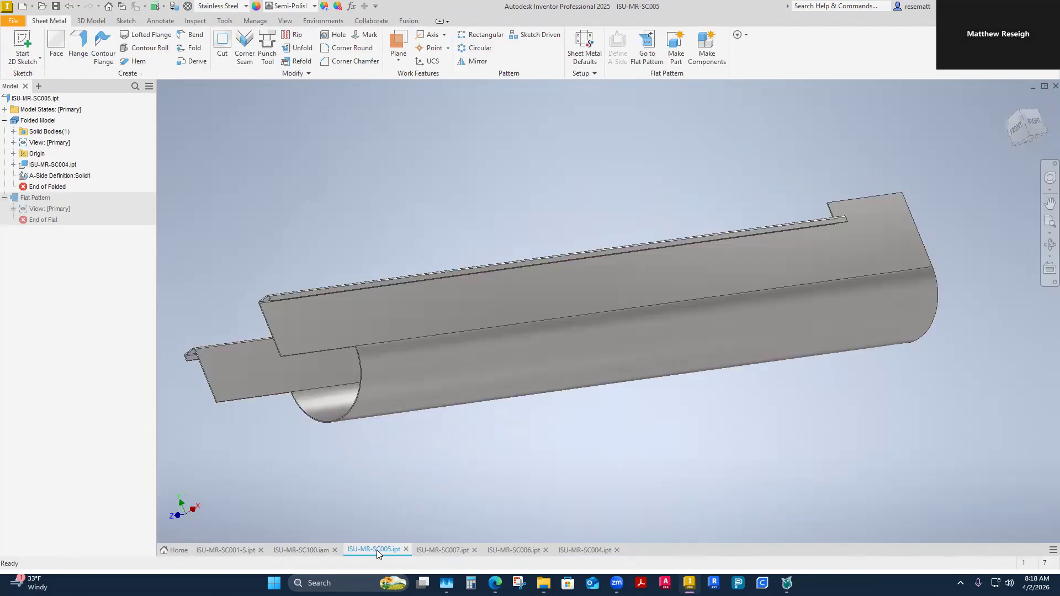
left_click(302, 549)
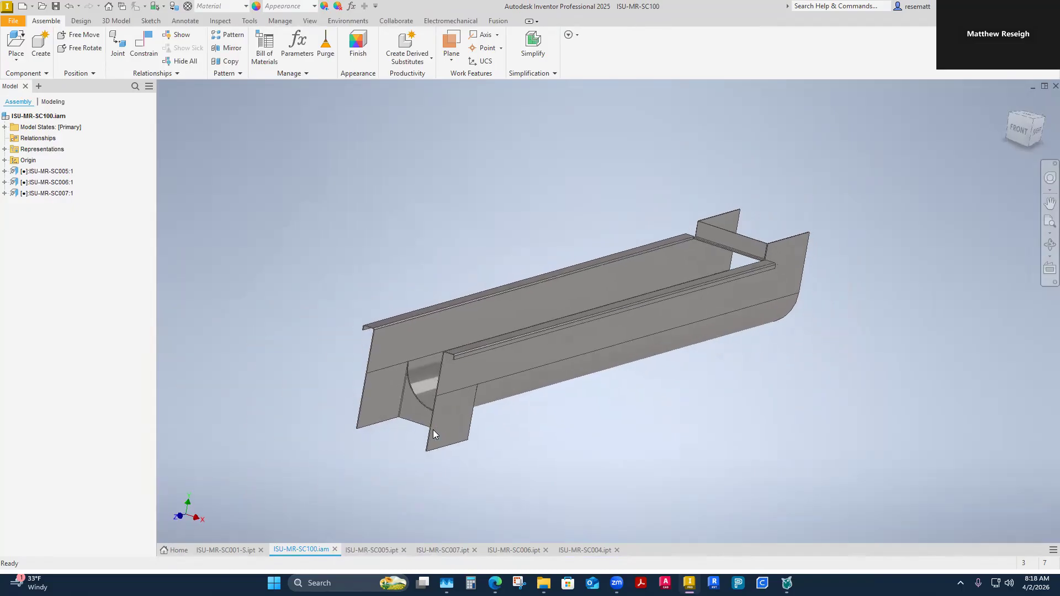
left_click(578, 552)
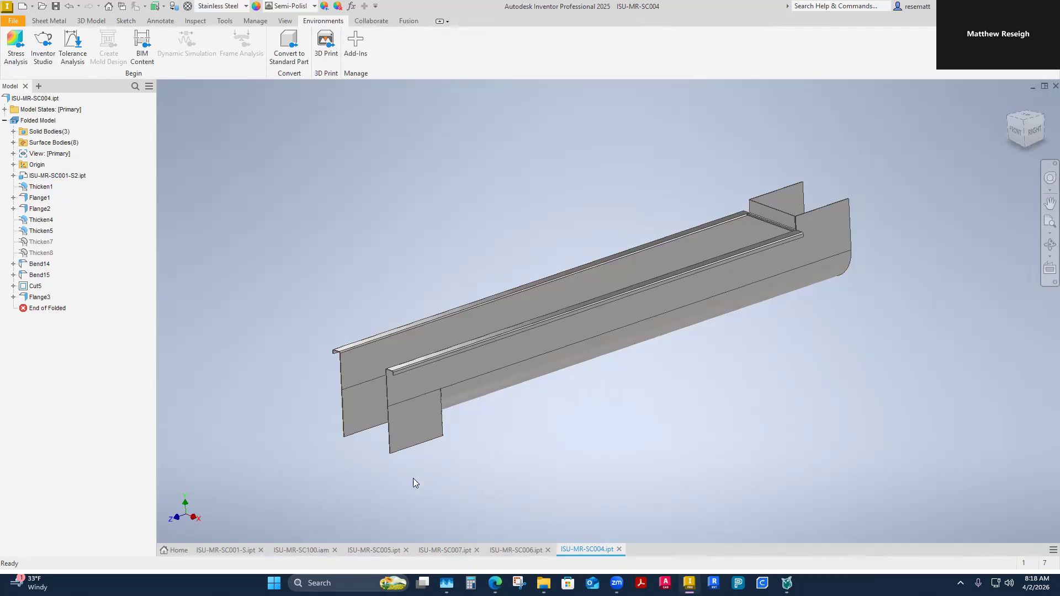
Step: Make surface bodies Srf12 to Srf19 in ISU-MR-SC004 visible again and save the part
left_click(14, 143)
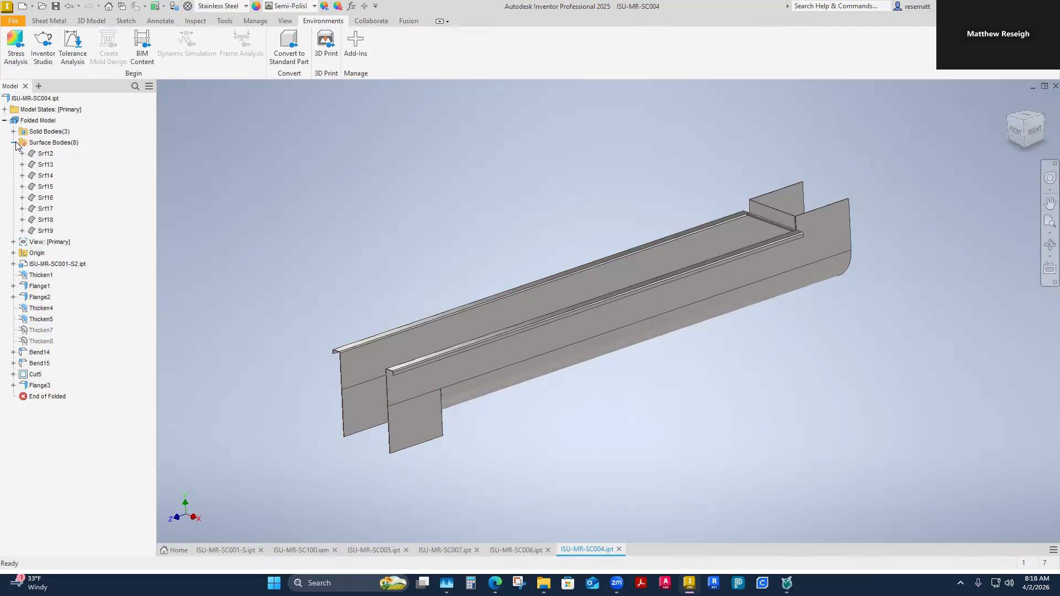
left_click(40, 154)
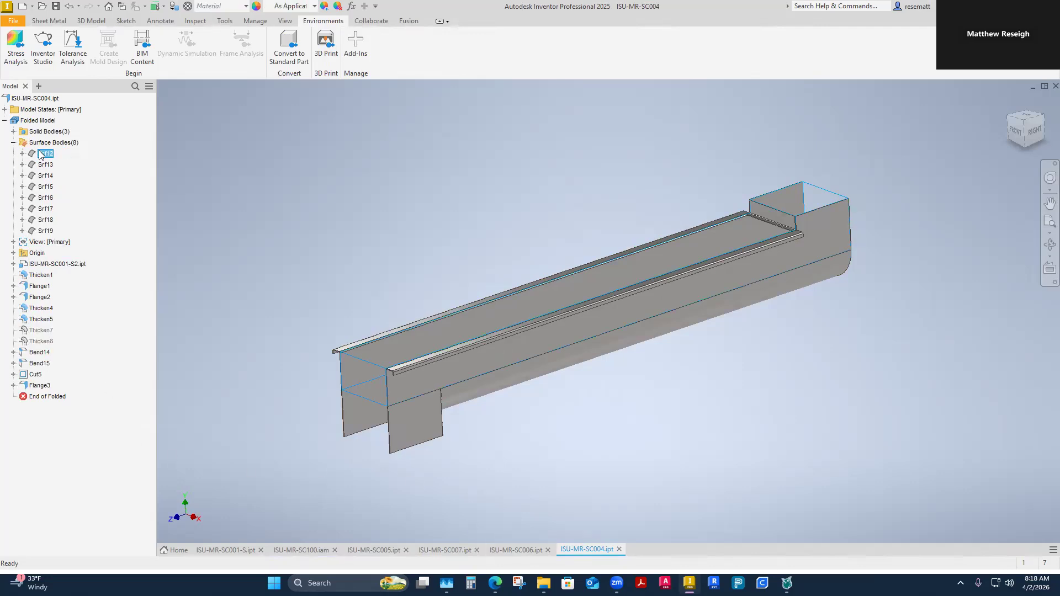
left_click(48, 230, "shift")
right_click(50, 232)
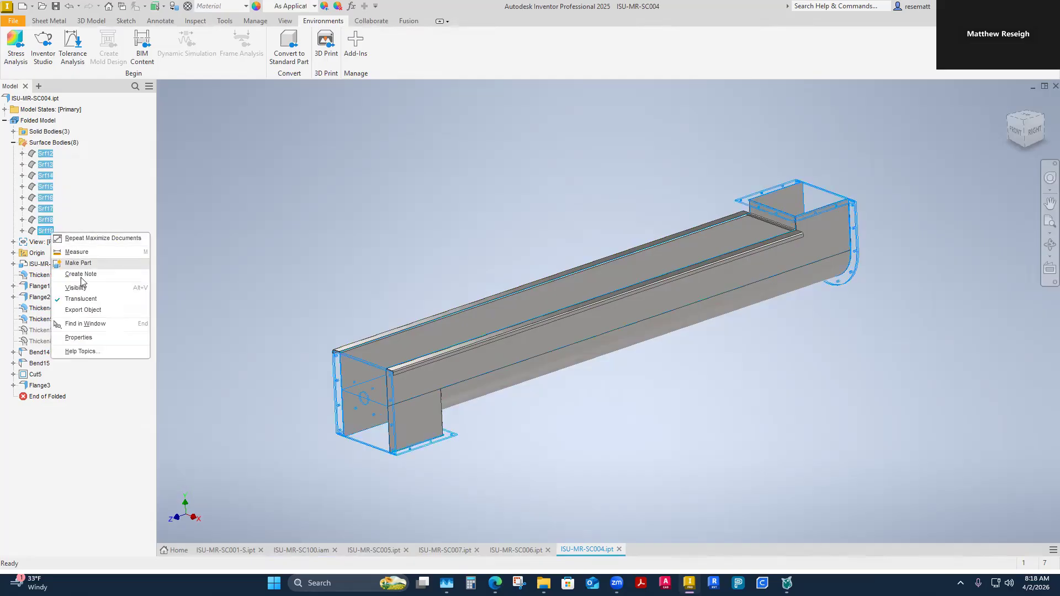
left_click(80, 299)
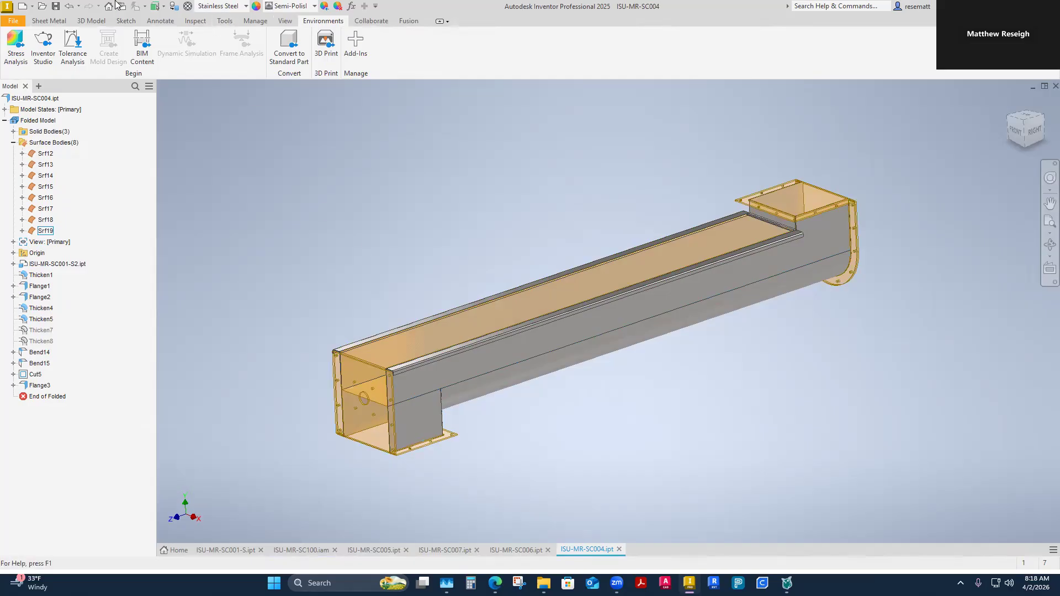
left_click(56, 8)
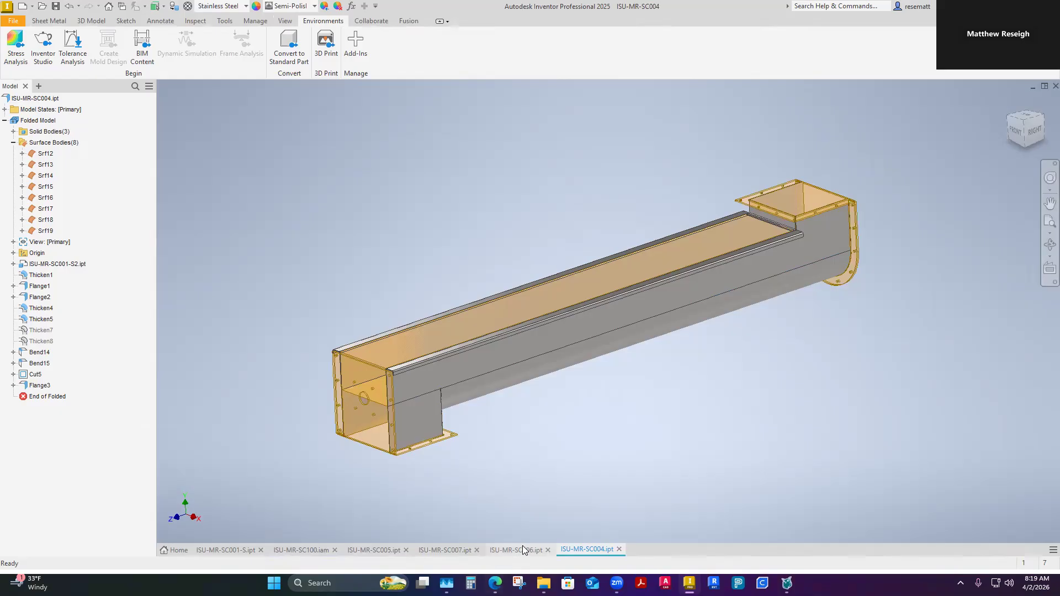
Step: Review the derived sheet metal parts ISU-MR-SC006, ISU-MR-SC007 and ISU-MR-SC005 one after another
left_click(506, 550)
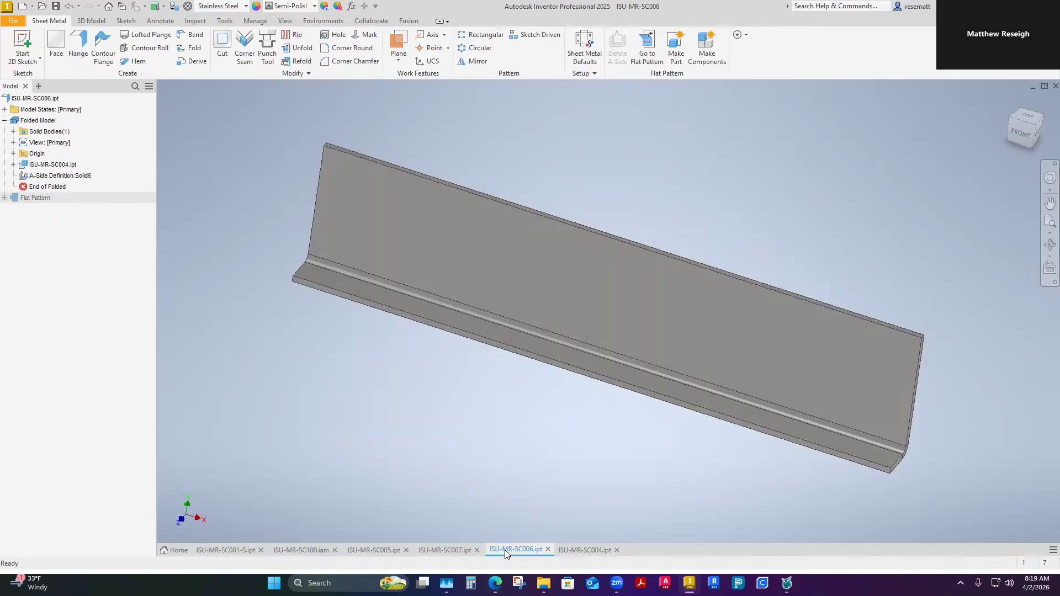
left_click(448, 551)
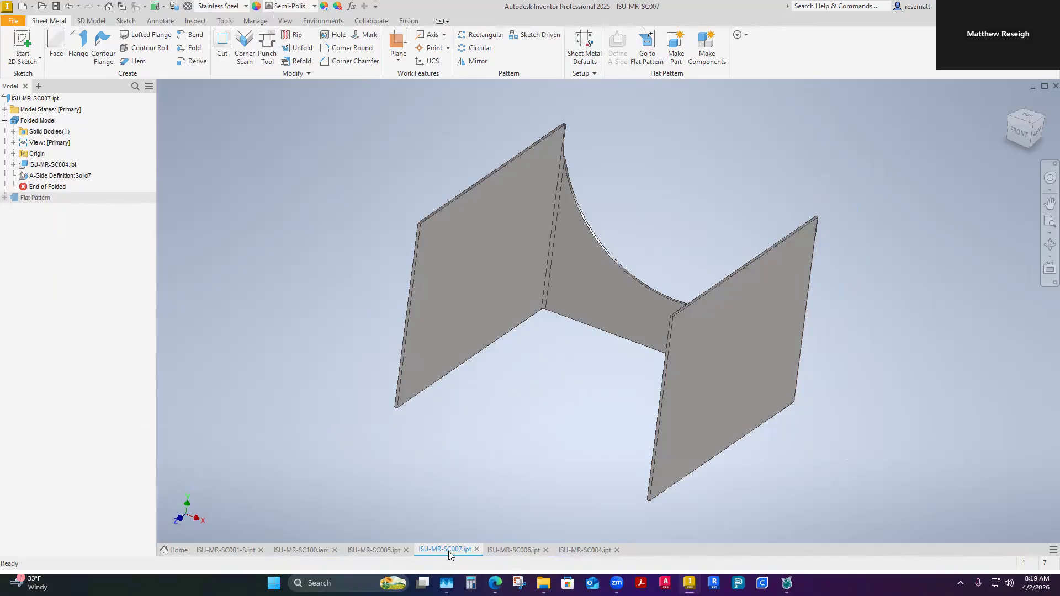
left_click(375, 551)
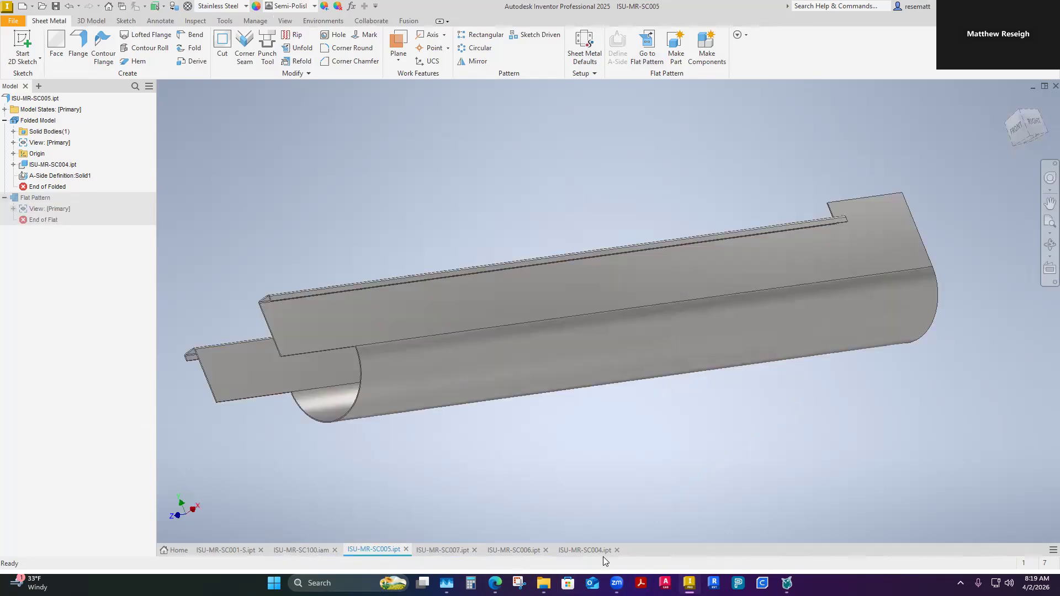
Step: Reorder the open documents so that ISU-MR-SC004 comes directly before the ISU-MR-SC100 assembly
mouse_move(588, 548)
left_click_drag(587, 550, 519, 550)
left_click_drag(367, 560, 313, 551)
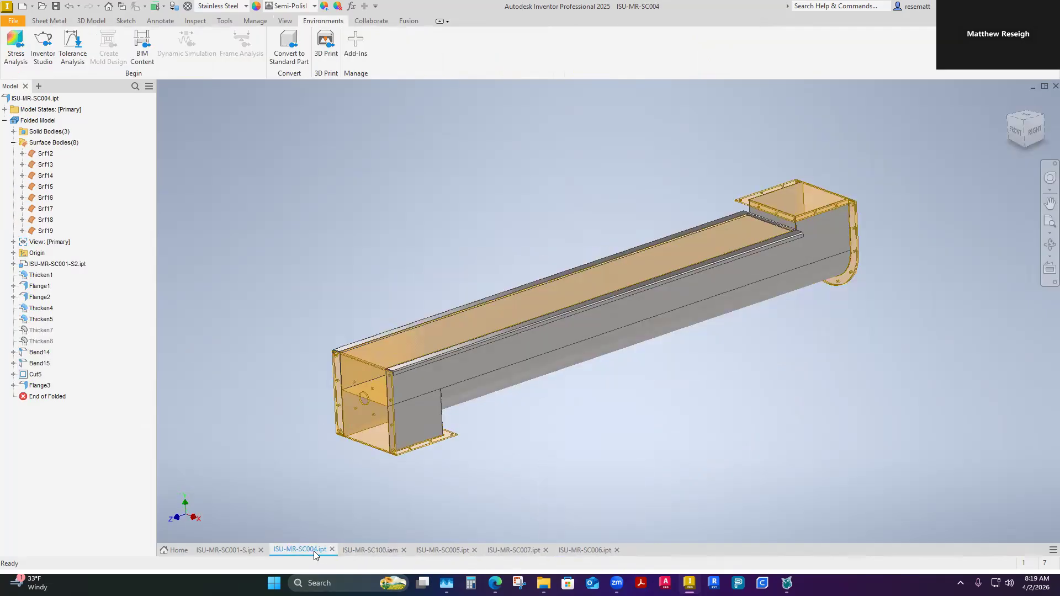
Step: Look at the ISU-MR-SC100 assembly, return to ISU-MR-SC004 and view its bodies from a rotated angle
left_click(379, 549)
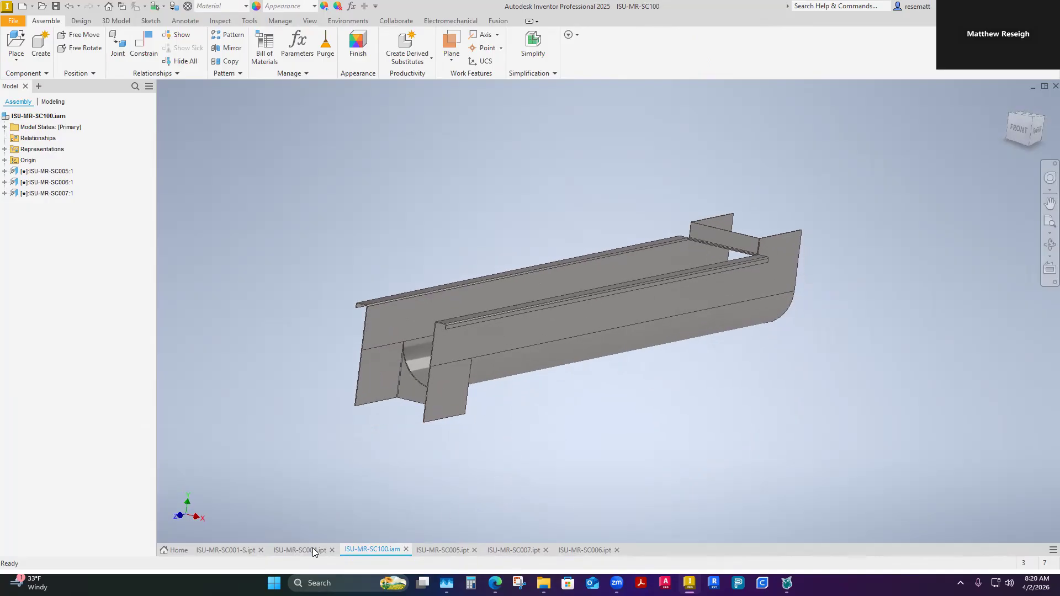
key("ctrl+Tab")
middle_click_drag(524, 465, 569, 459, "shift")
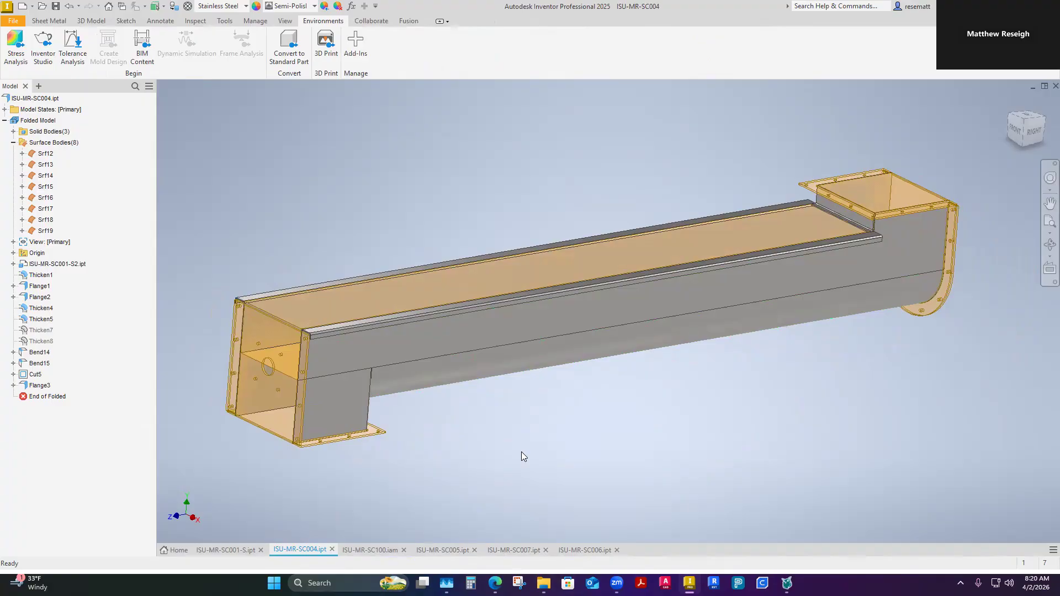
Step: Start the Make Components command on ISU-MR-SC004 and check the new-or-existing choice for its target assembly location
left_click(37, 22)
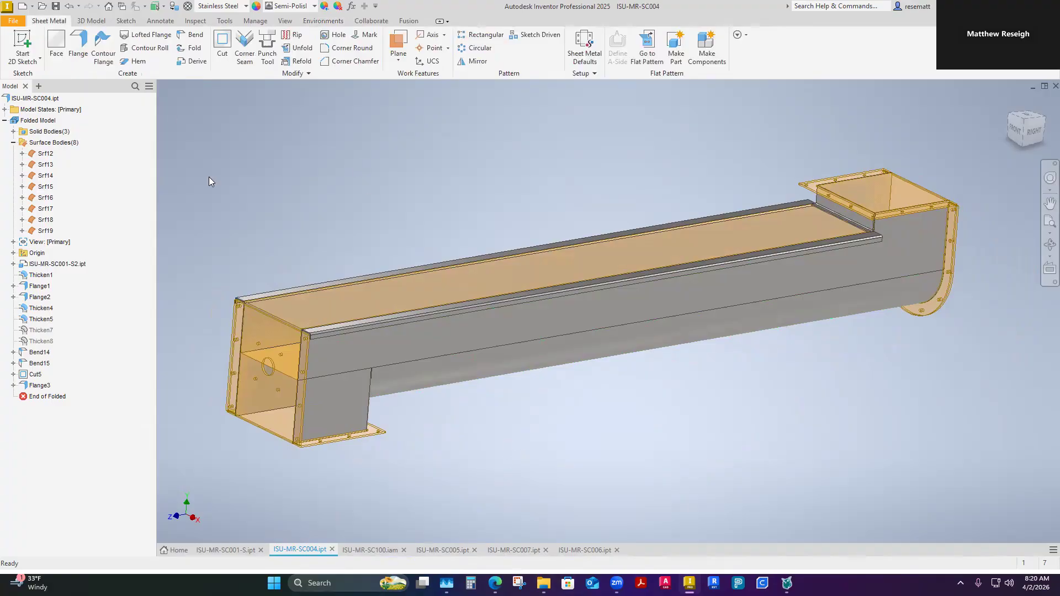
left_click(704, 62)
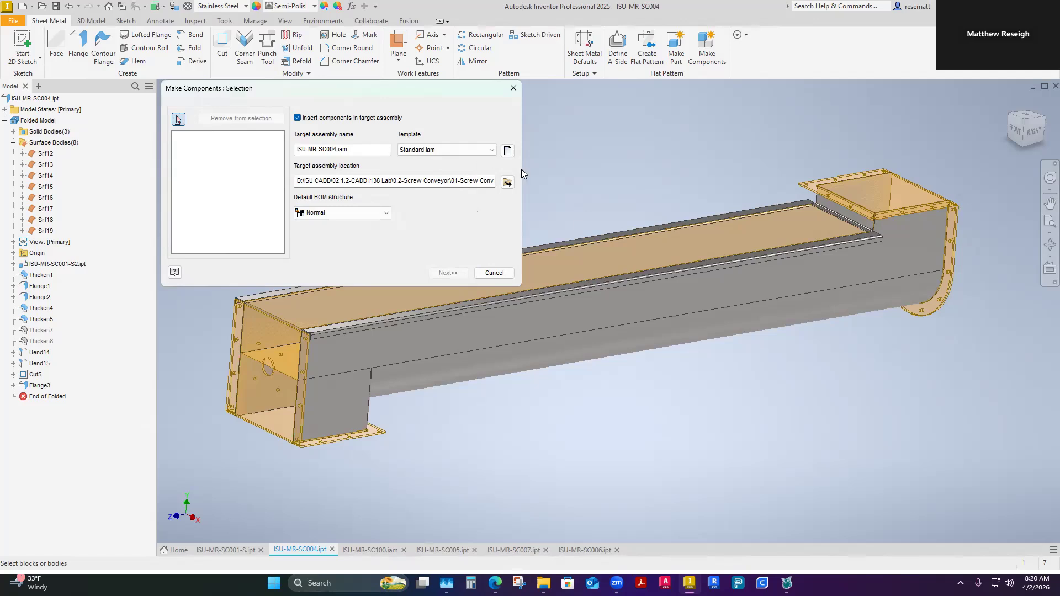
left_click(507, 182)
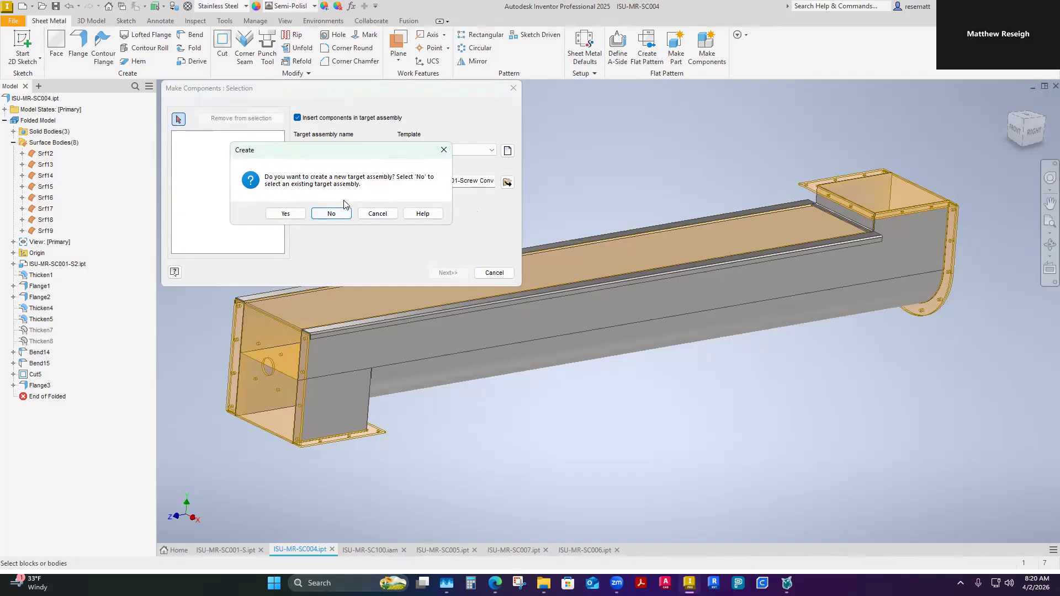
left_click(443, 151)
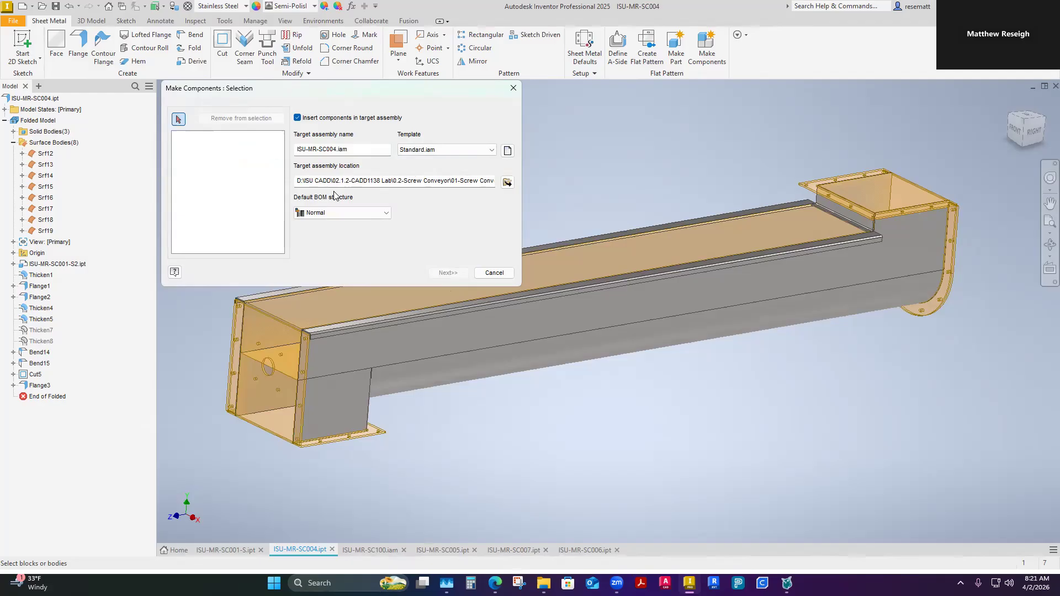
left_click(507, 183)
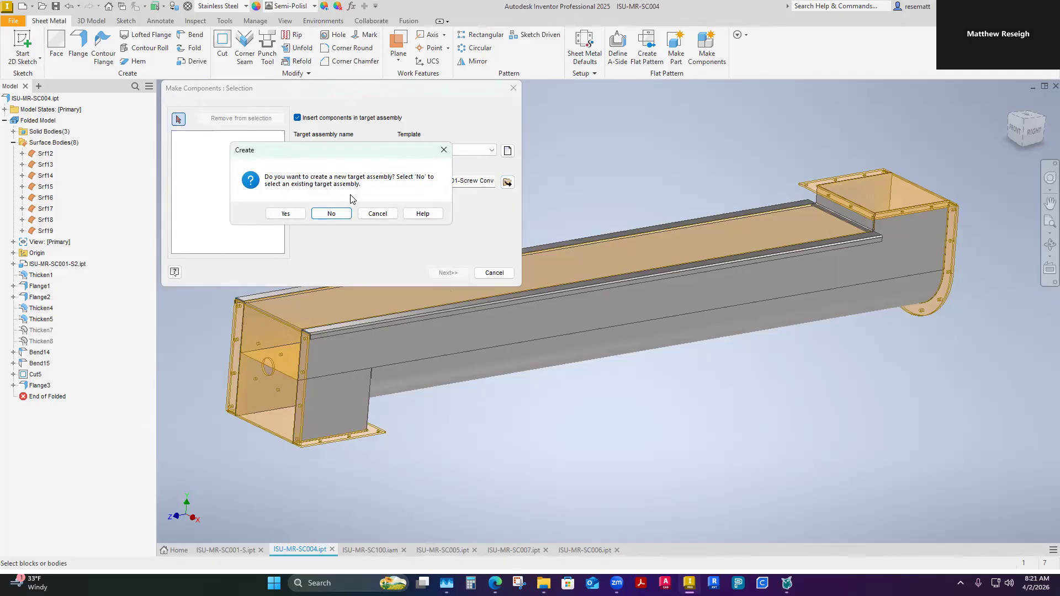
left_click(282, 215)
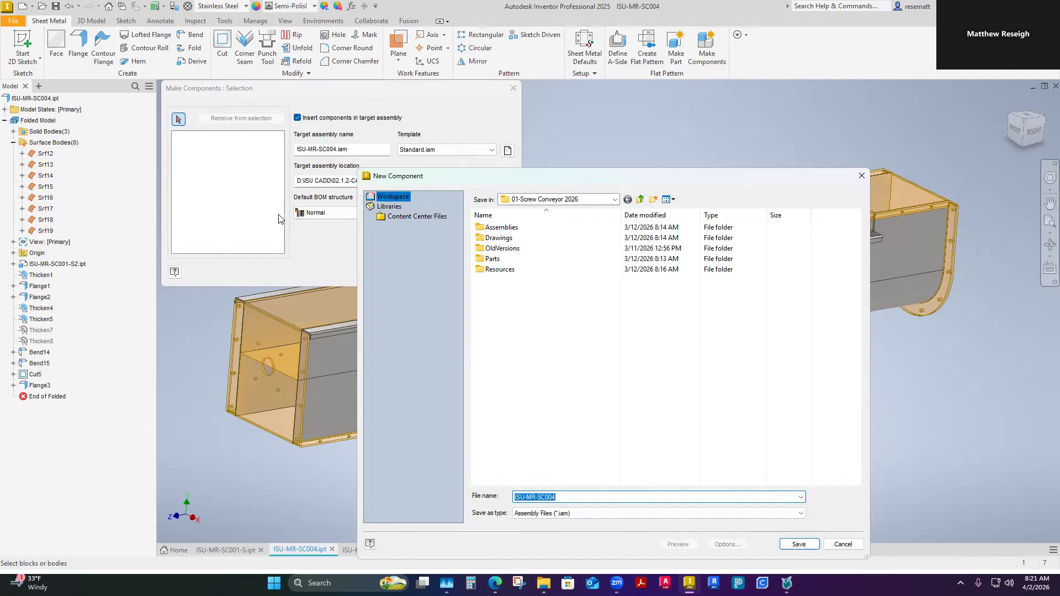
double_click(527, 230)
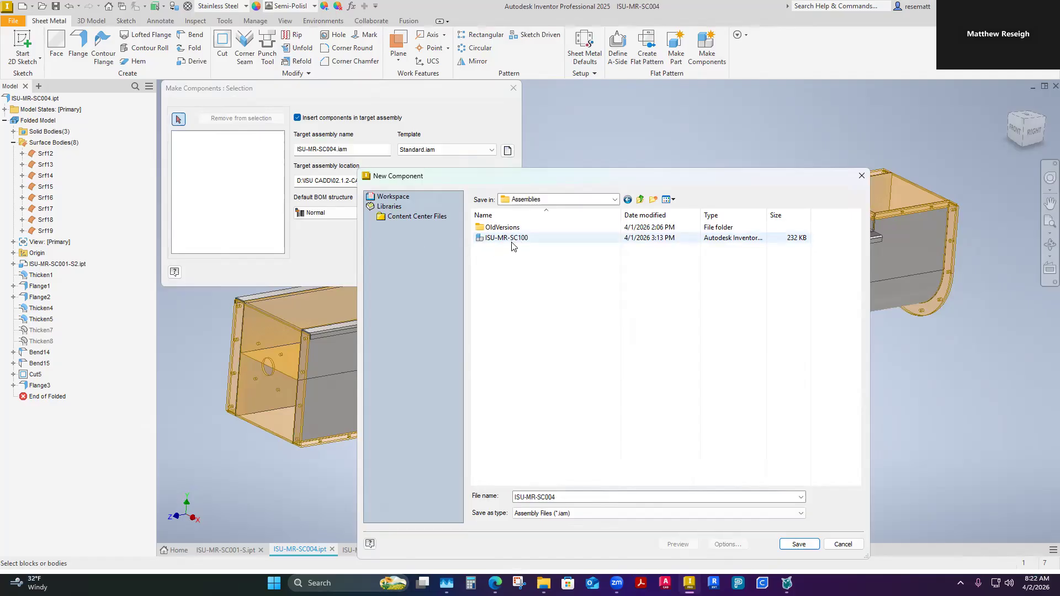
mouse_move(511, 246)
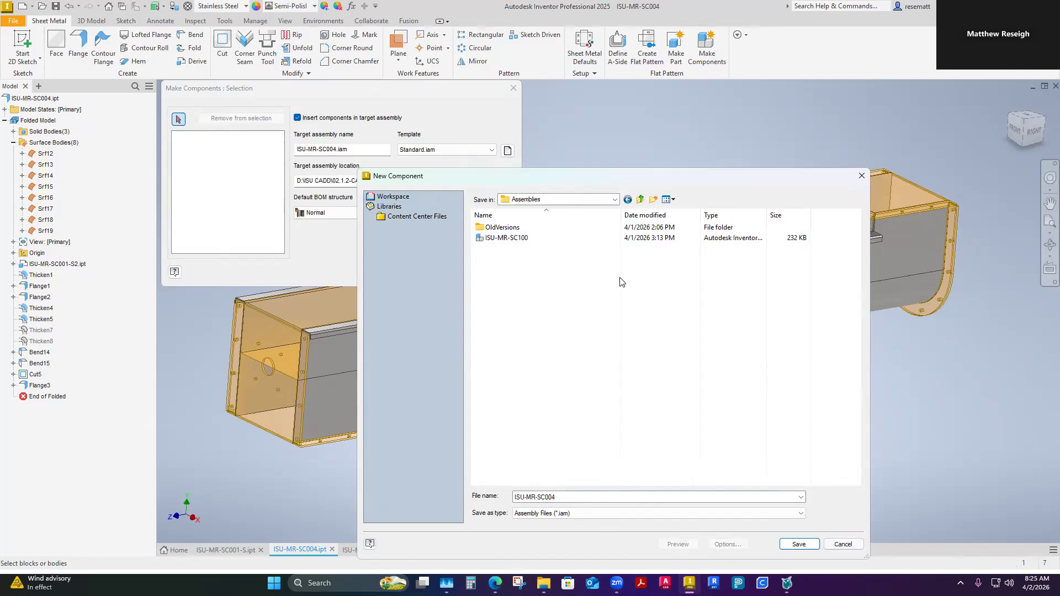
left_click(843, 544)
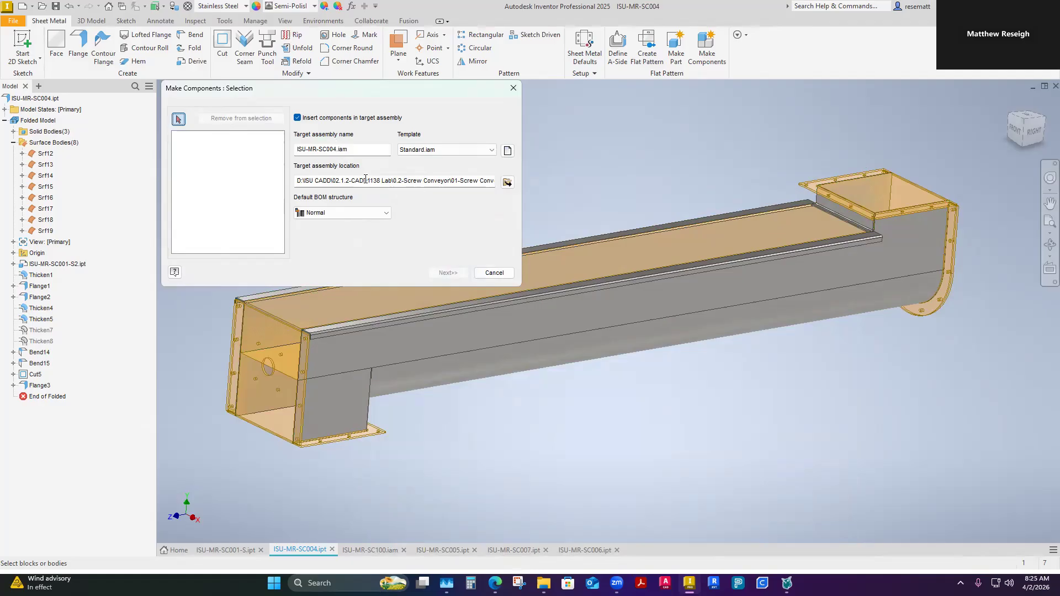
Step: Try to choose the existing ISU-MR-SC100 assembly in the Assemblies folder as the target for the components, without replacing the file
left_click(507, 182)
left_click(284, 213)
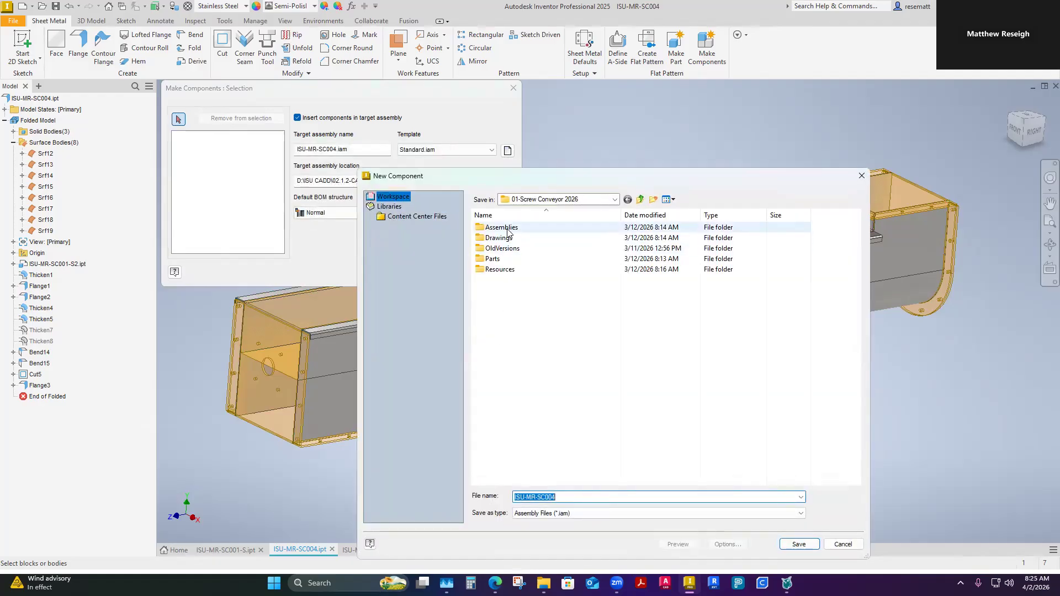
double_click(507, 228)
left_click(511, 238)
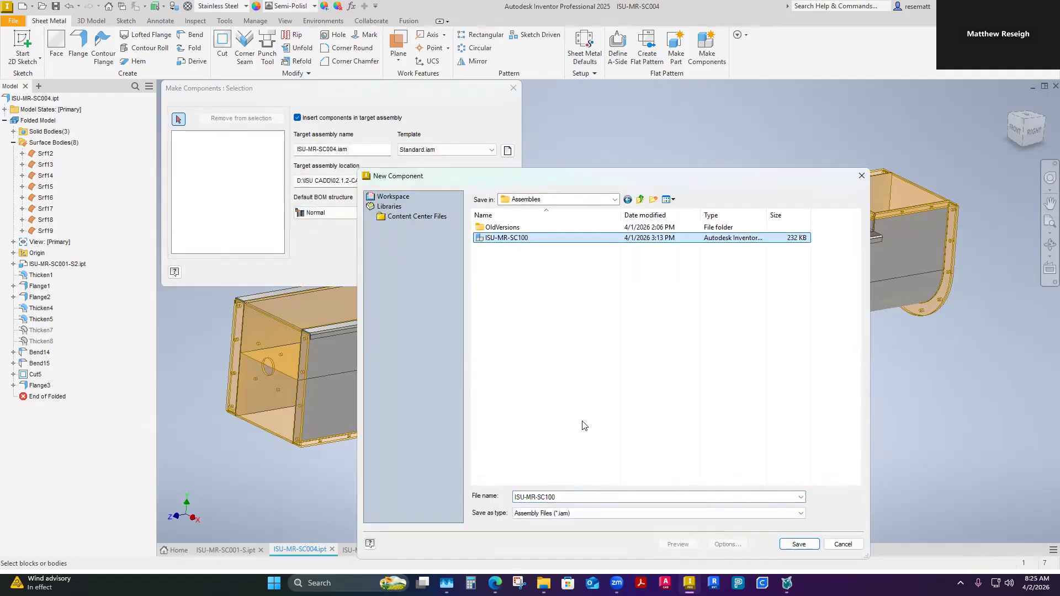
left_click(795, 545)
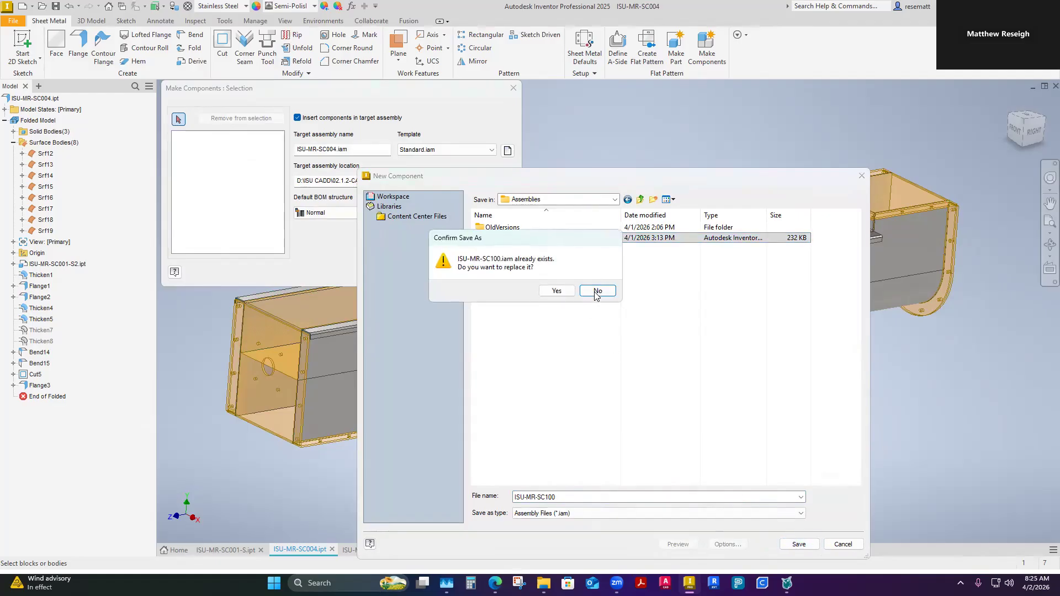
left_click(595, 290)
left_click(840, 546)
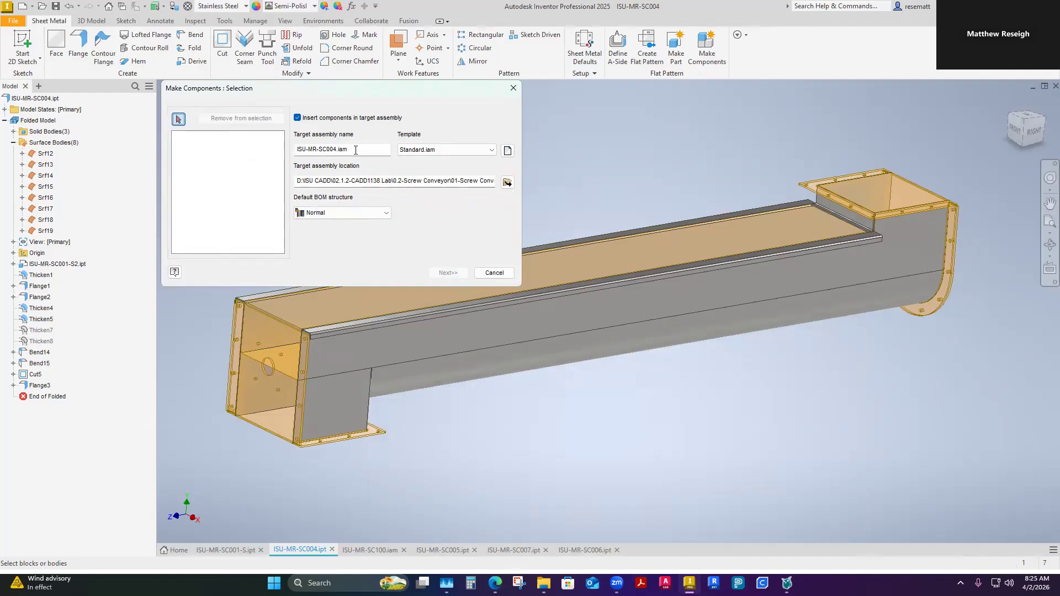
Step: Select the three solid bodies Solid1, Solid7 and Solid6 for Make Components and check the file location choice for their parts
left_click(471, 366)
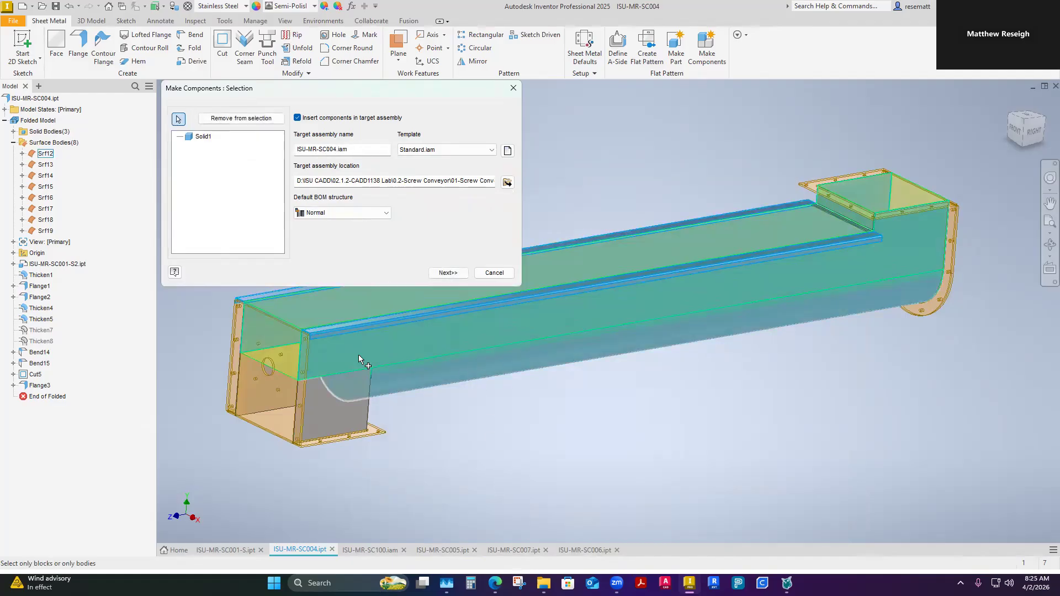
left_click(342, 420)
left_click(850, 216)
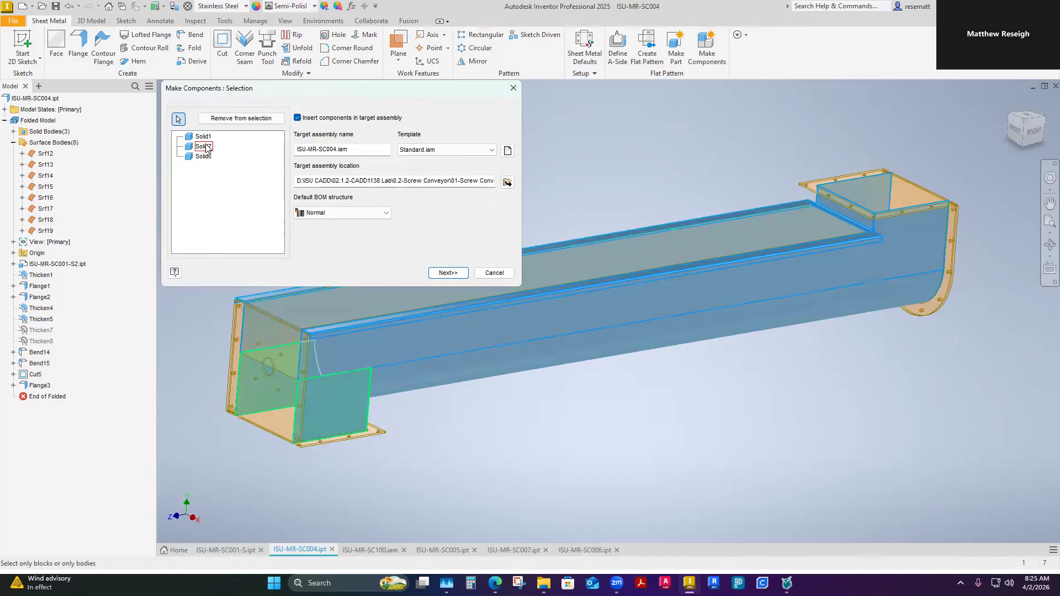
left_click(447, 273)
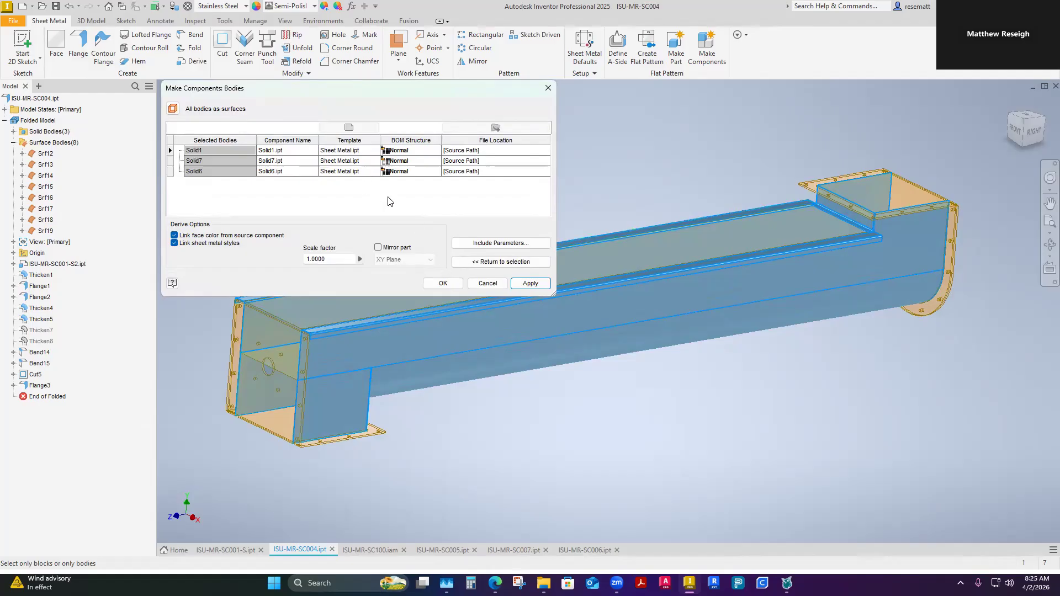
left_click(501, 151)
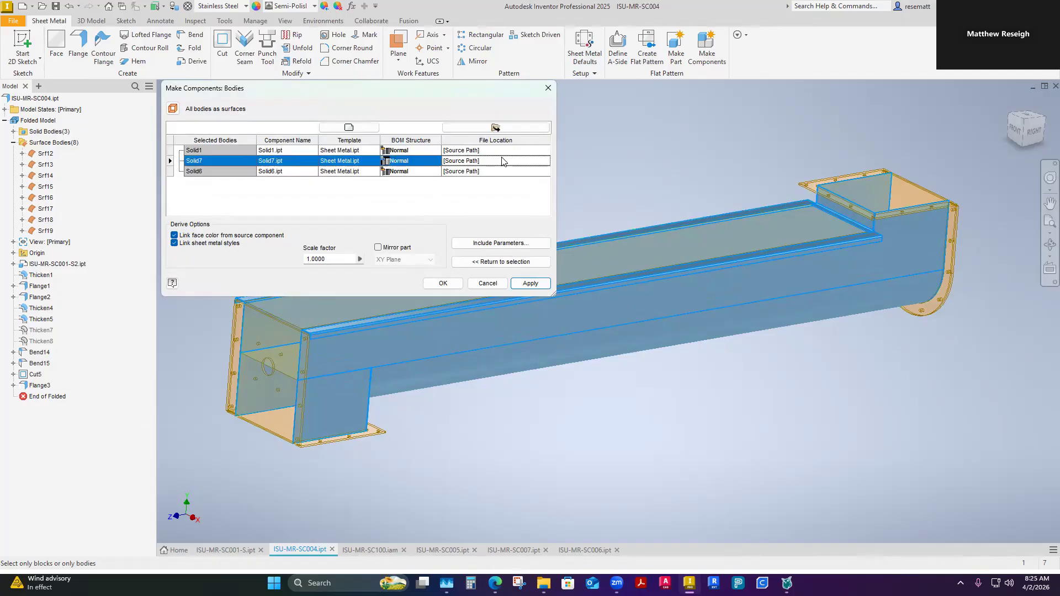
left_click(495, 128)
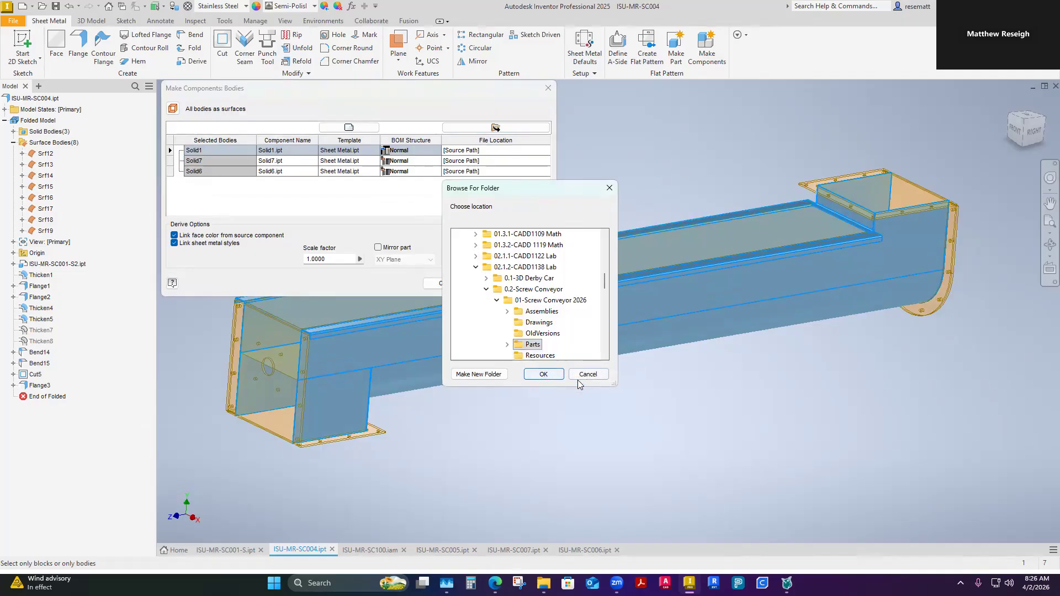
left_click(585, 375)
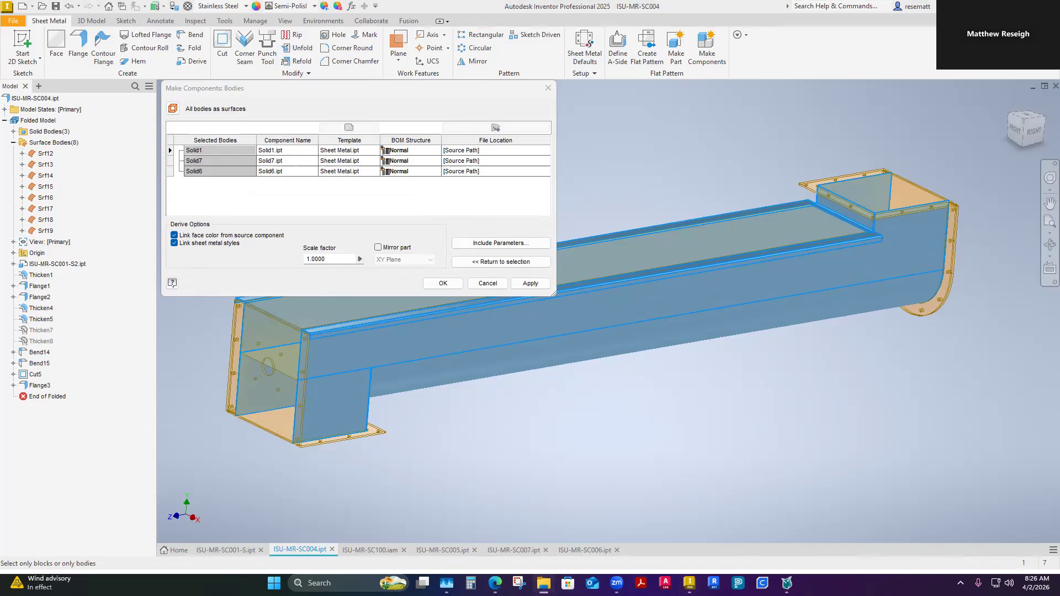
Step: Switch to File Explorer and browse to the Parts folder of 01-Screw Conveyor 2026 to examine the part file names
left_click(544, 583)
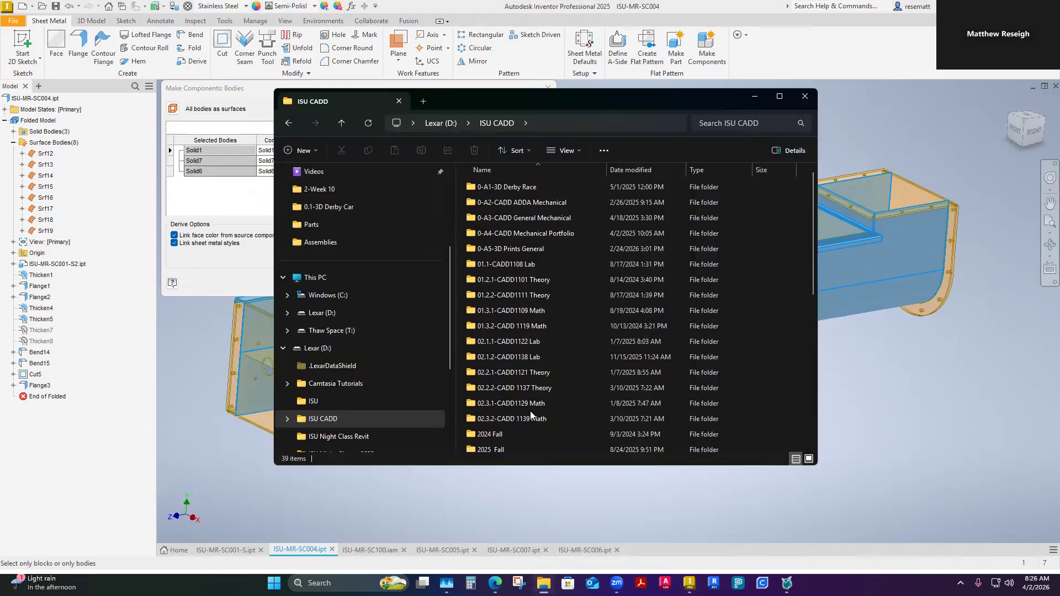
double_click(522, 358)
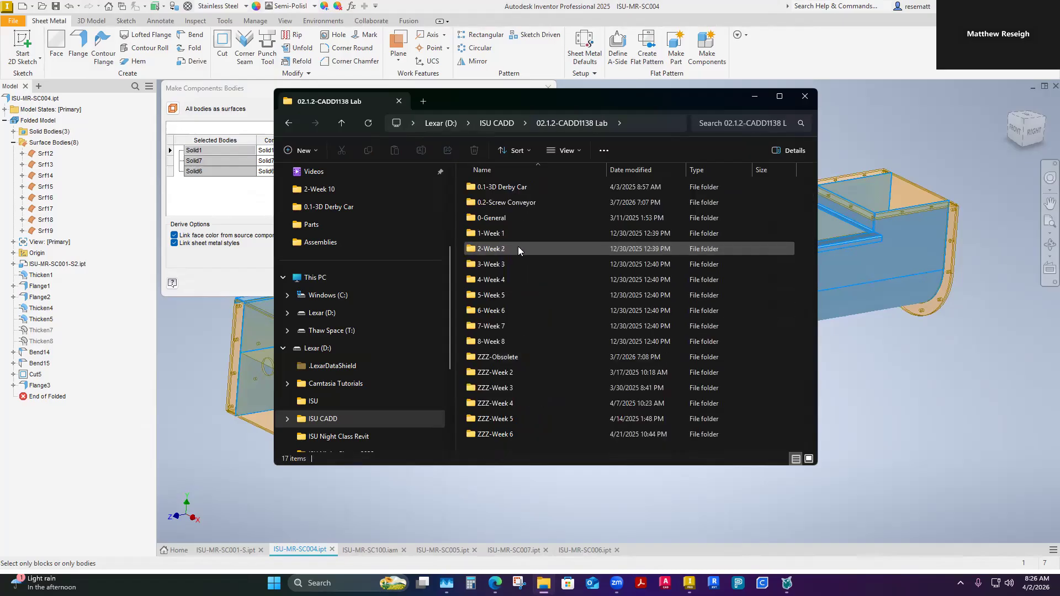
double_click(512, 201)
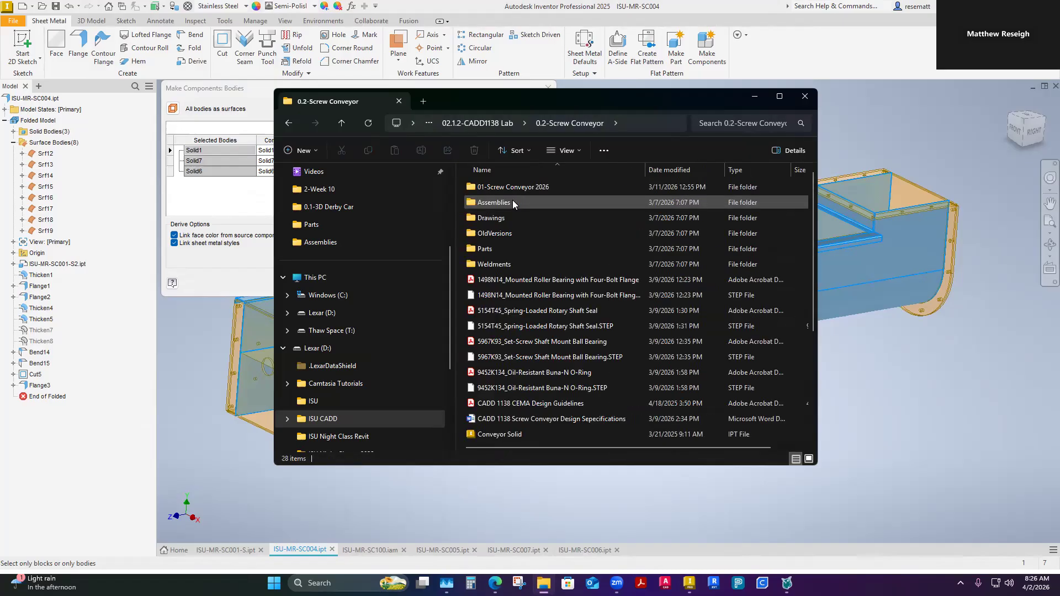
double_click(518, 188)
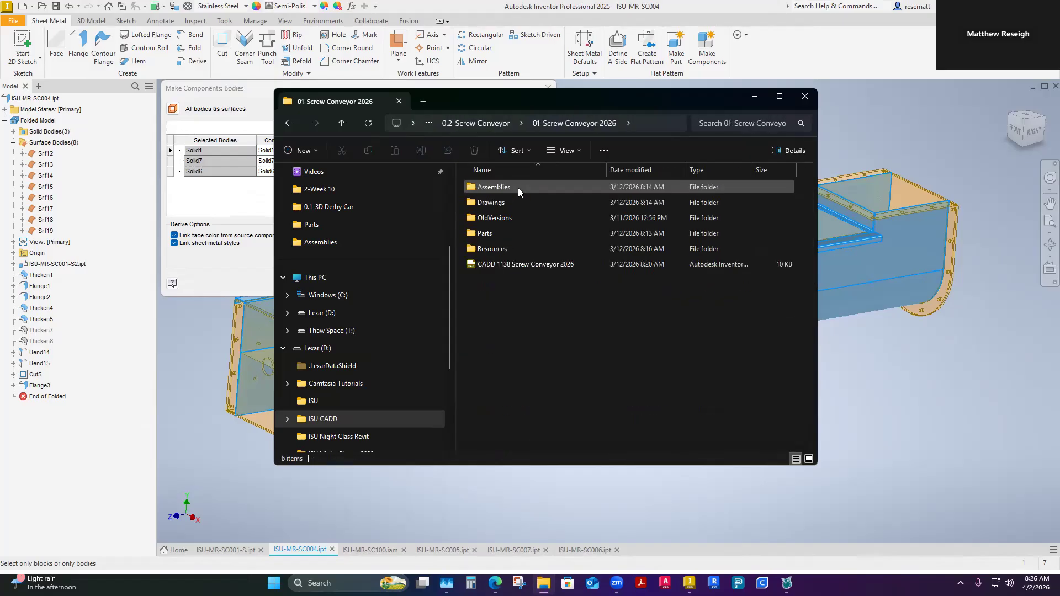
double_click(493, 233)
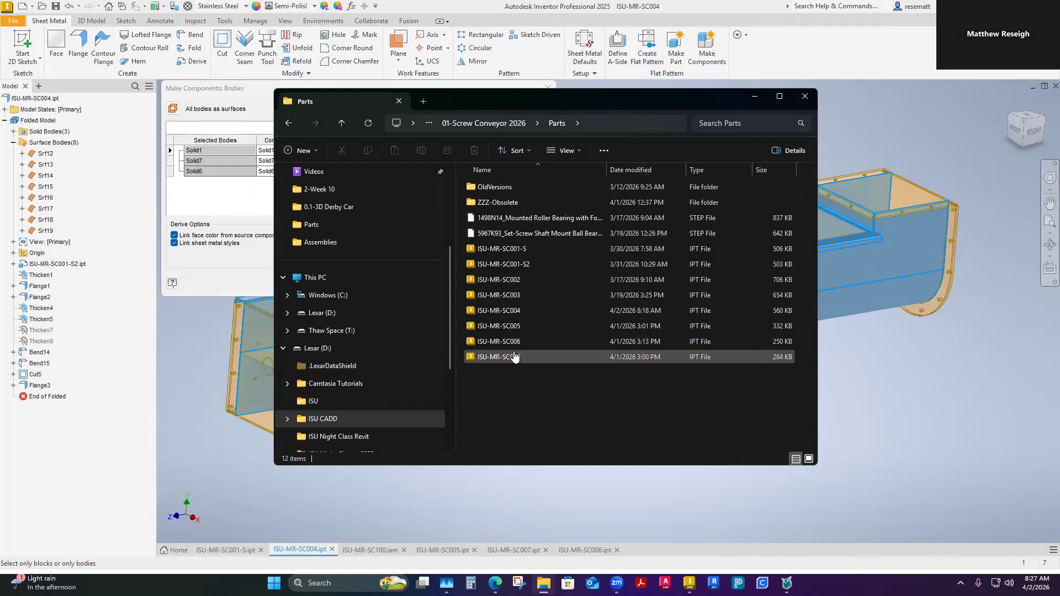
left_click(190, 370)
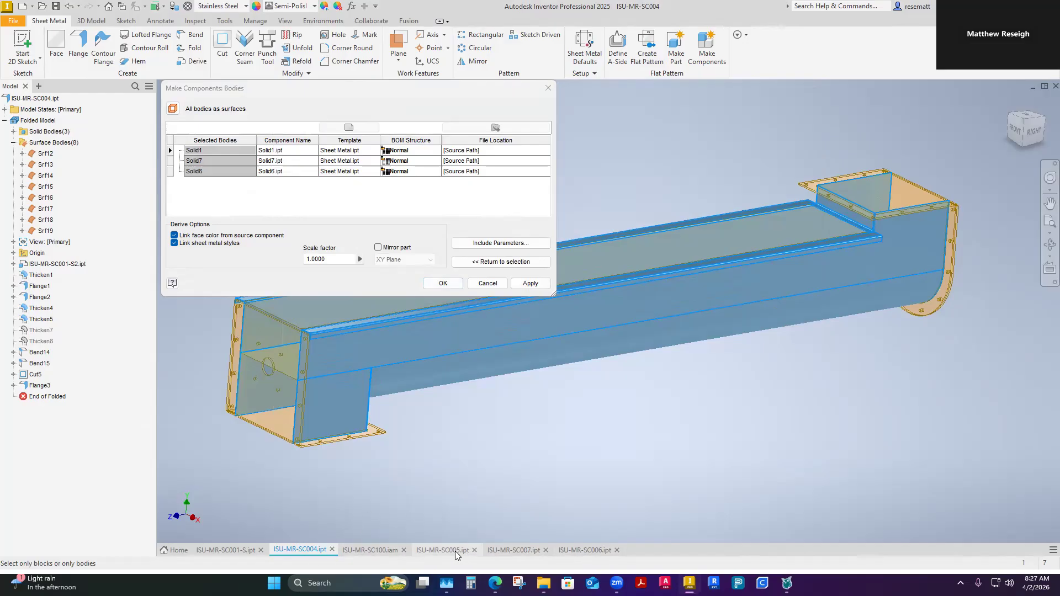
Step: Leave Make Components and examine the ISU-MR-SC100 assembly and its component parts from the home view
left_click(374, 549)
left_click(530, 283)
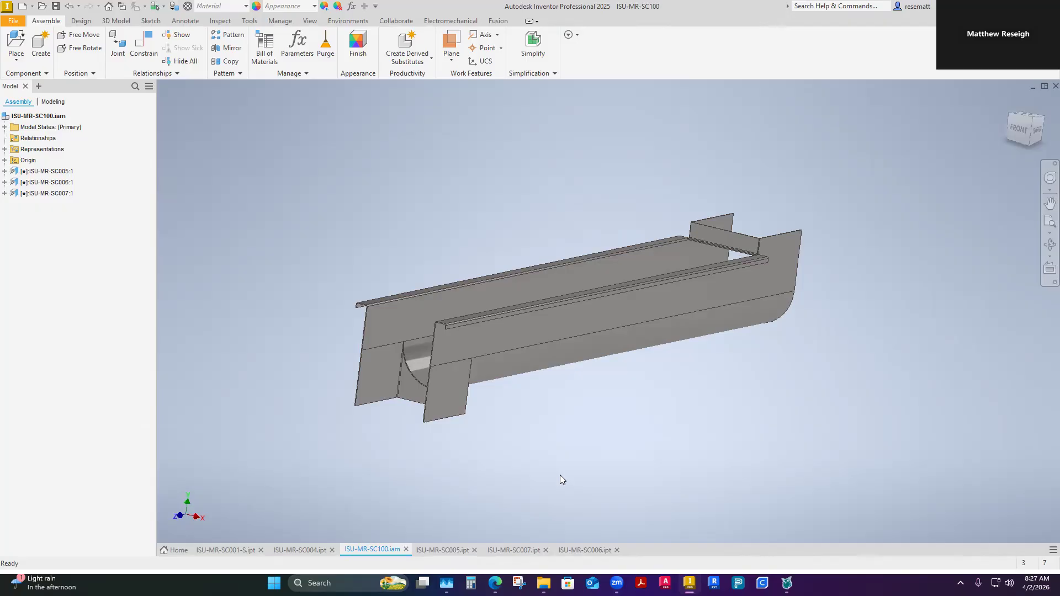
key("F6")
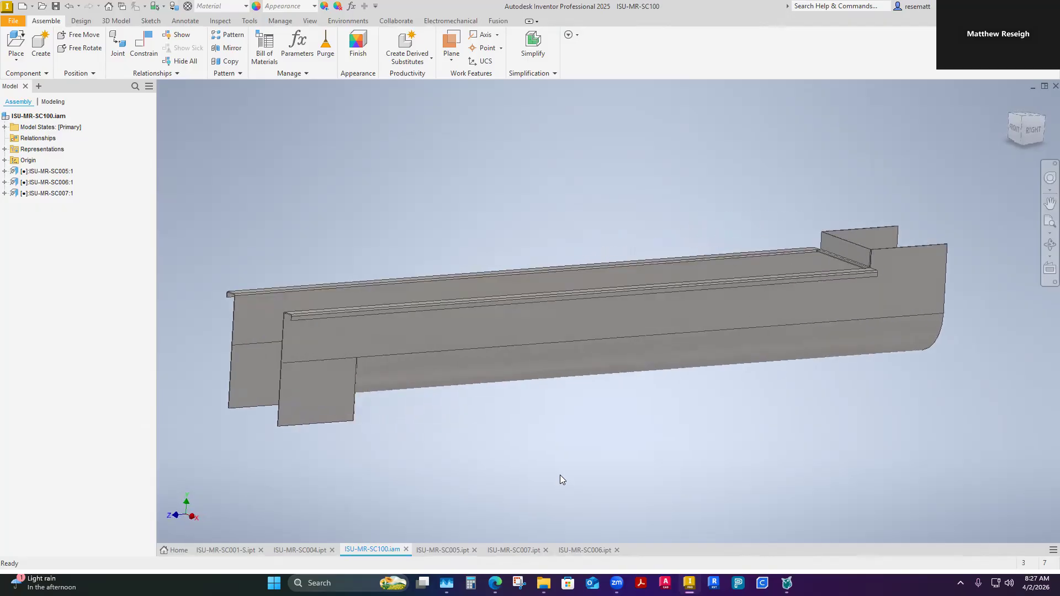
left_click(486, 350)
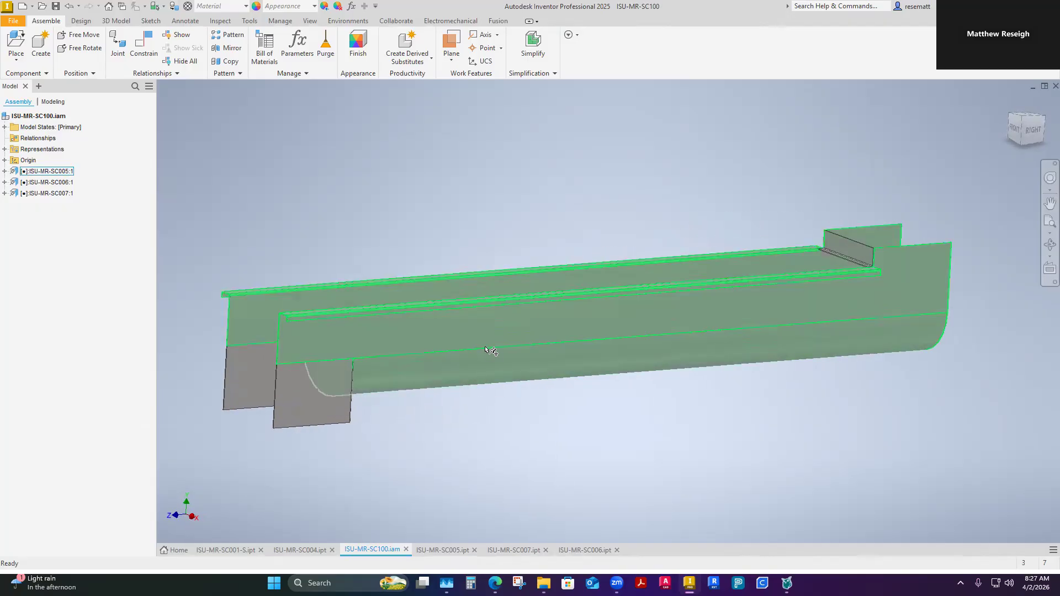
left_click(97, 218)
left_click(51, 195)
Step: Look through the individual part files ISU-MR-SC005, ISU-MR-SC007 and ISU-MR-SC006
left_click(444, 550)
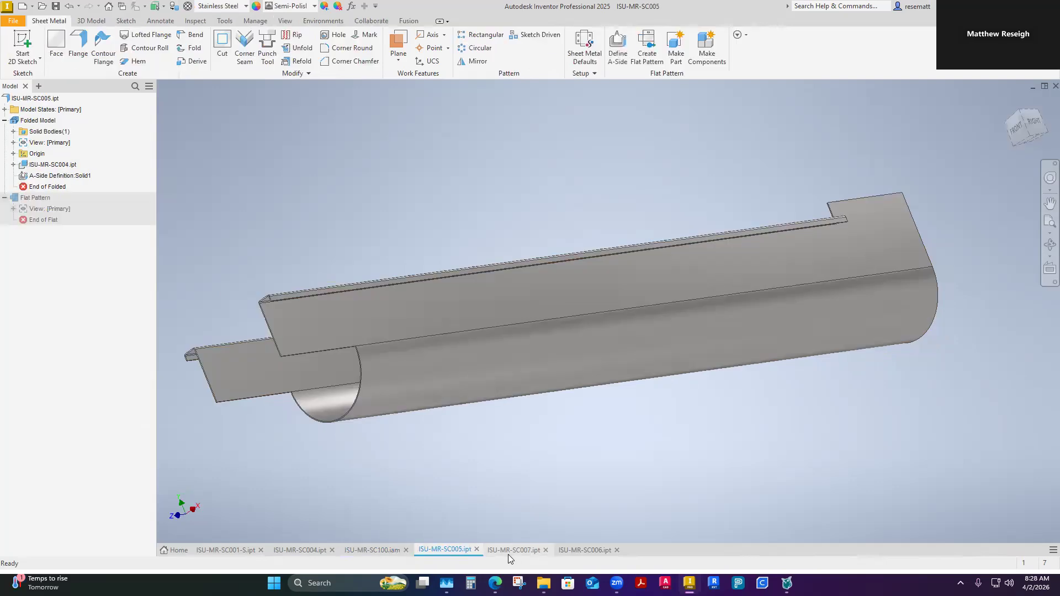
left_click(509, 551)
left_click(581, 551)
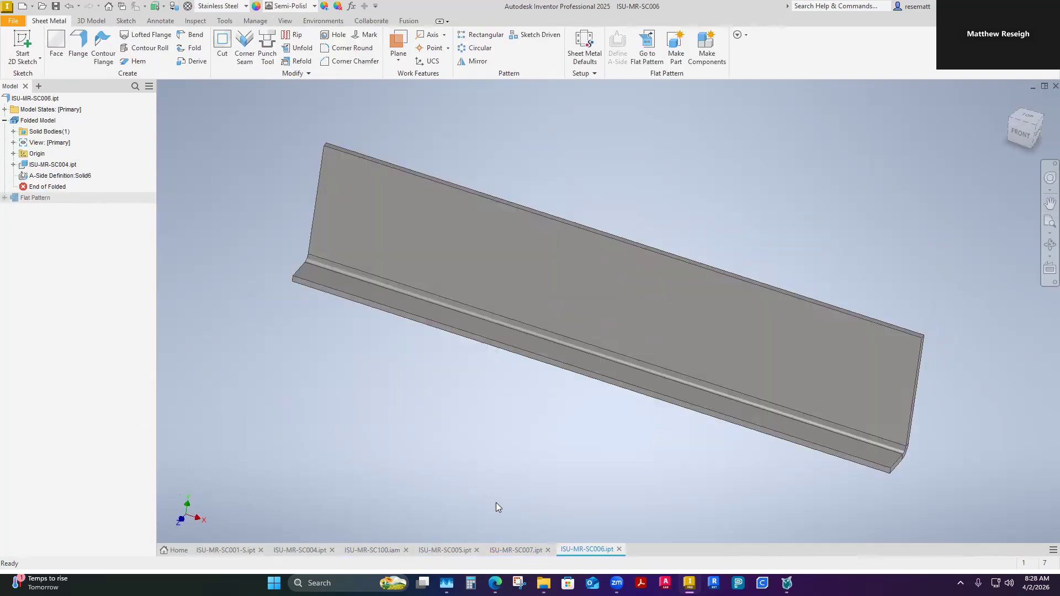
Step: Compare the ISU-MR-SC100 assembly with its multi-body source part ISU-MR-SC004
left_click(371, 554)
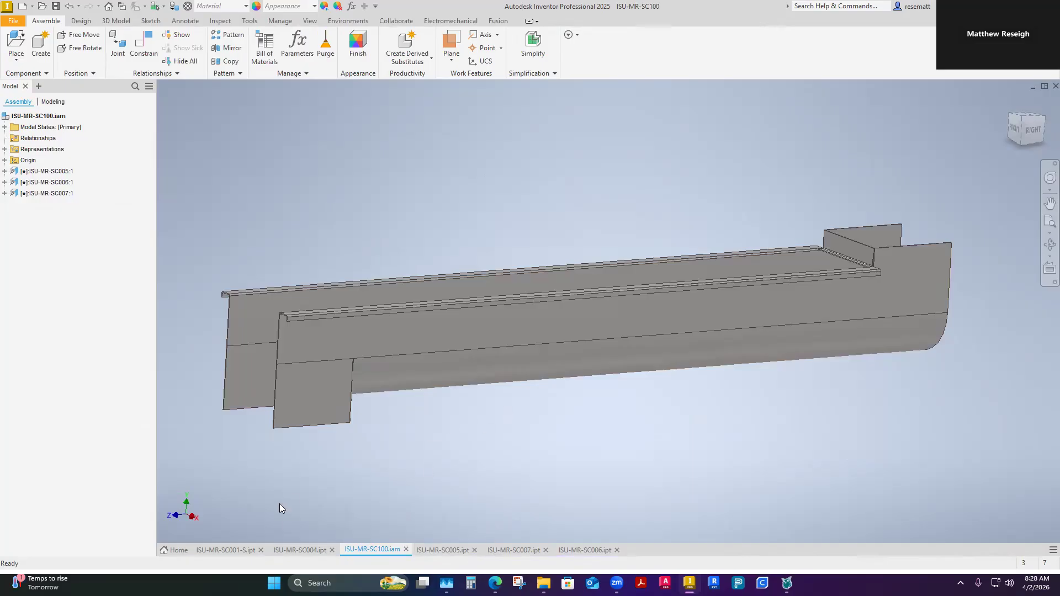
left_click(299, 548)
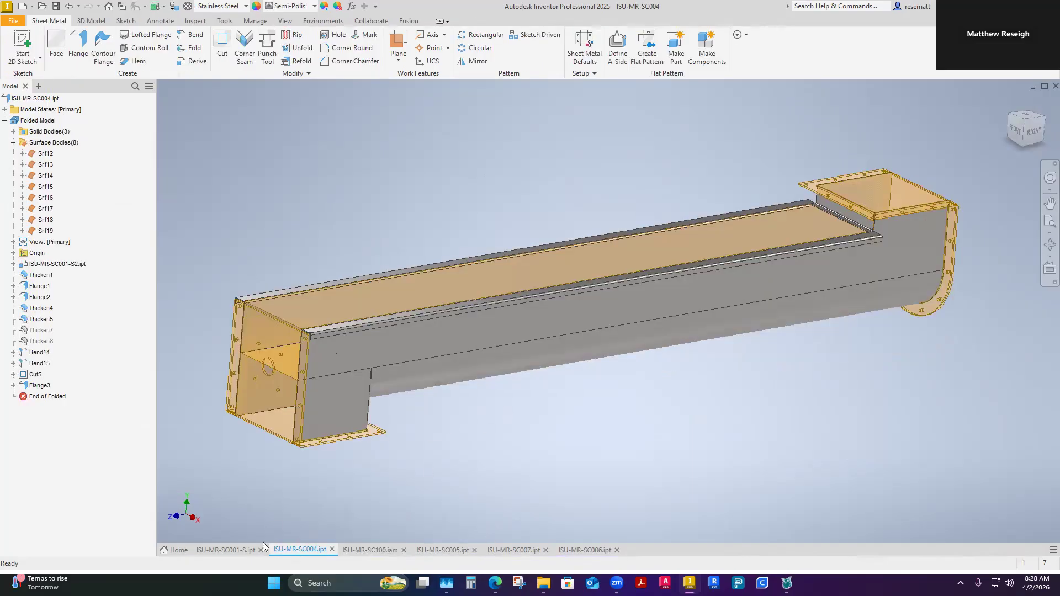
left_click(384, 546)
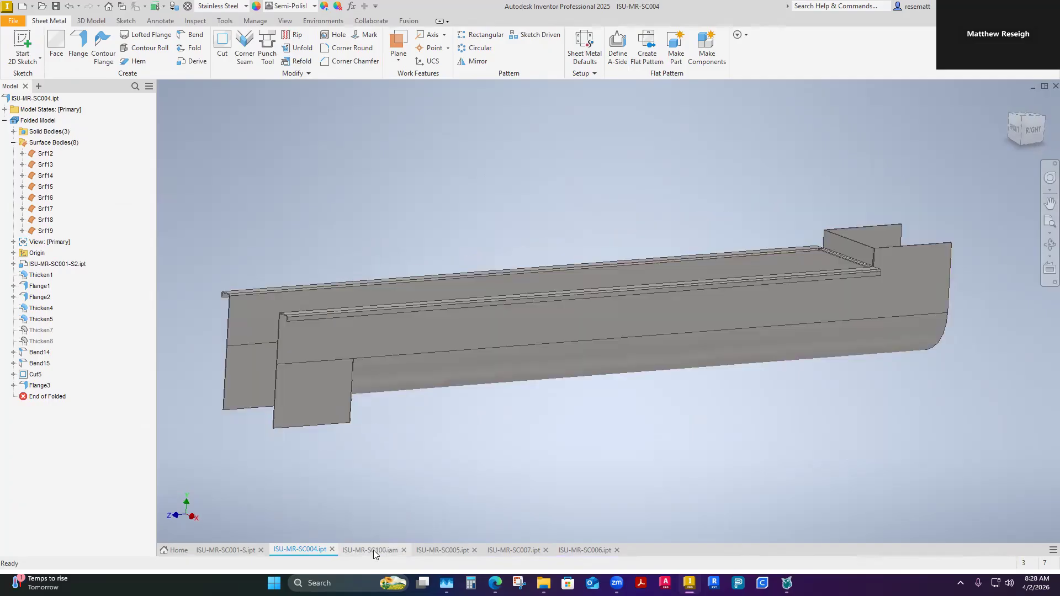
middle_click_drag(395, 468, 393, 483, "shift")
Step: Return to ISU-MR-SC004 and examine its trough, surfaces and upper flanges up close
left_click(313, 551)
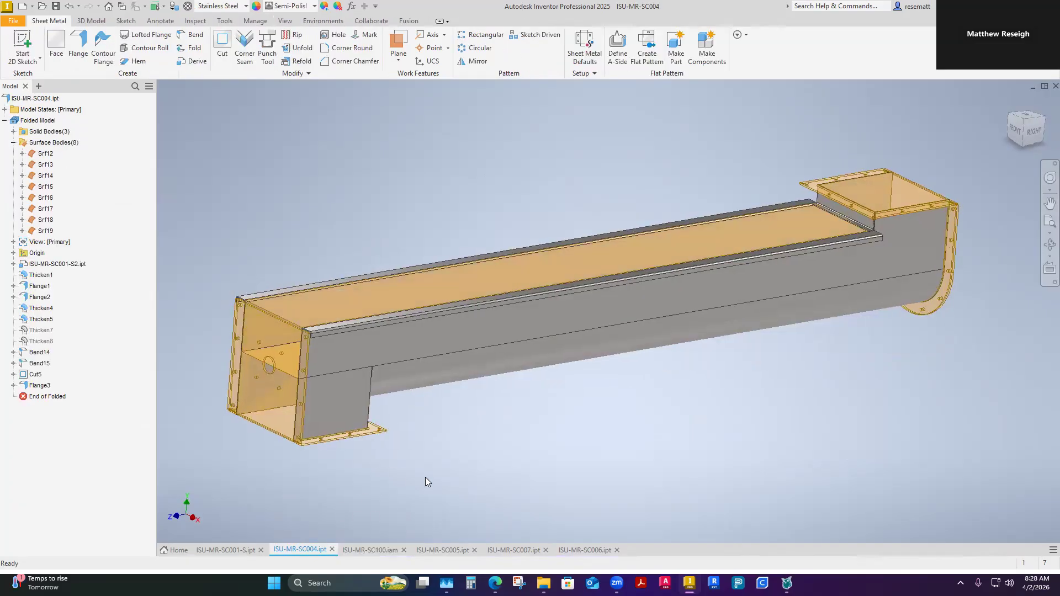
scroll(311, 440, "up", 5)
middle_click_drag(300, 359, 303, 328, "shift")
scroll(303, 328, "up", 3)
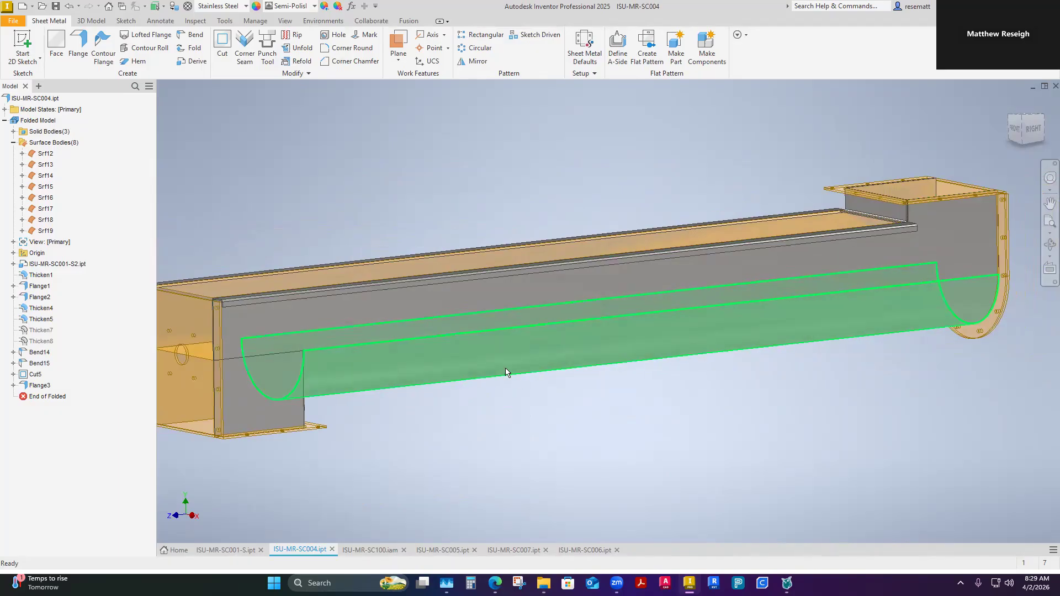
mouse_move(523, 385)
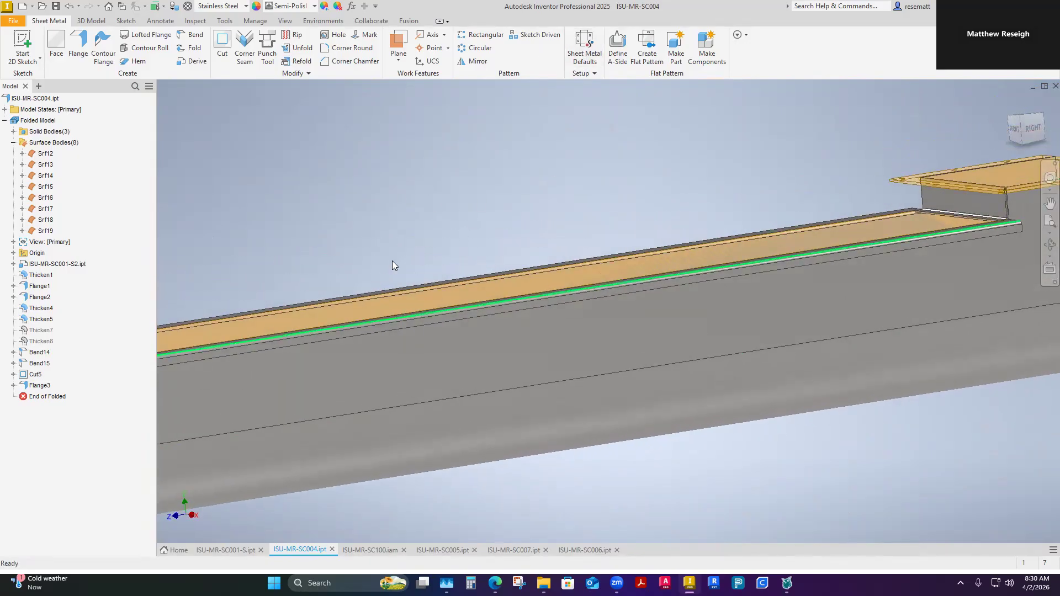
Step: Open the Sheet Metal Defaults of ISU-MR-SC004 and inspect the 12 Ga SS rule in the style editor
left_click(583, 59)
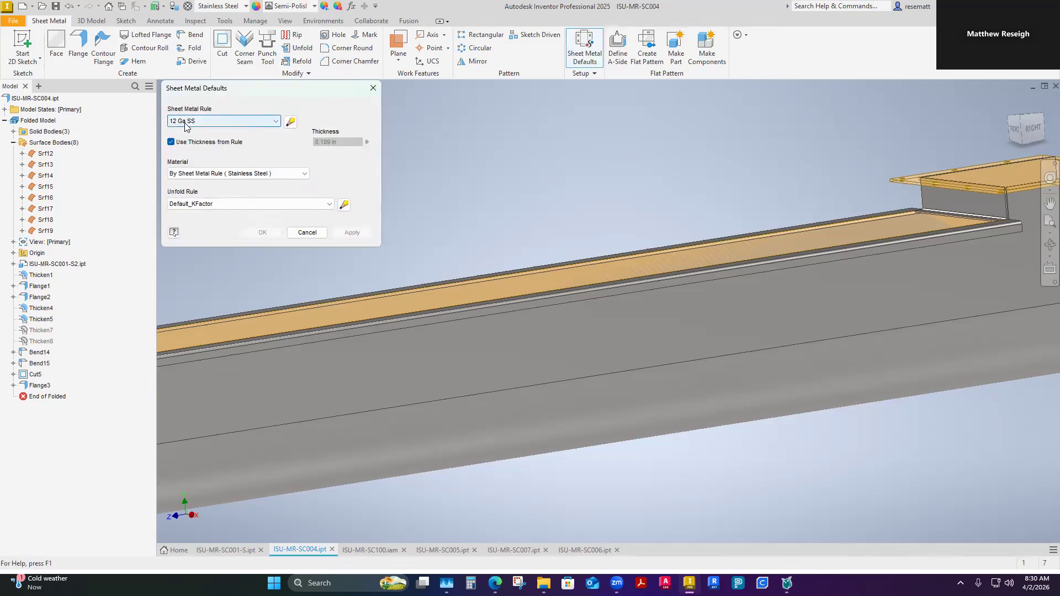
left_click(291, 122)
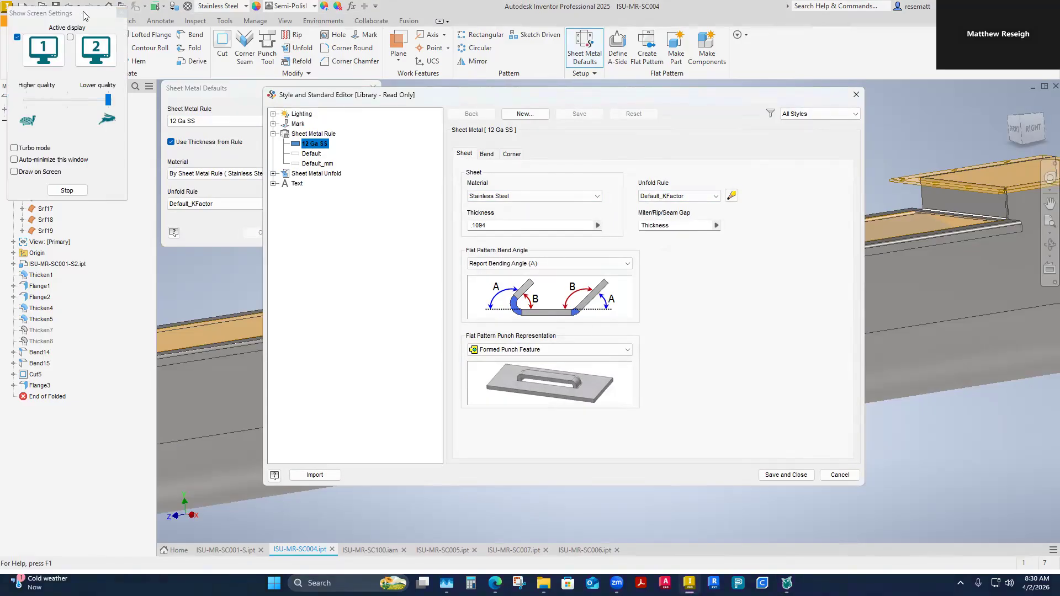
left_click_drag(69, 12, 0, 12)
left_click(856, 94)
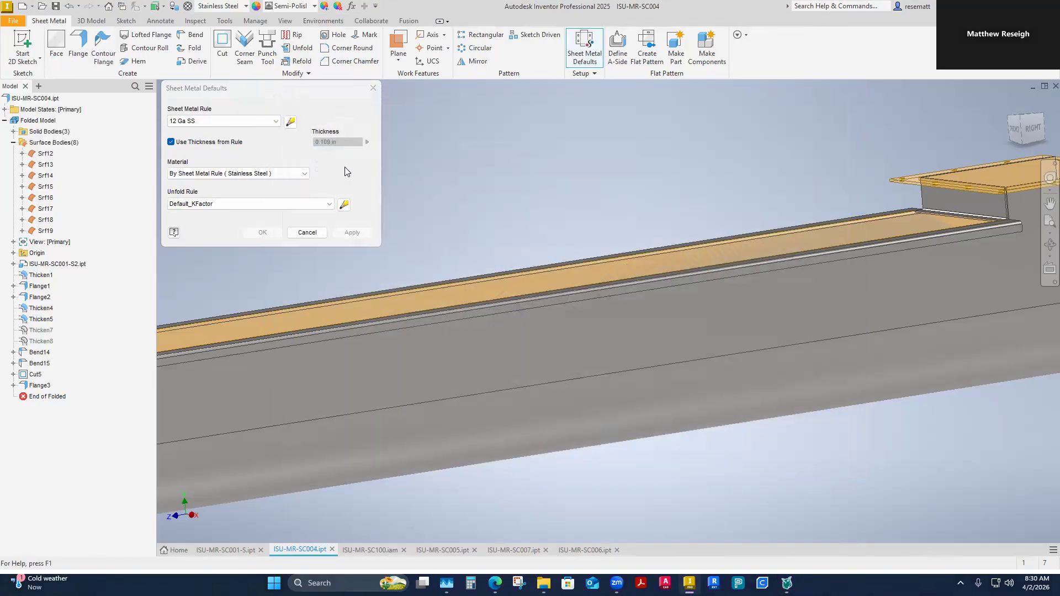
left_click(596, 53)
left_click(291, 122)
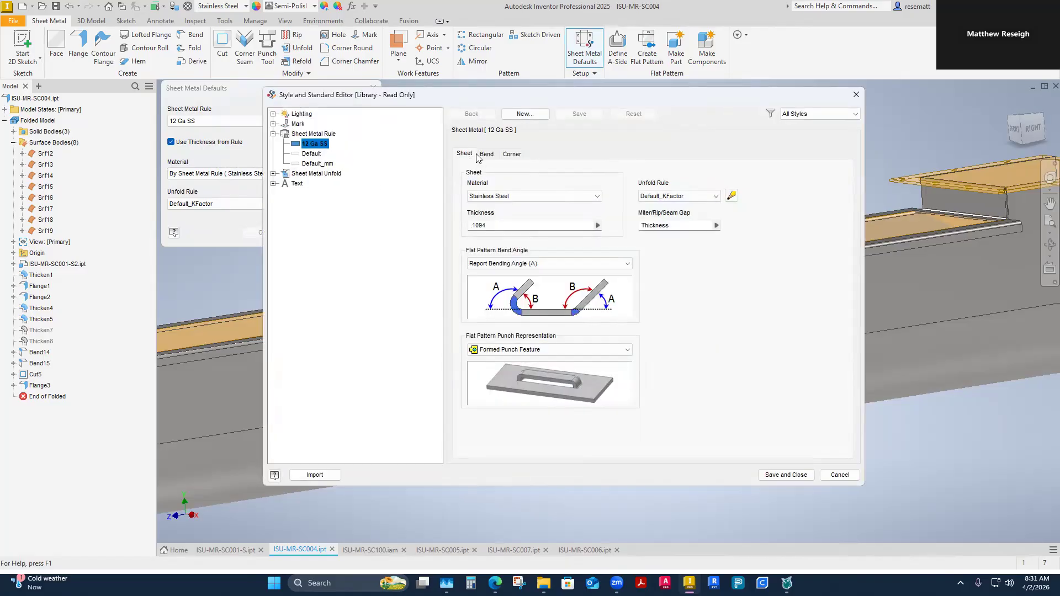
Step: Review the bend settings of the 12 Ga SS rule and enter .03 as the bend relief width
left_click(484, 156)
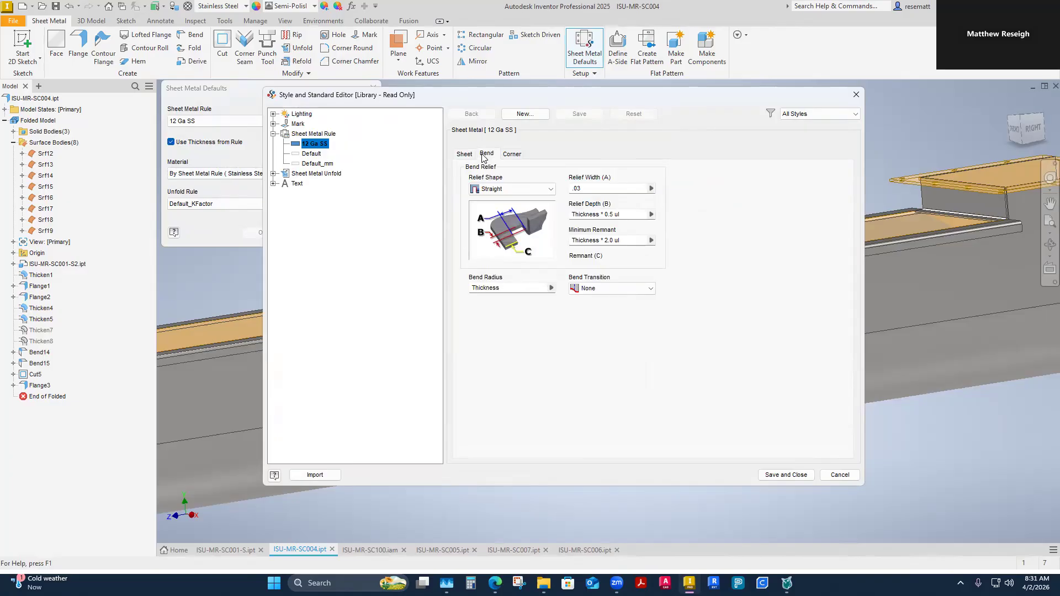
left_click_drag(584, 188, 559, 186)
left_click(594, 188)
left_click_drag(589, 189, 550, 189)
type(".03")
mouse_move(596, 218)
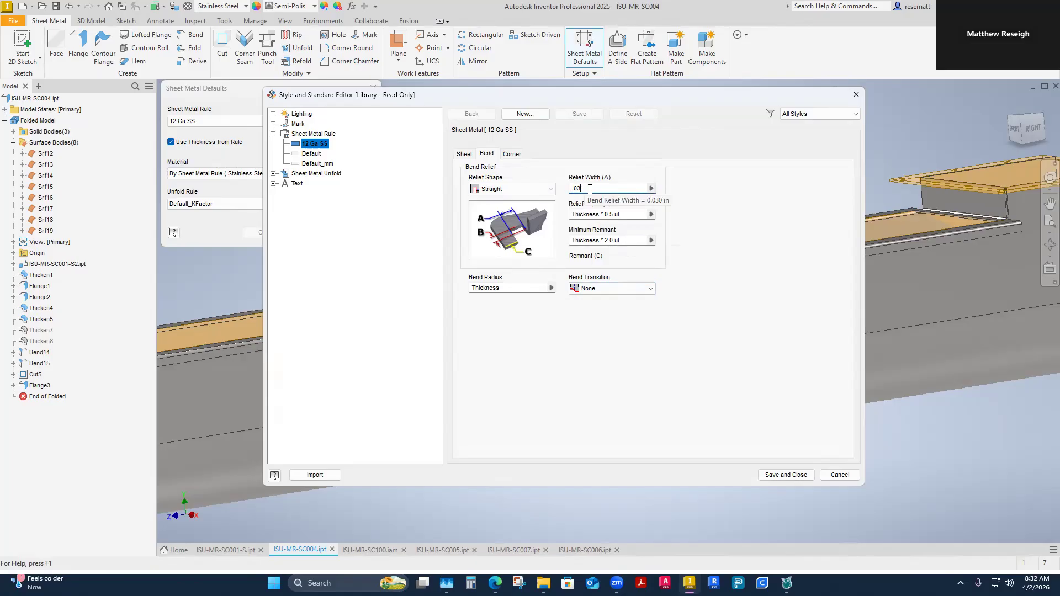
Step: Compare the Square and Trim to Bend relief shapes for the rule's 2 bend intersection, ending with Tear selected
left_click(510, 155)
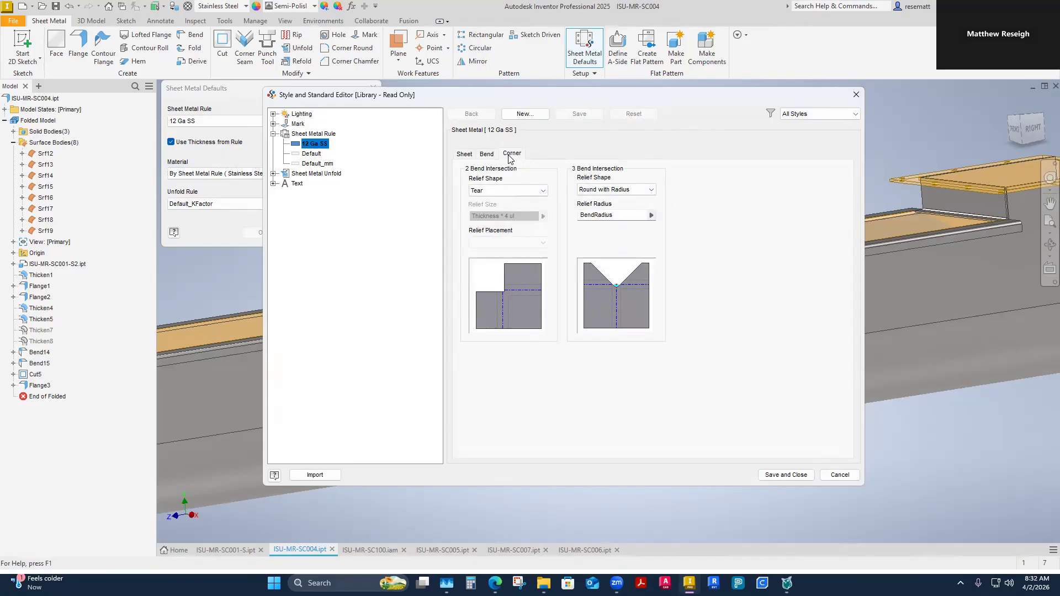
left_click(542, 193)
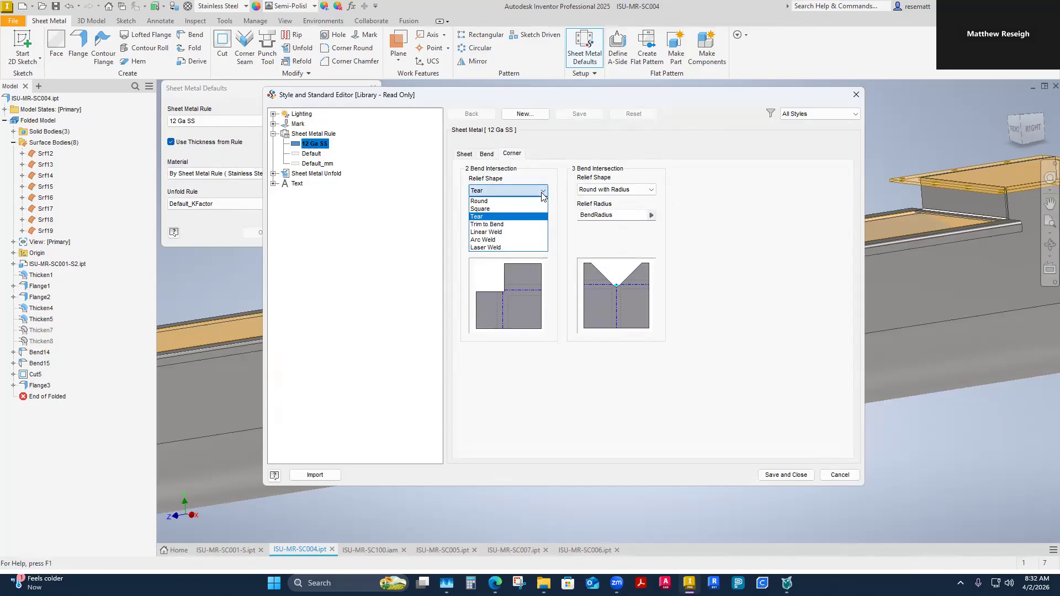
left_click(485, 209)
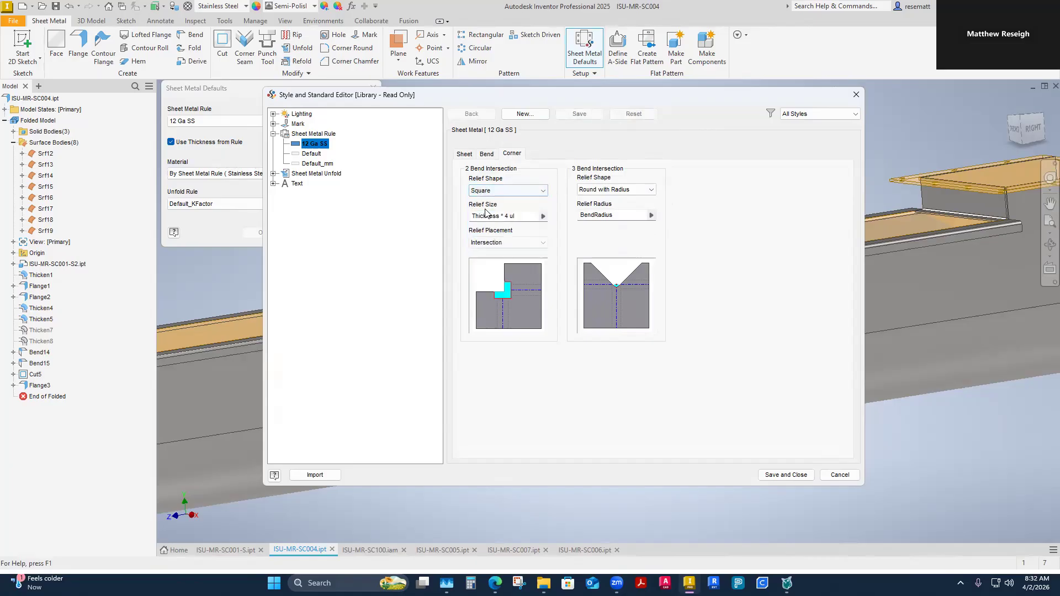
left_click(544, 189)
left_click(538, 228)
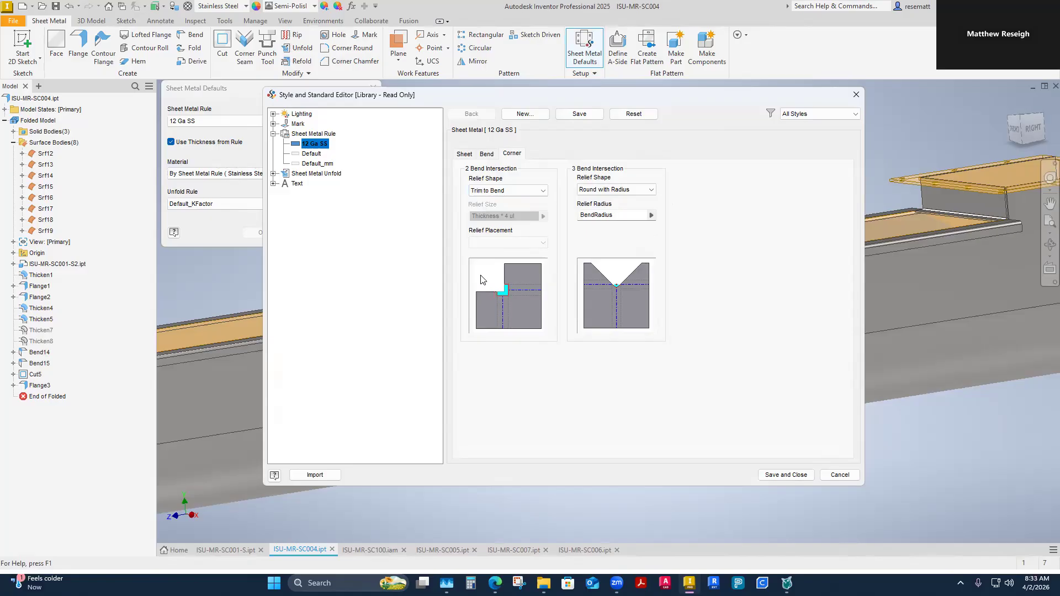
left_click(546, 193)
left_click(485, 218)
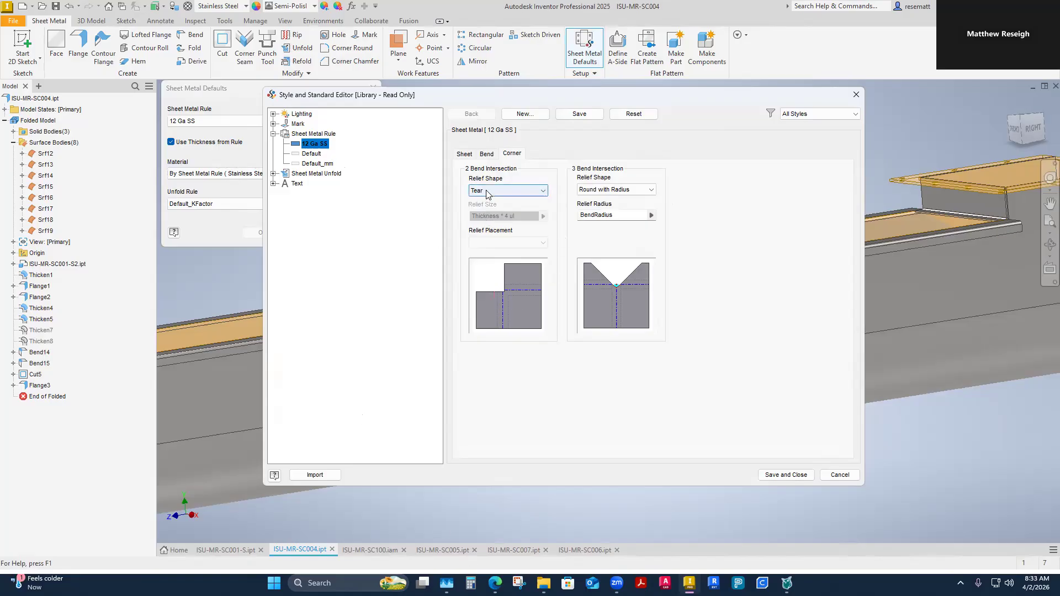
Step: Check the rule's bend relief width, save the 12 Ga SS changes and accept the model update
left_click(485, 155)
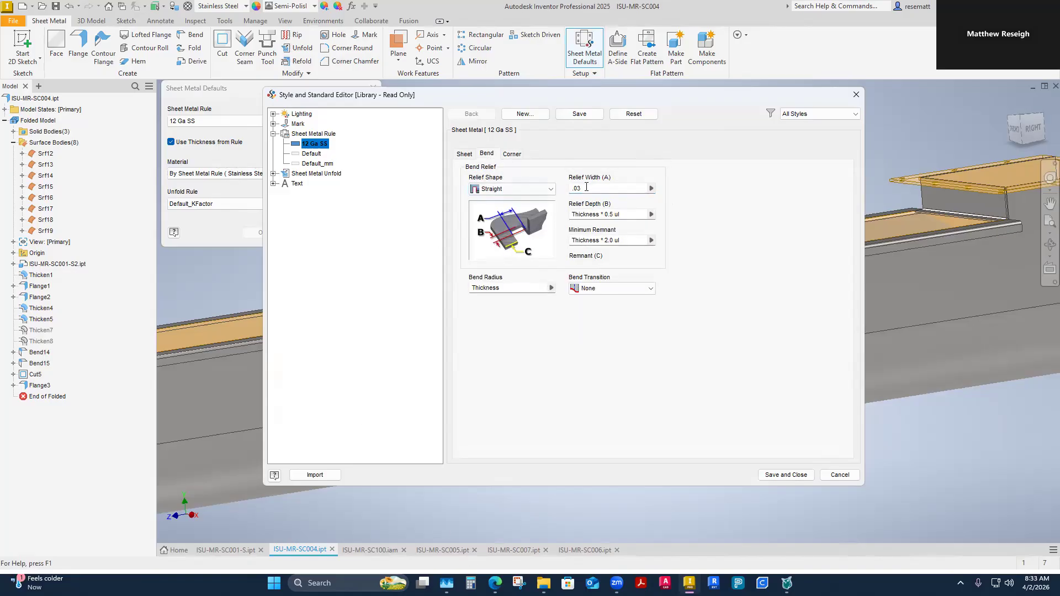
left_click(781, 475)
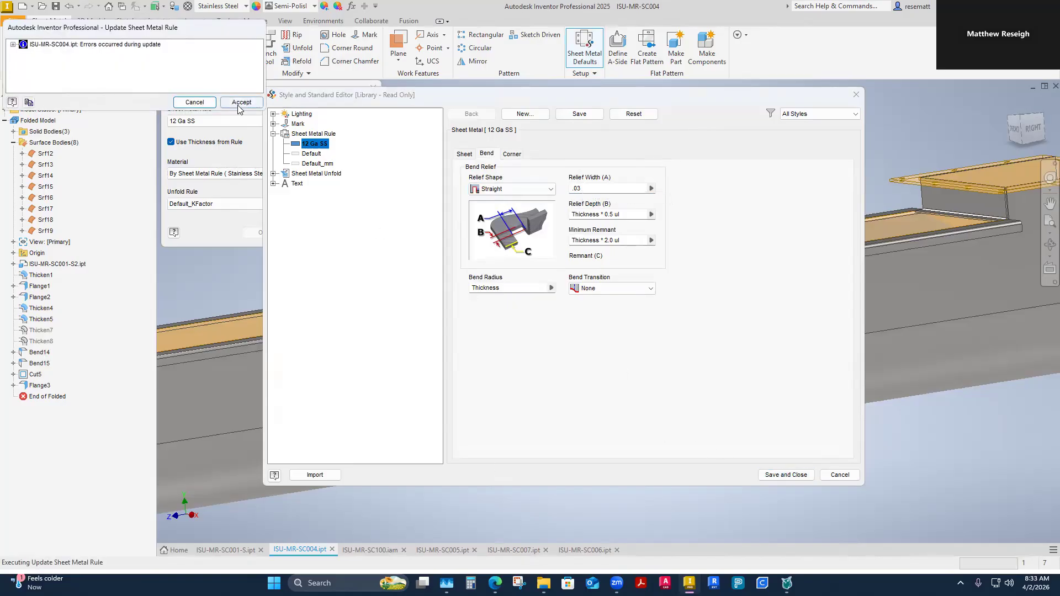
left_click(240, 103)
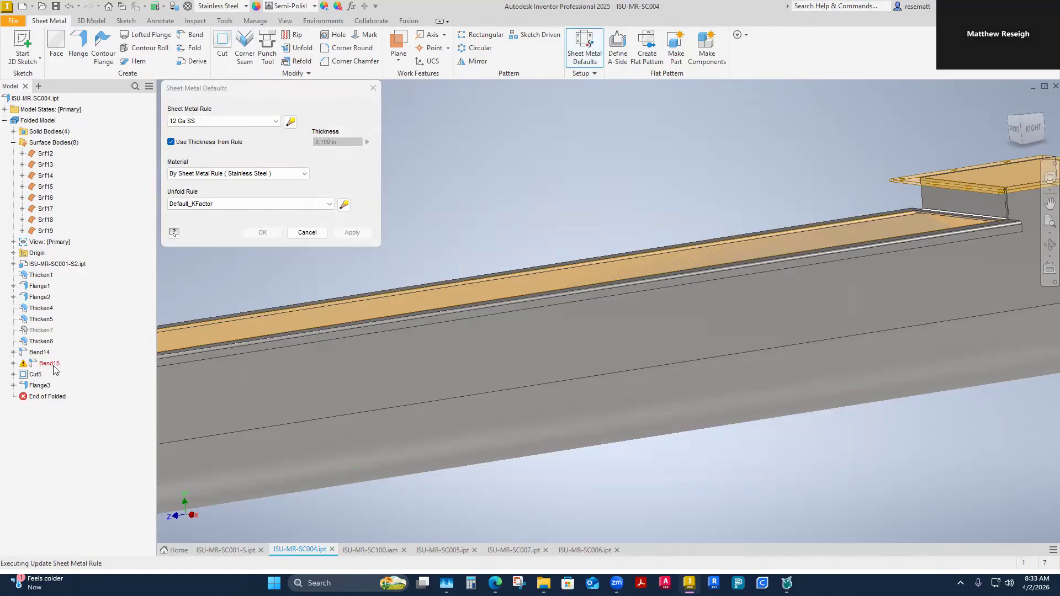
Step: Close the Sheet Metal Defaults and repair Bend15 by selecting the missing edge where the curved trough meets the flat side
scroll(443, 436, "down", 6)
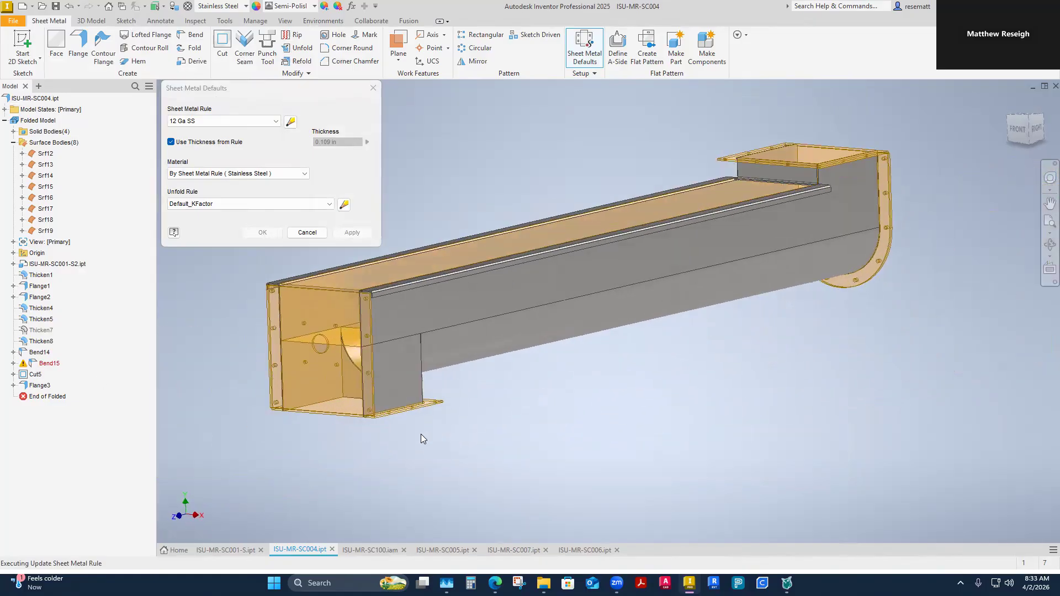
middle_click_drag(459, 450, 626, 448, "shift")
scroll(626, 448, "down", 5)
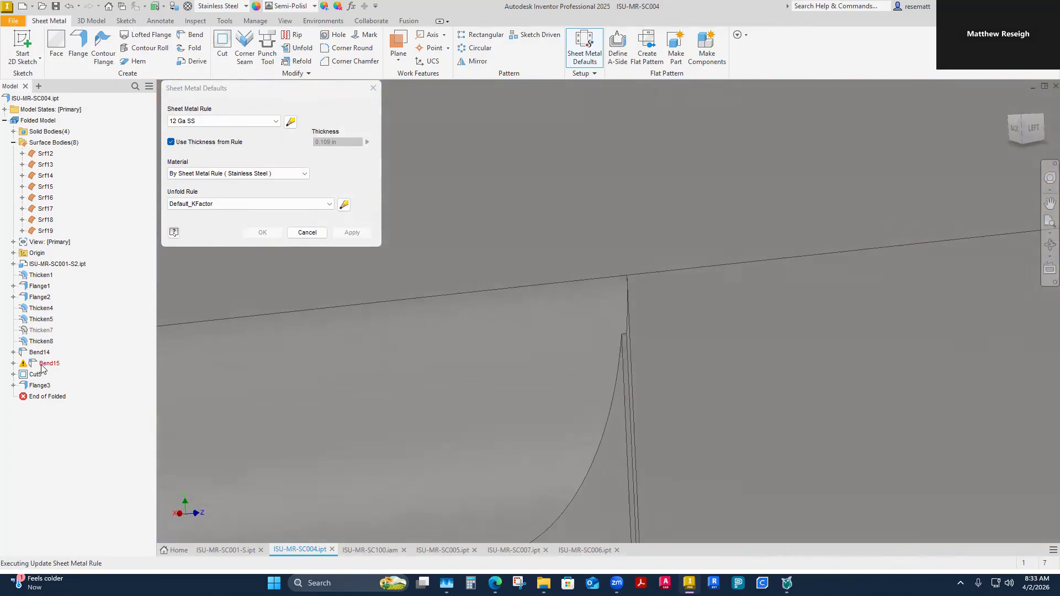
left_click(307, 232)
right_click(49, 364)
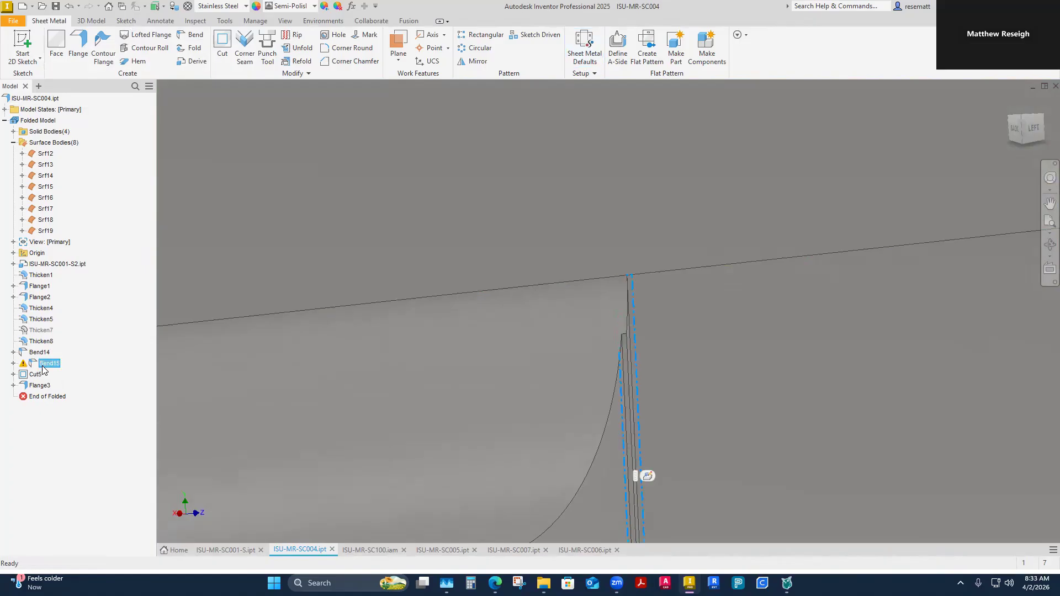
left_click(77, 408)
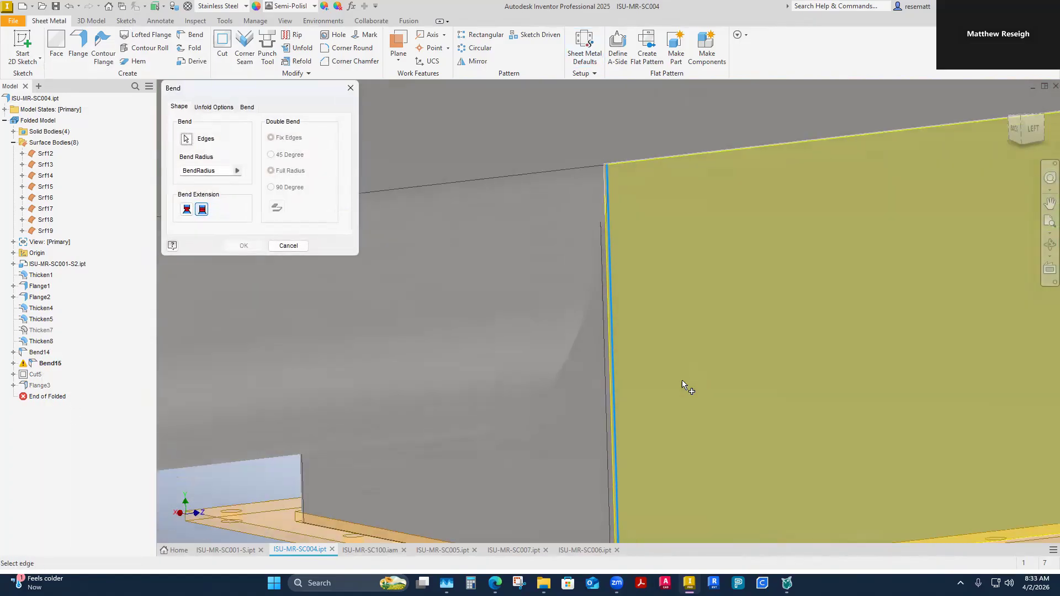
left_click(555, 203)
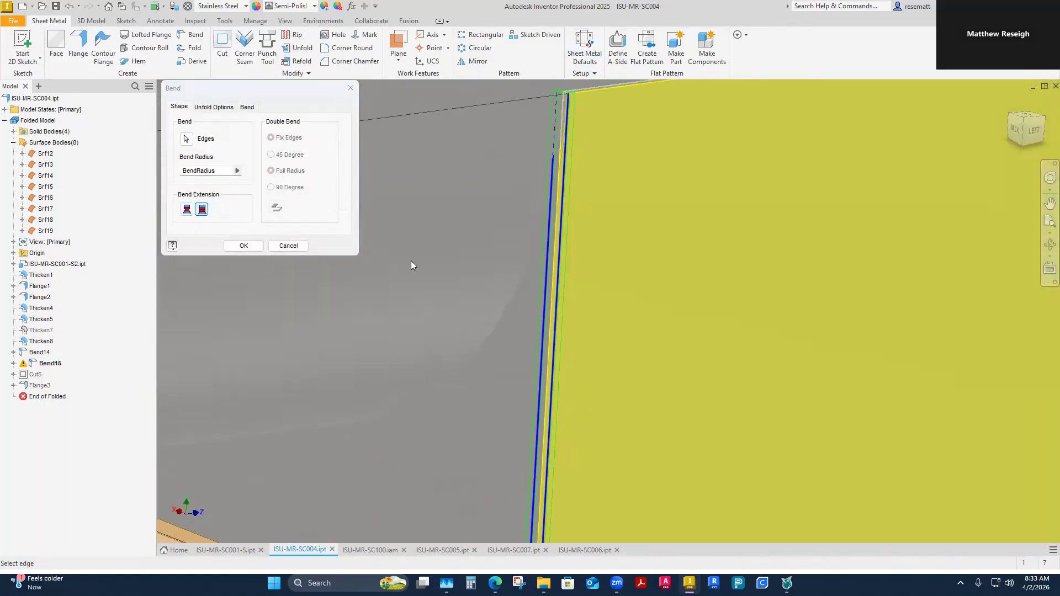
left_click(242, 247)
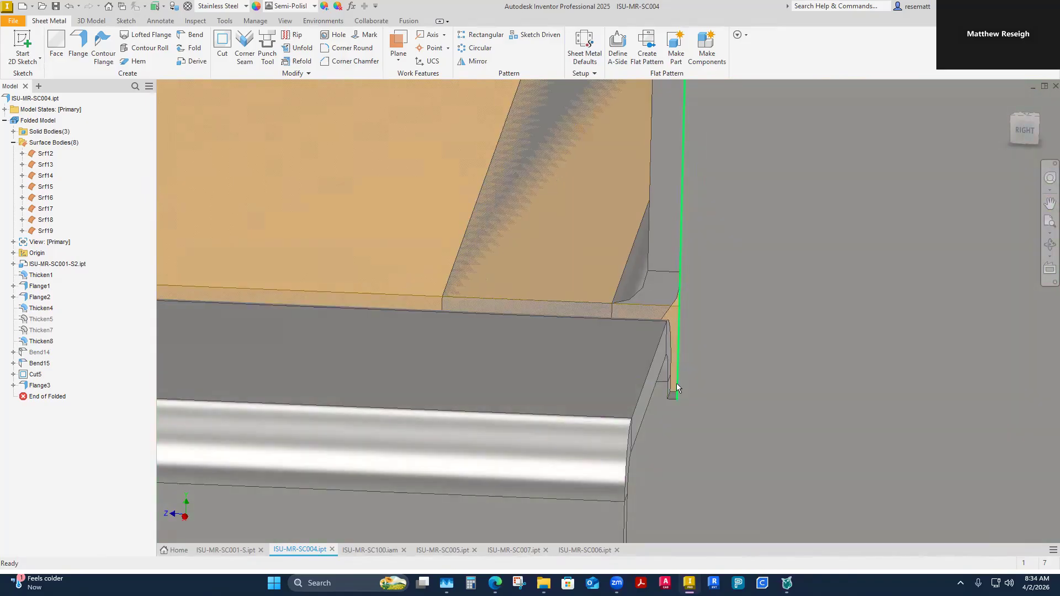
Step: Edit Flange1, try the Tear relief shape, return to the default shape and accept the flange edit
left_click(671, 383)
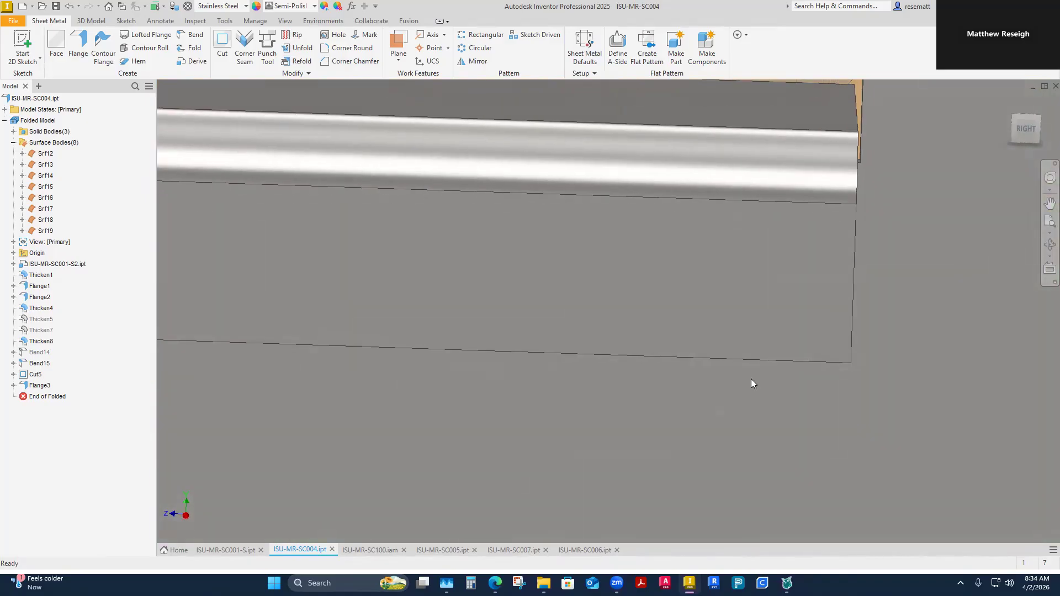
scroll(616, 214, "up", 3)
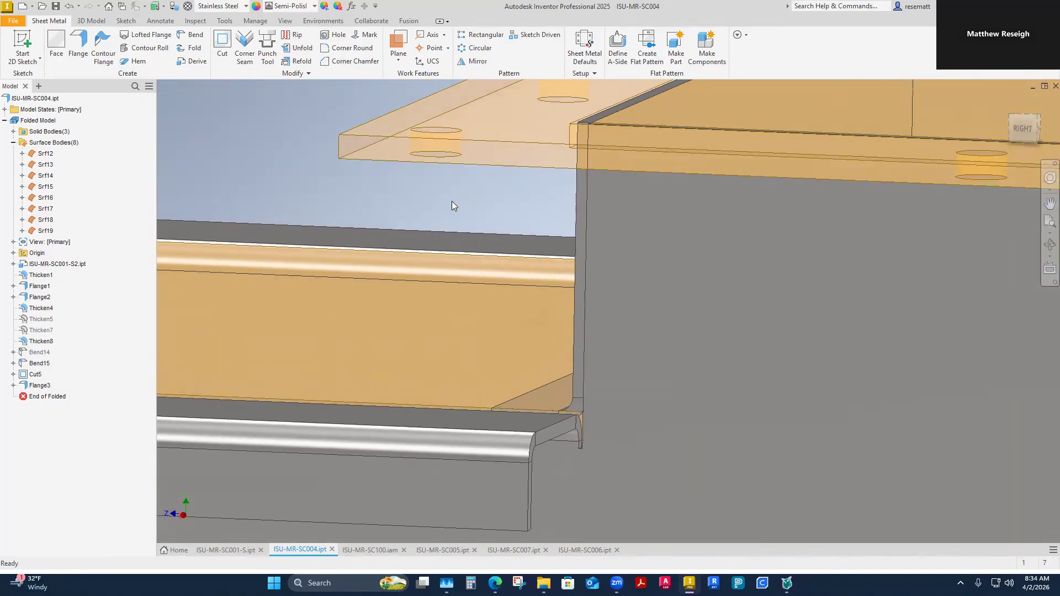
right_click(451, 200)
left_click(450, 198)
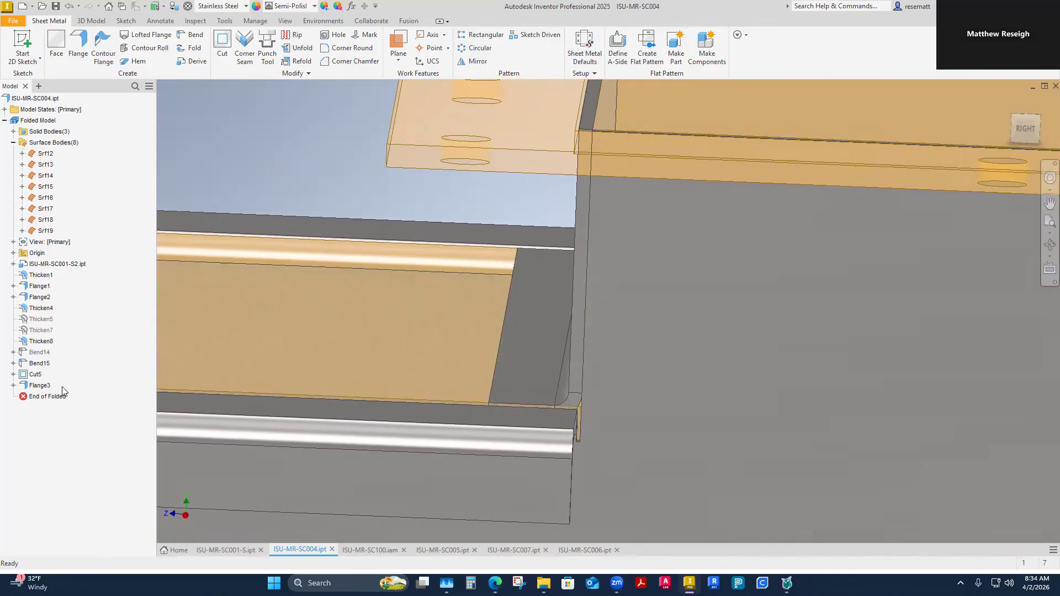
right_click(40, 287)
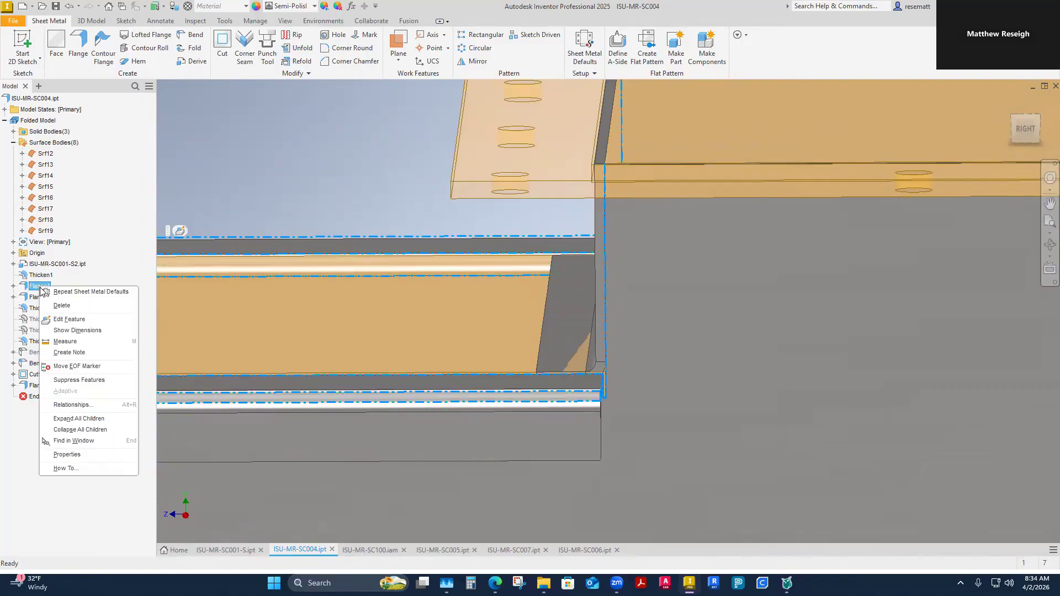
left_click(69, 320)
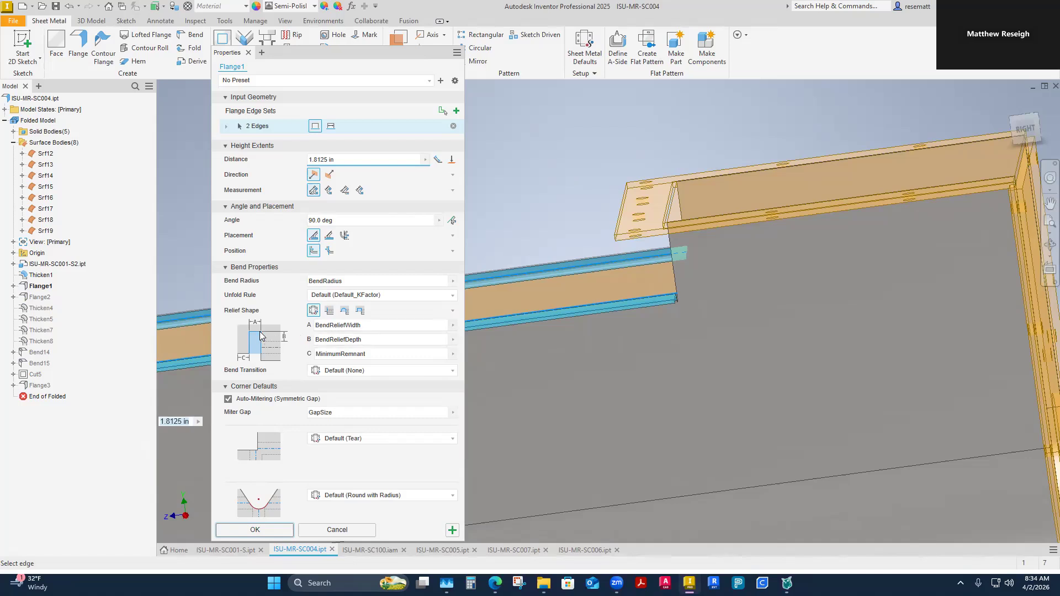
left_click(329, 311)
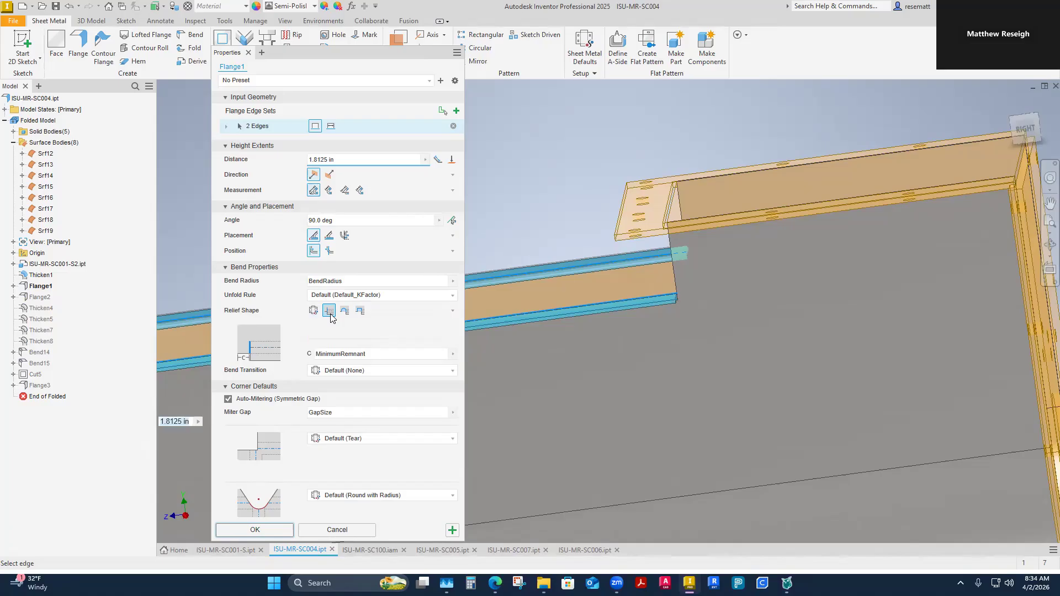
left_click(314, 311)
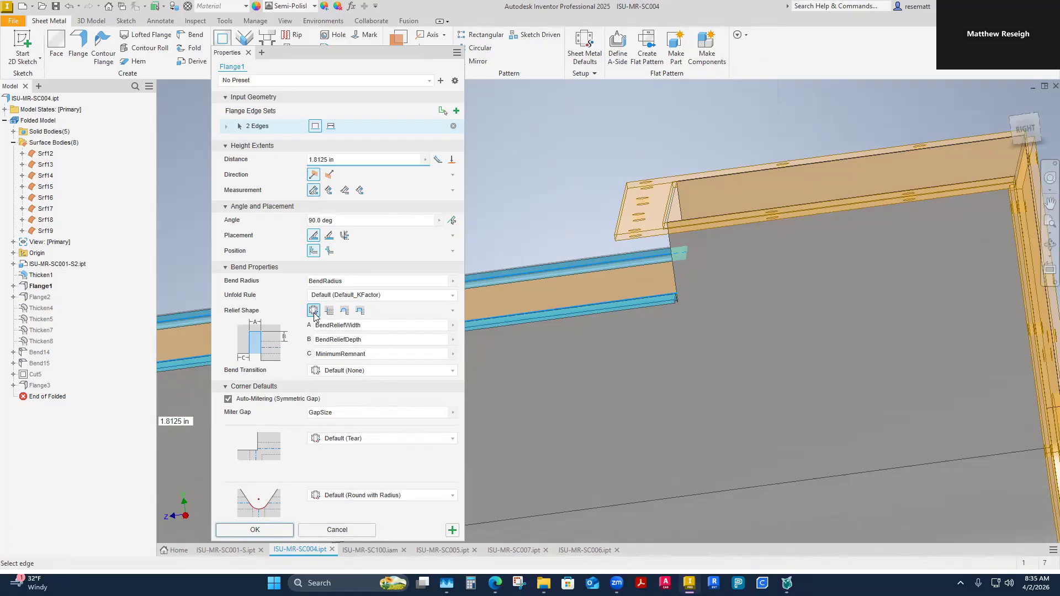
left_click(255, 529)
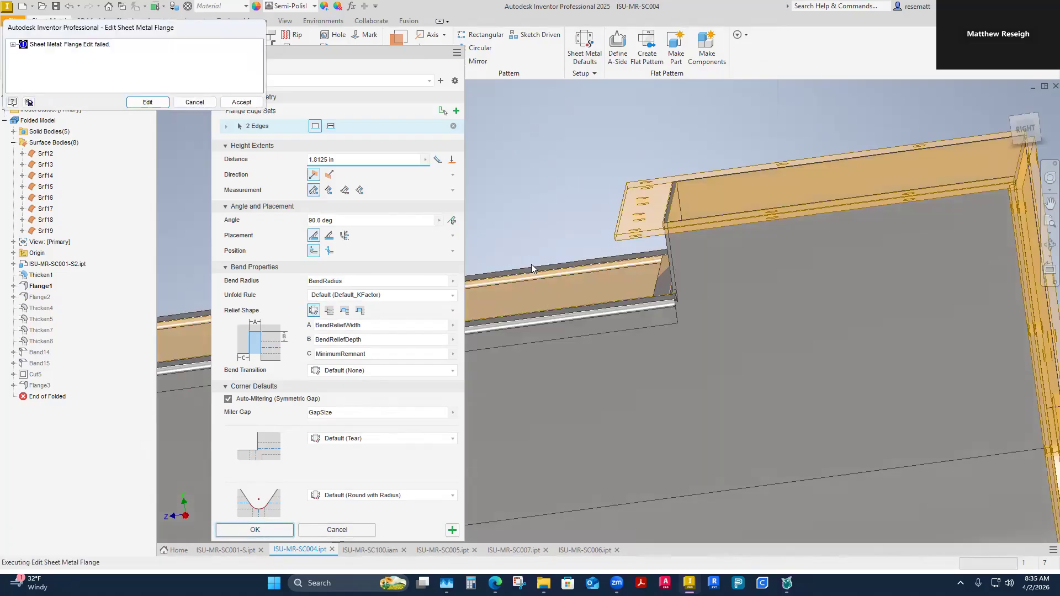
left_click(242, 102)
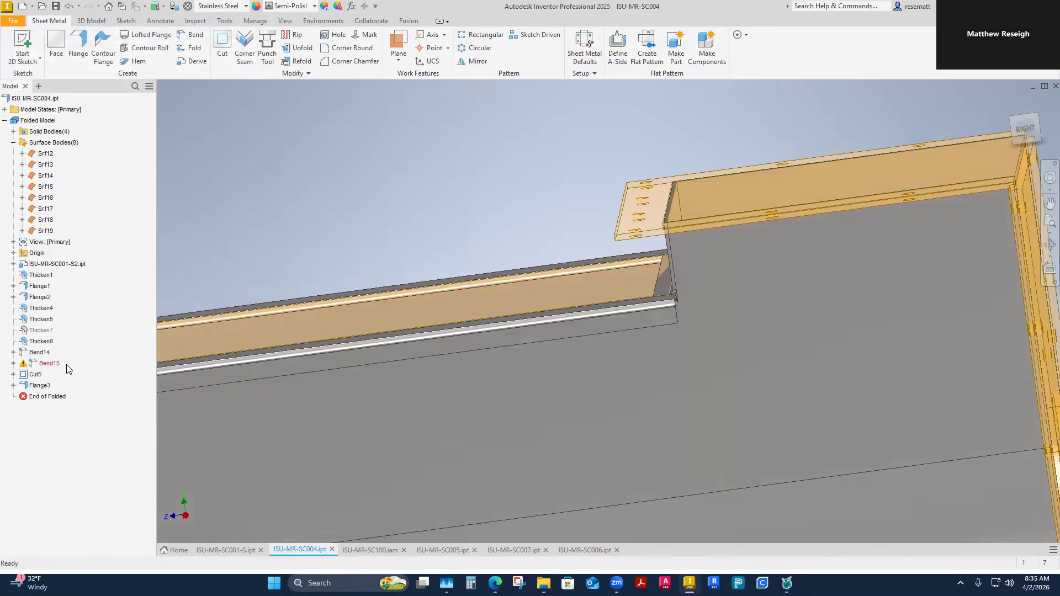
Step: Examine the end of Flange1 and its bend relief where the trough meets the raised upper opening
scroll(719, 304, "down", 5)
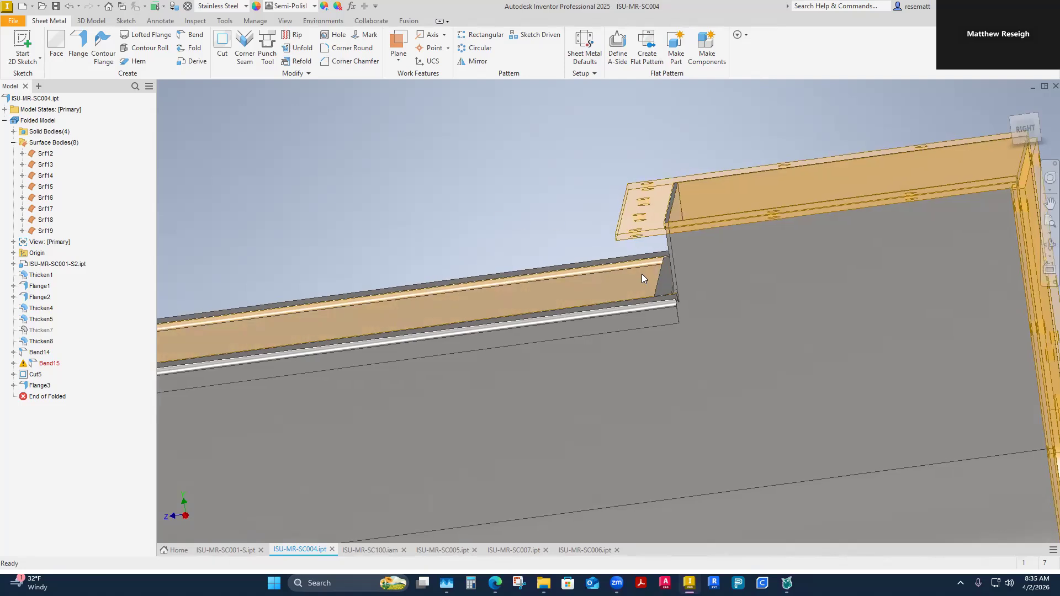
scroll(797, 300, "down", 5)
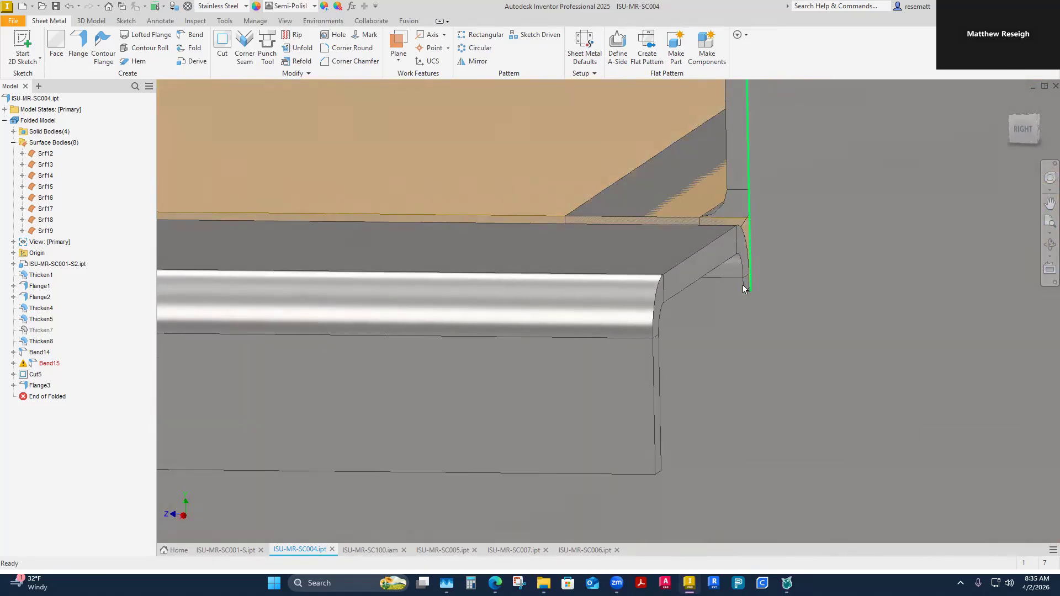
middle_click_drag(747, 284, 543, 301, "shift")
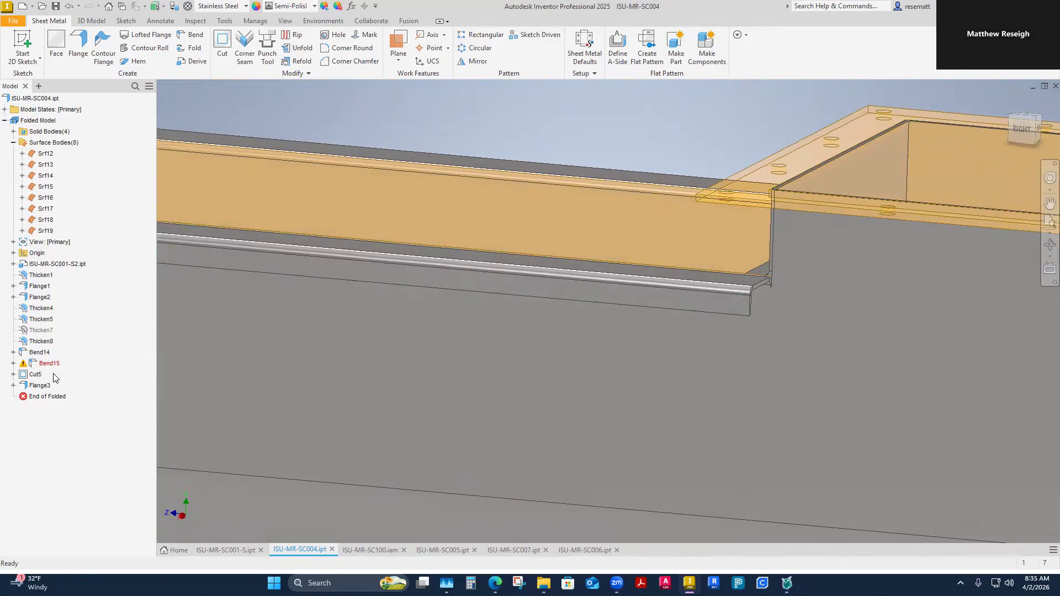
left_click(40, 288)
middle_click_drag(724, 314, 740, 312, "shift")
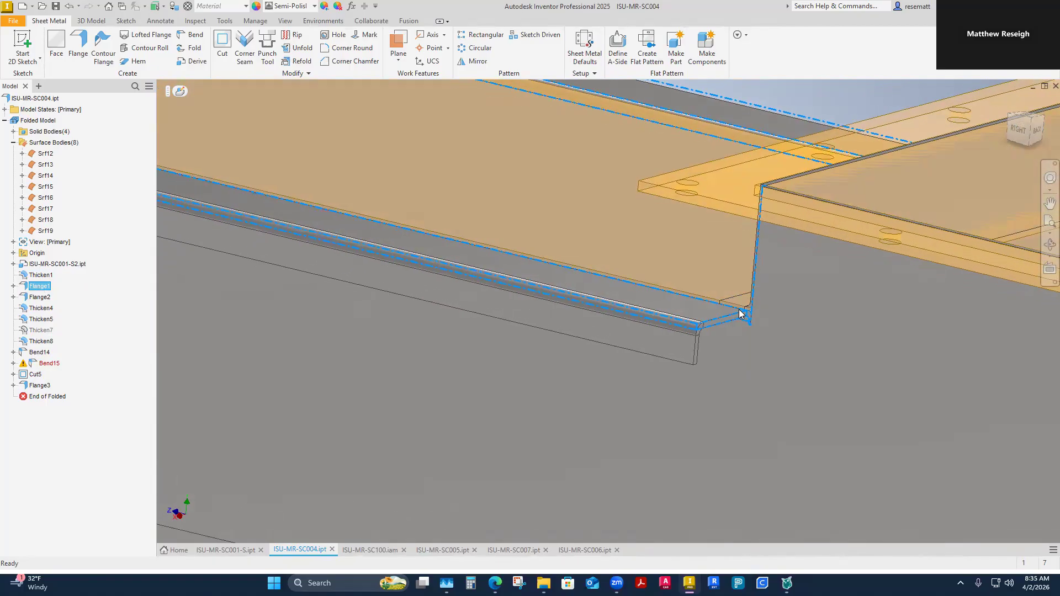
scroll(742, 314, "up", 2)
middle_click_drag(840, 276, 772, 277)
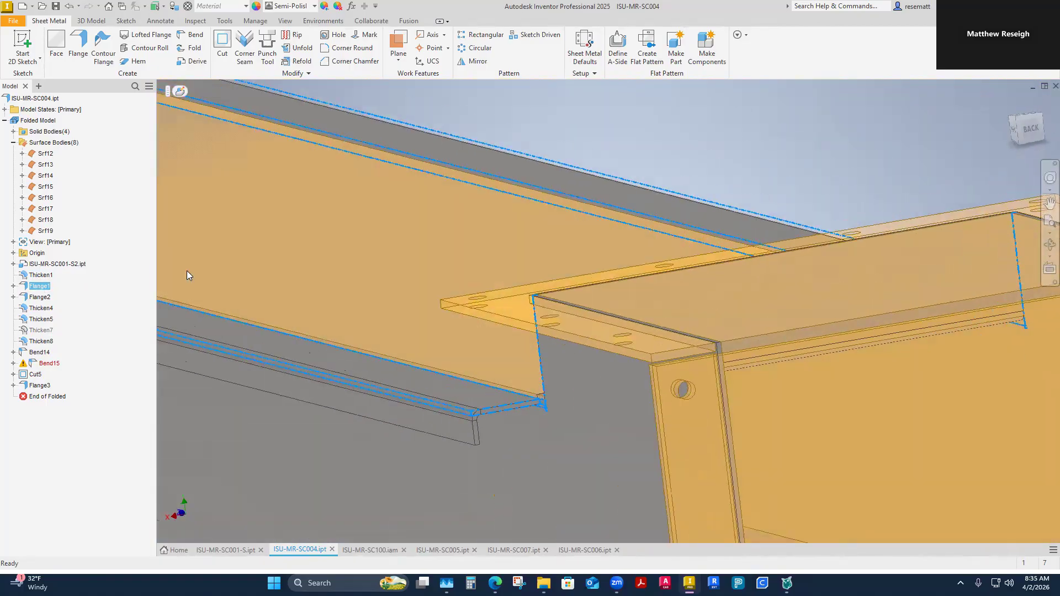
Step: Reopen Flange1, preview Tear relief once more, restore the rule's default relief shape and accept the edit
right_click(43, 288)
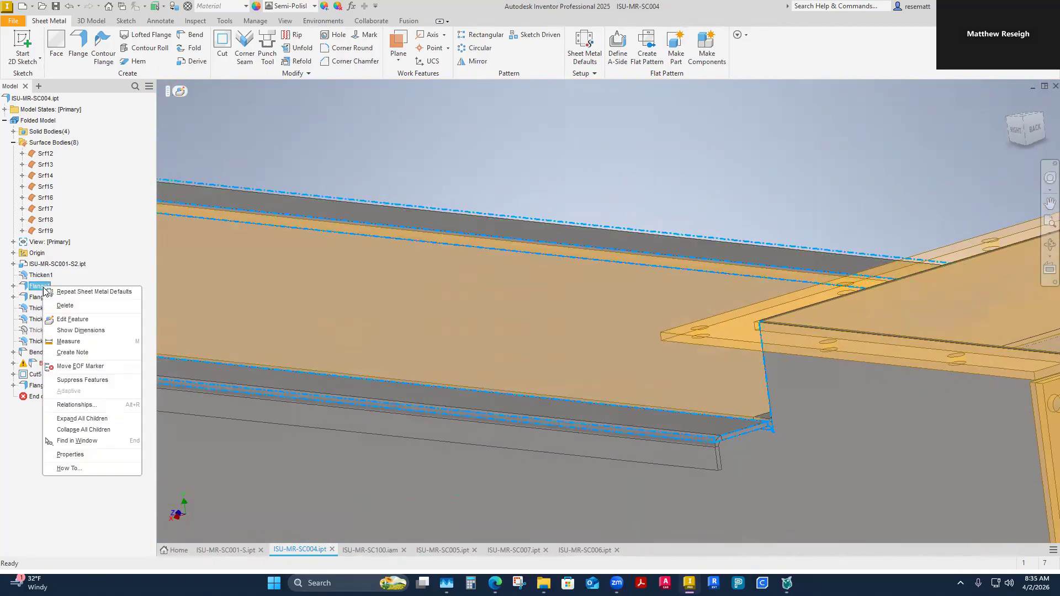
left_click(73, 320)
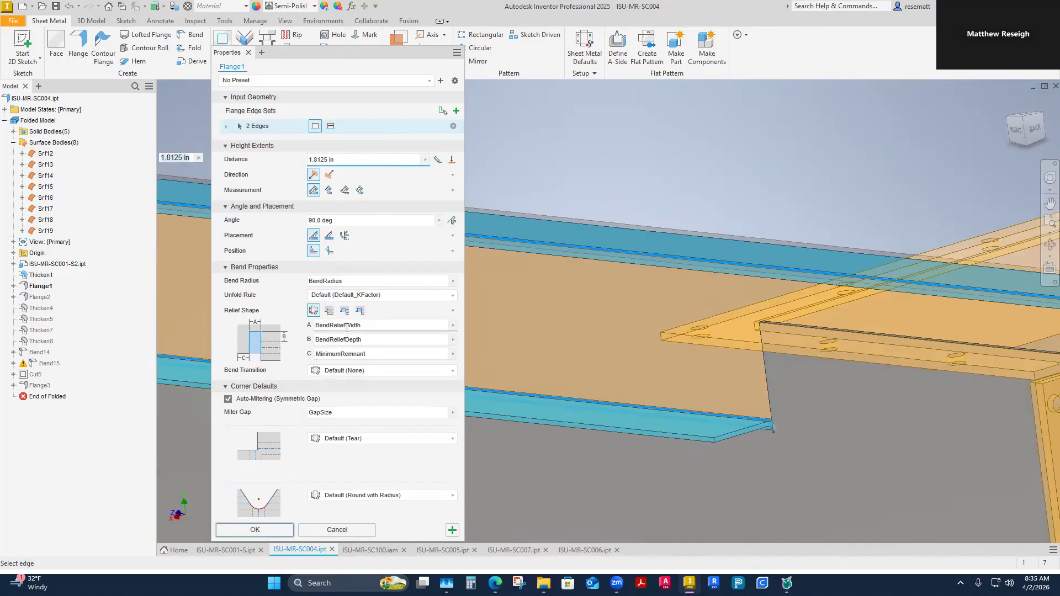
left_click(330, 312)
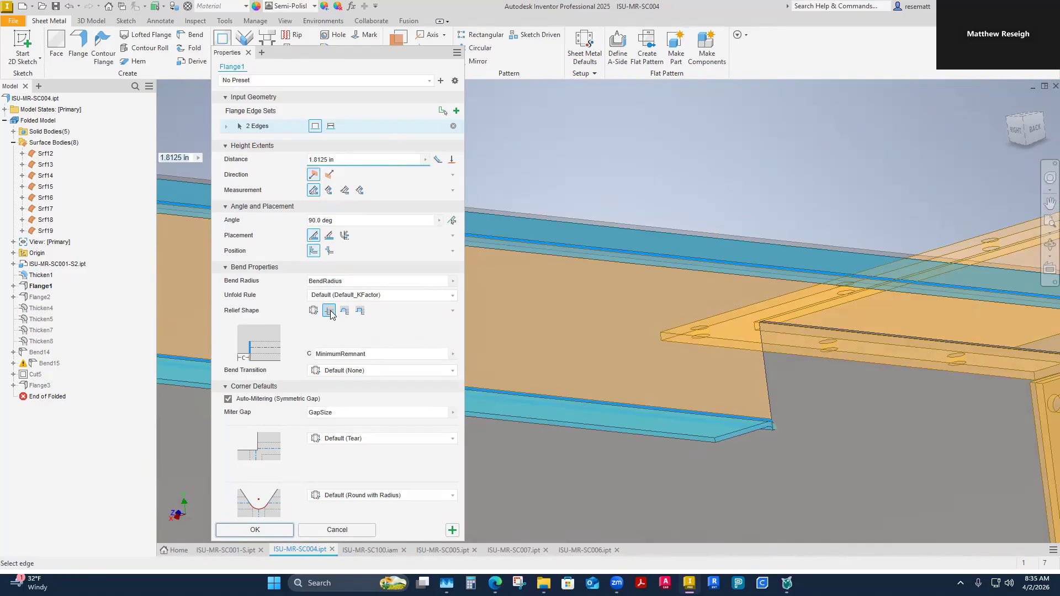
left_click(313, 312)
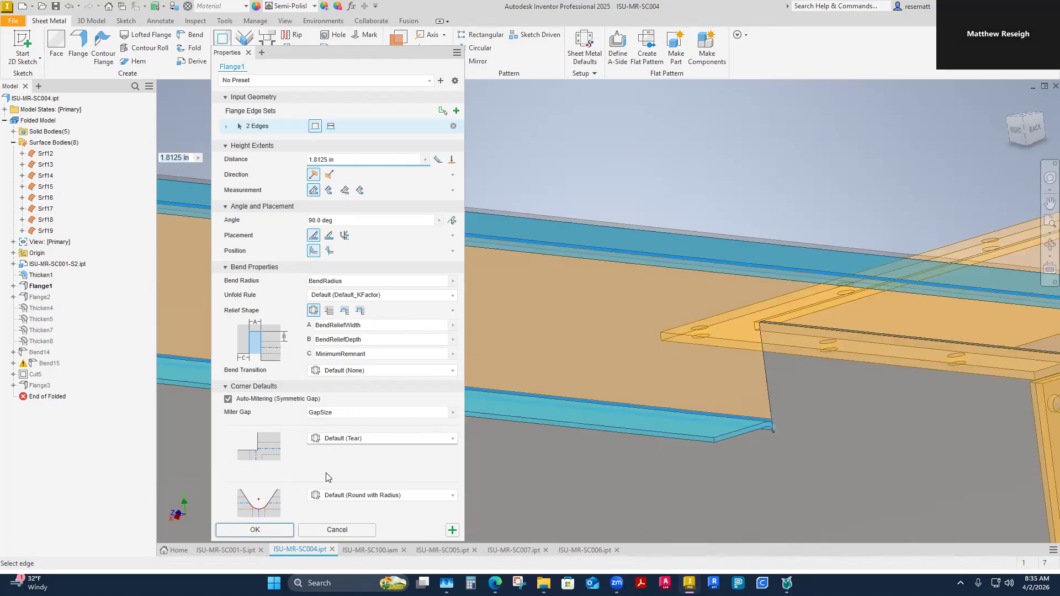
left_click(282, 531)
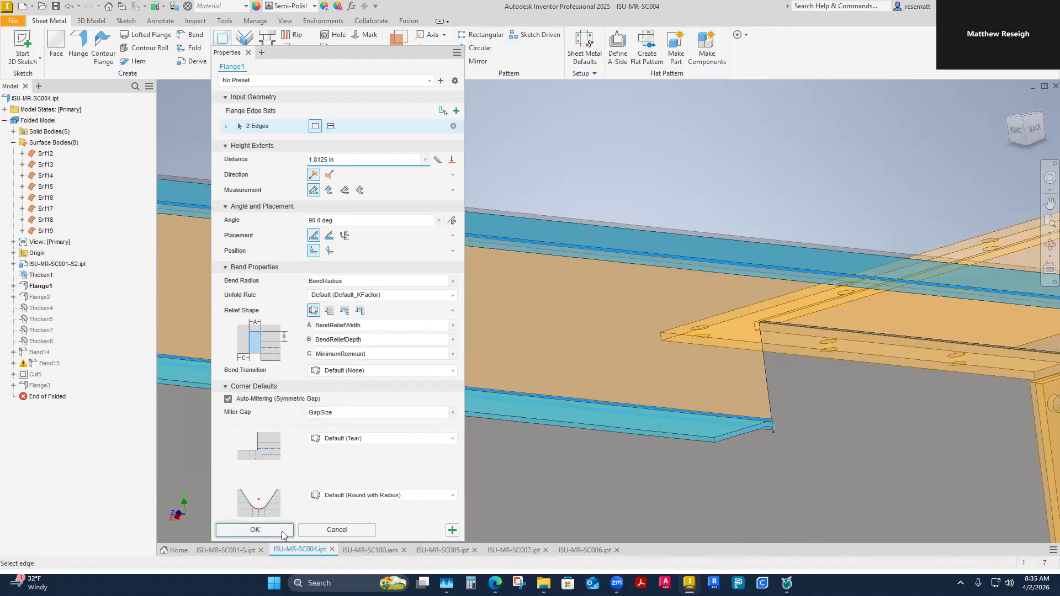
left_click(241, 102)
Step: Inspect the small bend relief notch at the end of the trough flange up close
middle_click_drag(552, 441, 618, 391, "shift")
scroll(606, 336, "up", 5)
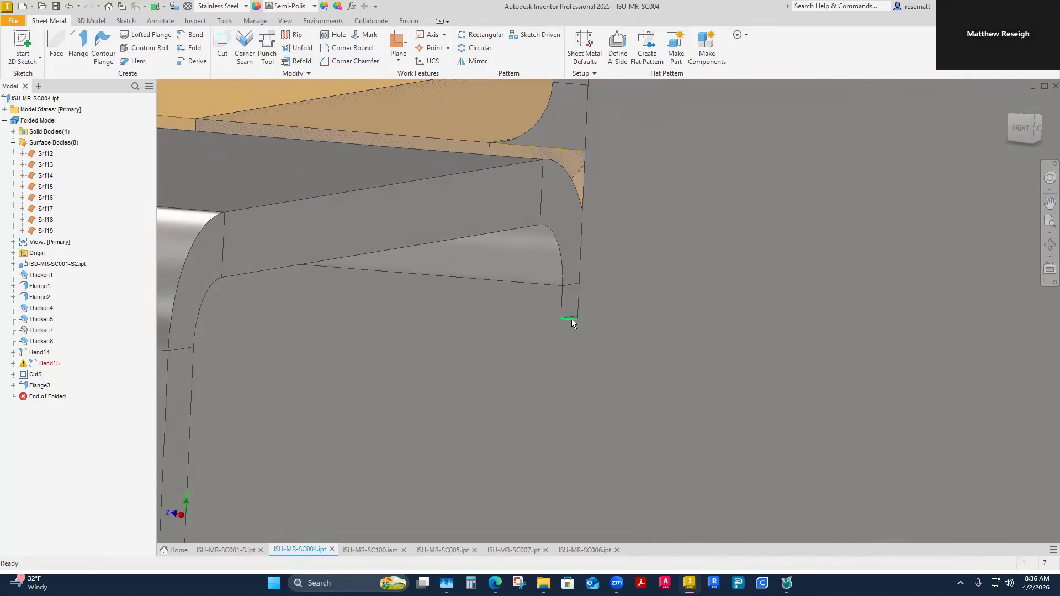
middle_click_drag(585, 348, 551, 301, "shift")
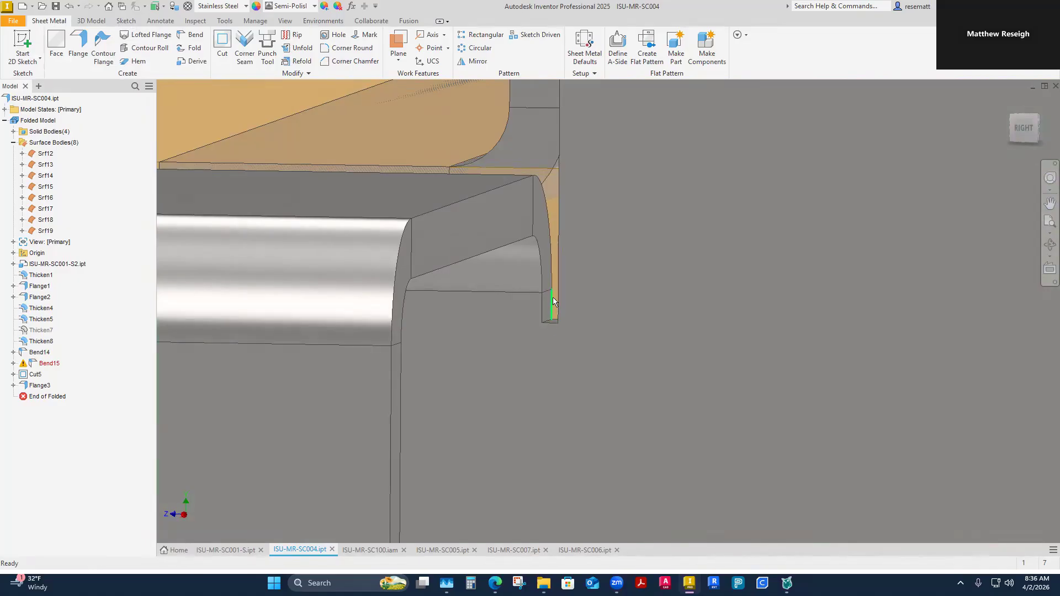
Step: Examine the gap between the trough's side flange and the raised upper opening, and the flange's opposite end
middle_click_drag(558, 375, 624, 391, "shift")
scroll(489, 353, "down", 5)
scroll(497, 366, "down", 4)
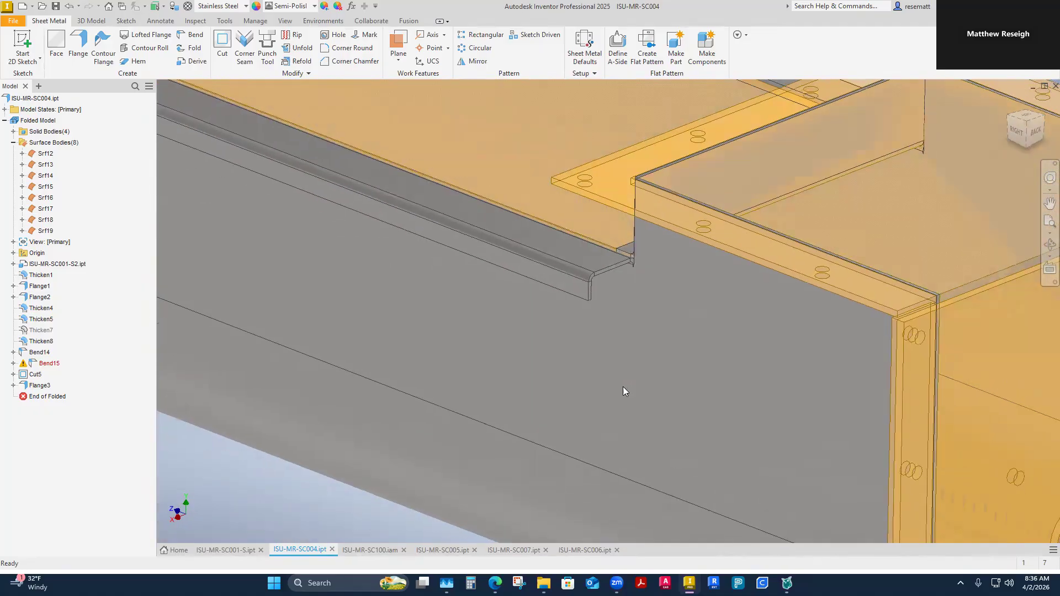
scroll(611, 326, "up", 4)
scroll(631, 280, "down", 2)
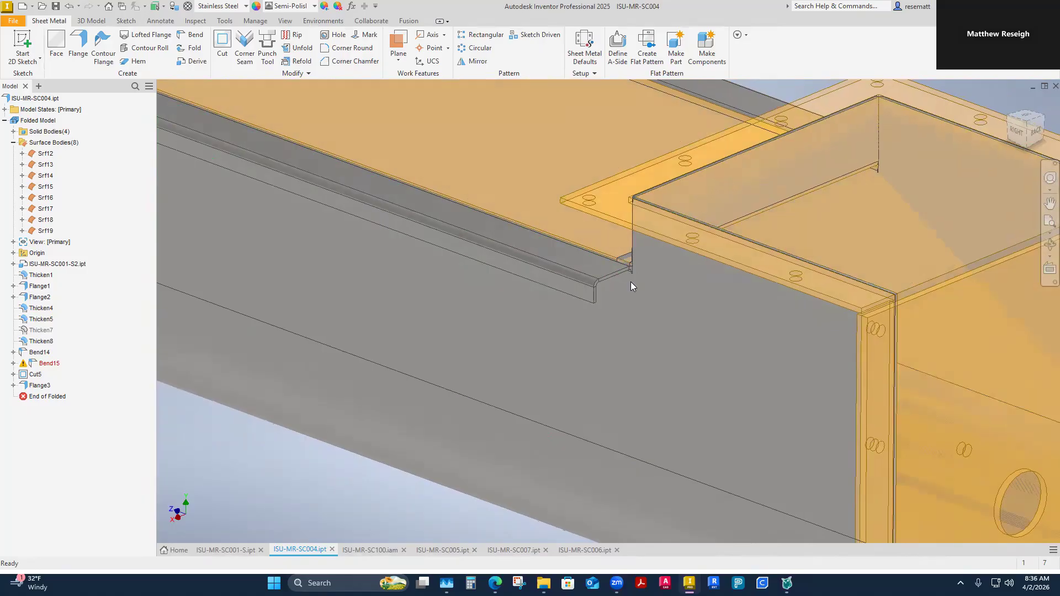
scroll(591, 293, "down", 3)
middle_click_drag(552, 290, 298, 339, "shift")
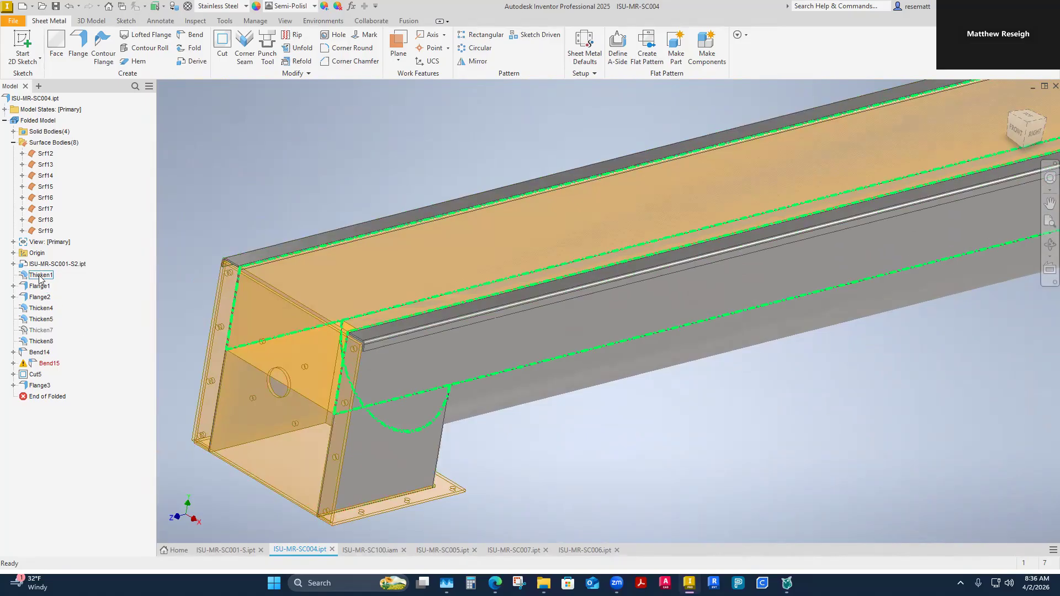
Step: Edit Flange2, set its bend relief to the rule's default shape and accept the edit
left_click(36, 298)
right_click(36, 300)
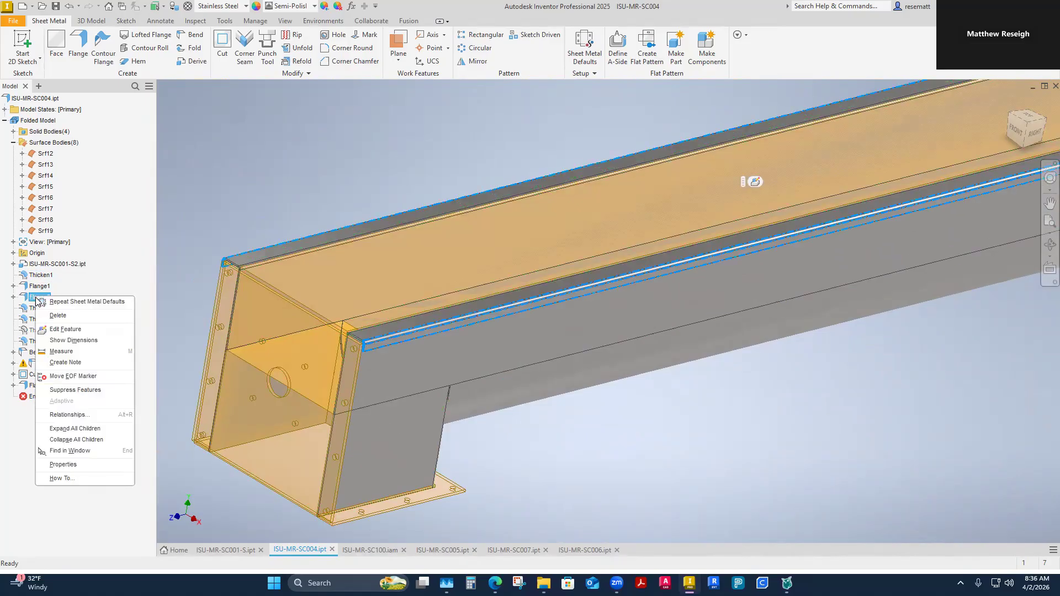
left_click(66, 329)
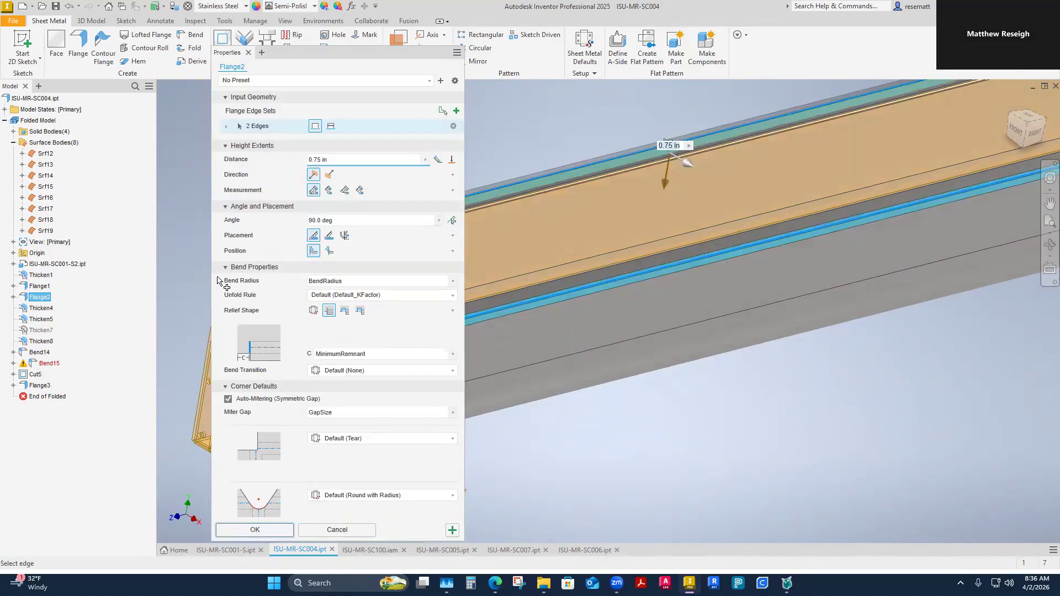
left_click(313, 311)
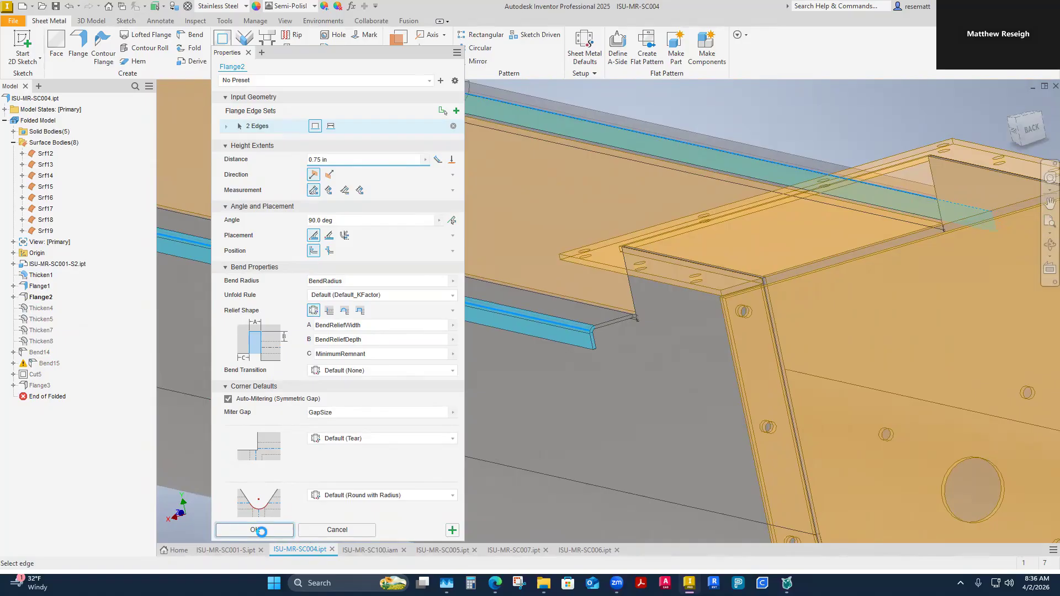
left_click(241, 103)
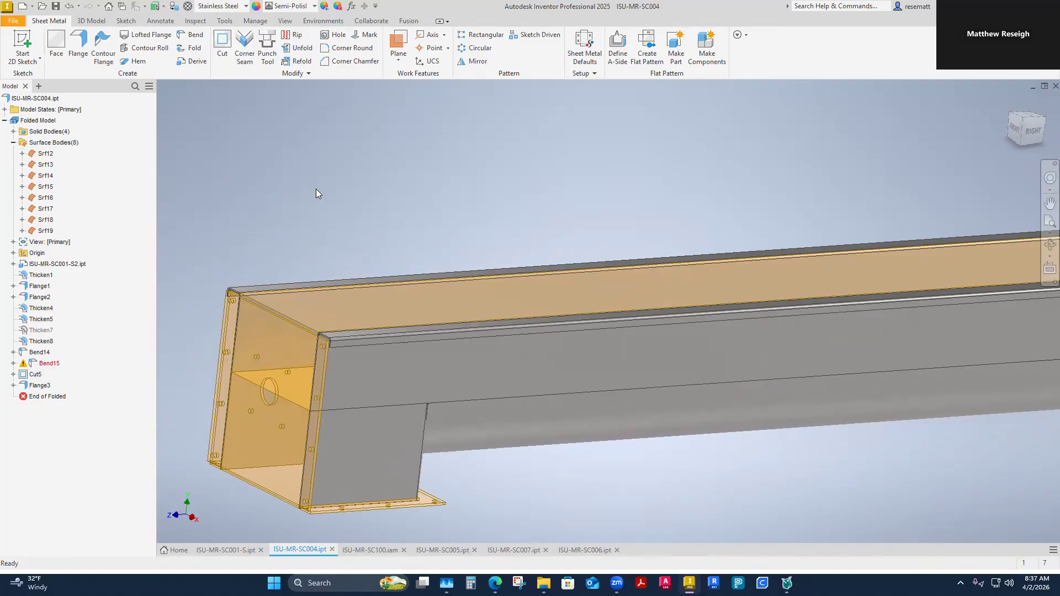
Step: View the ISU-MR-SC100 assembly for comparison and return to the ISU-MR-SC004 part
scroll(316, 189, "down", 2)
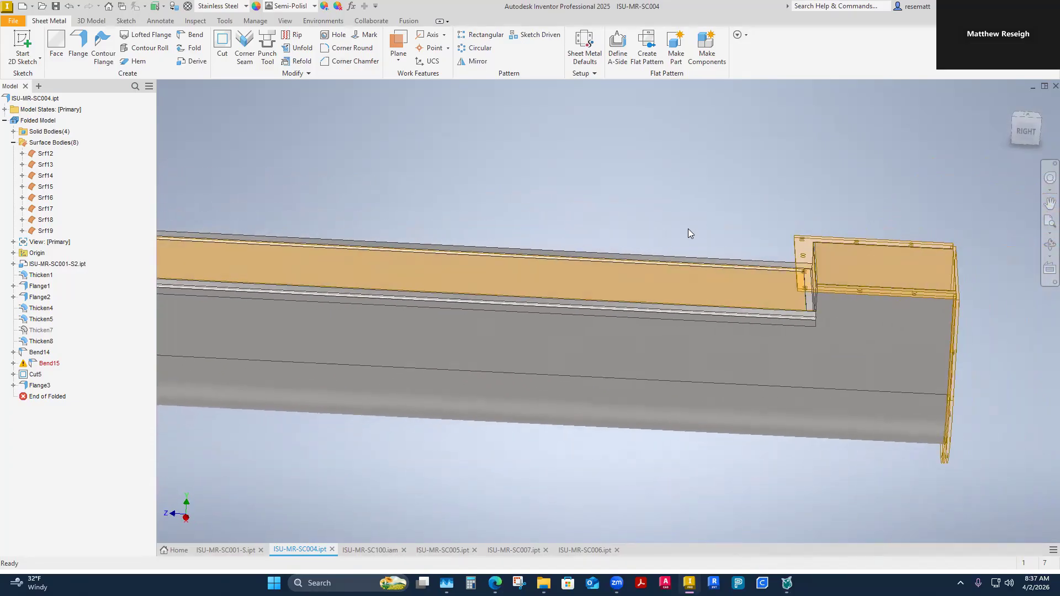
left_click(360, 551)
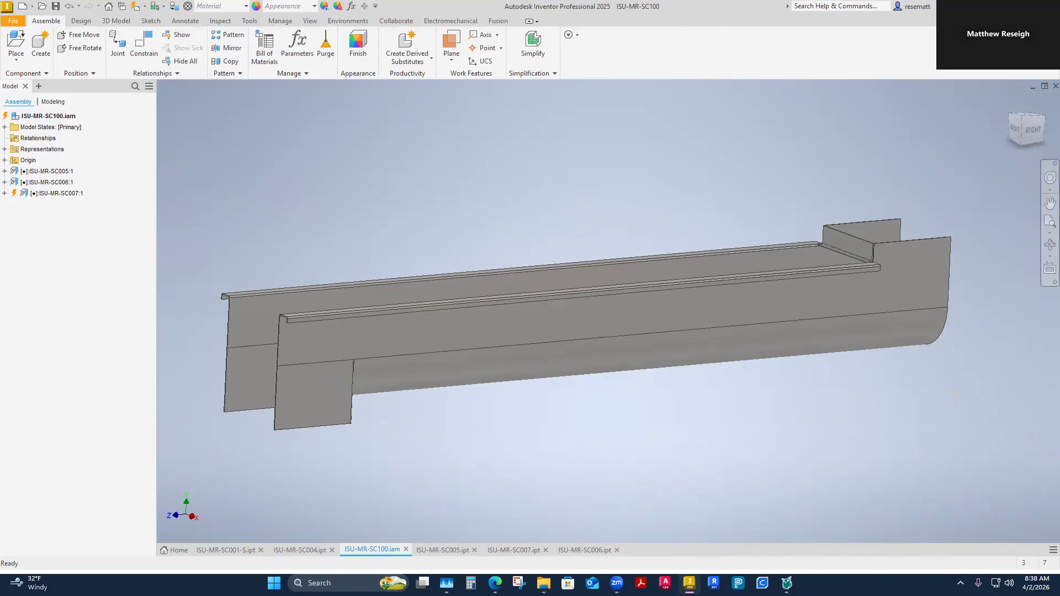
left_click(306, 549)
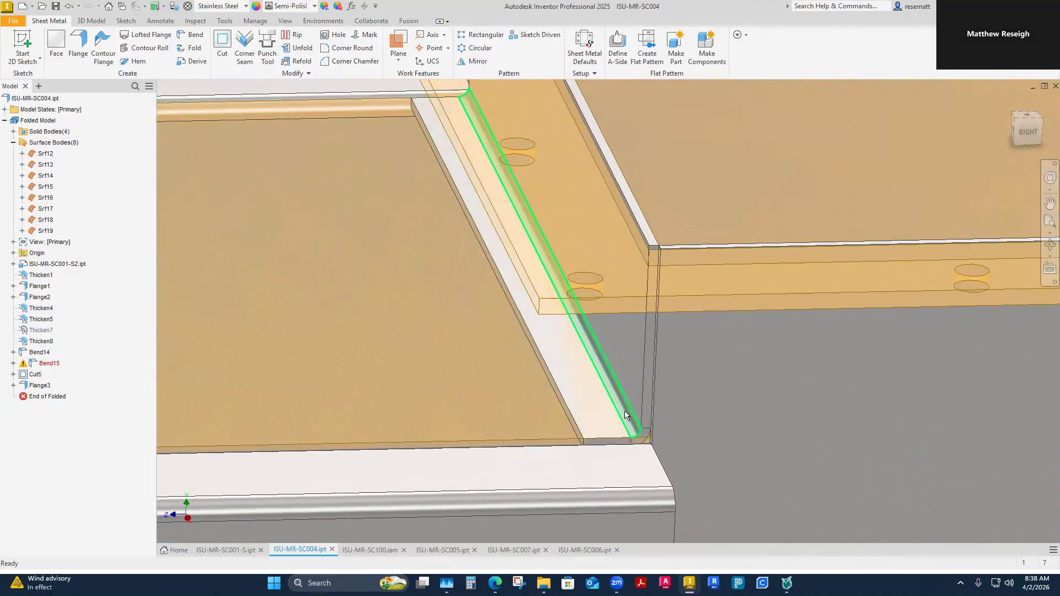
Step: Edit Flange3 at the upper opening, preview the alternative flange position, restore the original position and accept the edit
right_click(35, 389)
left_click(70, 423)
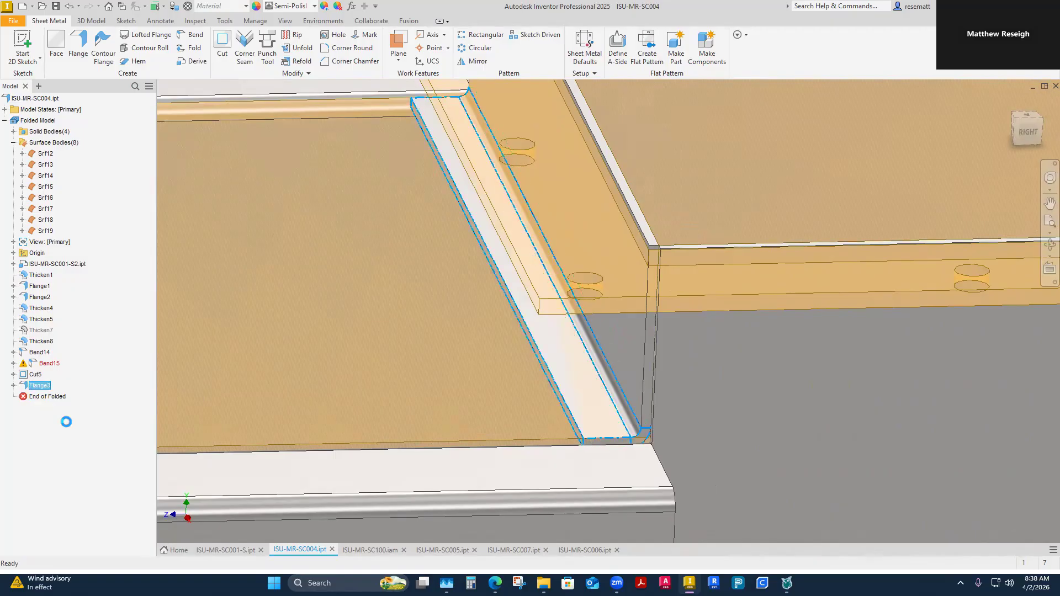
middle_click_drag(496, 396, 662, 381, "shift")
scroll(812, 377, "up", 2)
middle_click_drag(795, 377, 653, 428, "shift")
scroll(635, 424, "up", 2)
scroll(627, 431, "up", 1)
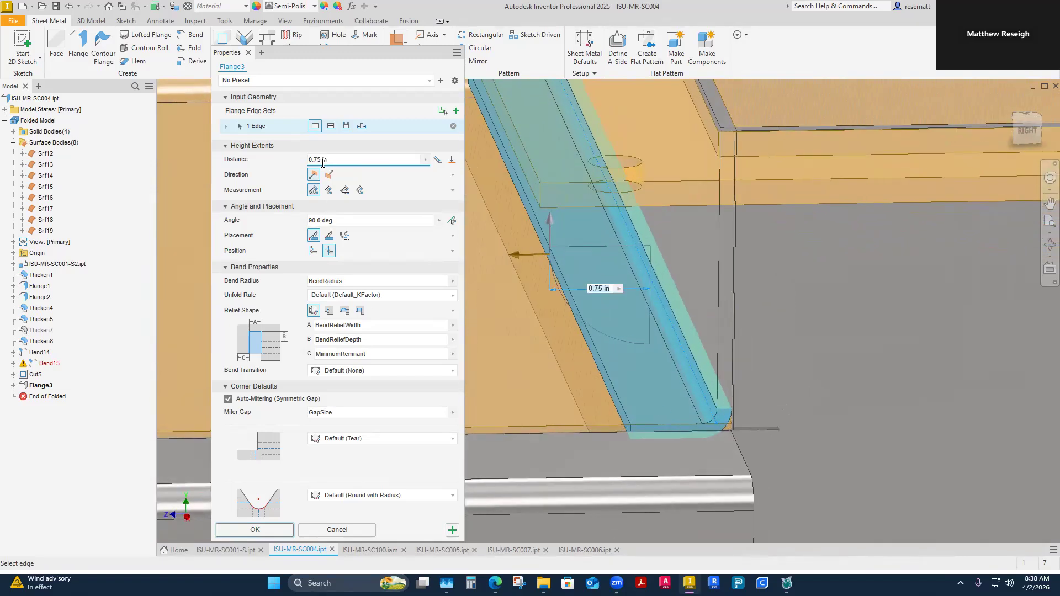
left_click(314, 251)
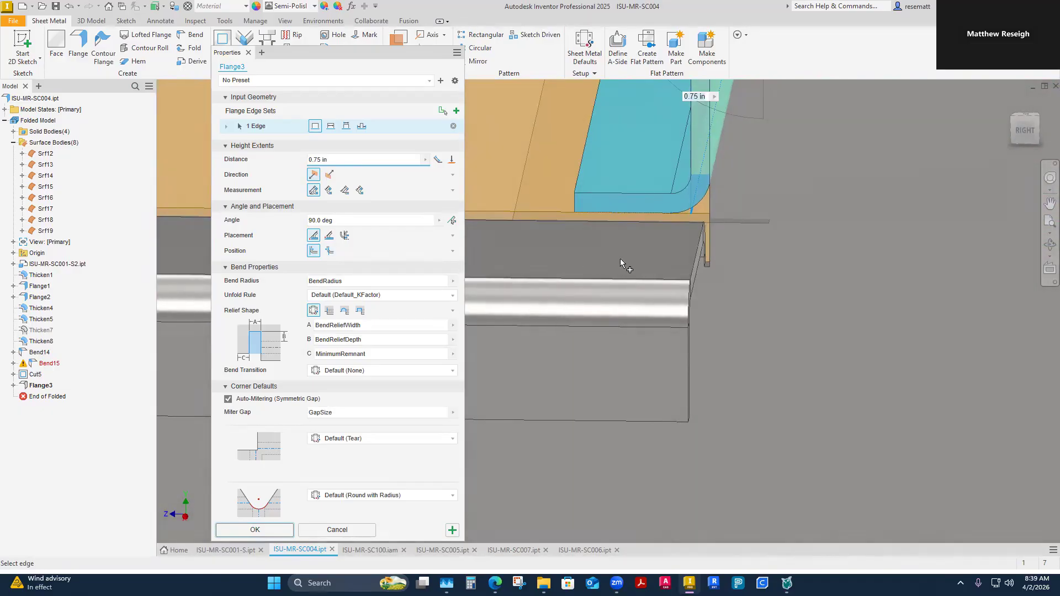
left_click(329, 251)
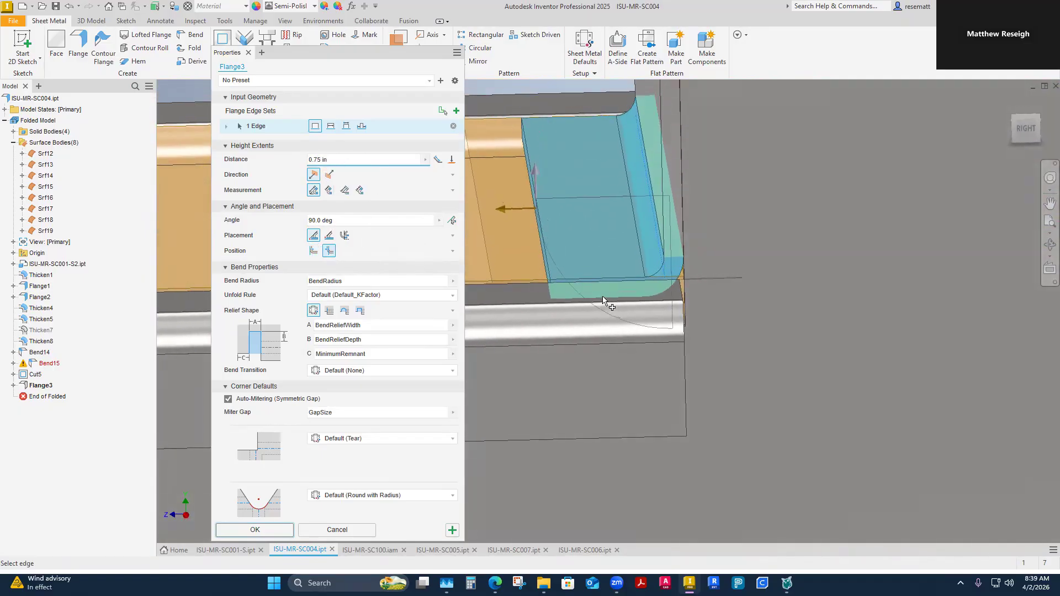
middle_click_drag(603, 297, 600, 332, "shift")
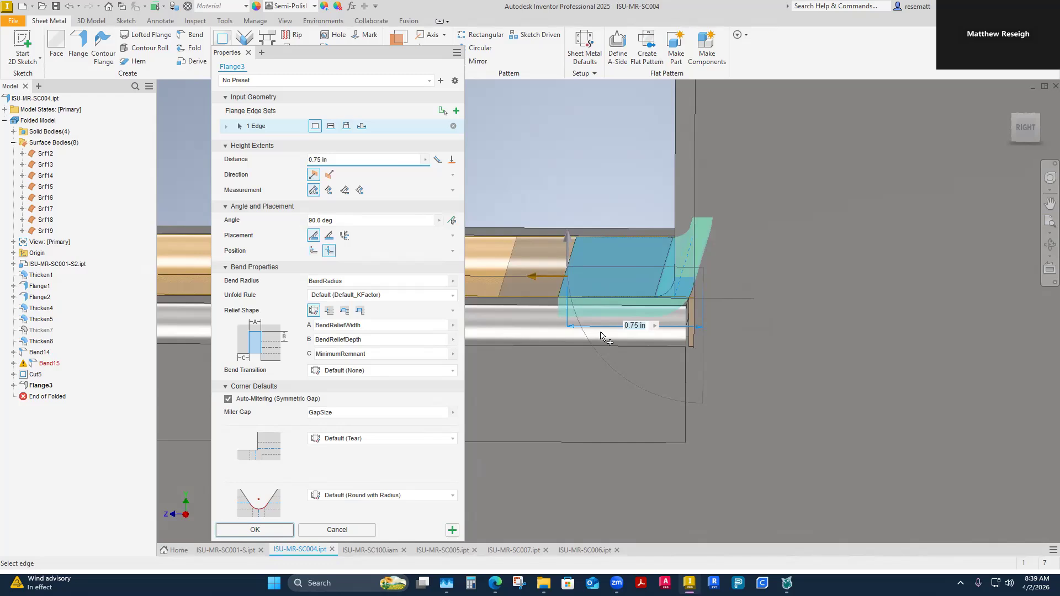
scroll(602, 247, "up", 3)
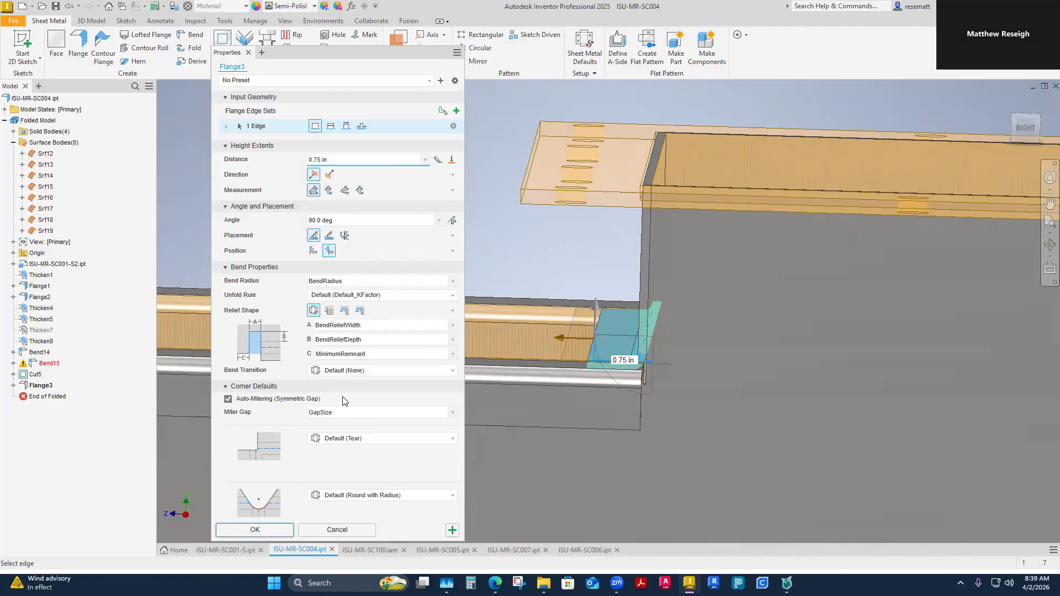
left_click(255, 529)
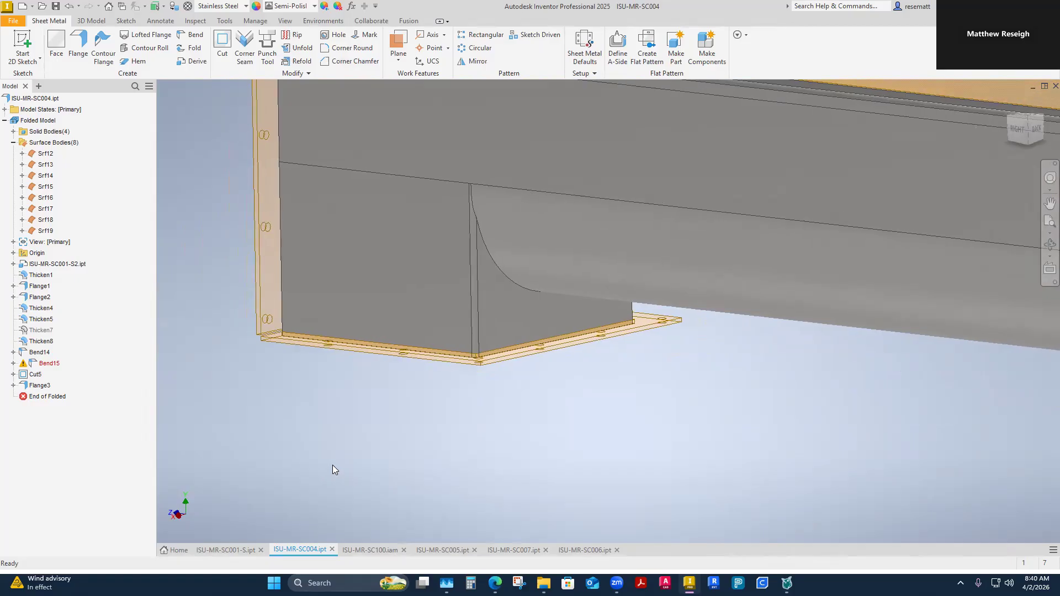
Step: Create a new part file from the home page
left_click(175, 550)
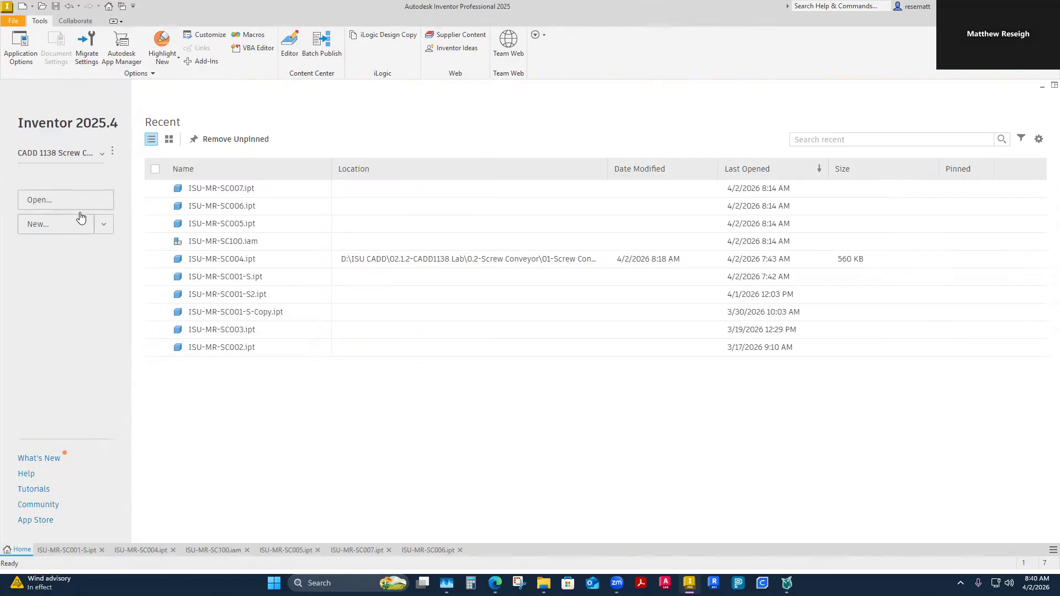
left_click(104, 226)
left_click(52, 244)
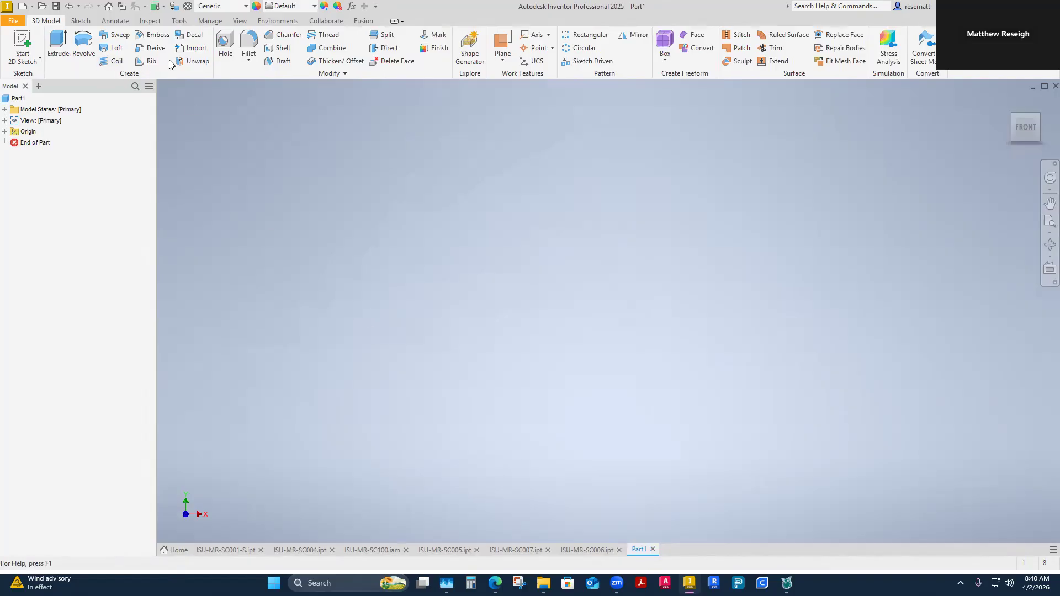
Step: Derive ISU-MR-SC001-S2 into the new part as work surfaces and convert the part to sheet metal
key("ctrl+o")
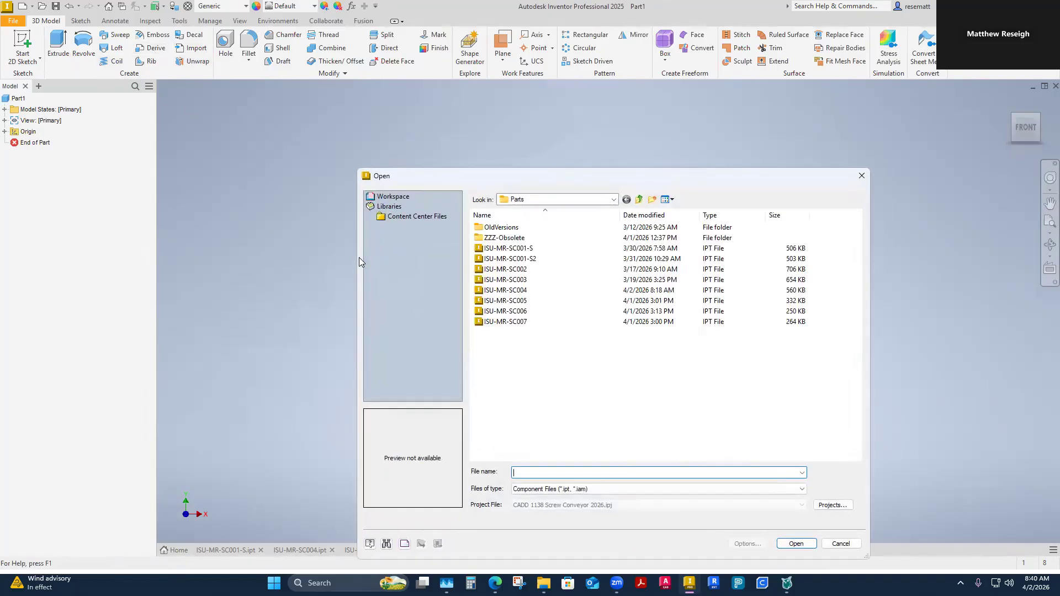
left_click(506, 259)
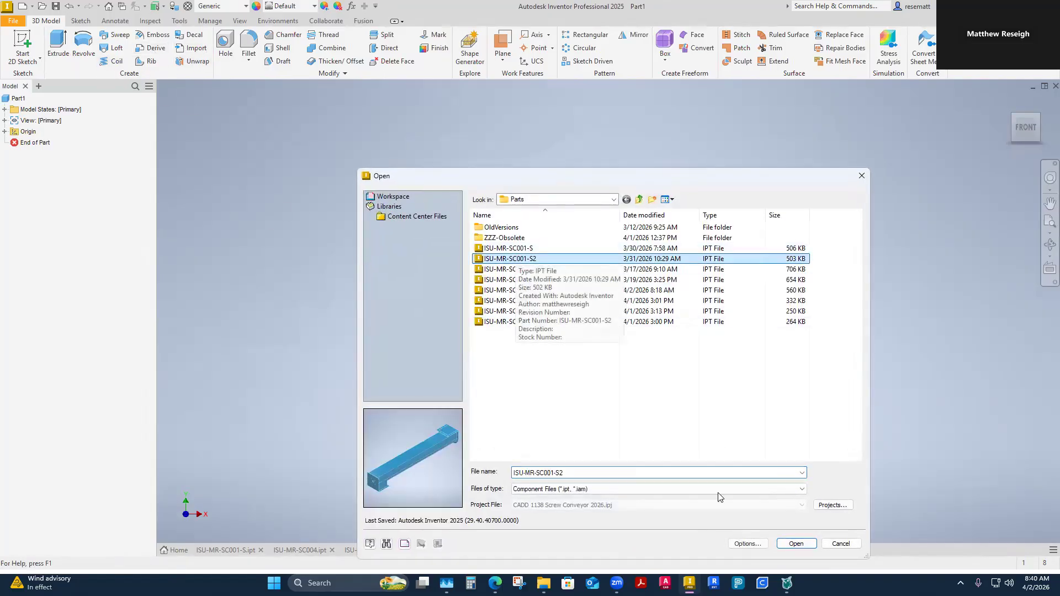
left_click(796, 543)
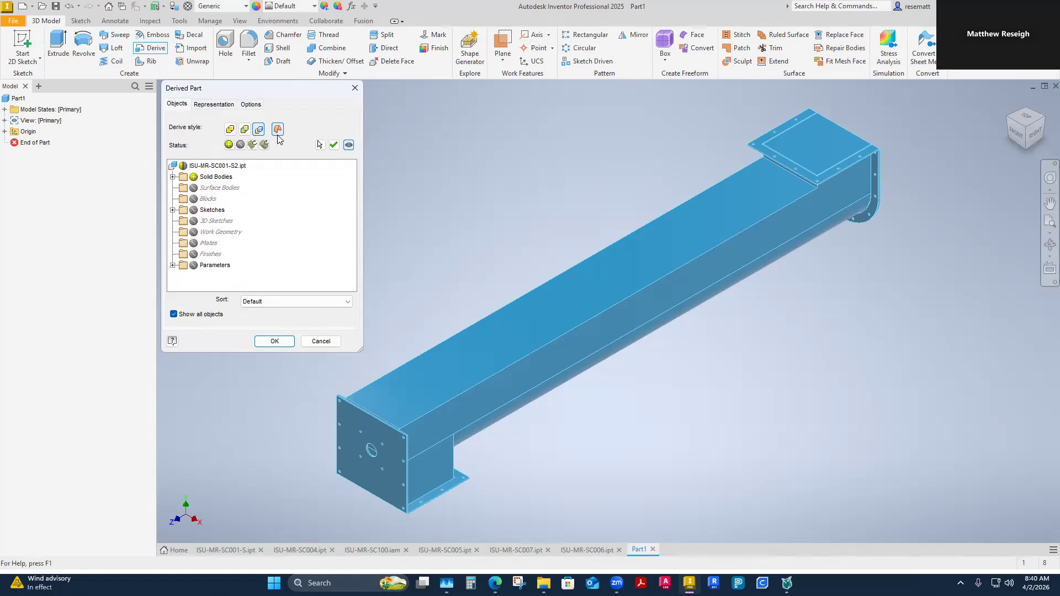
left_click(278, 132)
left_click(274, 341)
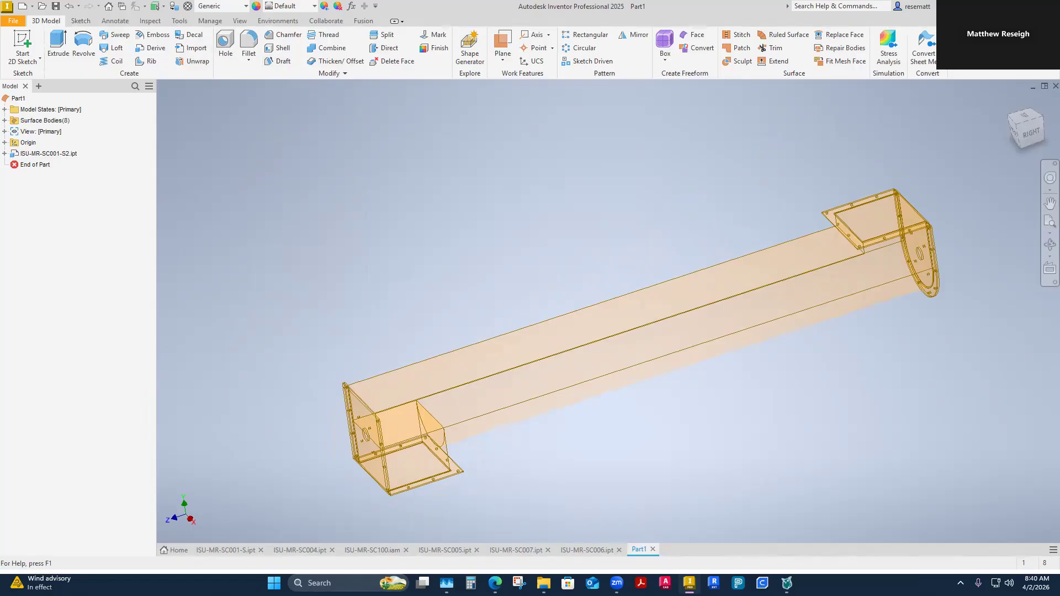
left_click(922, 46)
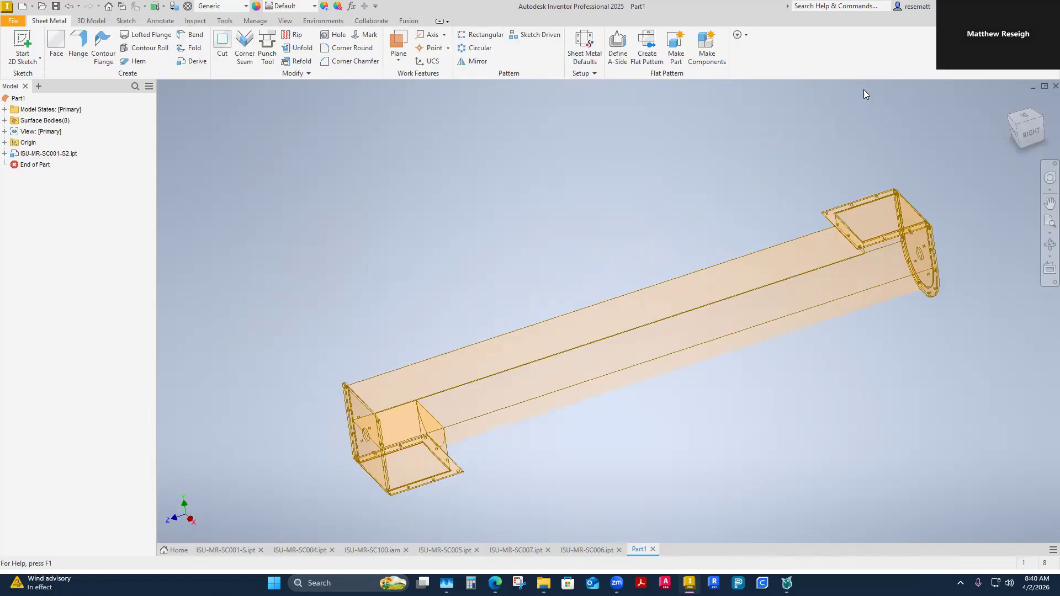
Step: Set the Default sheet metal rule's material to Stainless Steel and its thickness to .1094 in
left_click(593, 43)
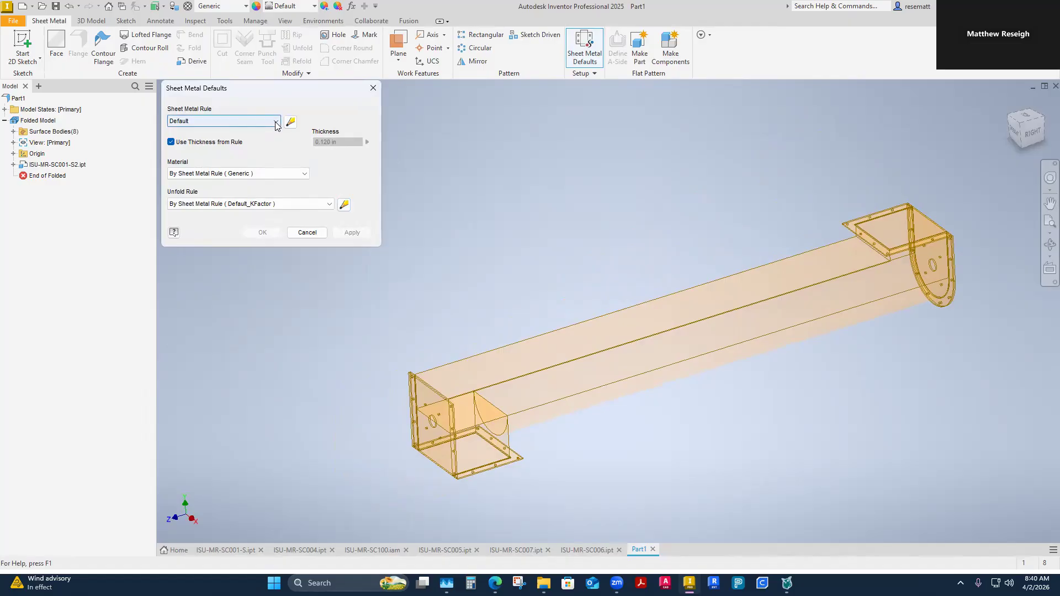
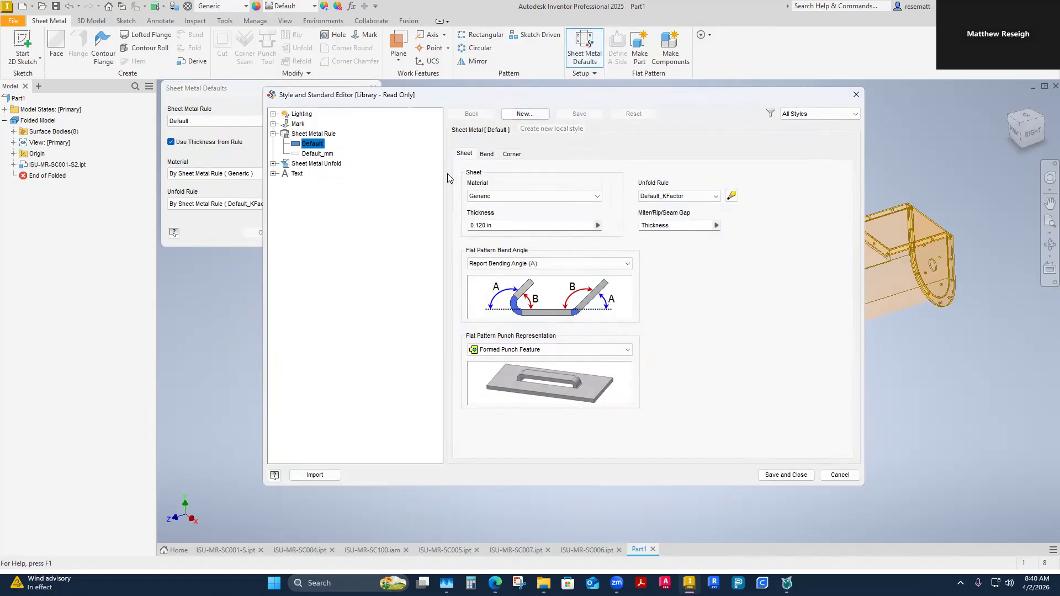
left_click(590, 199)
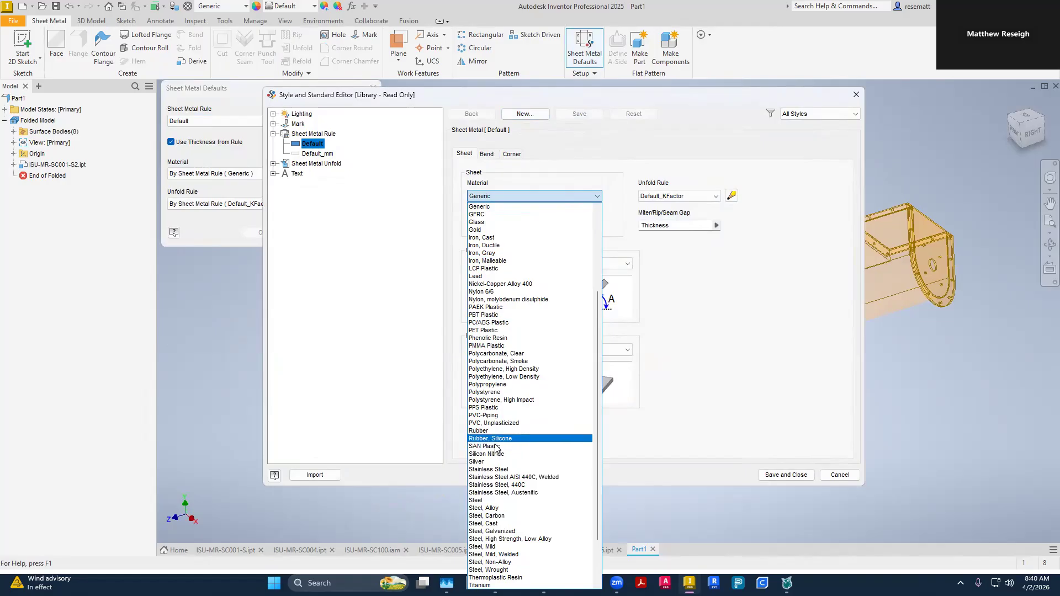
left_click(497, 470)
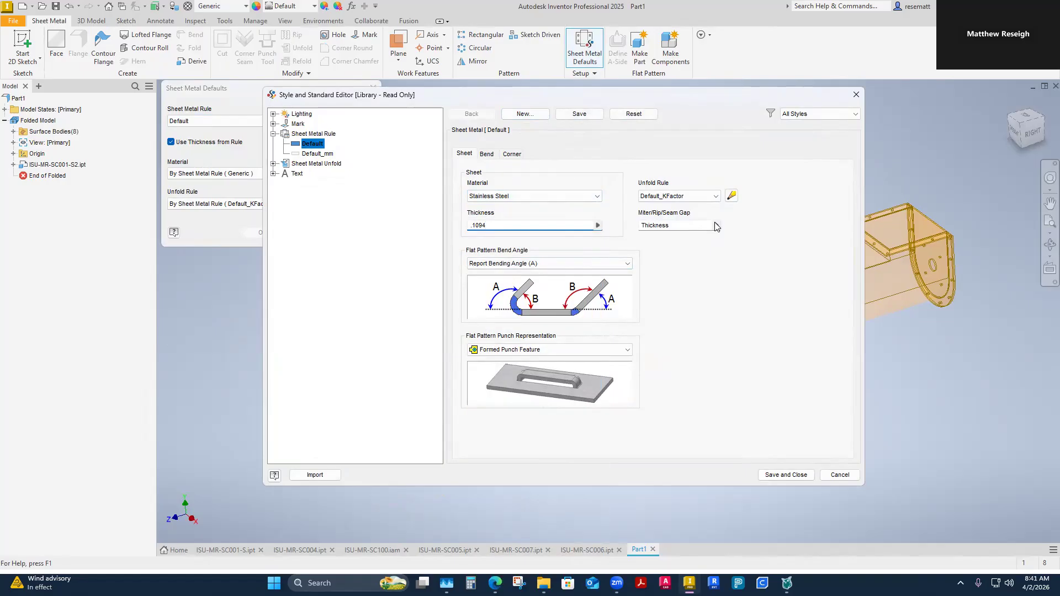
Step: Change the Default rule's bend relief width, set its two-bend corner relief shape to Tear and save the rule
left_click(488, 154)
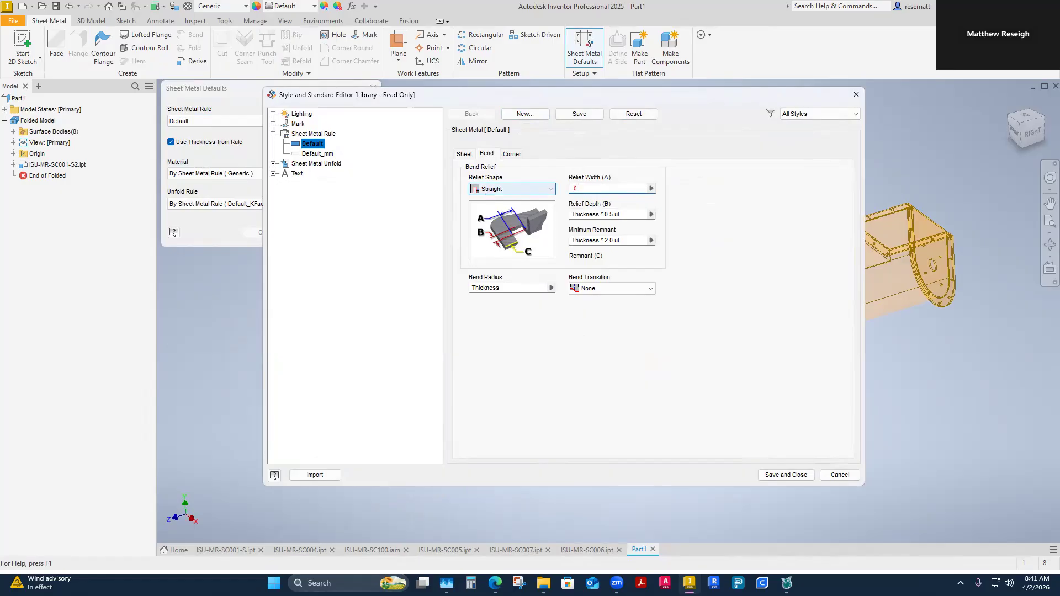
left_click(512, 155)
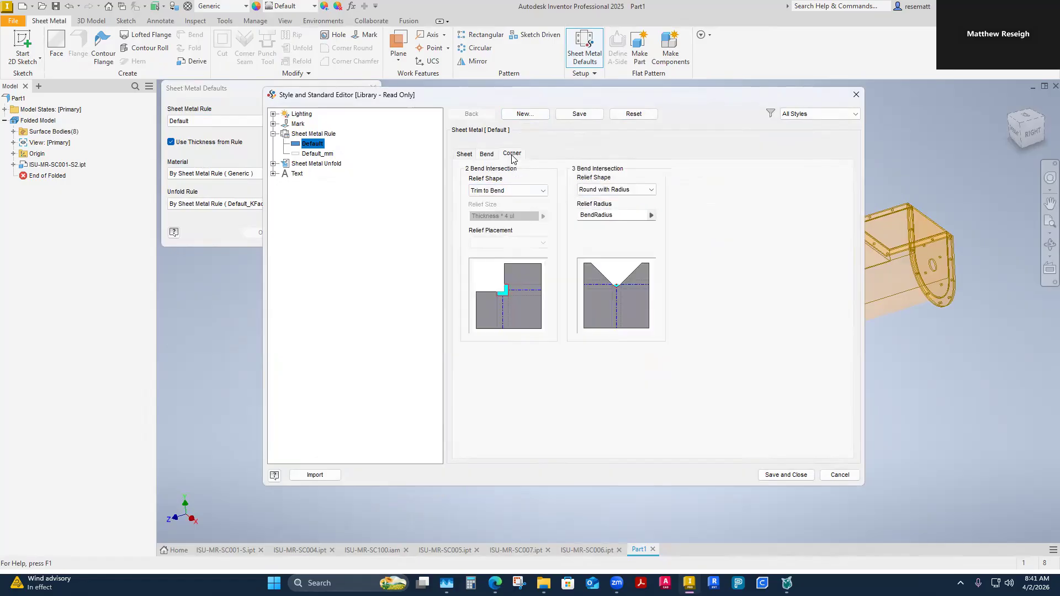
left_click(545, 190)
left_click(487, 221)
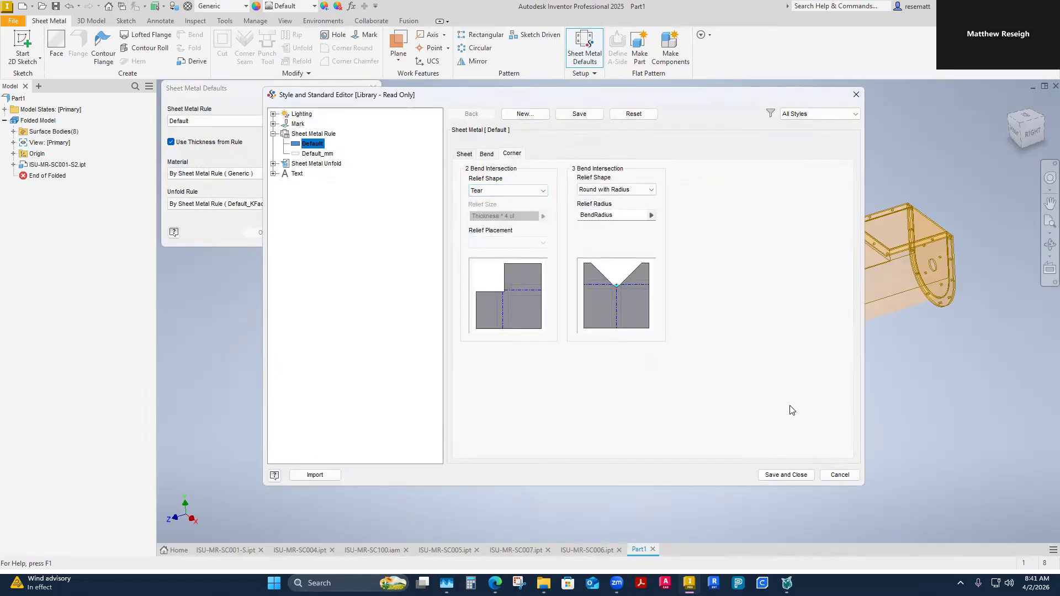
left_click(794, 478)
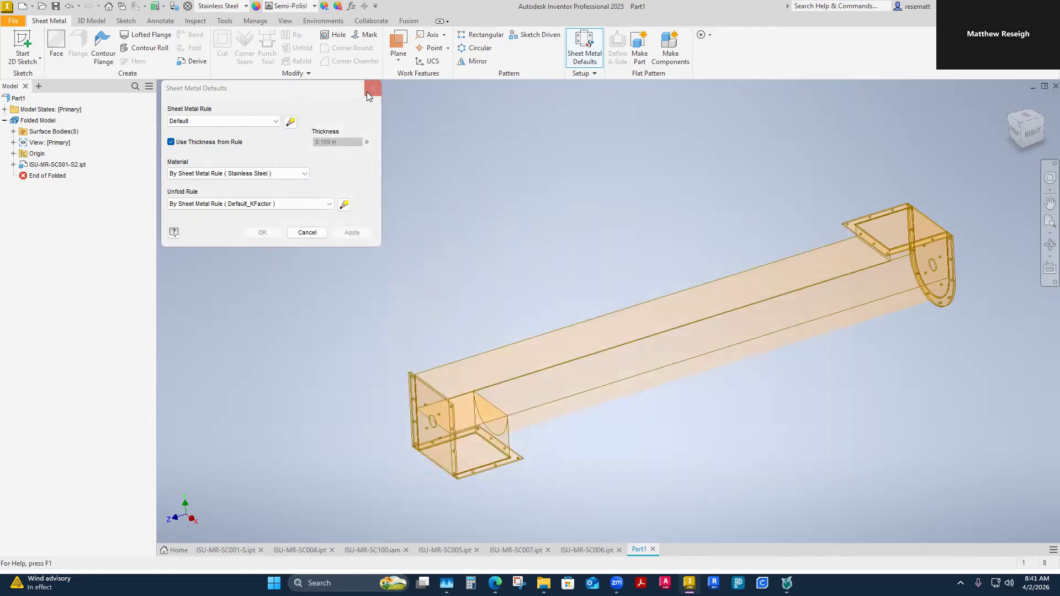
left_click(368, 91)
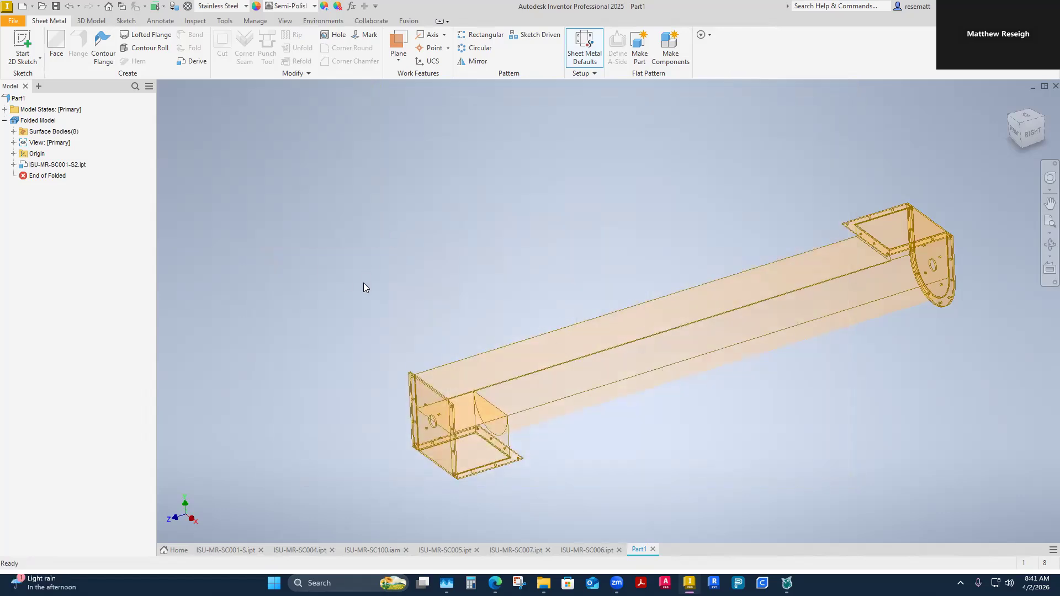
Step: Thicken the three faces of the trough's sides and curved bottom, using the Thickness parameter as the distance
left_click(90, 21)
left_click(334, 63)
scroll(608, 431, "up", 4)
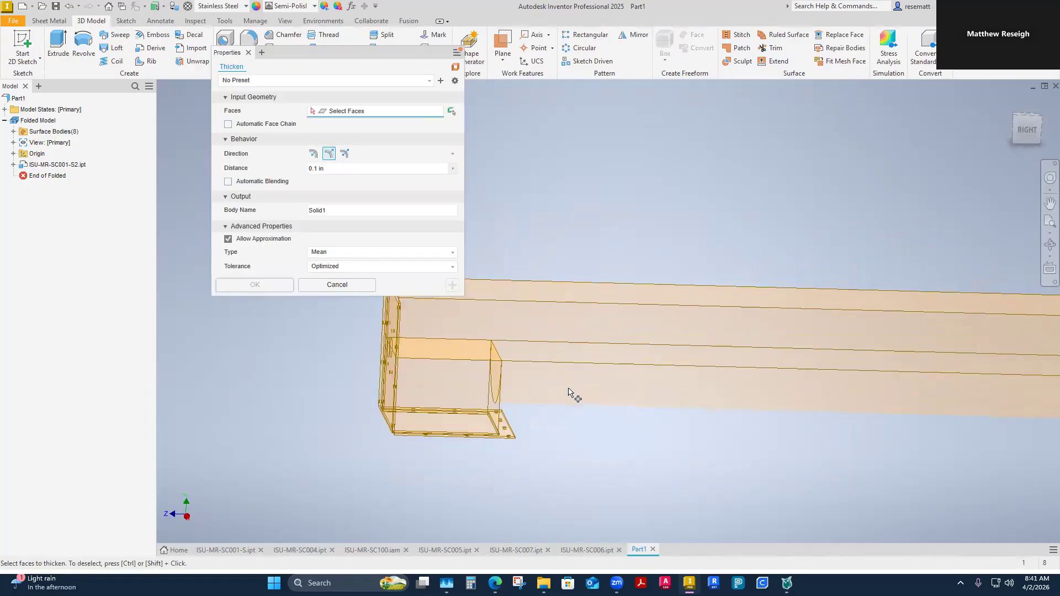
left_click(576, 356)
left_click(586, 387)
middle_click_drag(628, 459, 316, 232, "shift")
left_click(491, 402)
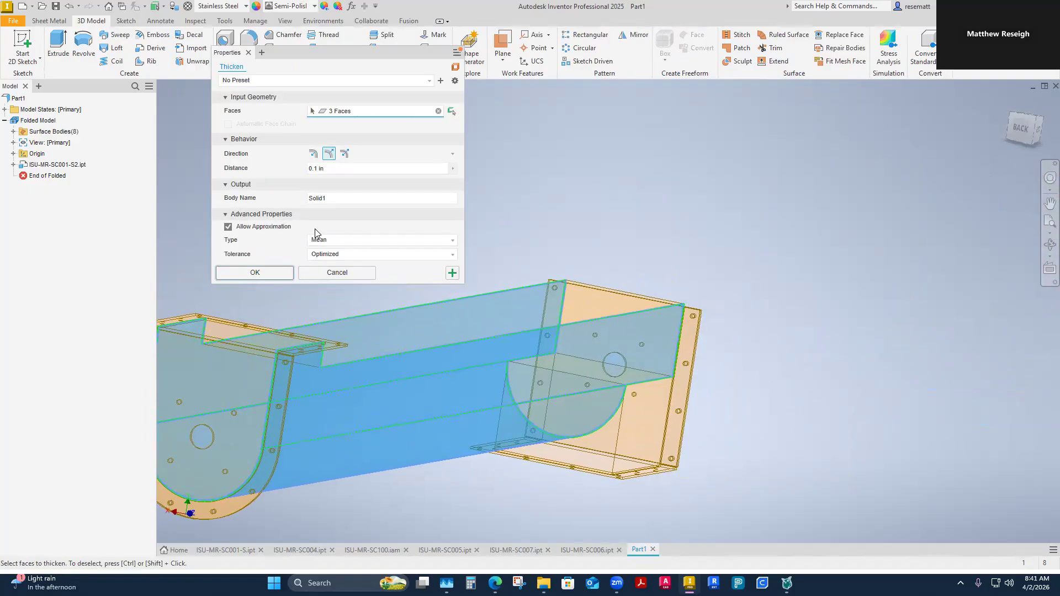
left_click(337, 168)
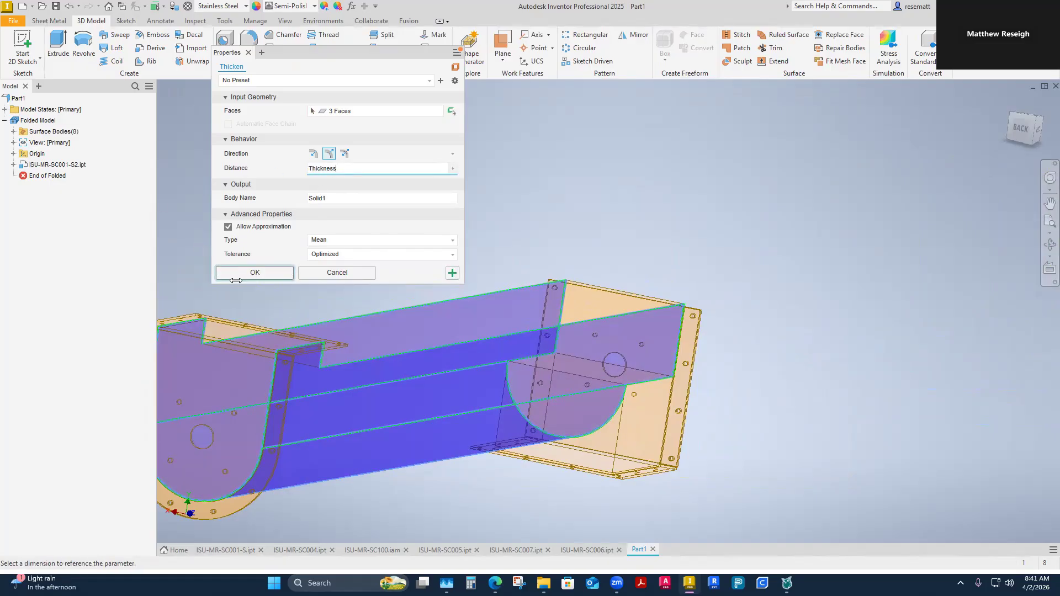
left_click(243, 276)
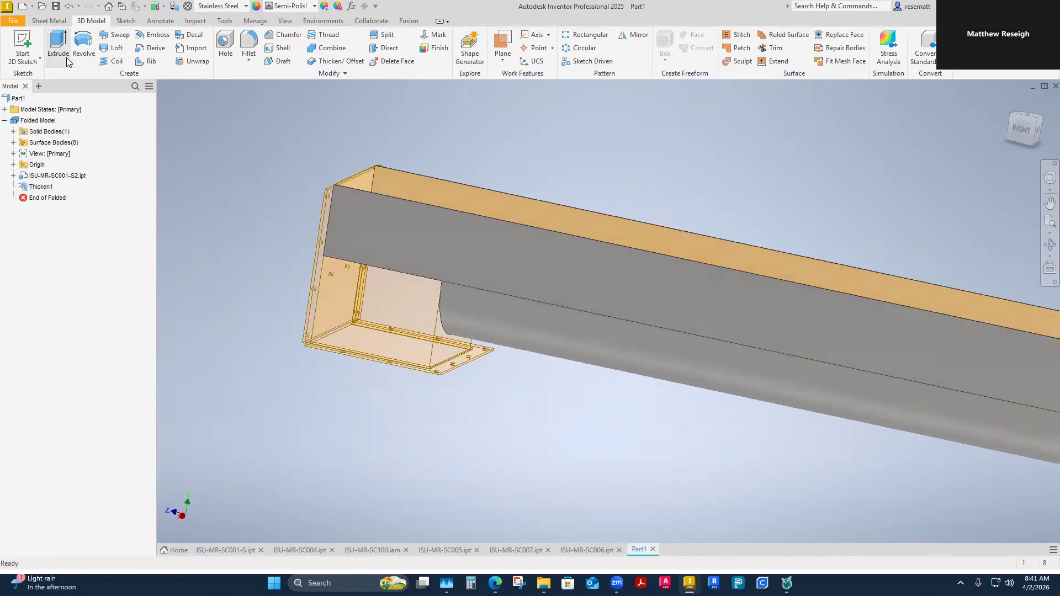
Step: Thicken the three faces of the discharge box below the trough's end by Thickness as a new solid
left_click(335, 60)
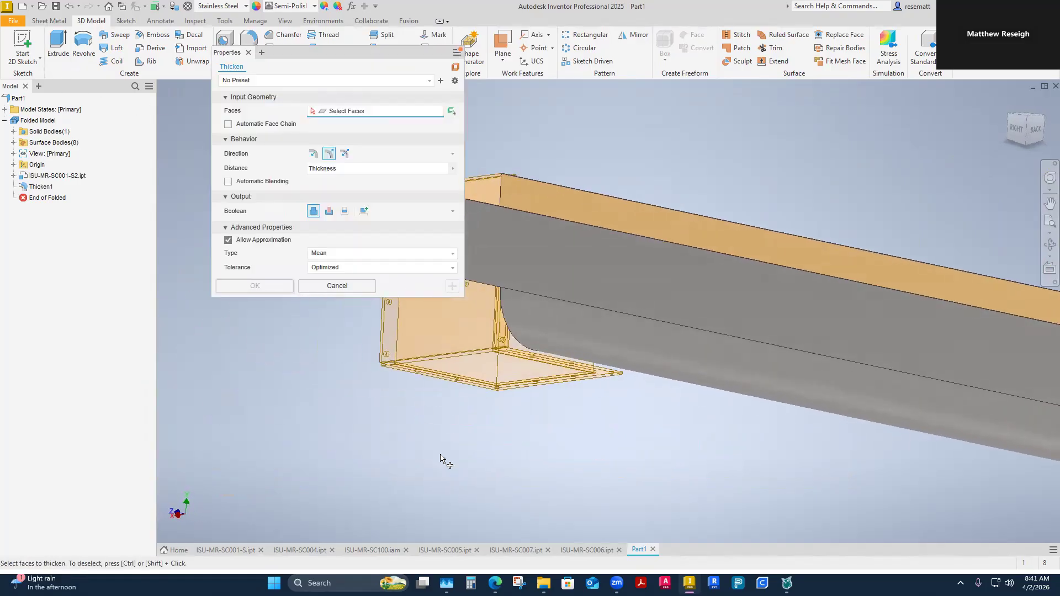
left_click(432, 392)
left_click(526, 435)
left_click(717, 397)
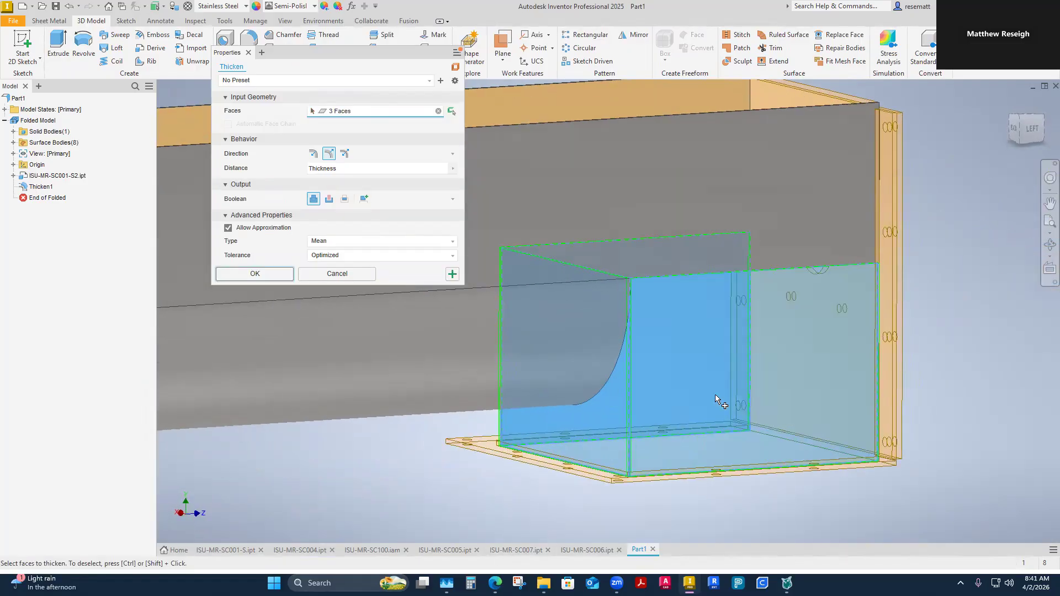
left_click(363, 199)
left_click(242, 293)
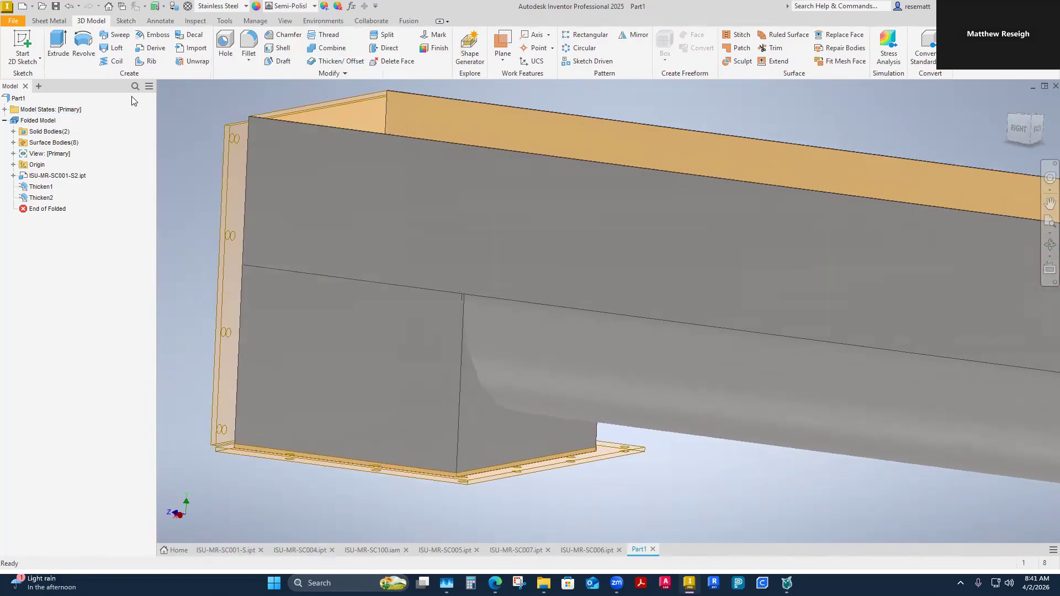
Step: Add a bend with the BendRadius value along the discharge box's first vertical corner edge
left_click(61, 21)
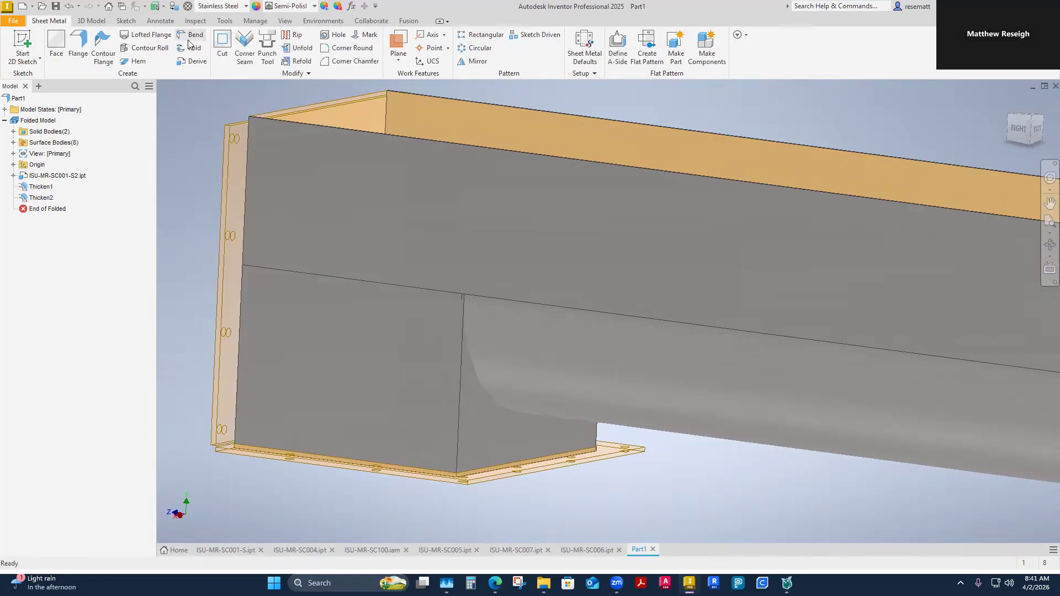
left_click(189, 35)
left_click(424, 426)
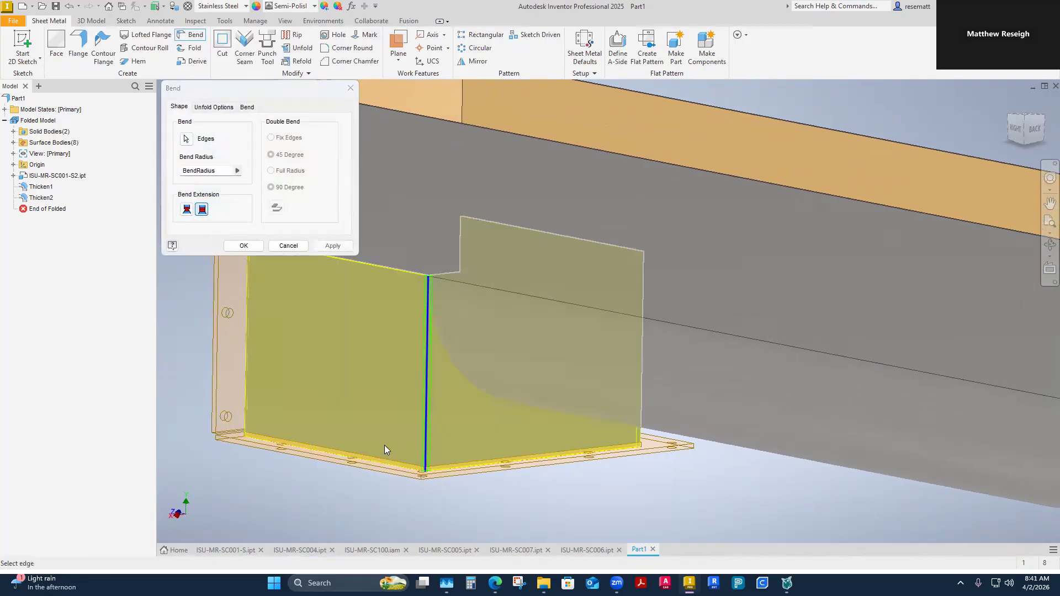
left_click(243, 246)
middle_click_drag(496, 390, 682, 347, "shift")
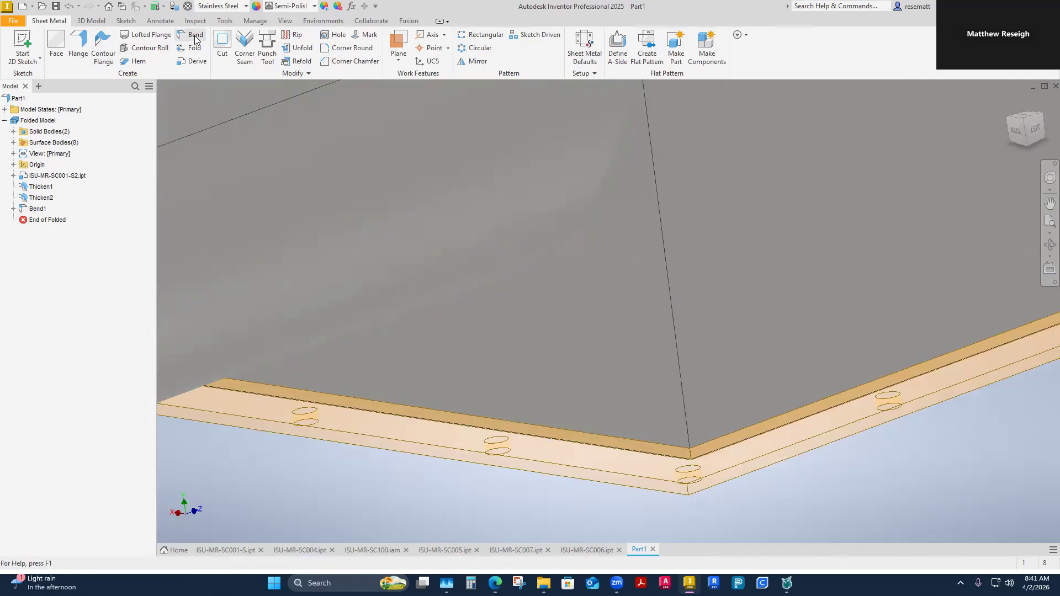
Step: Add a matching BendRadius bend along the discharge box's other vertical corner edge
left_click(195, 37)
left_click(666, 363)
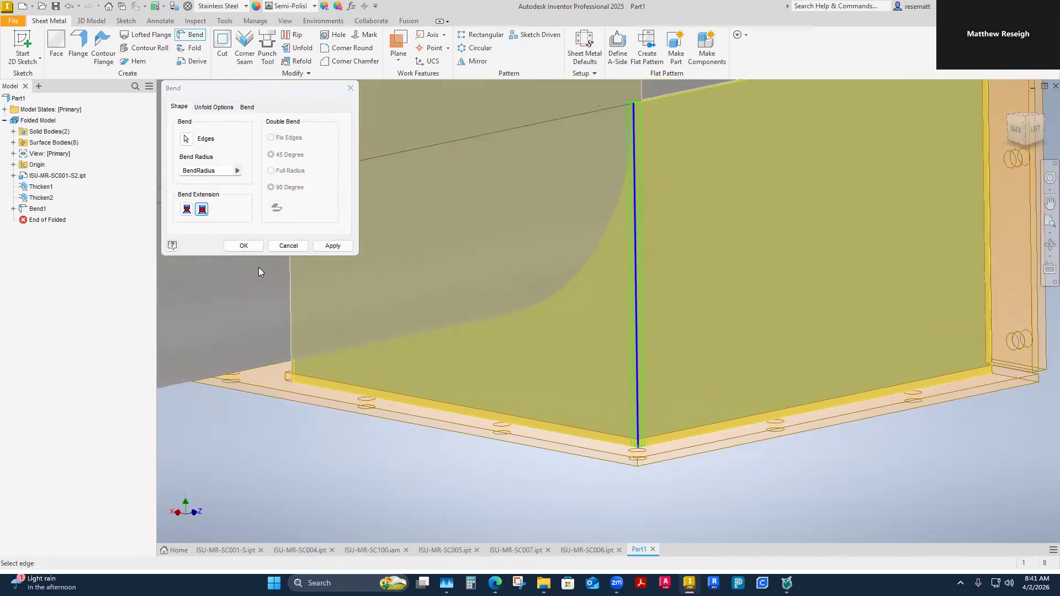
left_click(243, 246)
Step: Hide all the derived surface bodies, Srf1 through Srf8
scroll(348, 433, "up", 5)
middle_click_drag(347, 433, 255, 207, "shift")
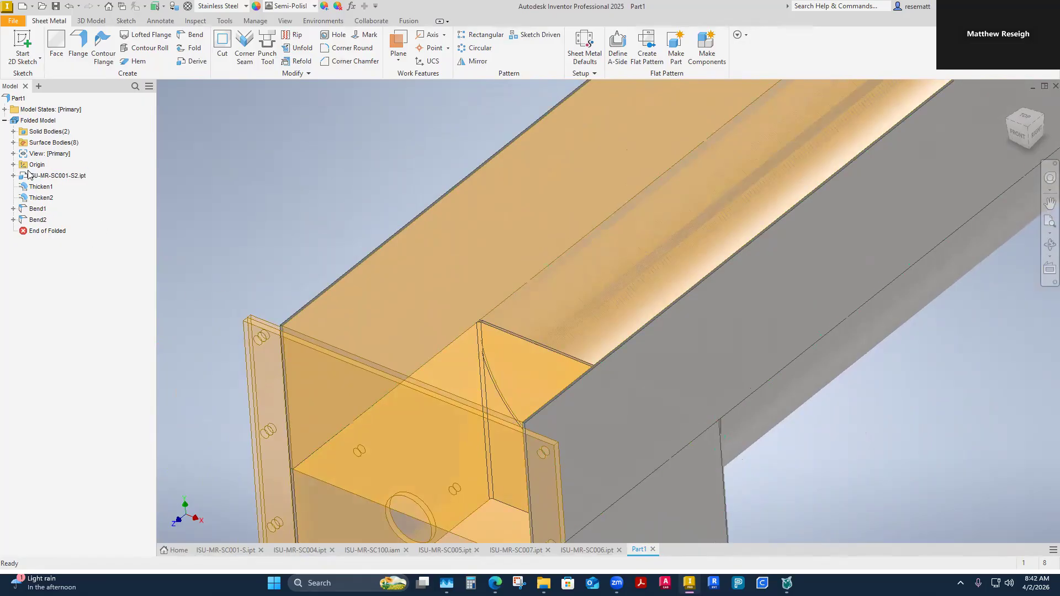
left_click(13, 142)
left_click(41, 155)
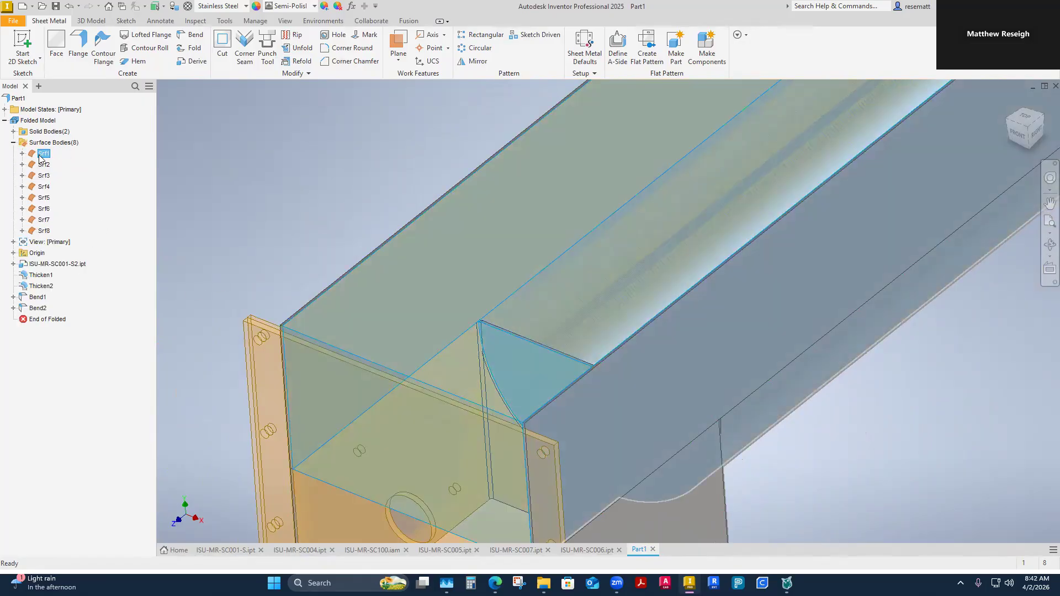
left_click(44, 231, "shift")
right_click(46, 231)
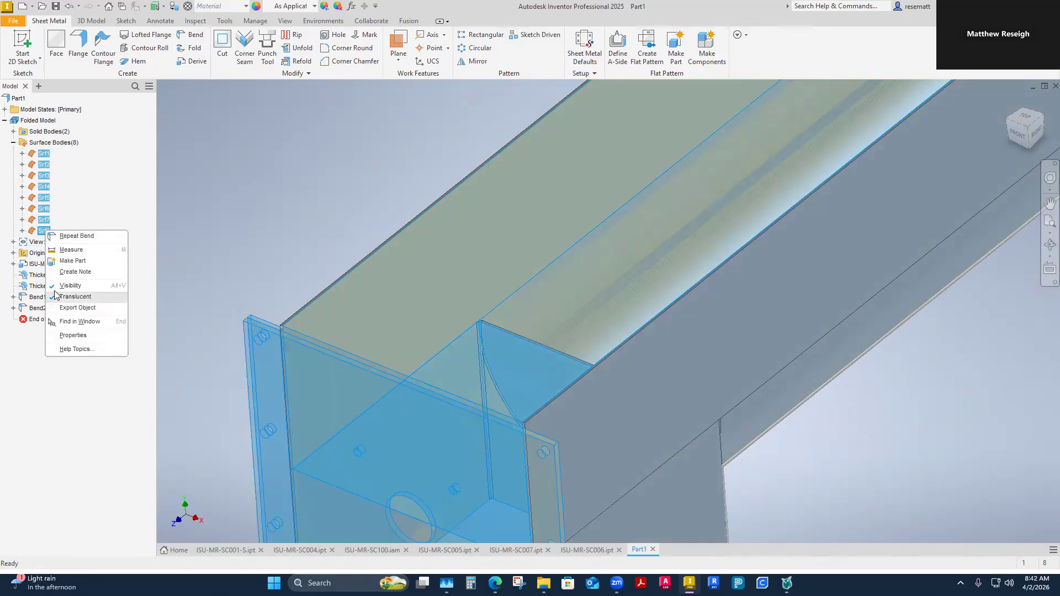
left_click(66, 285)
Step: Start a sketch on the inner face of the discharge box's cross plate and slice the graphics at the sketch plane
middle_click_drag(271, 231, 334, 232, "shift")
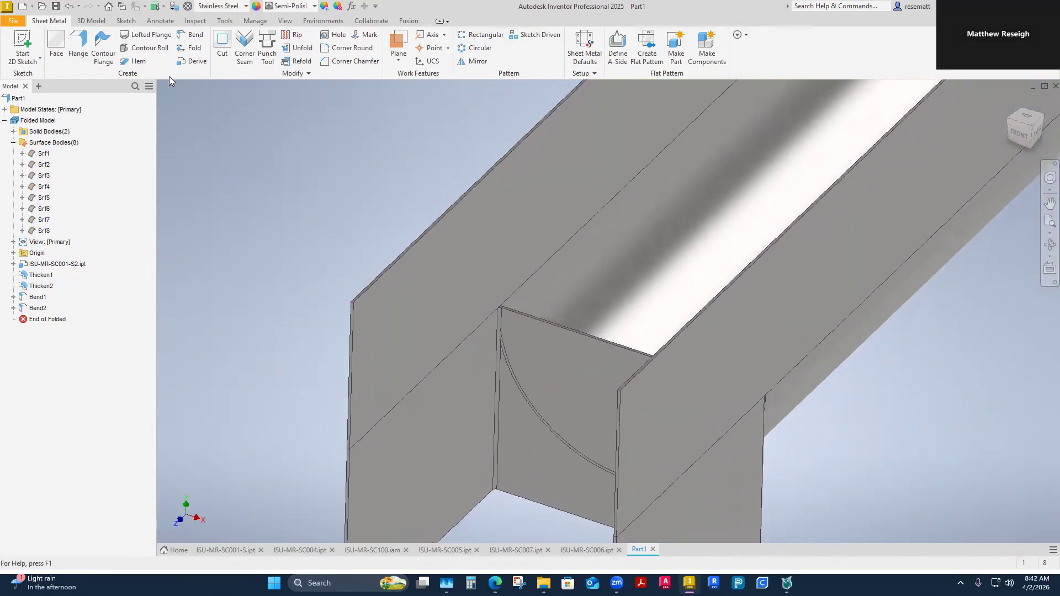
left_click(25, 44)
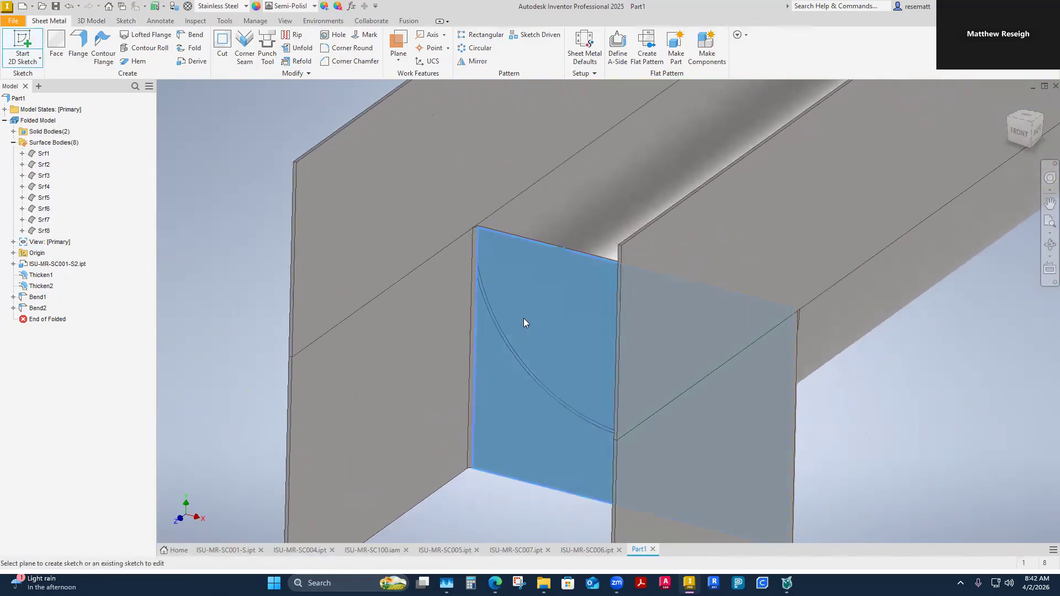
left_click(524, 318)
middle_click_drag(564, 440, 450, 356, "shift")
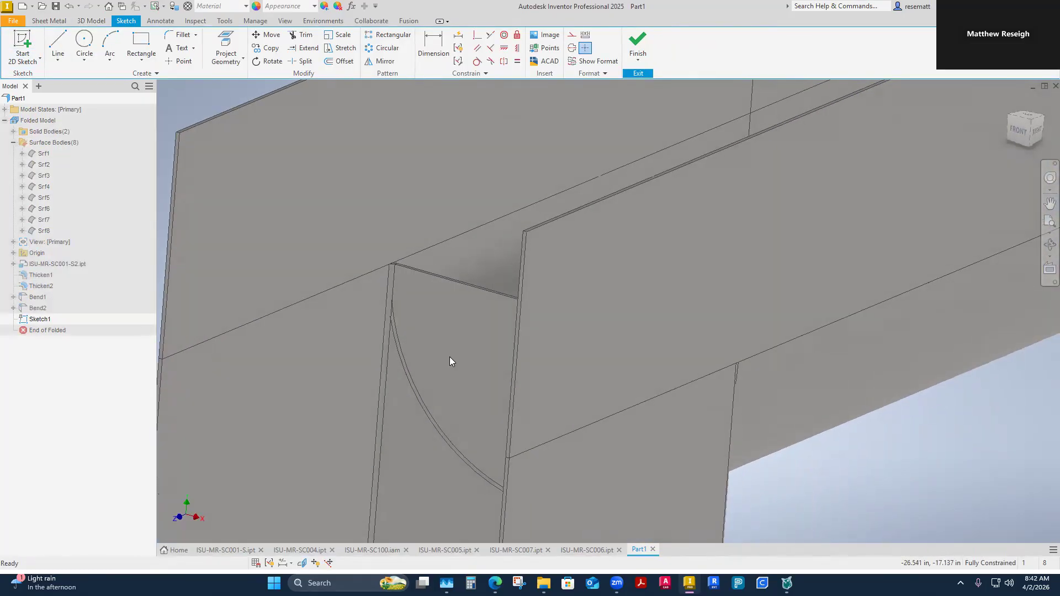
middle_click_drag(470, 400, 432, 347, "shift")
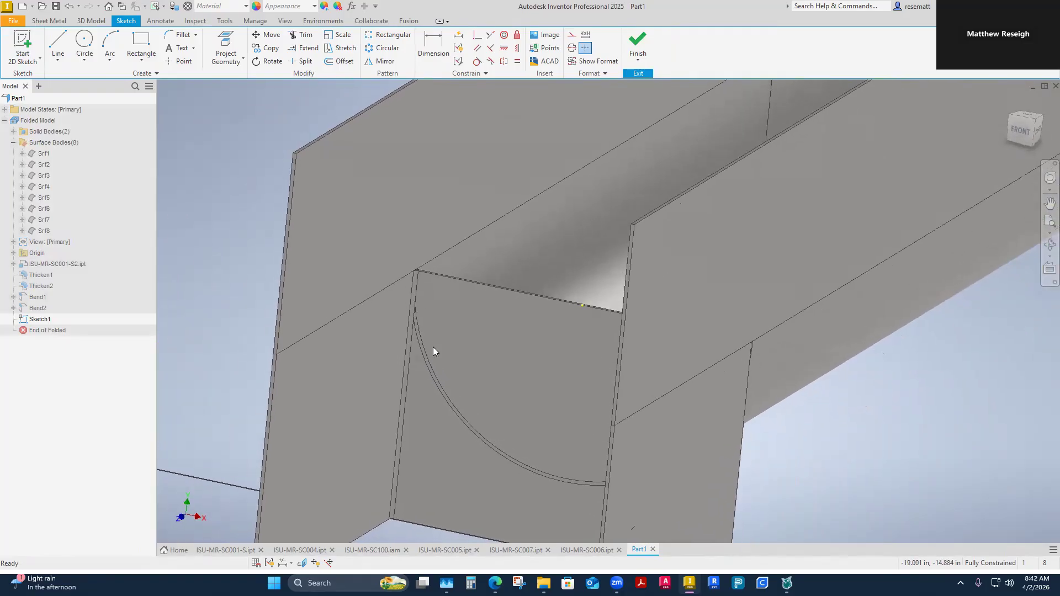
key("F7")
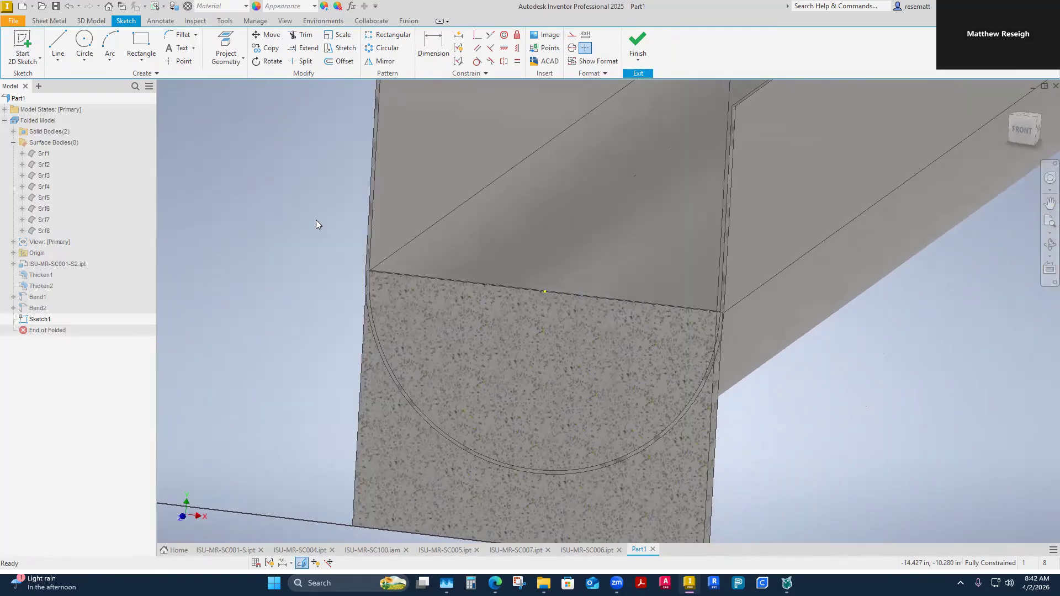
Step: Project the outline of the trough's curved bottom onto the cross plate sketch
left_click(220, 62)
left_click(232, 80)
middle_click_drag(370, 425, 396, 439, "shift")
scroll(387, 439, "up", 4)
scroll(336, 439, "down", 3)
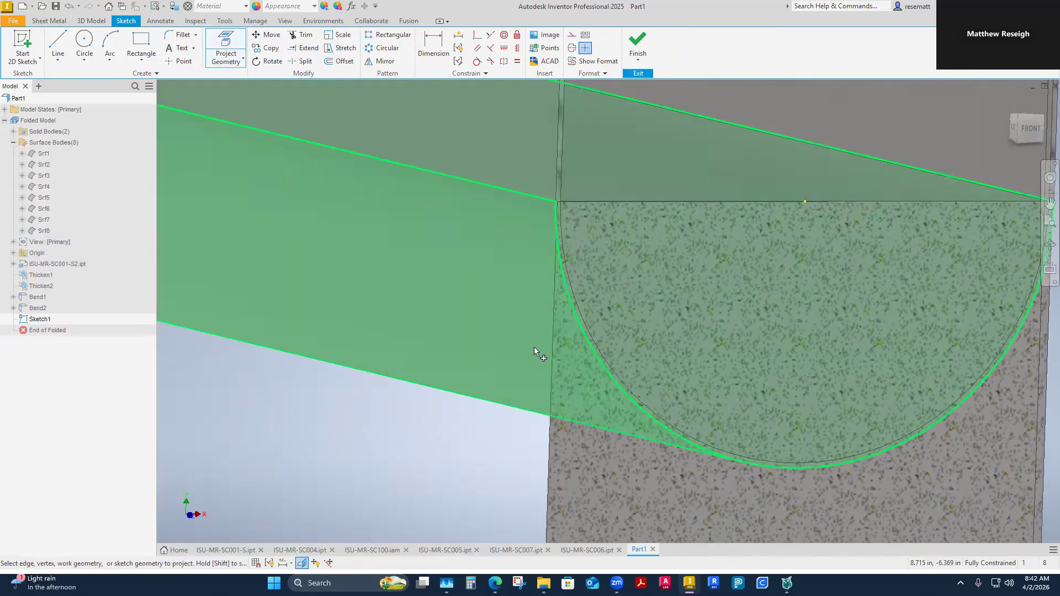
left_click(539, 355)
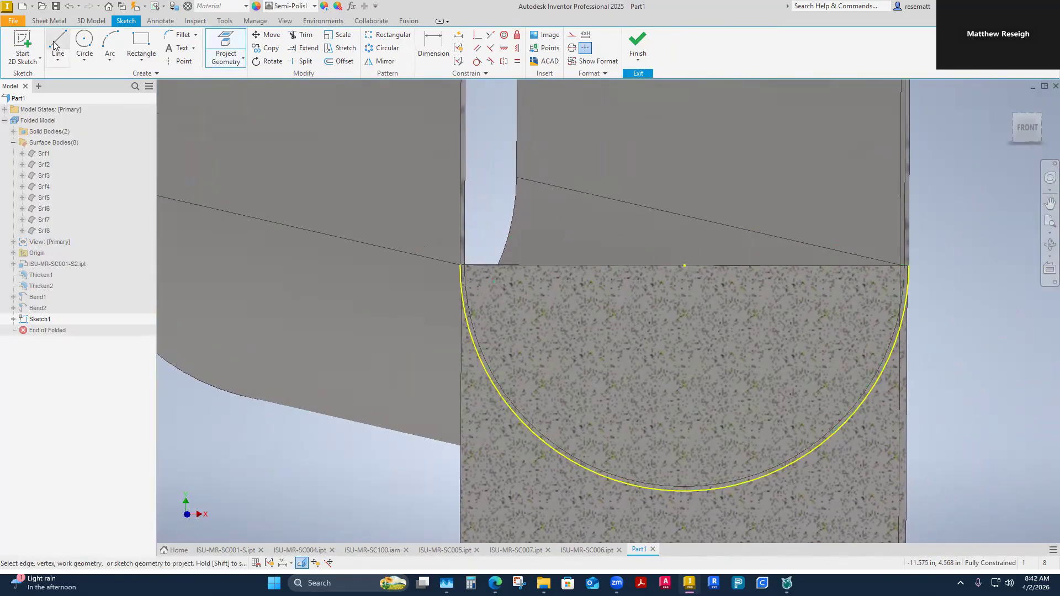
Step: Try to draw a straight line across the projected arc's upper ends, then undo it
left_click(58, 44)
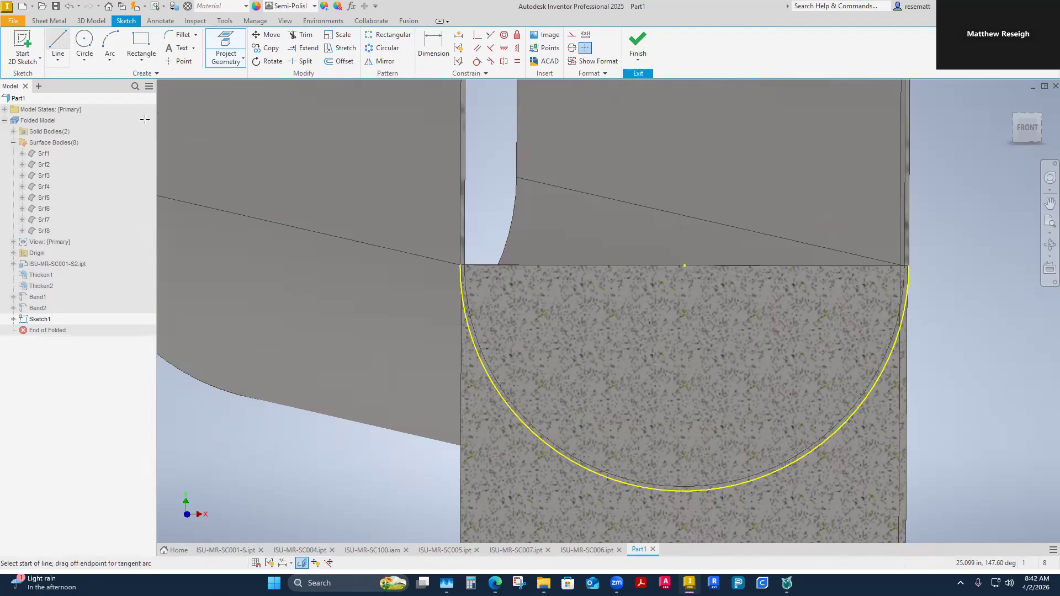
scroll(425, 337, "up", 4)
left_click(384, 255)
scroll(573, 324, "up", 4)
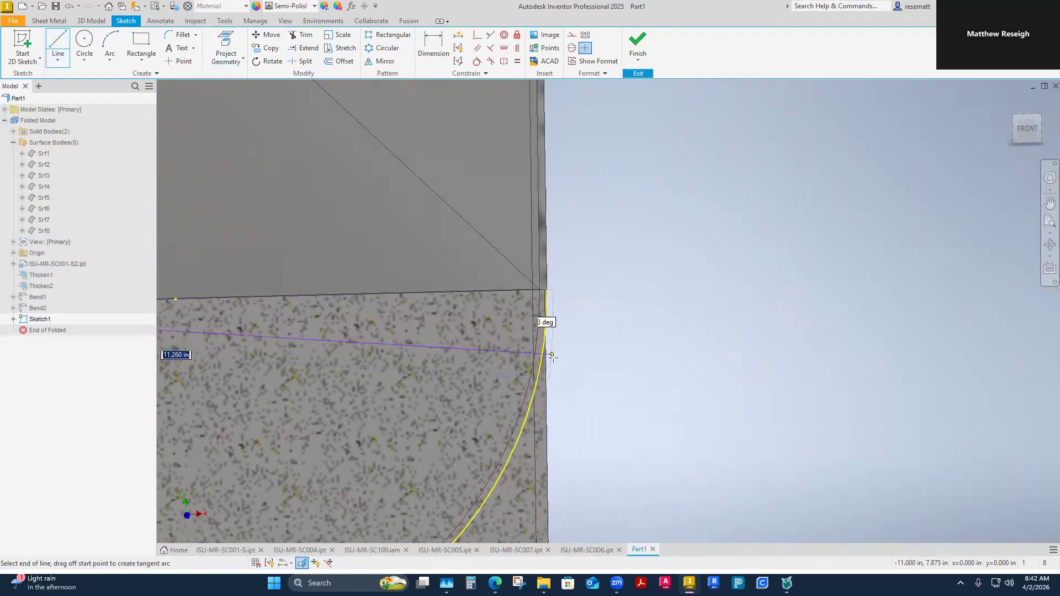
left_click(499, 273)
right_click(562, 284)
left_click(595, 285)
scroll(597, 337, "down", 1)
scroll(639, 299, "down", 4)
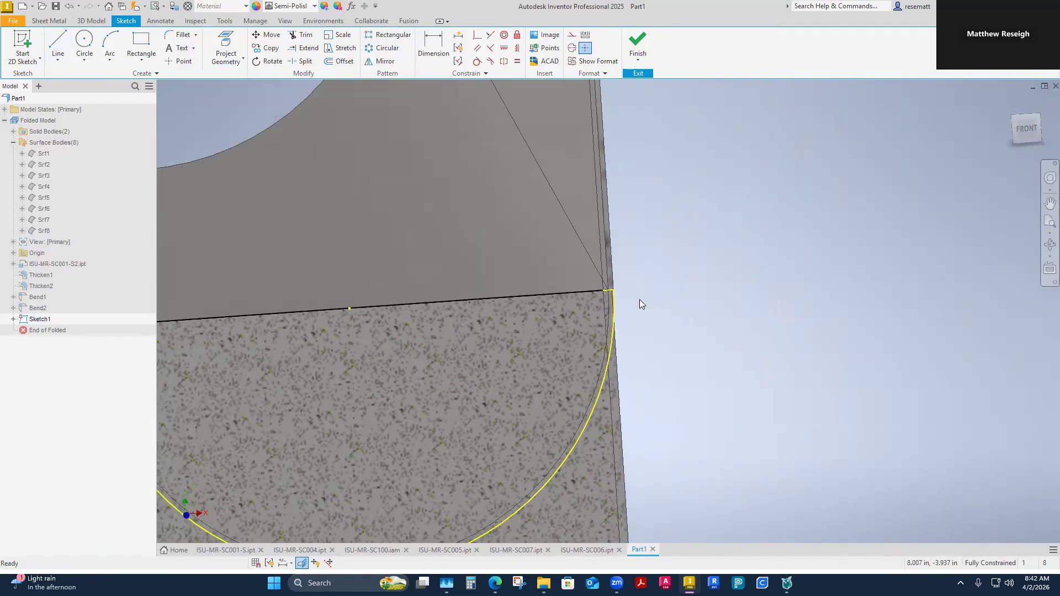
scroll(671, 334, "up", 4)
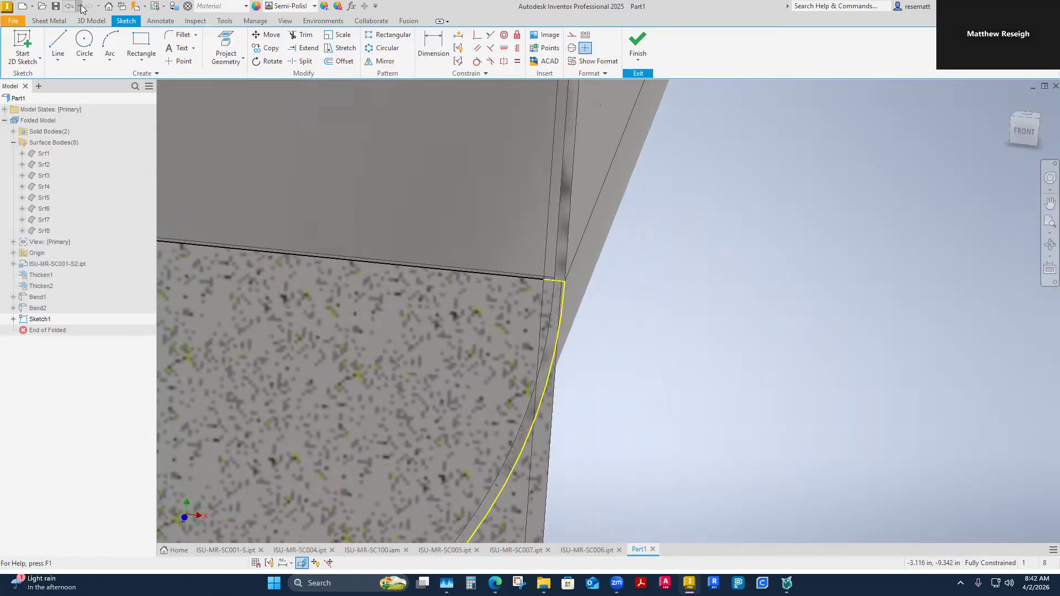
left_click(70, 6)
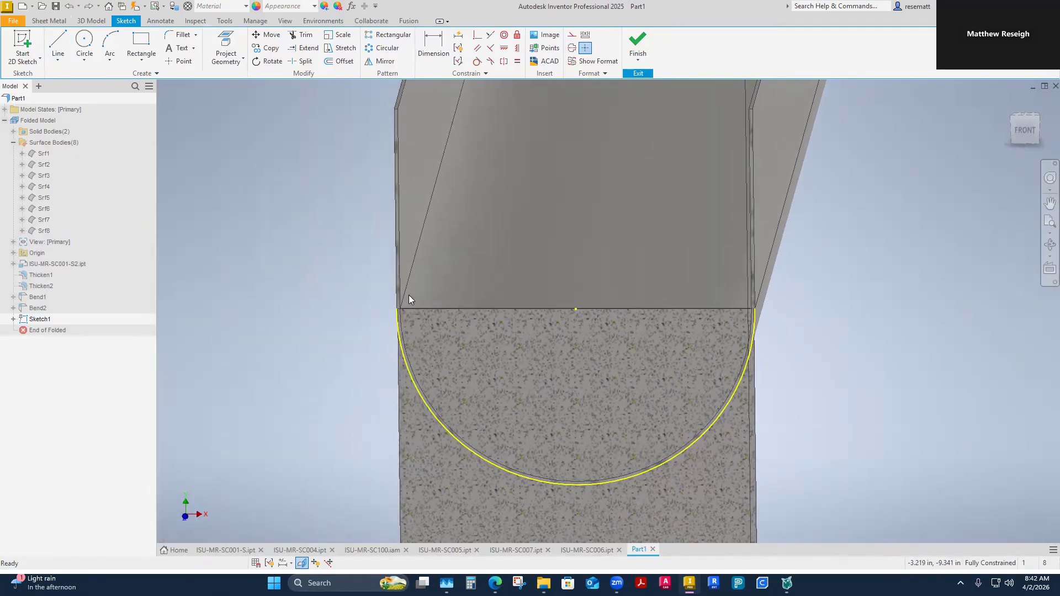
Step: Try again to close the projected arc with a line from its left endpoint, and undo that geometry
left_click(58, 43)
scroll(425, 353, "up", 5)
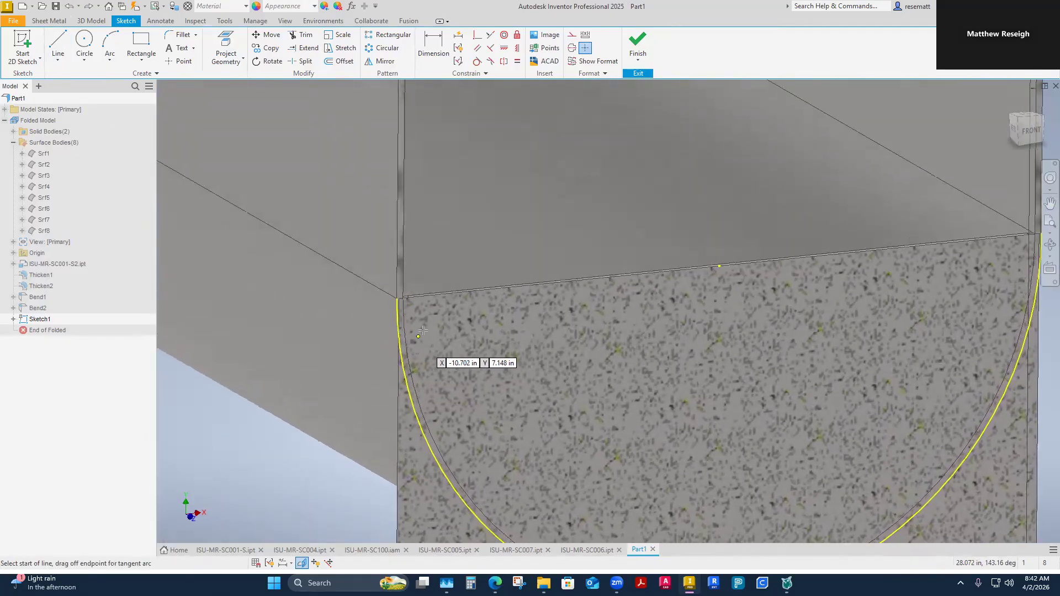
left_click(393, 306)
scroll(392, 305, "down", 3)
scroll(668, 386, "up", 4)
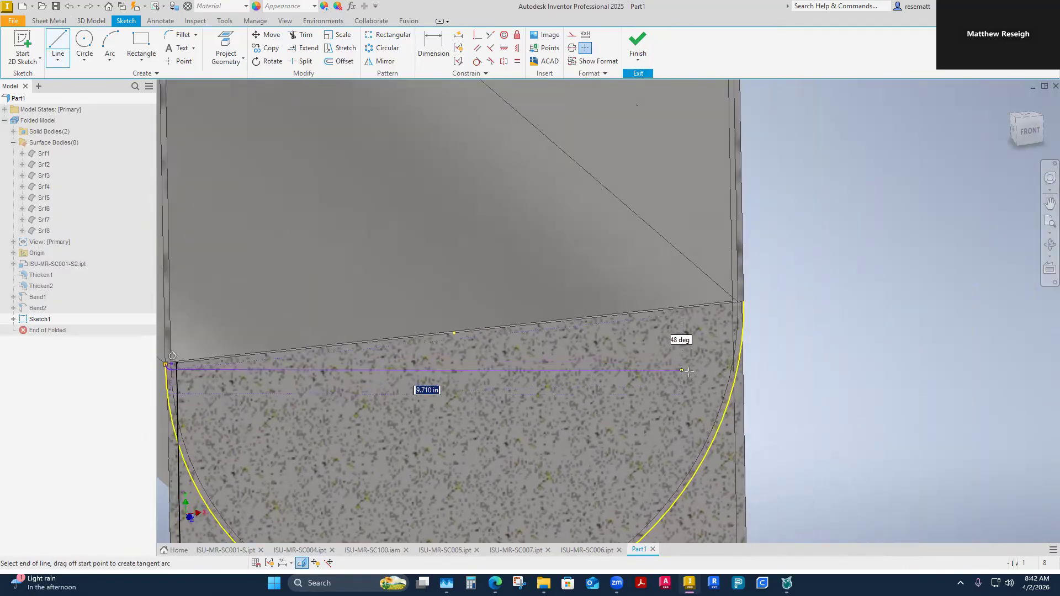
scroll(668, 385, "up", 1)
left_click(687, 281)
right_click(686, 282)
left_click(724, 284)
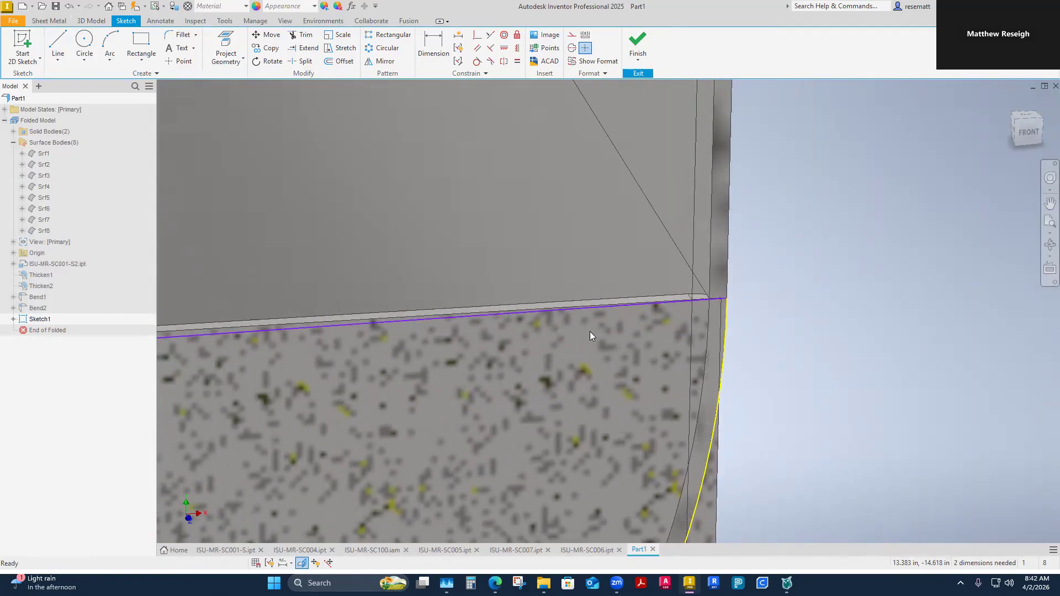
left_click(554, 313)
scroll(684, 458, "down", 3)
mouse_move(683, 459)
middle_mouse_down("shift")
mouse_move(396, 357)
mouse_move(324, 392)
mouse_move(367, 387)
mouse_move(346, 380)
middle_mouse_up("shift")
scroll(345, 380, "up", 1)
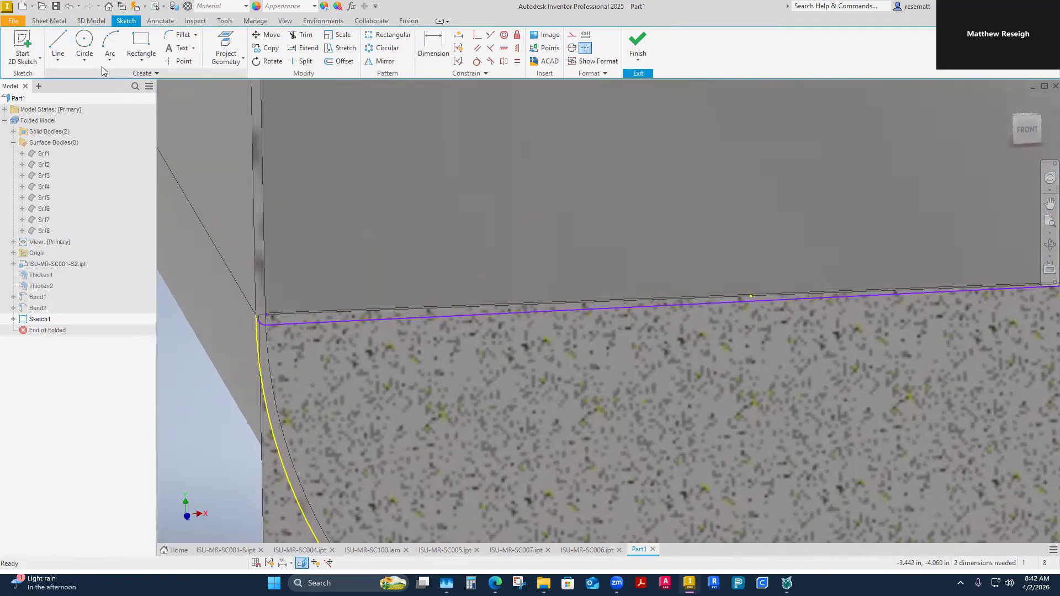
left_click(65, 7)
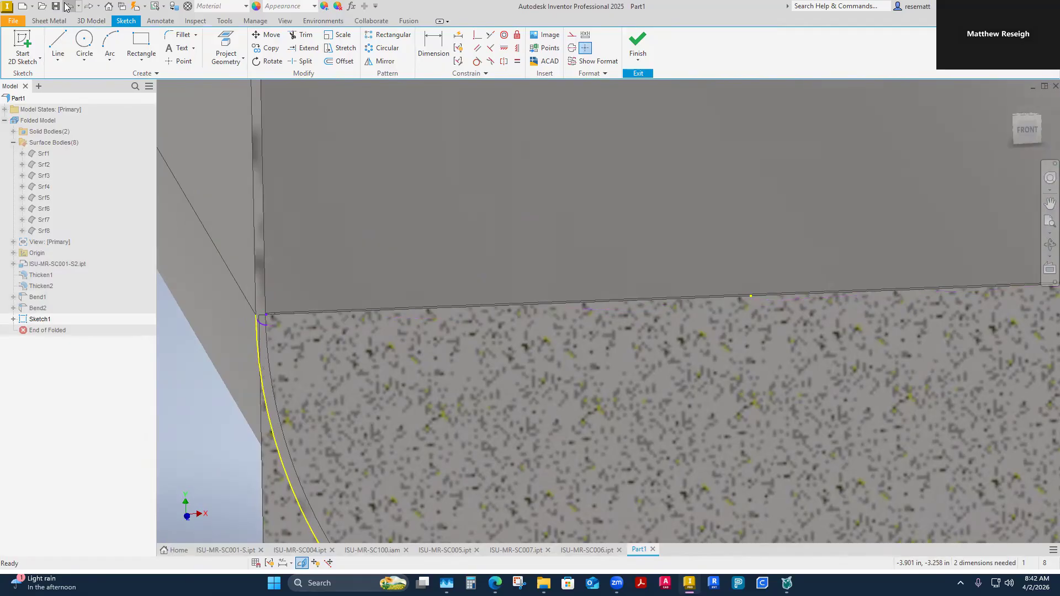
Step: Draw a horizontal line joining the two upper endpoints of the projected arc to close the trough profile
left_click(58, 44)
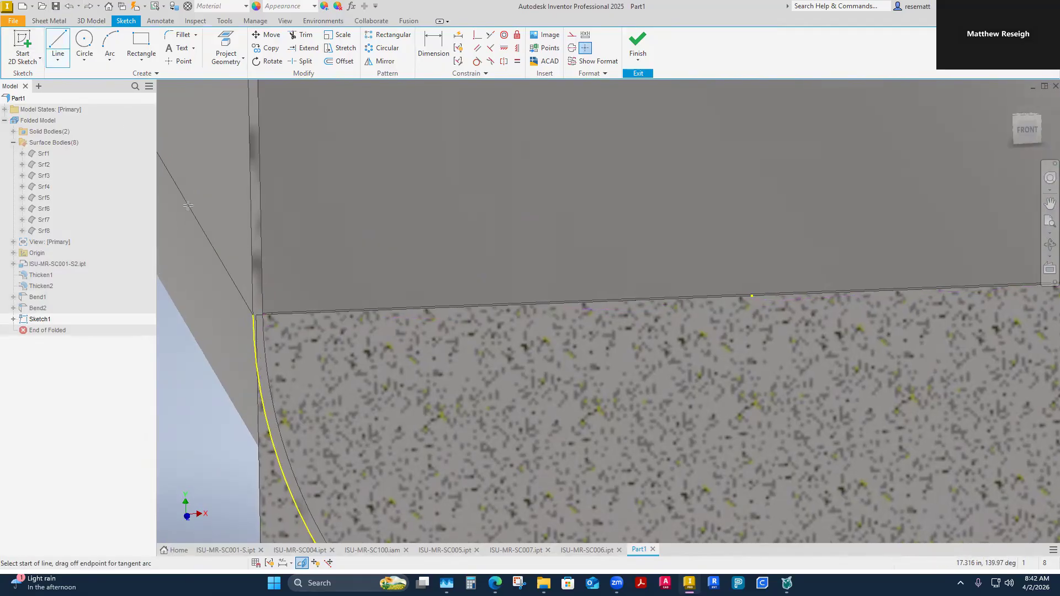
left_click(292, 315)
scroll(552, 370, "down", 3)
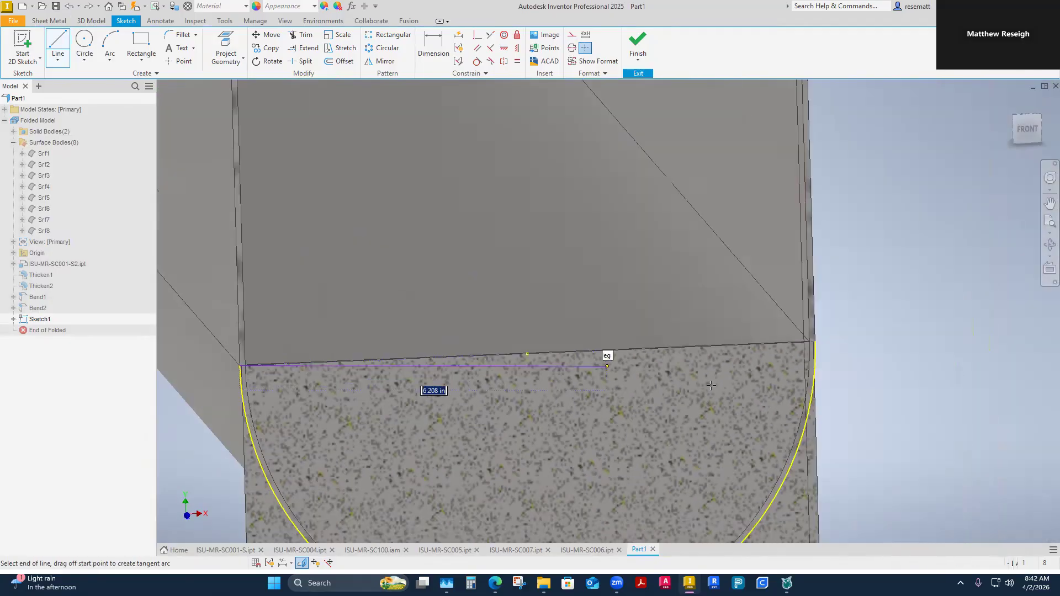
scroll(598, 386, "up", 5)
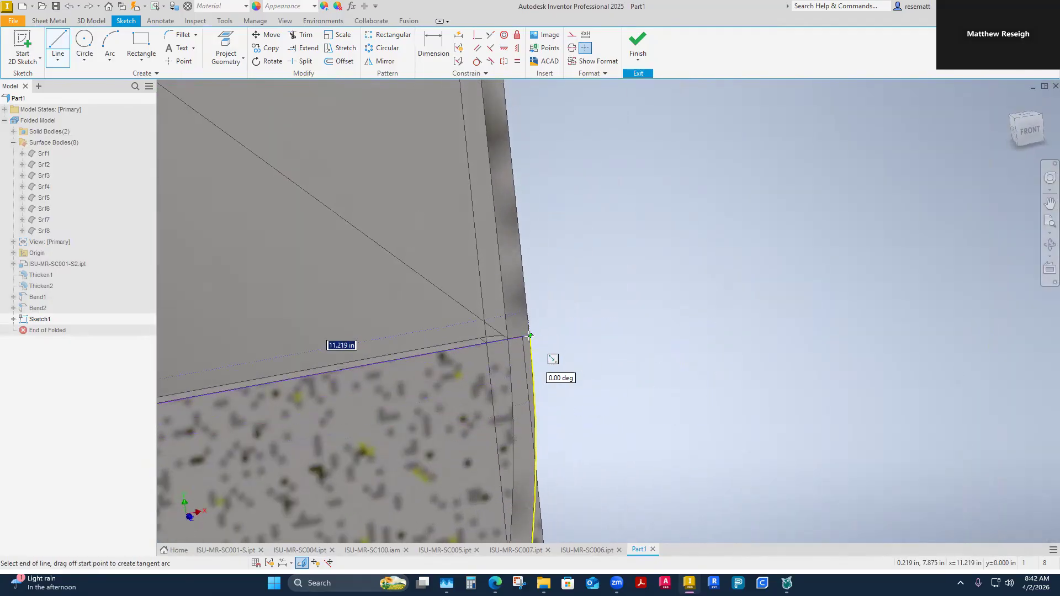
left_click(534, 334)
right_click(530, 335)
left_click(579, 341)
scroll(699, 366, "down", 4)
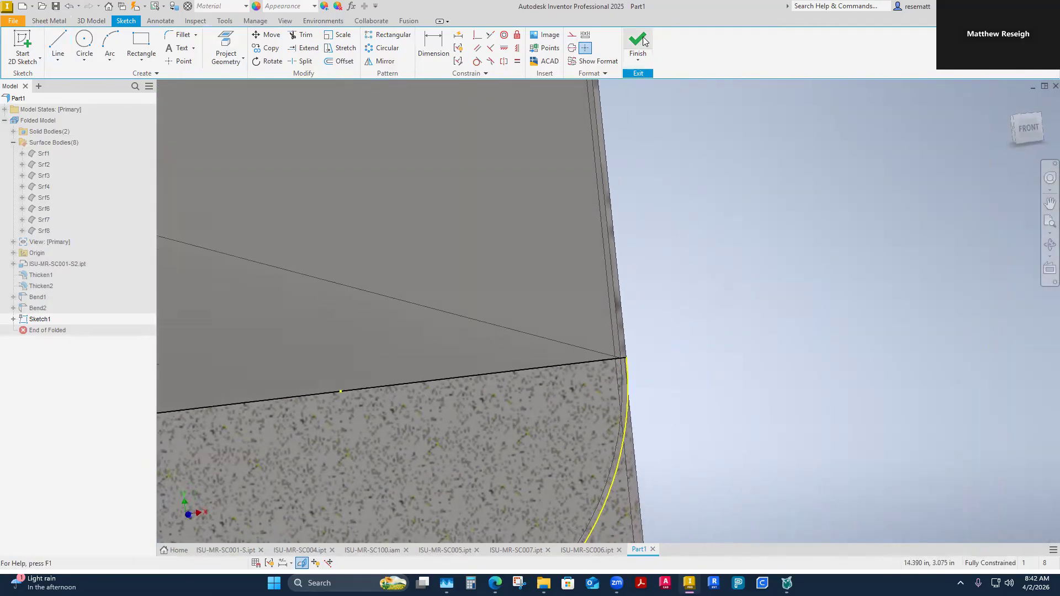
Step: Finish the sketch and cut the closed trough profile through the cross plate at a distance of Thickness
left_click(638, 44)
scroll(697, 302, "down", 3)
mouse_move(698, 301)
middle_mouse_down("shift")
mouse_move(492, 393)
mouse_move(425, 395)
middle_mouse_up("shift")
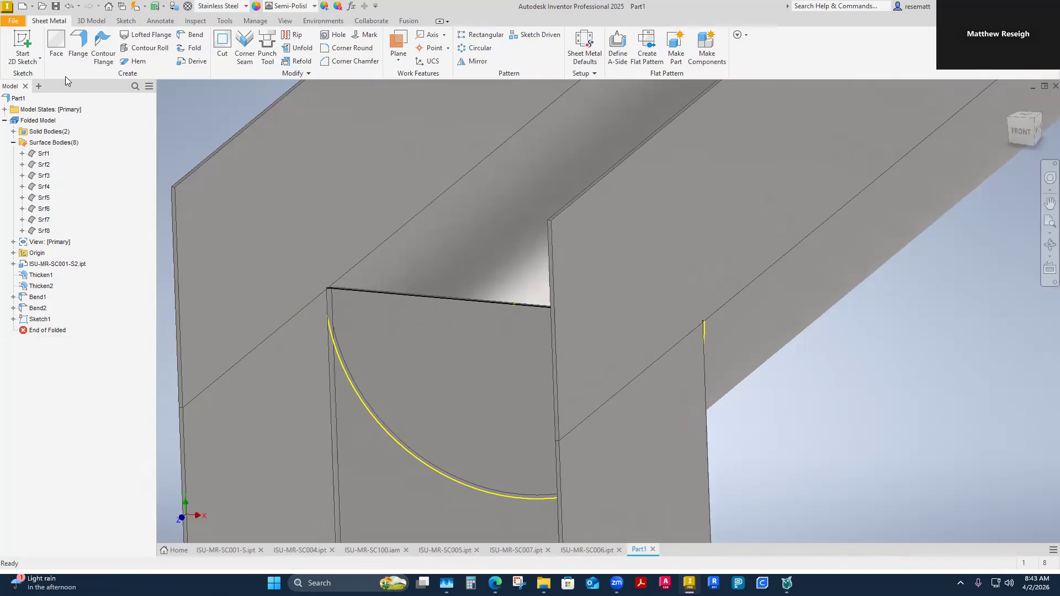
left_click(221, 47)
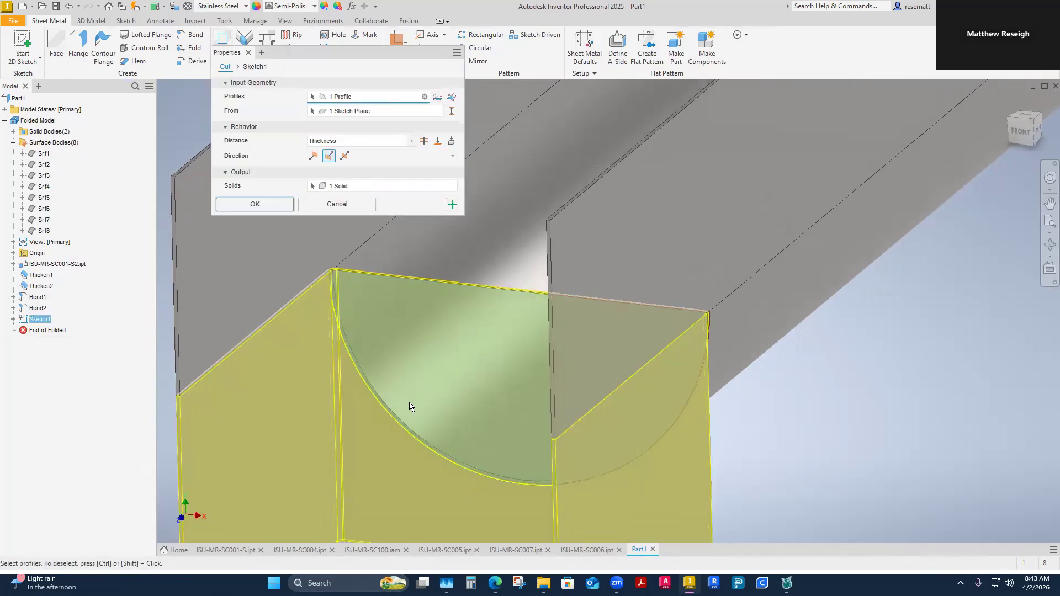
middle_click_drag(409, 407, 465, 422, "shift")
scroll(465, 421, "up", 3)
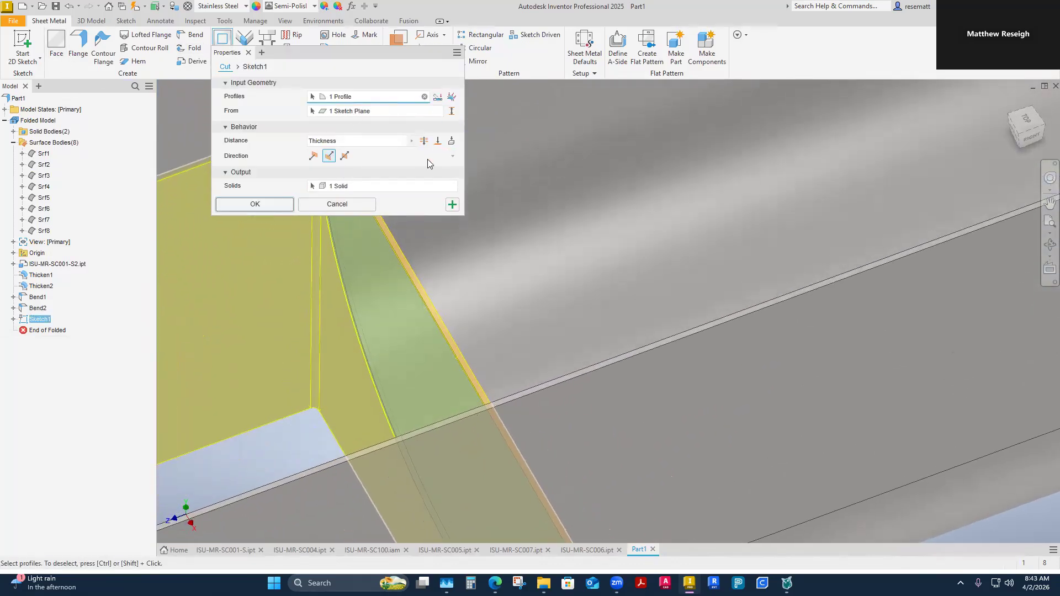
left_click(255, 204)
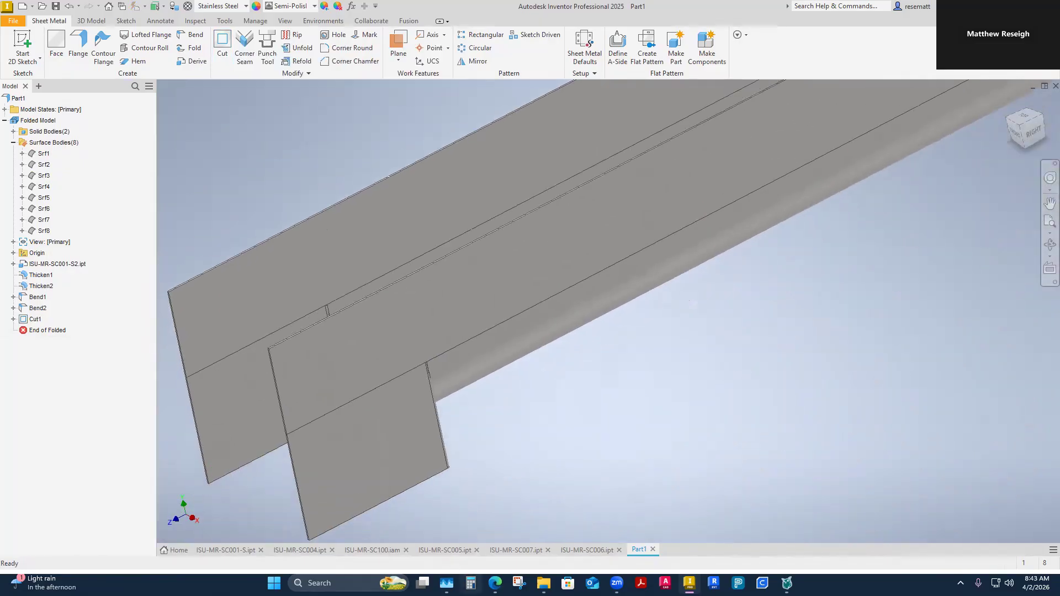
Step: Examine the cut cross plate, its bends and the adjoining trough edges, and check which geometry the second Thicken feature covers
middle_click_drag(417, 571, 733, 234, "shift")
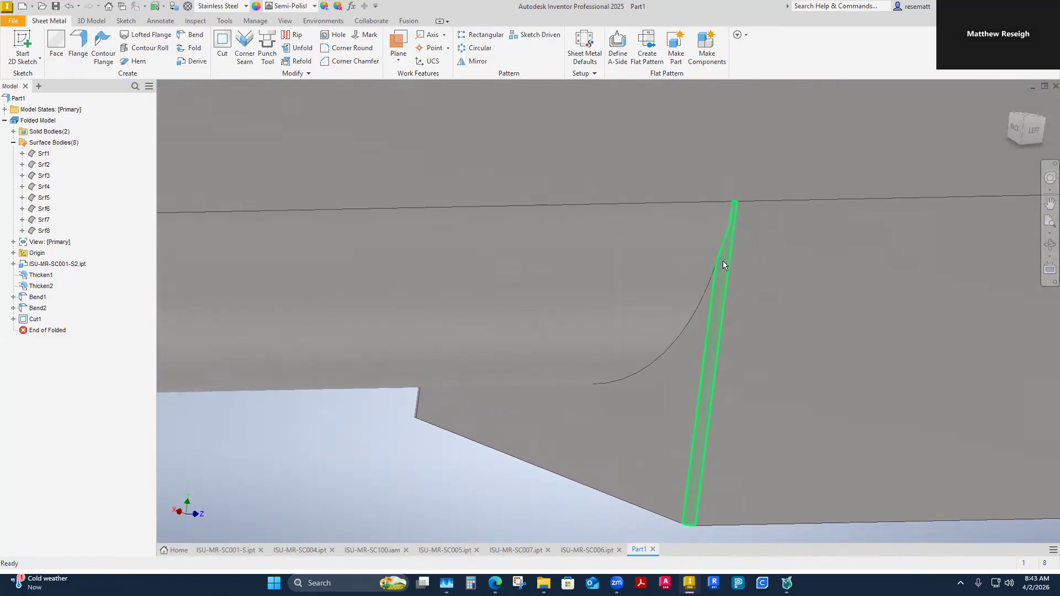
mouse_move(741, 282)
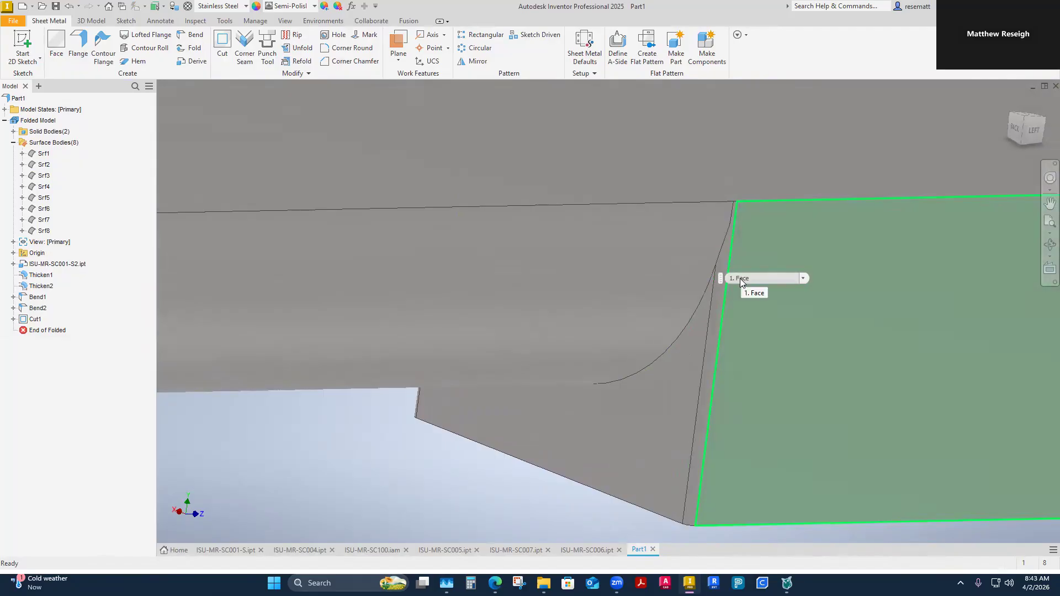
middle_click_drag(741, 282, 733, 275, "shift")
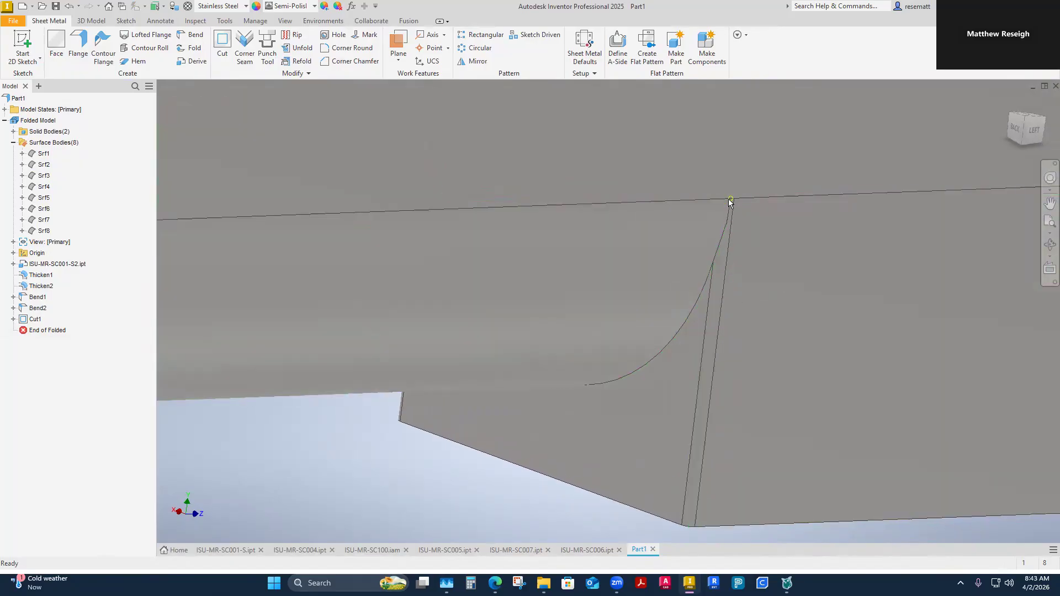
middle_click_drag(717, 280, 524, 396, "shift")
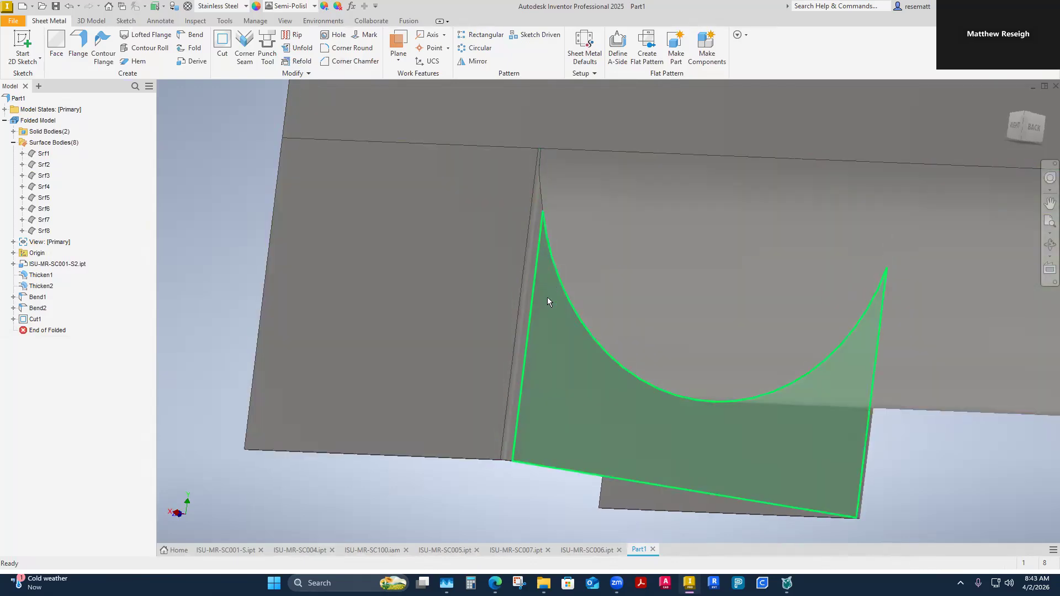
middle_click_drag(548, 298, 549, 425, "shift")
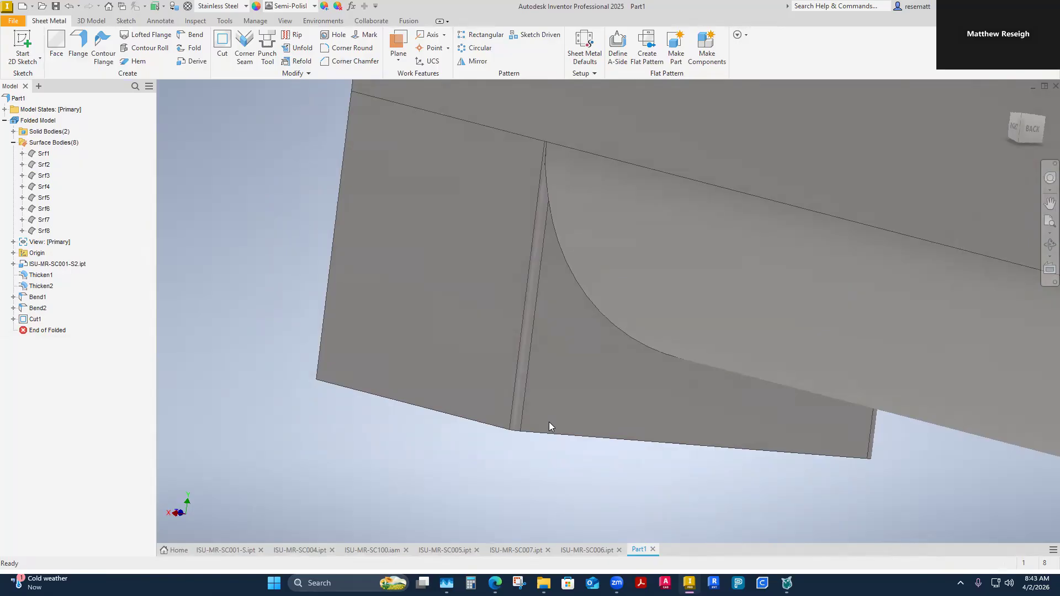
middle_click_drag(555, 423, 397, 301, "shift")
middle_click_drag(460, 387, 436, 449, "shift")
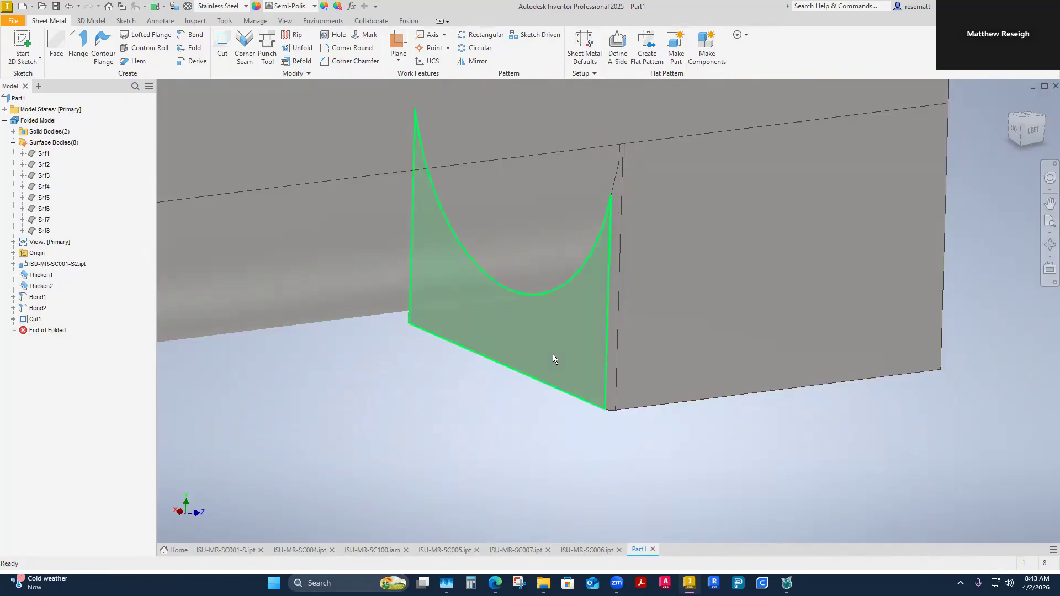
left_click(38, 287)
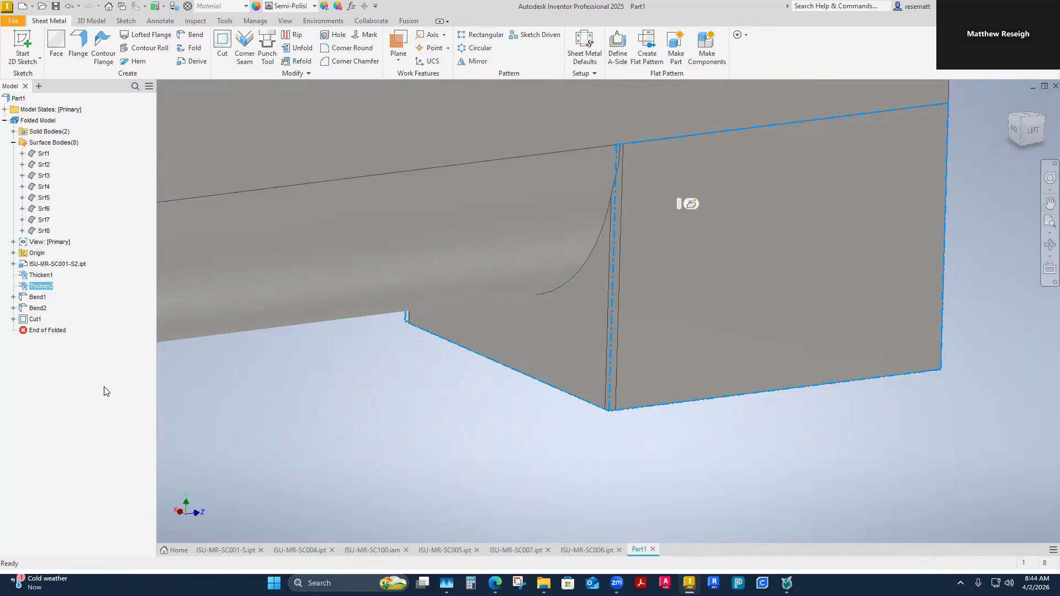
left_click(384, 424)
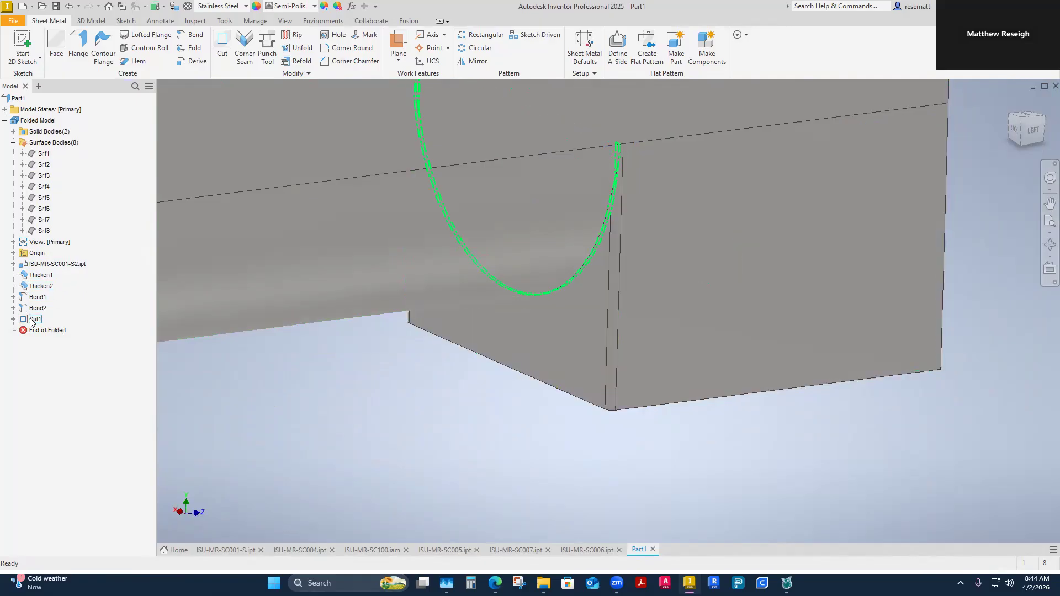
Step: Roll the part back before the first bend and redefine Thicken2 so it thickens only the discharge box's single side face
mouse_move(47, 335)
left_mouse_down()
mouse_move(51, 309)
mouse_move(50, 330)
left_mouse_up()
left_click_drag(49, 333, 51, 296)
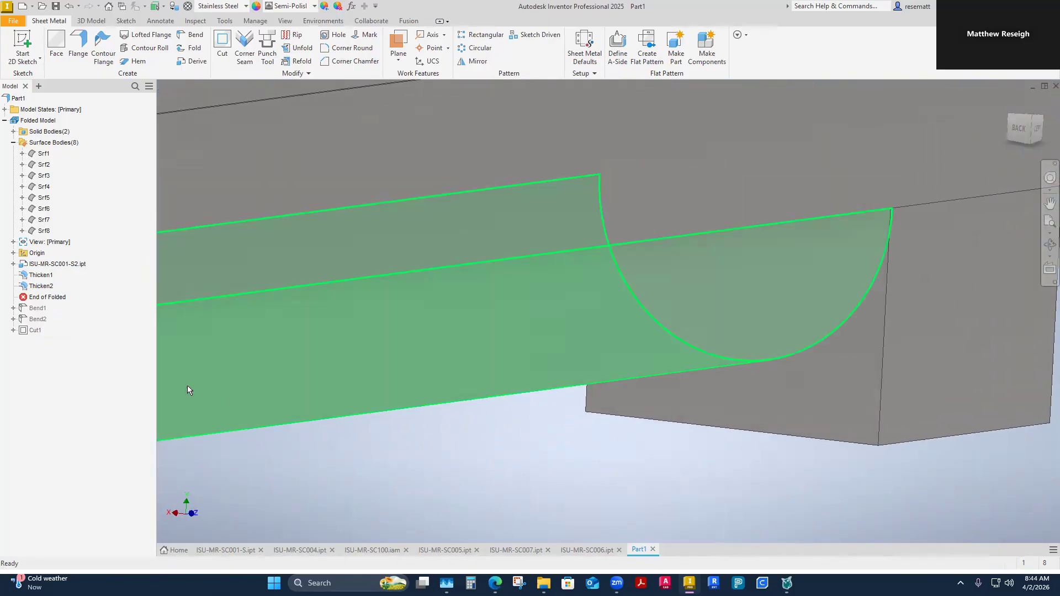
left_click(41, 287)
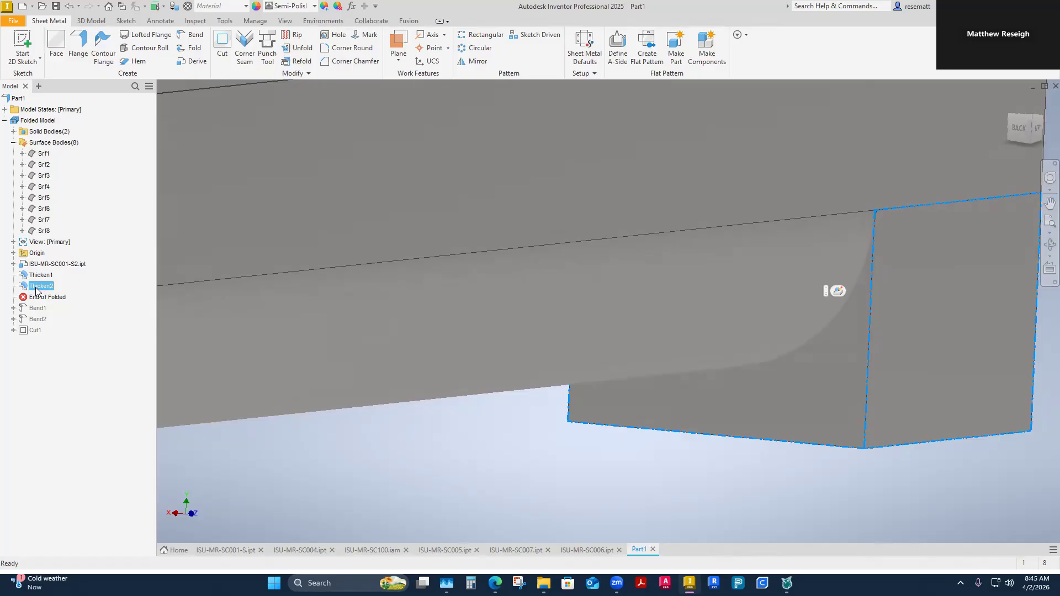
right_click(41, 290)
left_click(59, 330)
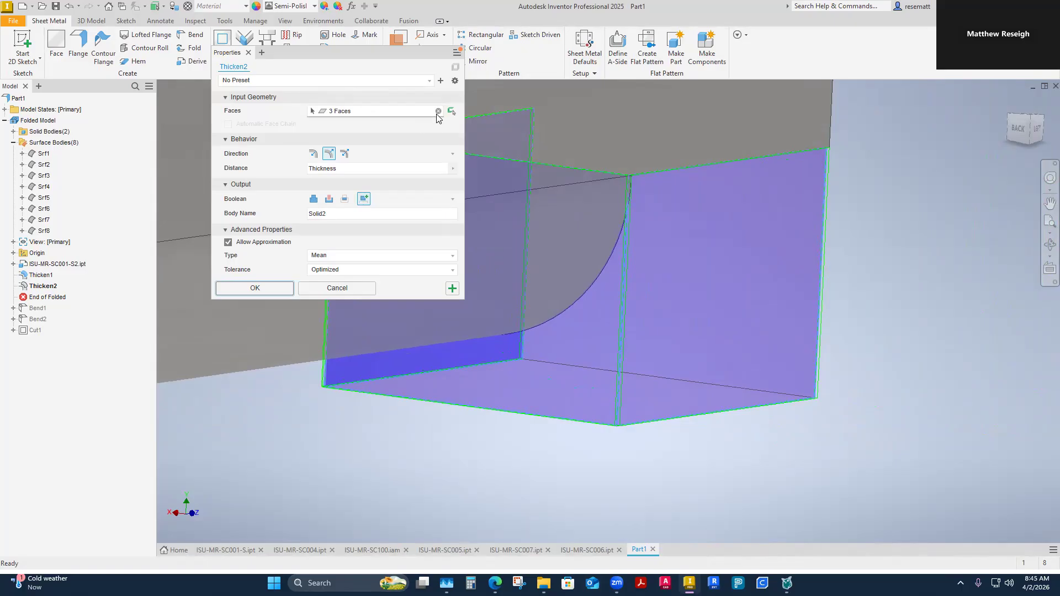
left_click(438, 111)
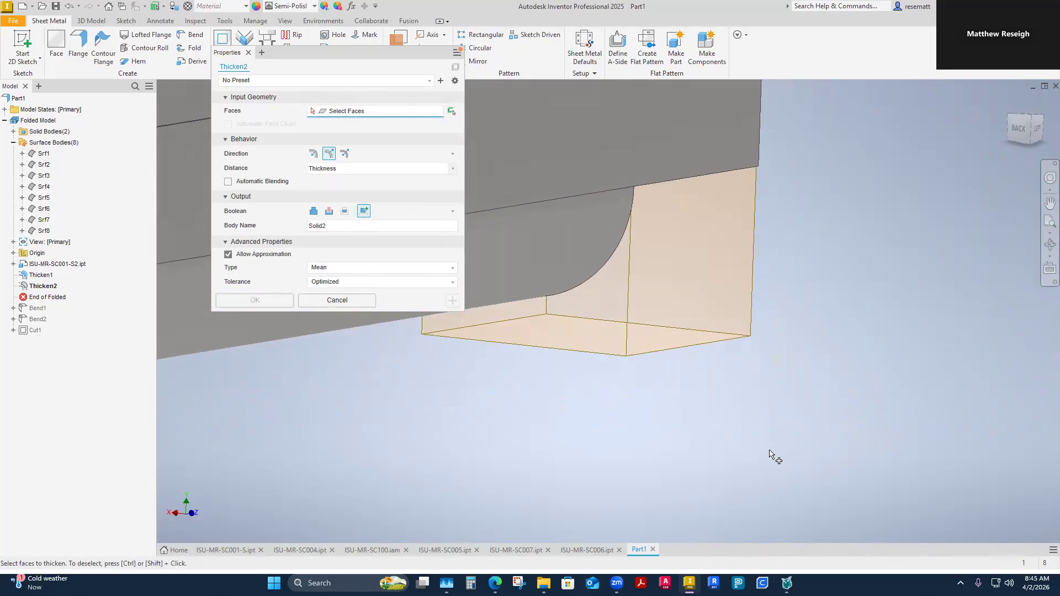
middle_click_drag(773, 459, 669, 490, "shift")
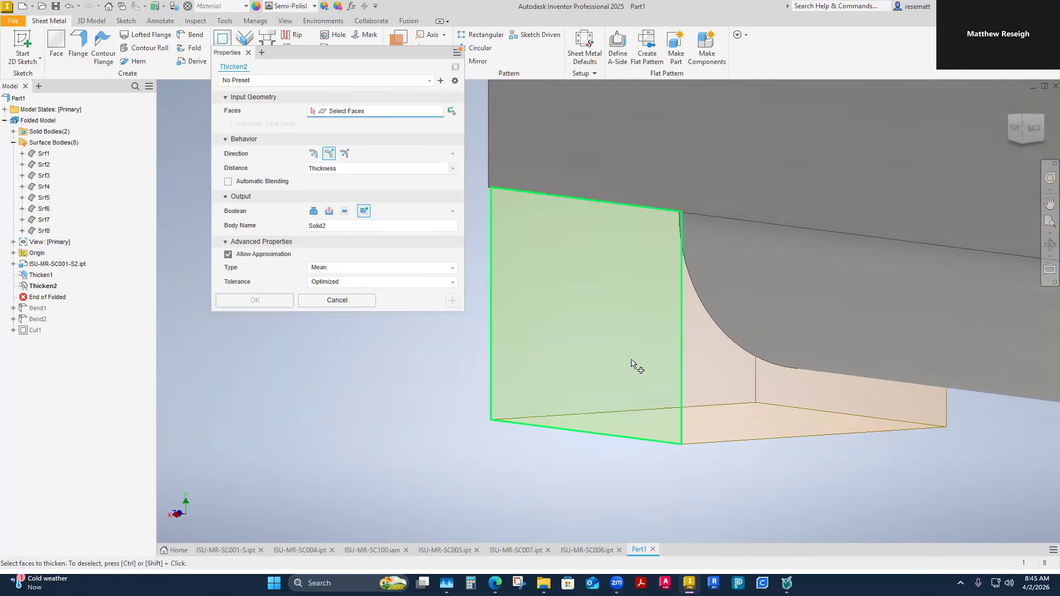
left_click(635, 367)
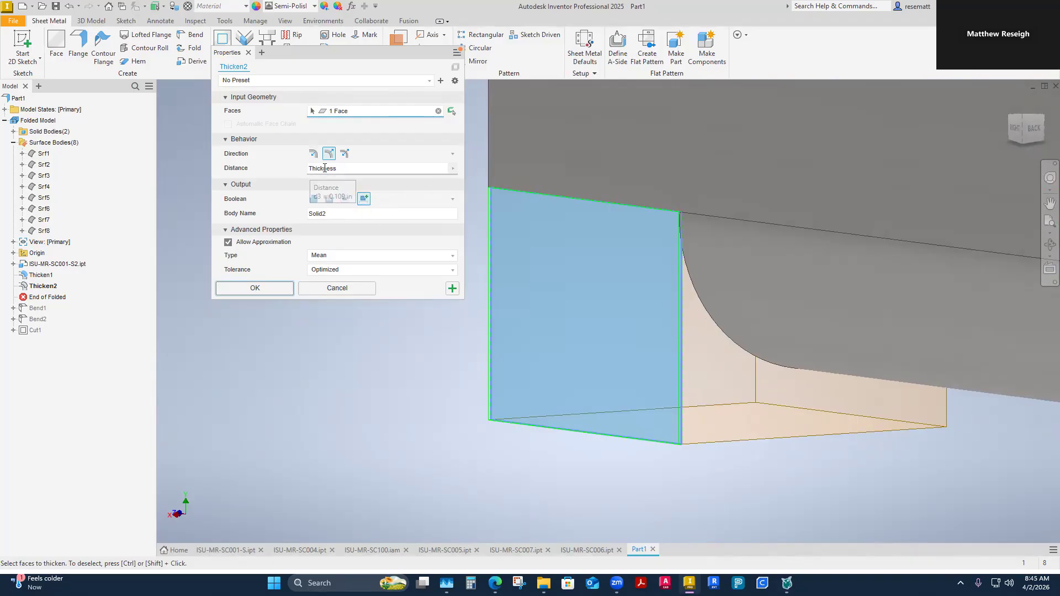
middle_click_drag(674, 435, 648, 440, "shift")
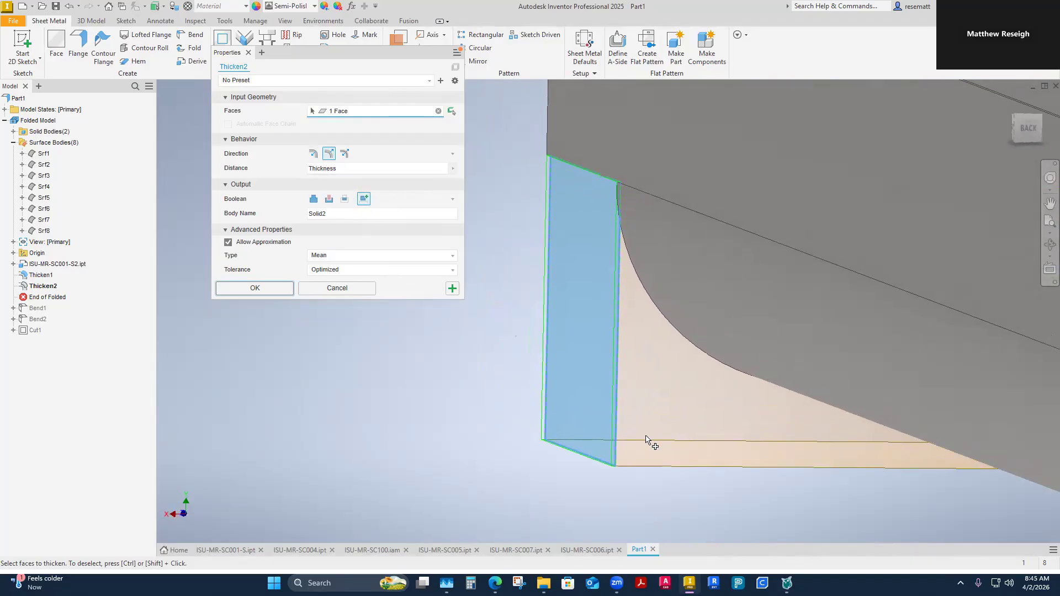
left_click(269, 291)
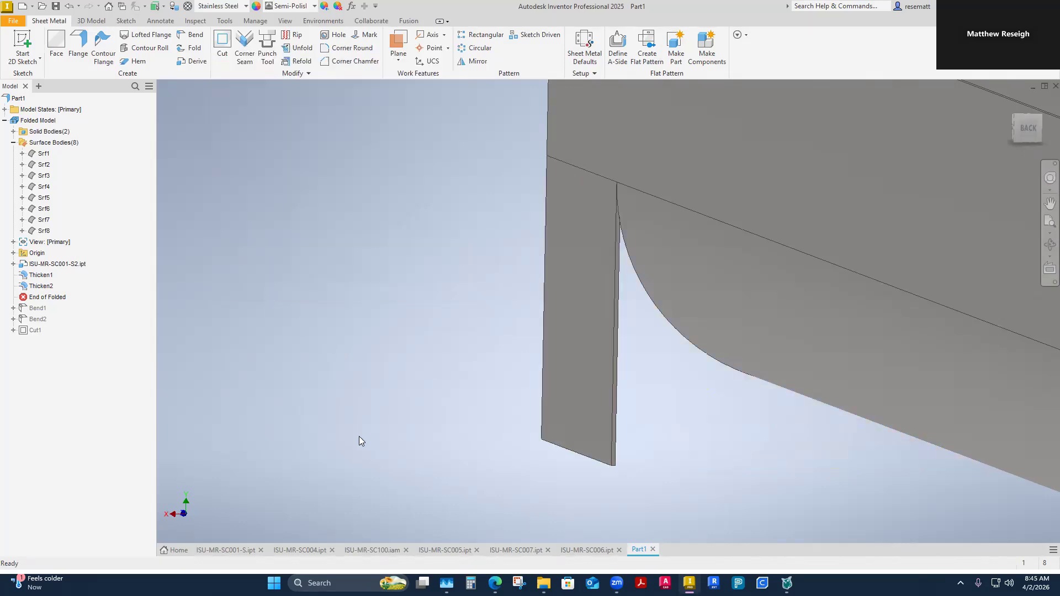
Step: Make surface bodies Srf1 through Srf8 visible
middle_click_drag(359, 436, 360, 436, "shift")
left_click(43, 154)
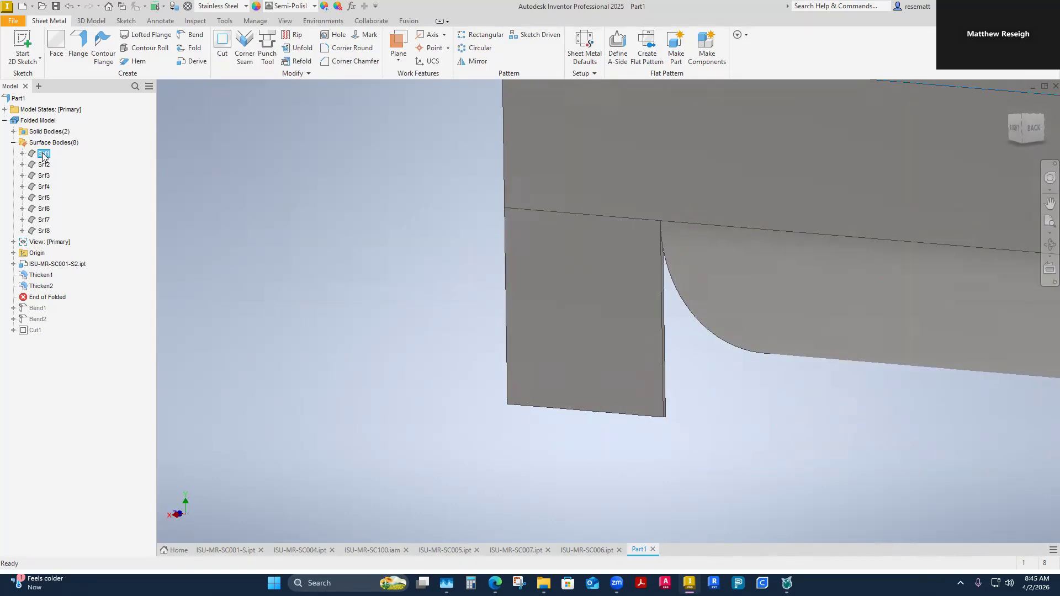
left_click(44, 231, "shift")
right_click(44, 231)
left_click(104, 287)
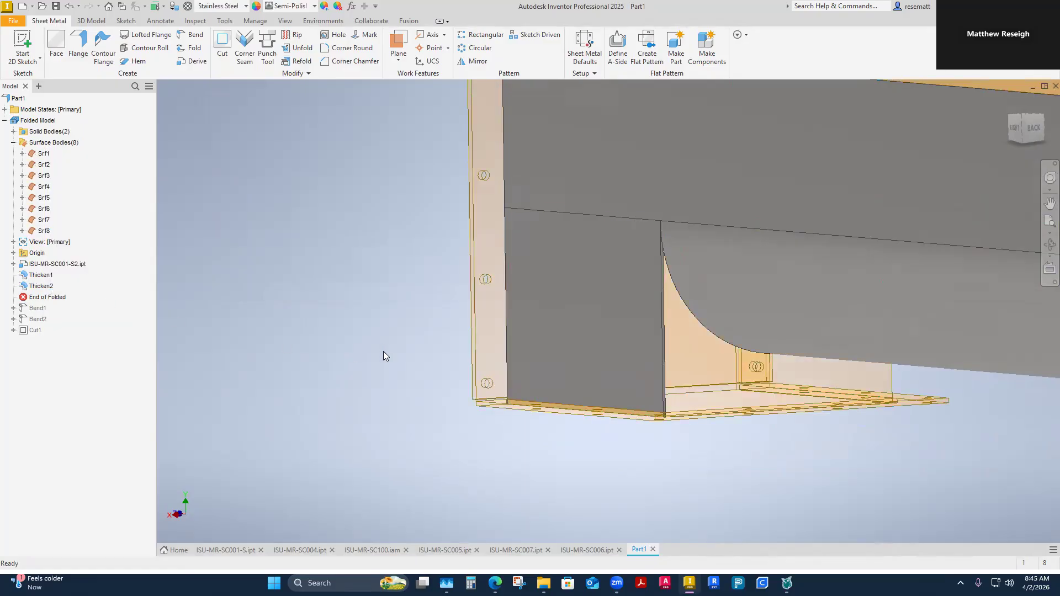
Step: Compare the discharge end and flanges of the ISU-MR-SC004 part with the panels in the ISU-MR-SC100 assembly
left_click(300, 549)
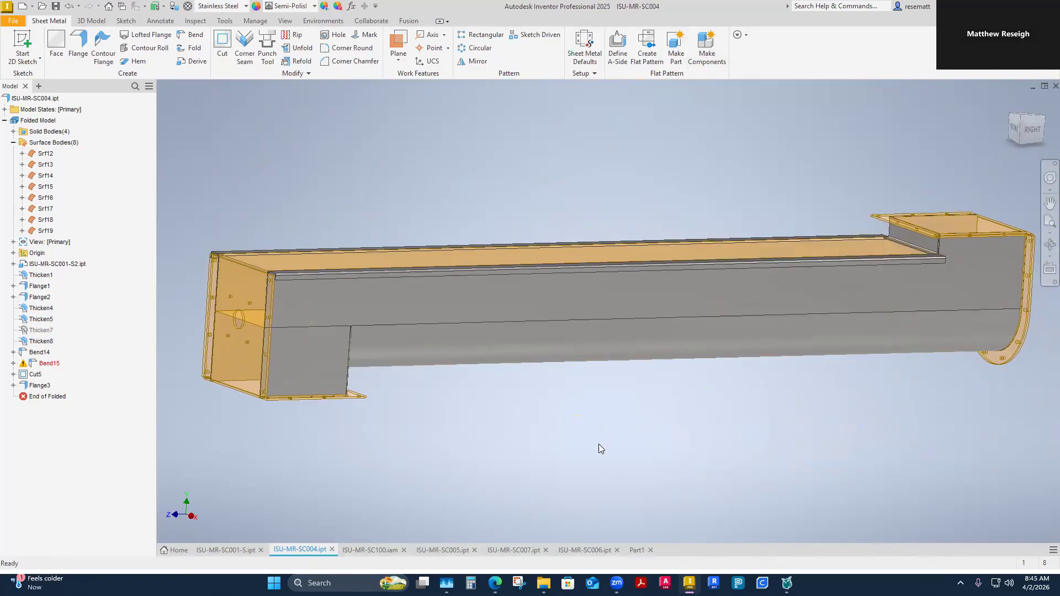
left_click(370, 550)
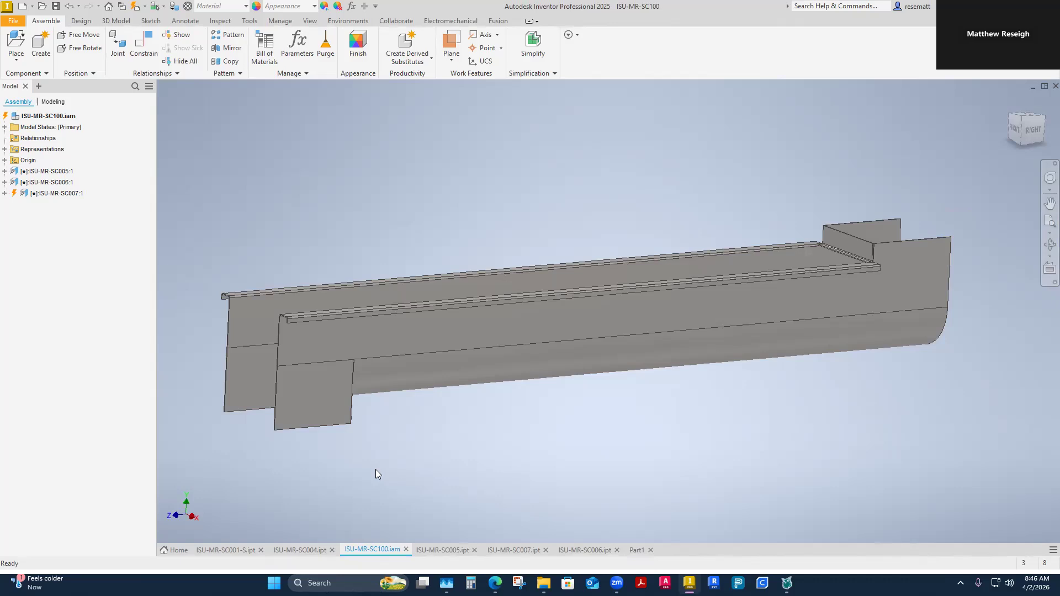
left_click(298, 549)
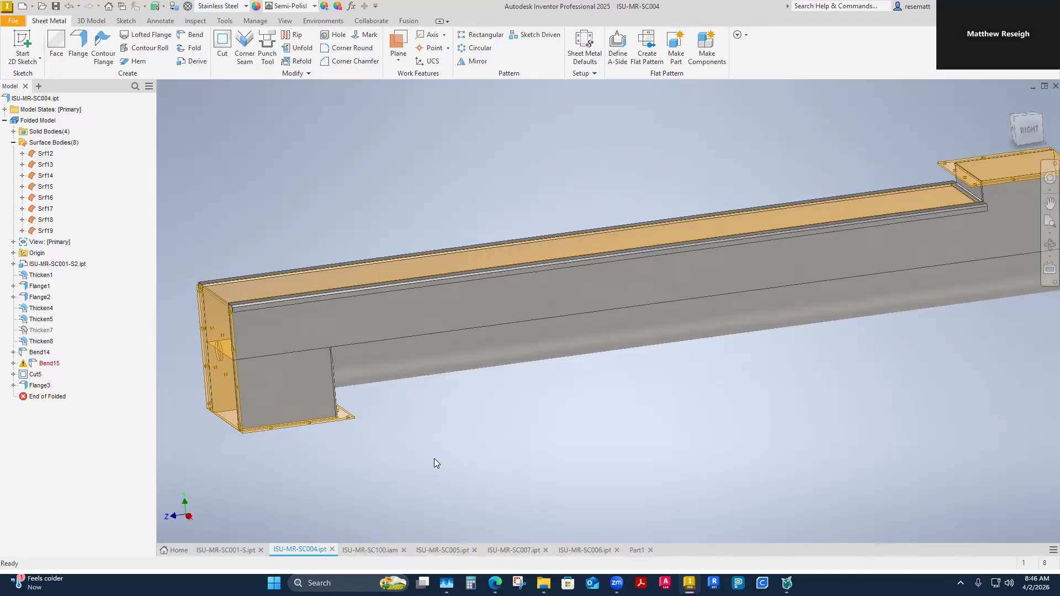
scroll(434, 458, "up", 1)
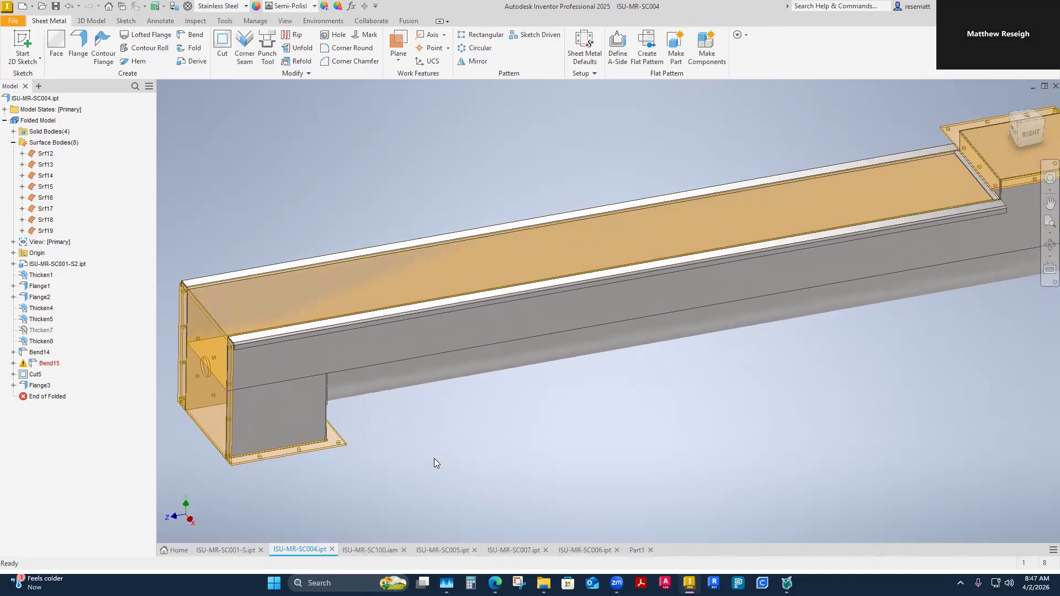
left_click(369, 549)
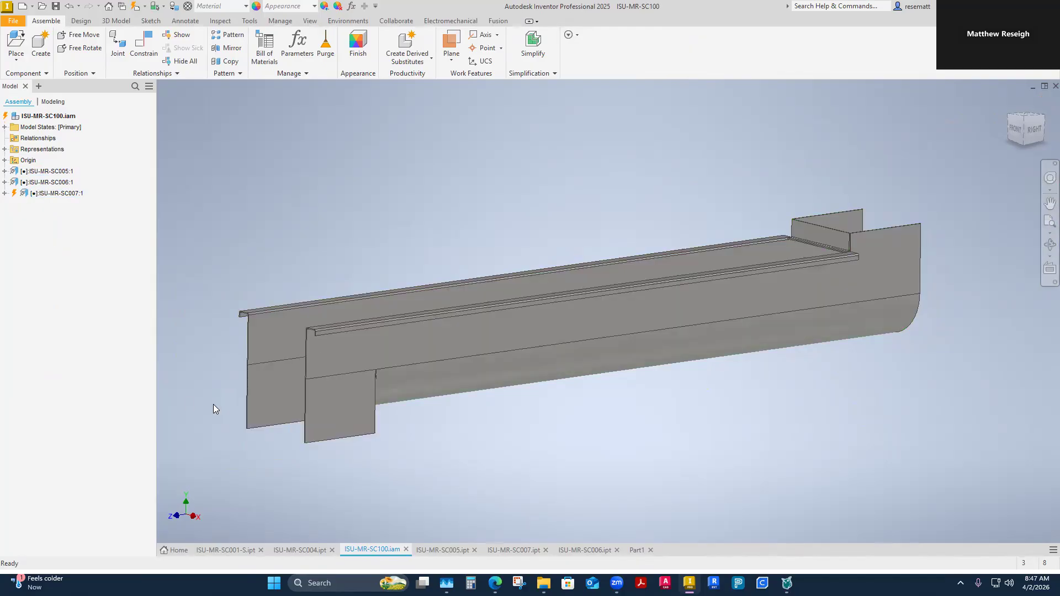
left_click(309, 550)
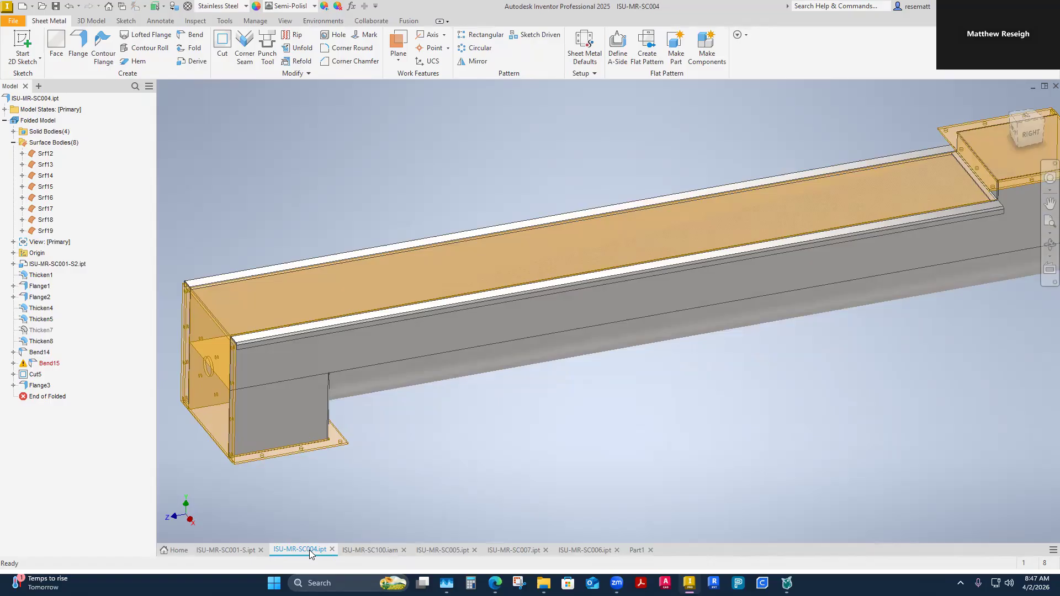
left_click(384, 549)
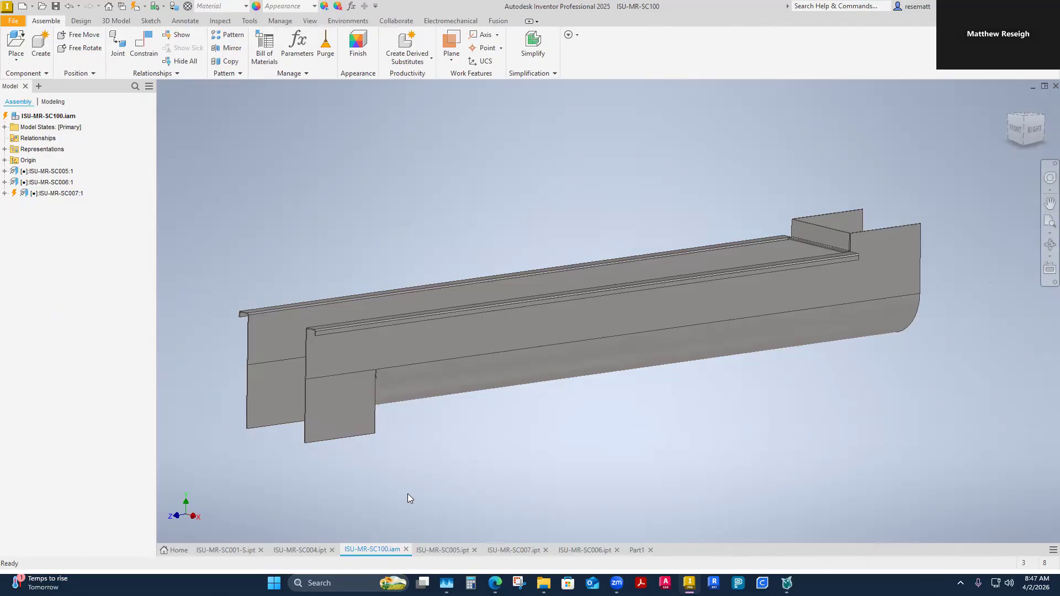
left_click(299, 548)
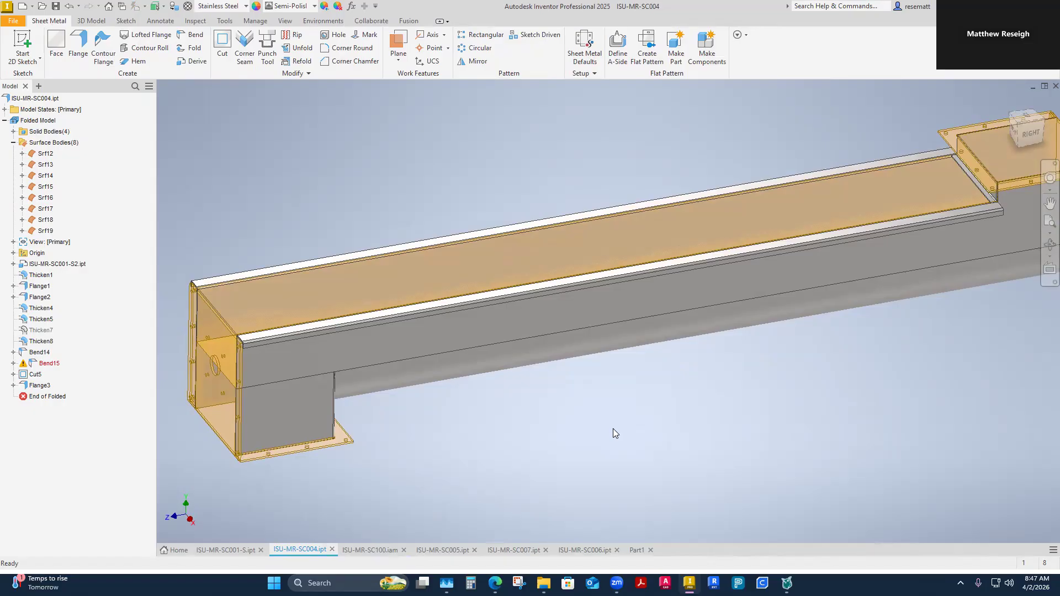
middle_click_drag(613, 428, 444, 446, "shift")
mouse_move(441, 404)
middle_mouse_down("shift")
mouse_move(530, 381)
mouse_move(541, 420)
mouse_move(443, 410)
middle_mouse_up("shift")
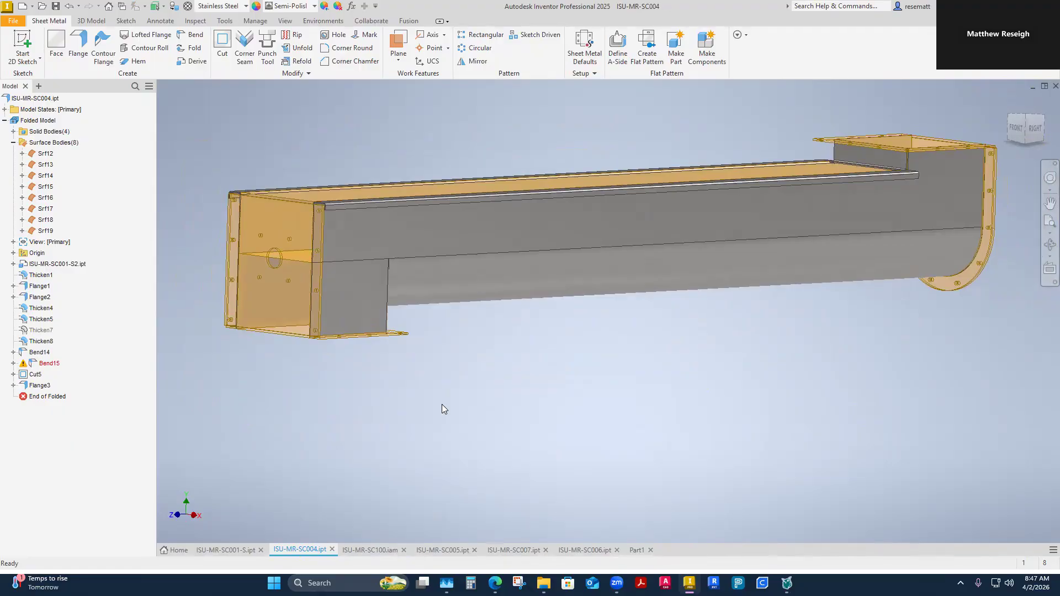
Step: Return to Part1 and examine the discharge box's side panel, its open cross plate area and the extent of Thicken2
left_click(636, 548)
scroll(459, 442, "down", 4)
scroll(460, 456, "up", 5)
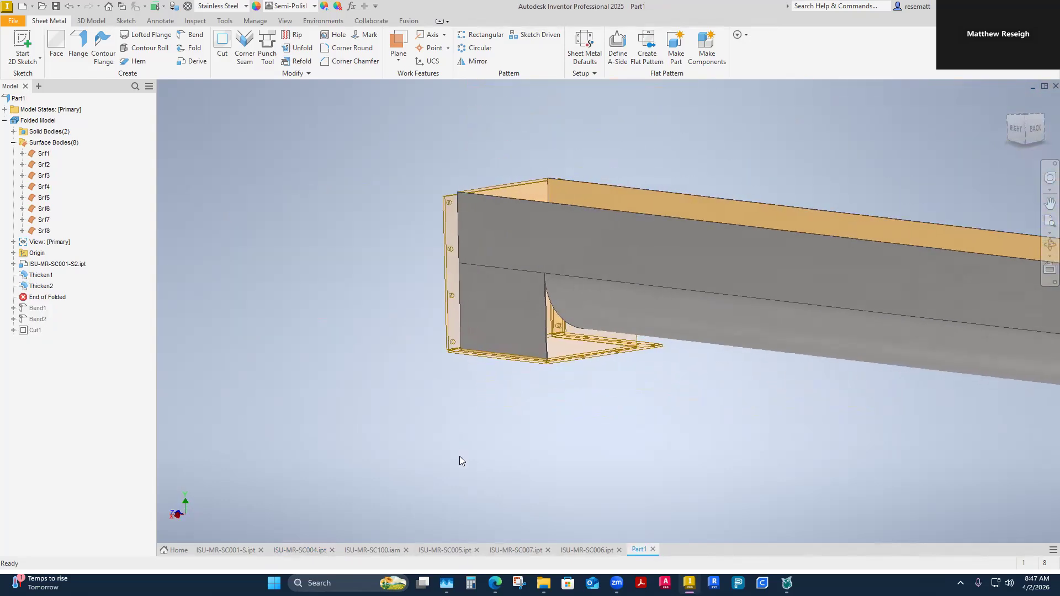
scroll(462, 460, "up", 1)
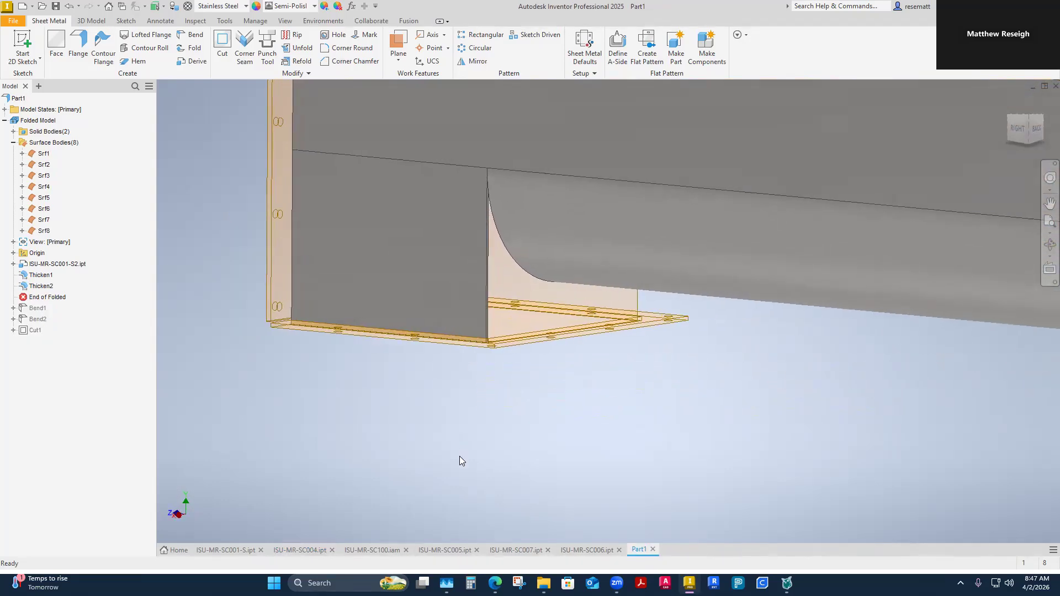
left_click(45, 287)
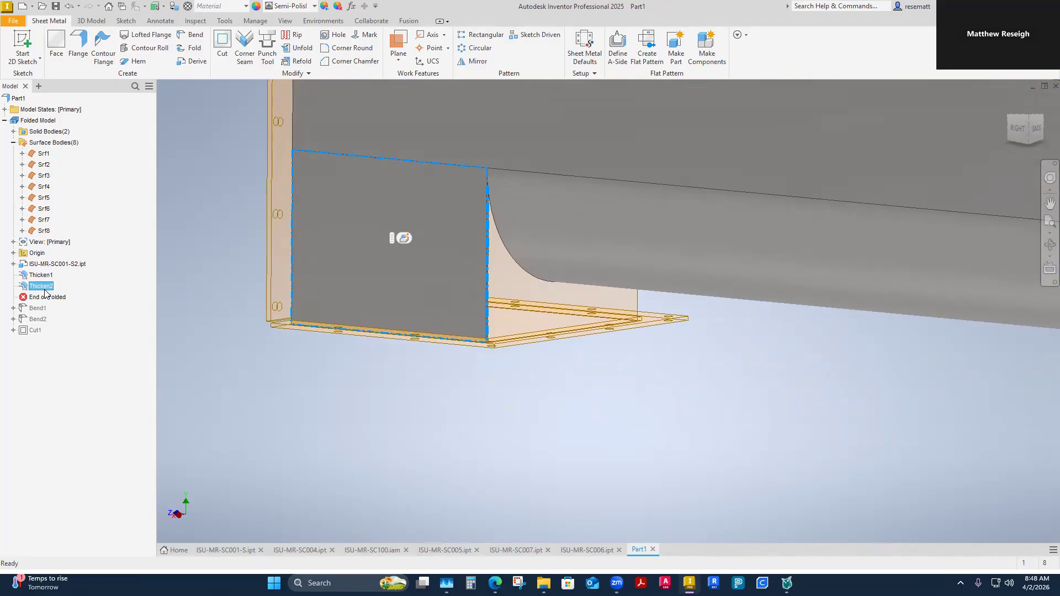
left_click(326, 447)
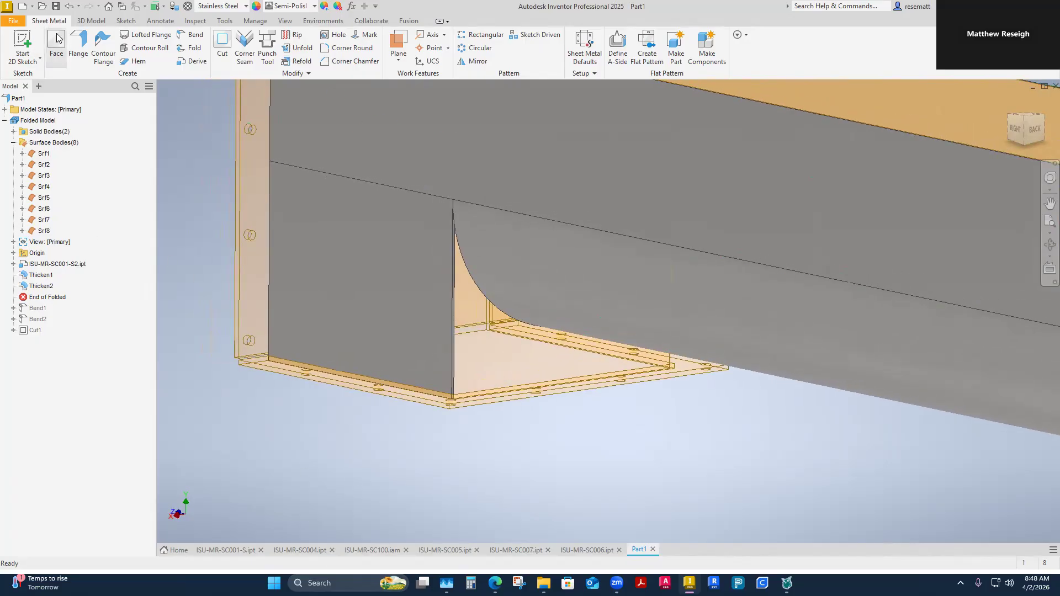
Step: Thicken the discharge box's cross plate face by the Thickness parameter as a new solid body
left_click(91, 20)
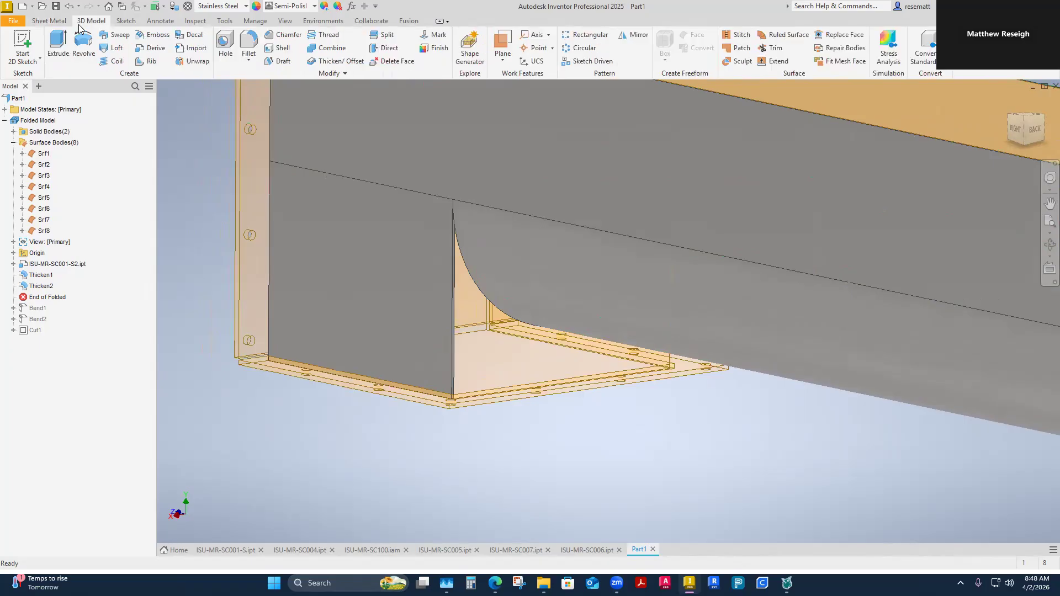
left_click(331, 61)
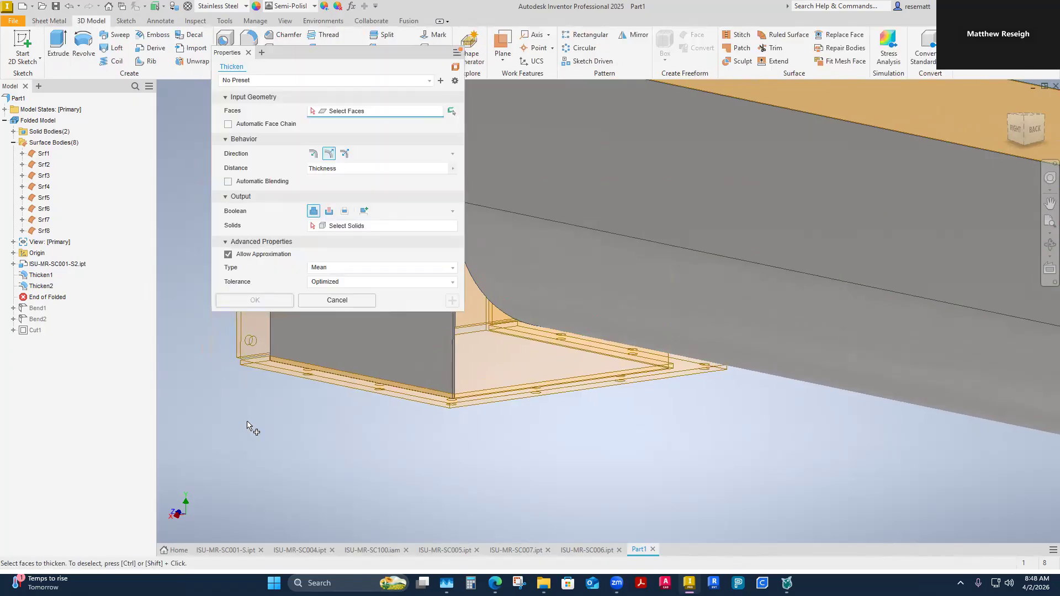
left_click(492, 360)
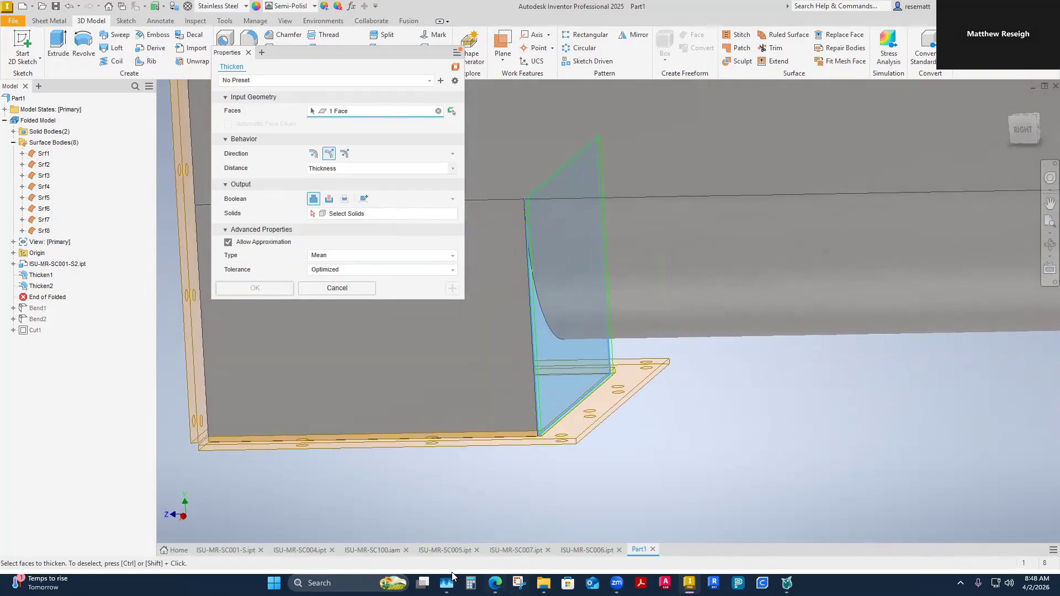
left_click(363, 200)
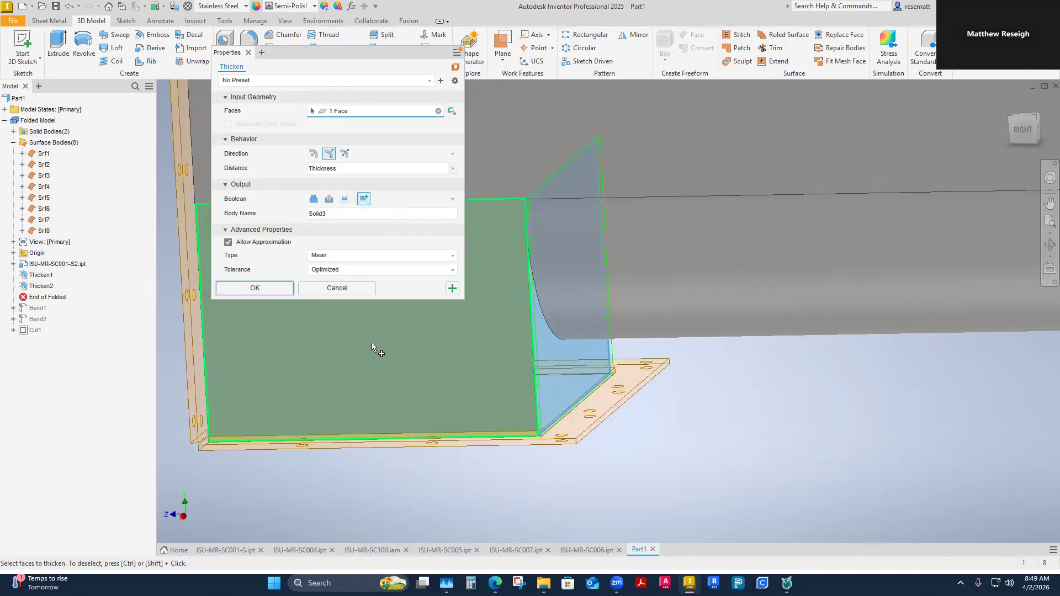
left_click(267, 289)
scroll(433, 499, "up", 3)
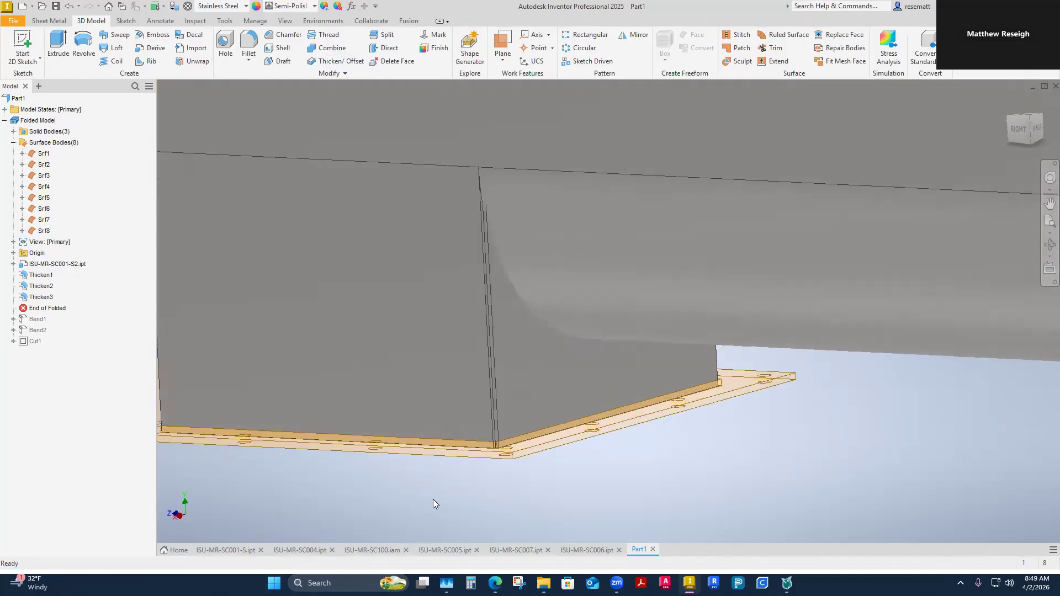
scroll(424, 501, "up", 3)
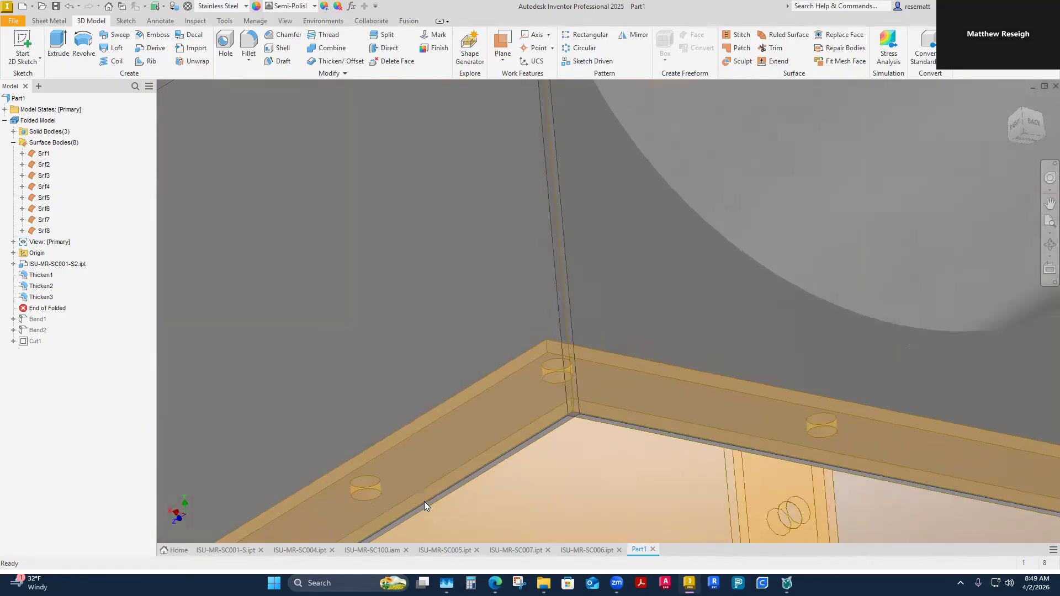
Step: Thicken the discharge box's opposite side face by the Thickness parameter as a separate new solid body
left_click(13, 131)
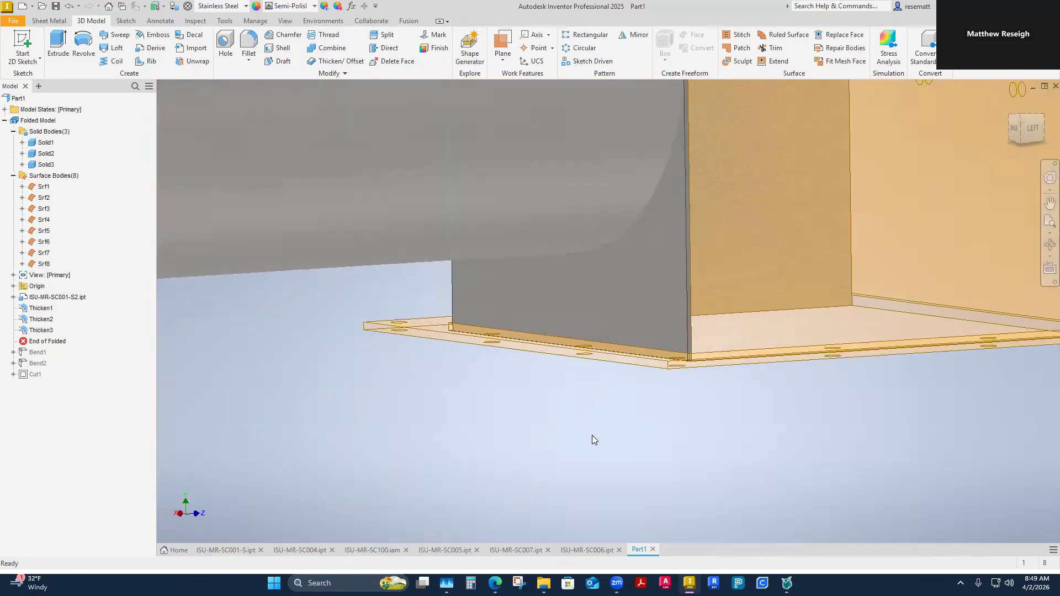
left_click(335, 61)
left_click(622, 350)
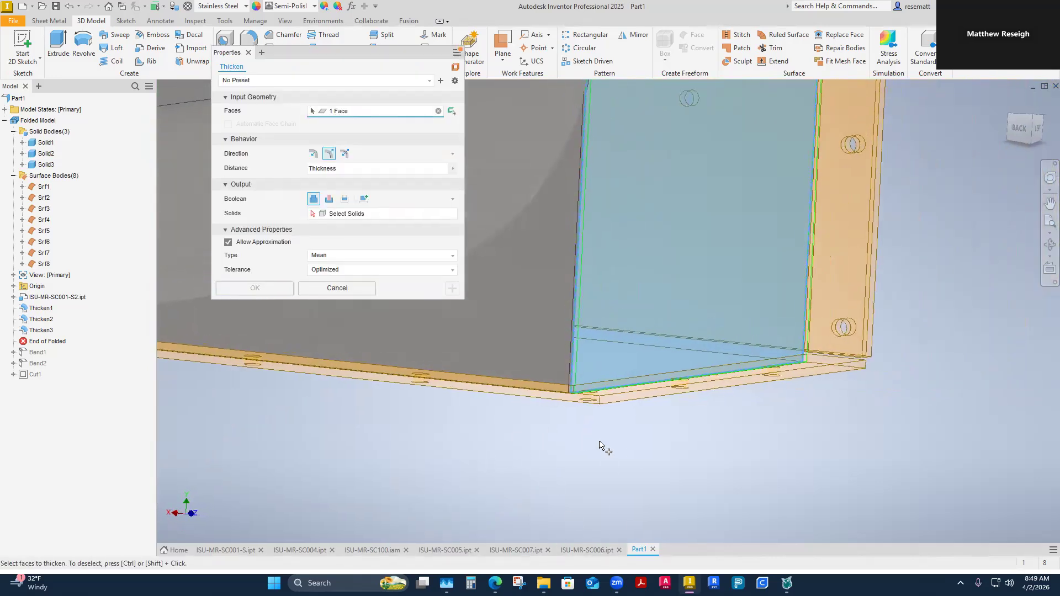
left_click(363, 198)
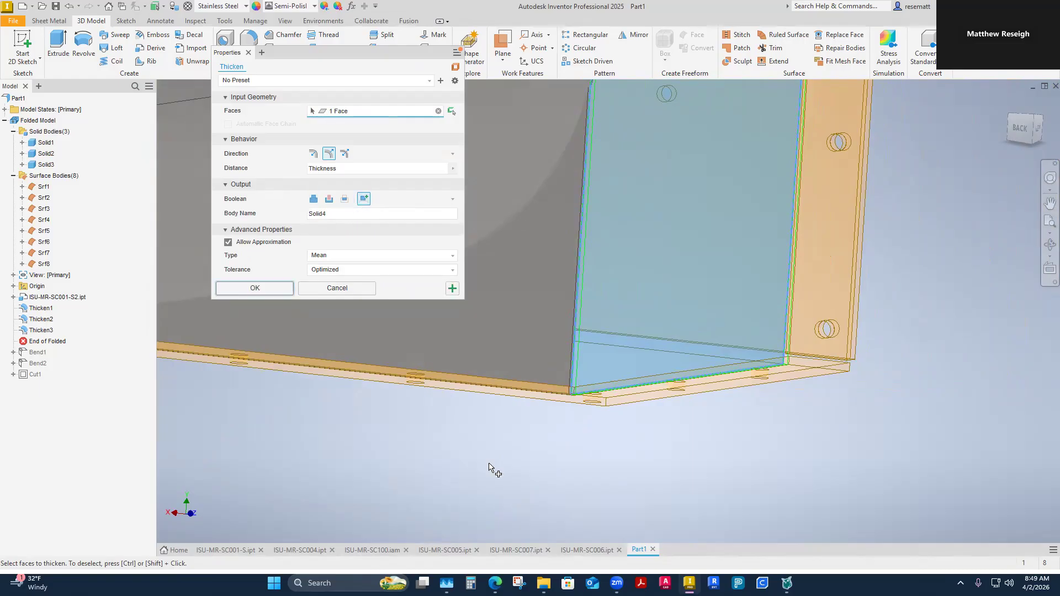
left_click(254, 287)
scroll(376, 456, "down", 2)
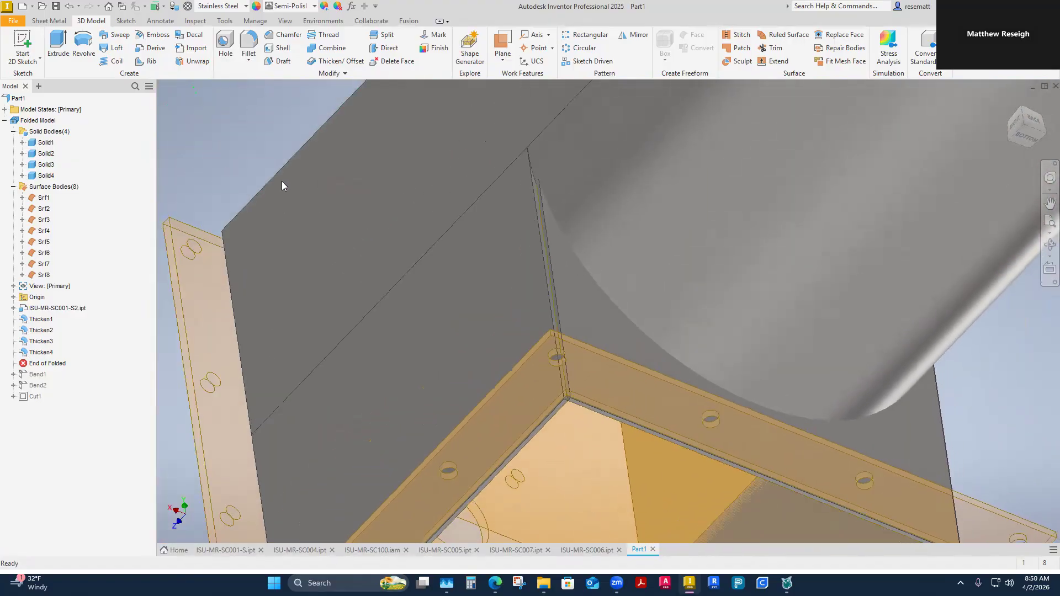
Step: Join the first side panel and the cross plate with a bend along their adjoining vertical edges, using the BendRadius parameter
left_click(48, 20)
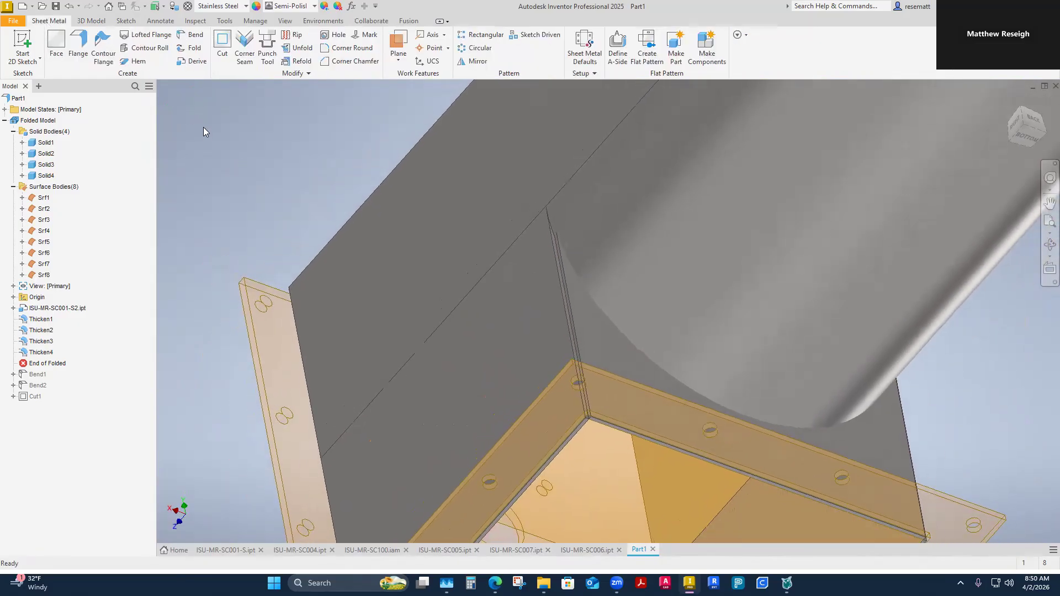
left_click(190, 36)
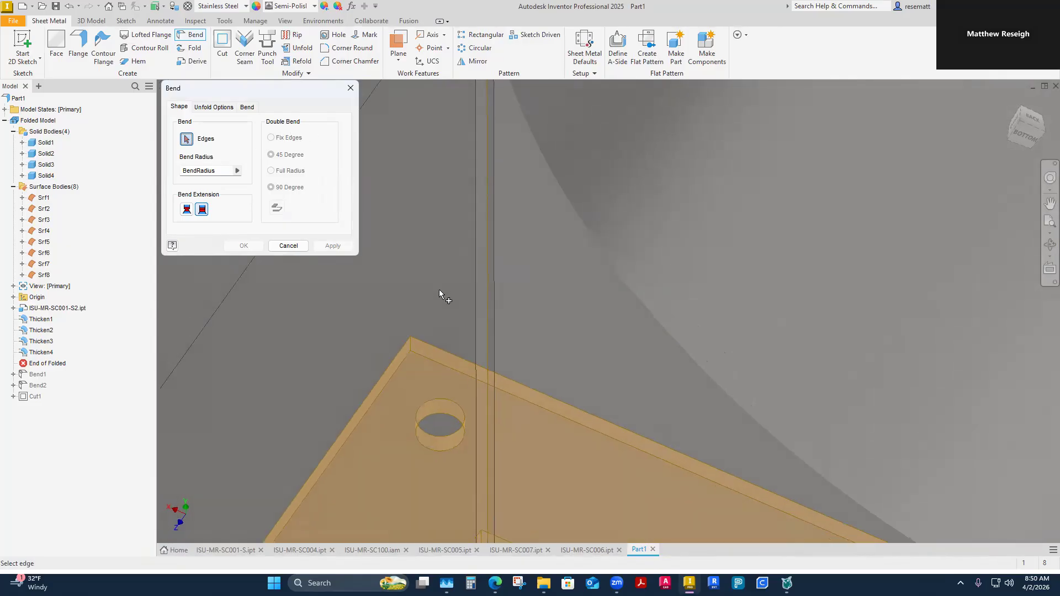
left_click(469, 299)
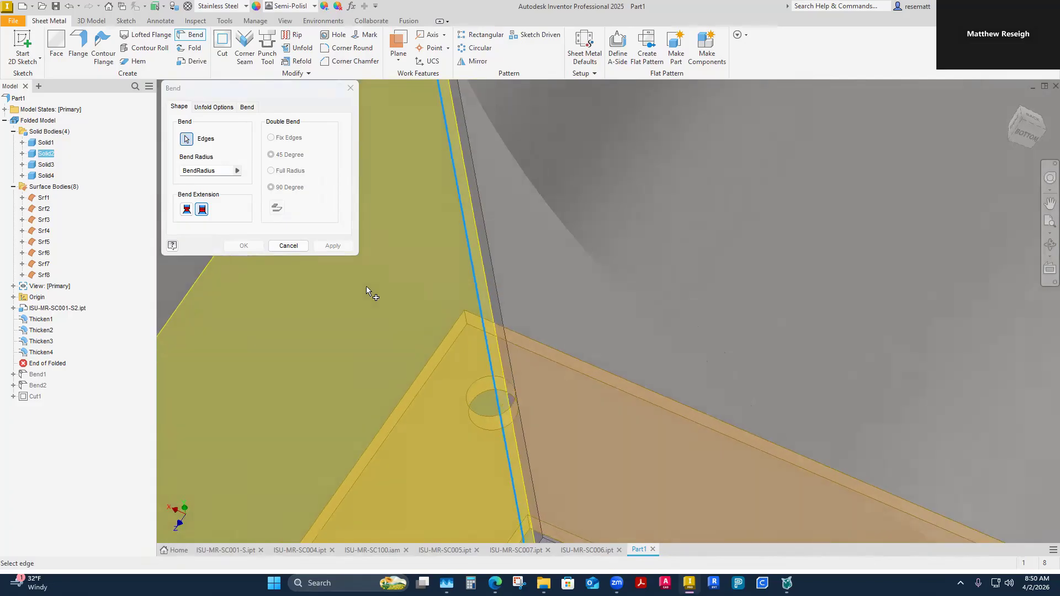
left_click(477, 287)
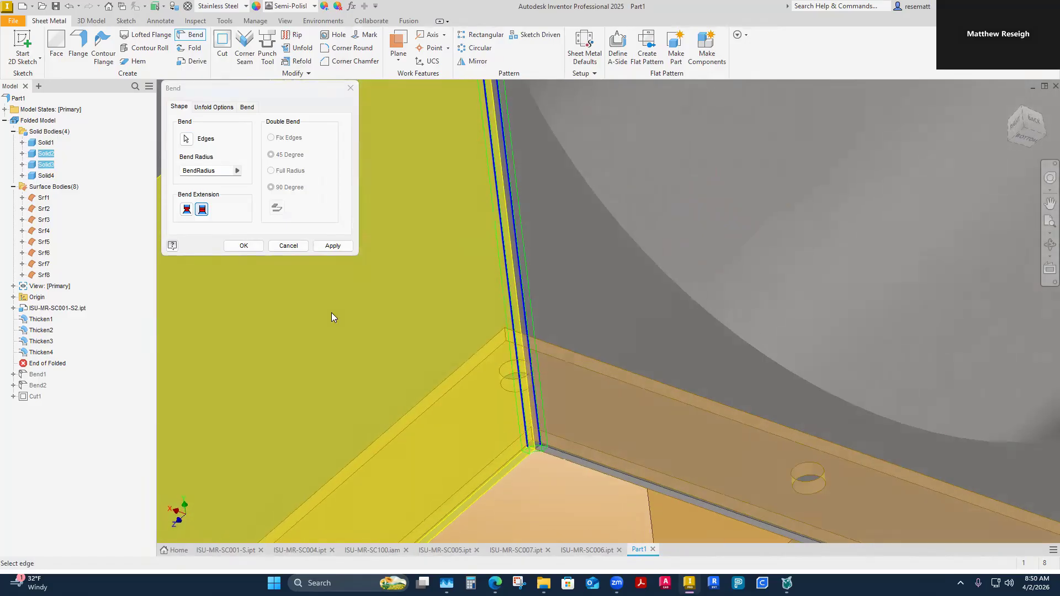
left_click(244, 246)
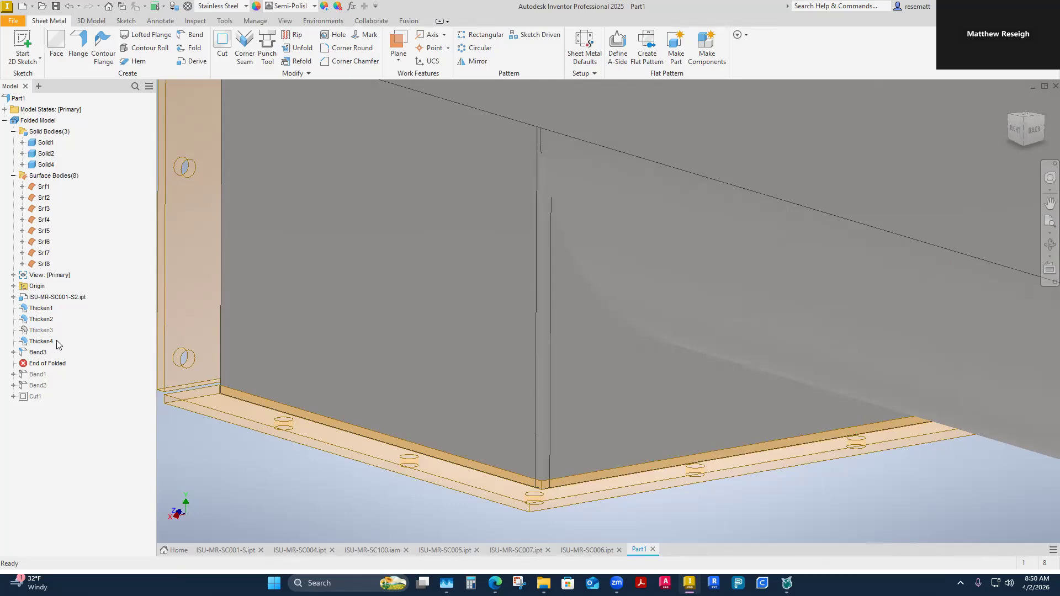
left_click(35, 331)
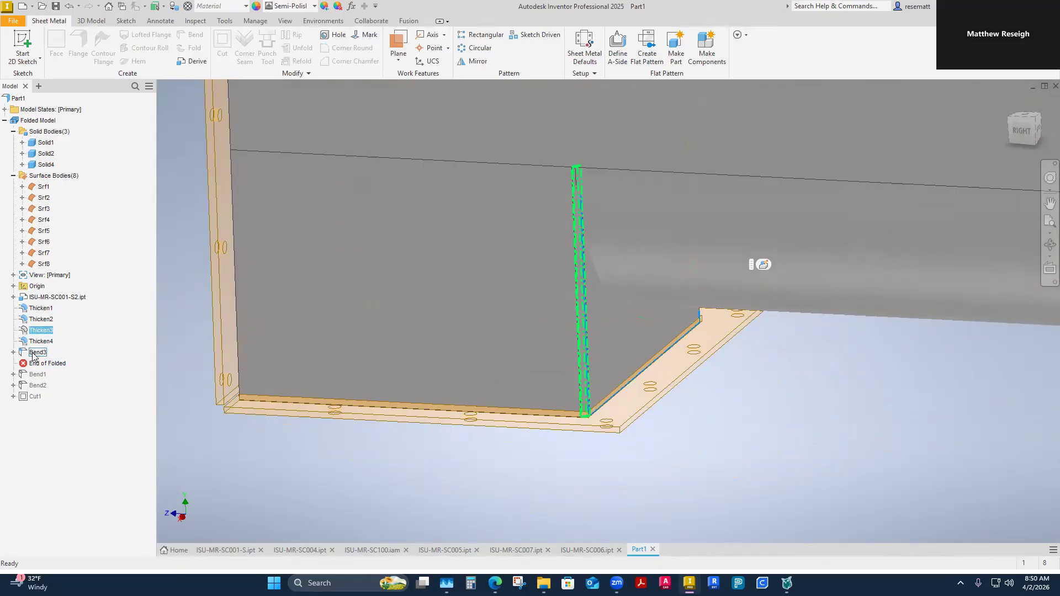
left_click(126, 384)
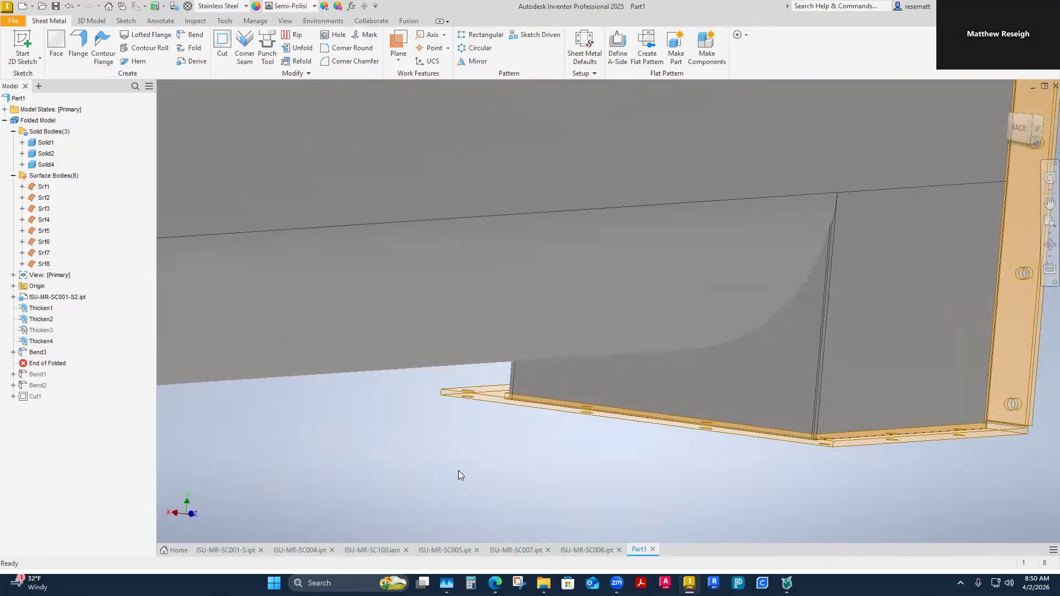
Step: Bend the cross plate's other vertical edge to the opposite side panel, using the BendRadius parameter
left_click(190, 34)
scroll(507, 367, "up", 5)
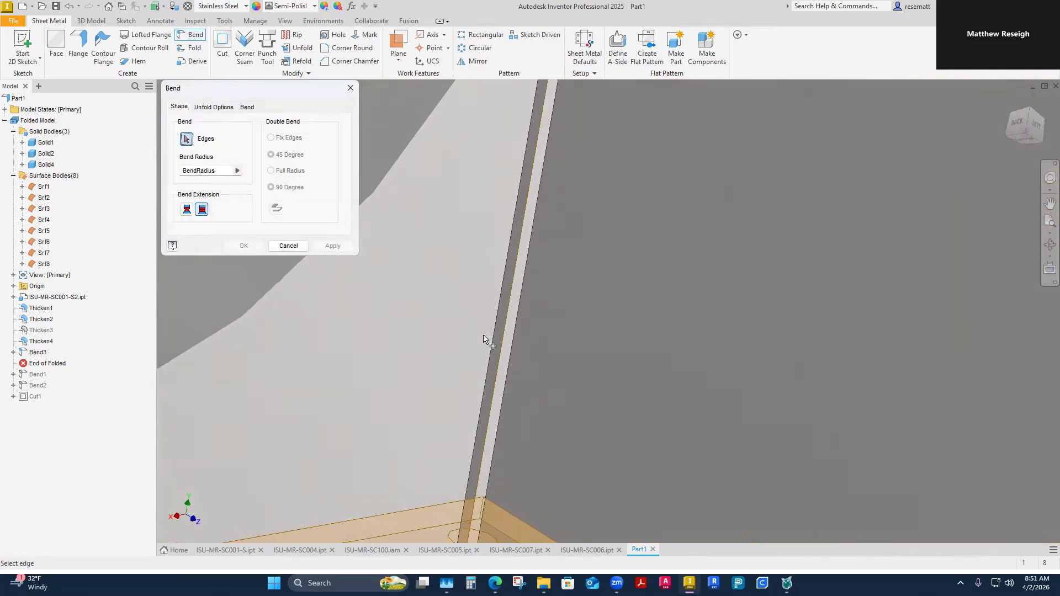
left_click(496, 364)
scroll(470, 413, "down", 5)
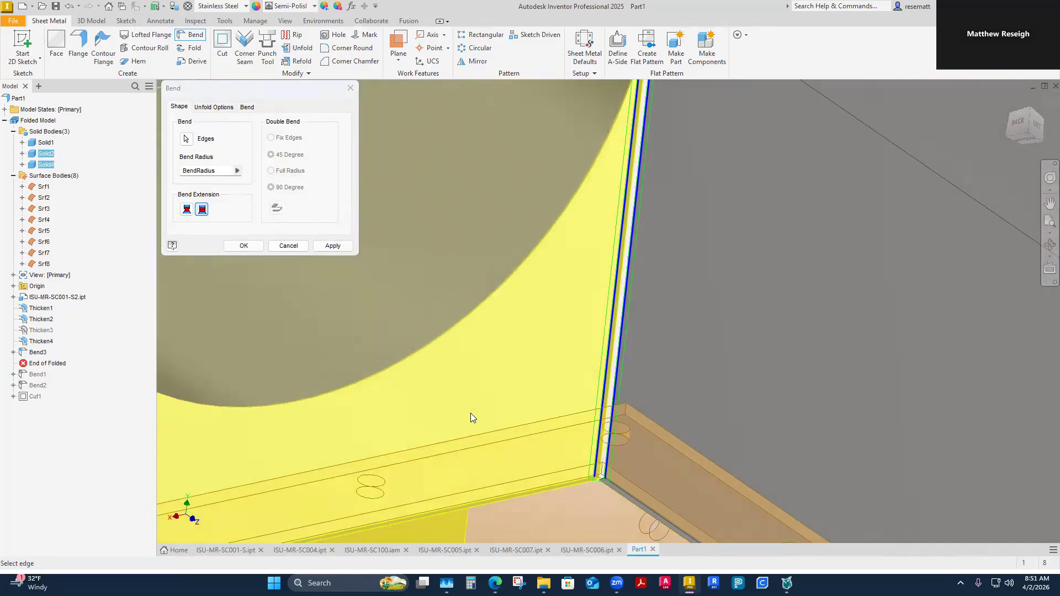
left_click(243, 245)
scroll(497, 400, "down", 3)
middle_click_drag(496, 400, 486, 447, "shift")
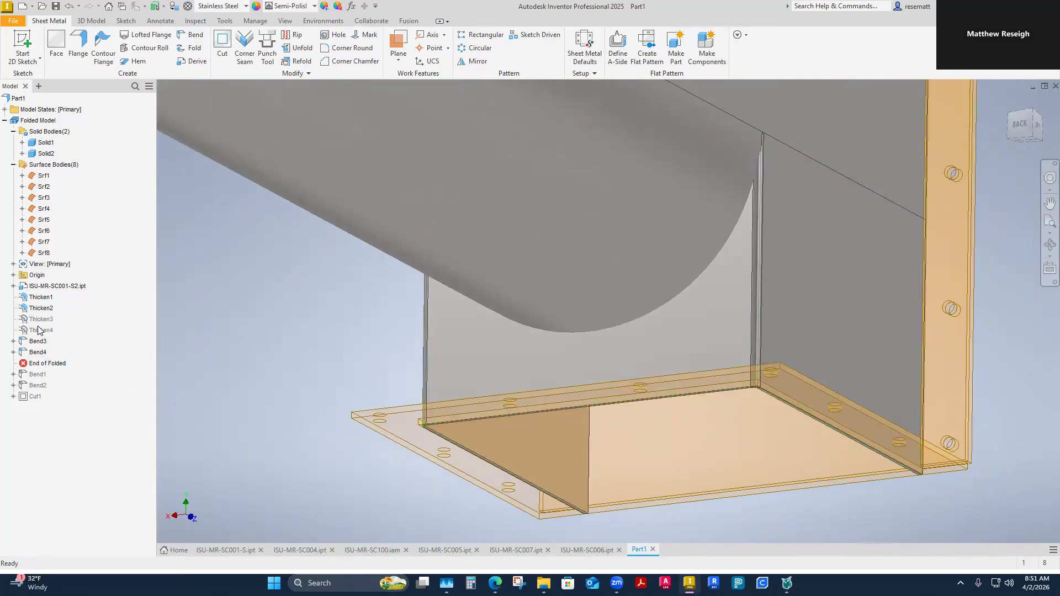
middle_click_drag(271, 347, 270, 347, "shift")
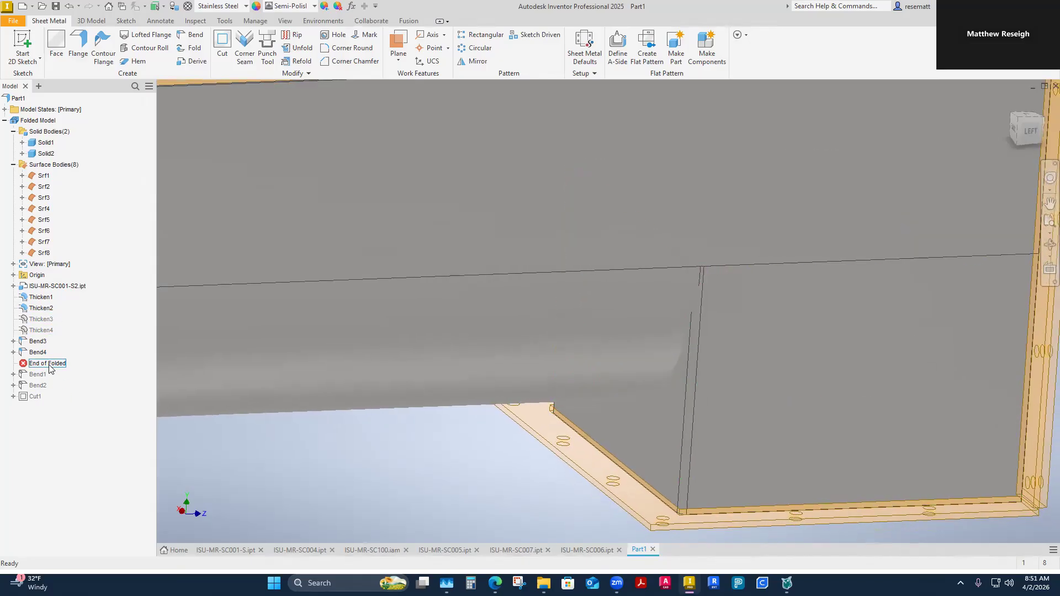
Step: Move the End of Folded marker below Cut1, accept the reorder, and delete Bend1 and Bend2 while keeping their dependent sketches and features
left_click_drag(49, 367, 46, 399)
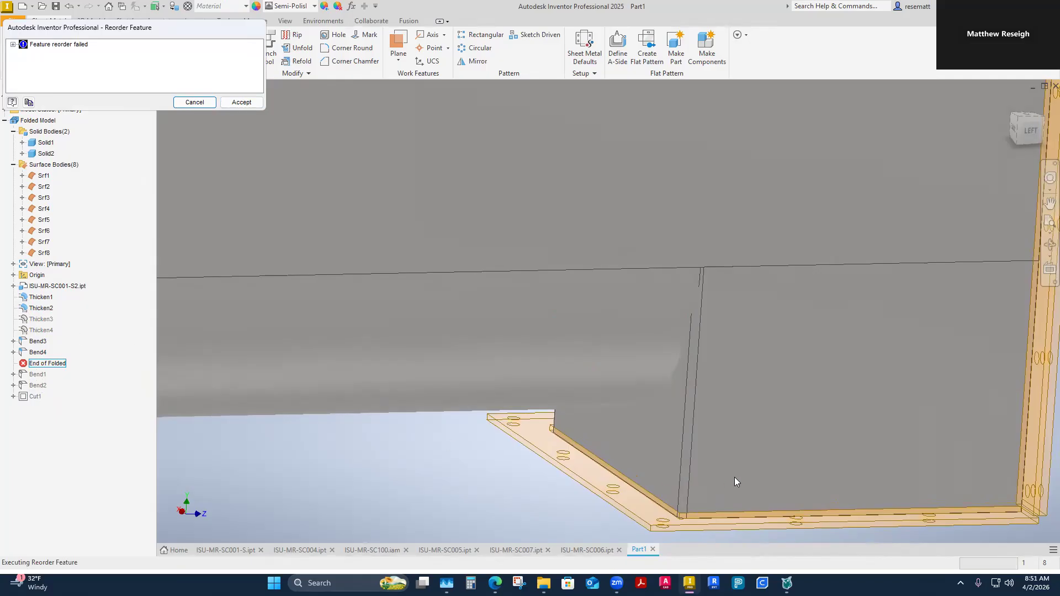
left_click(249, 105)
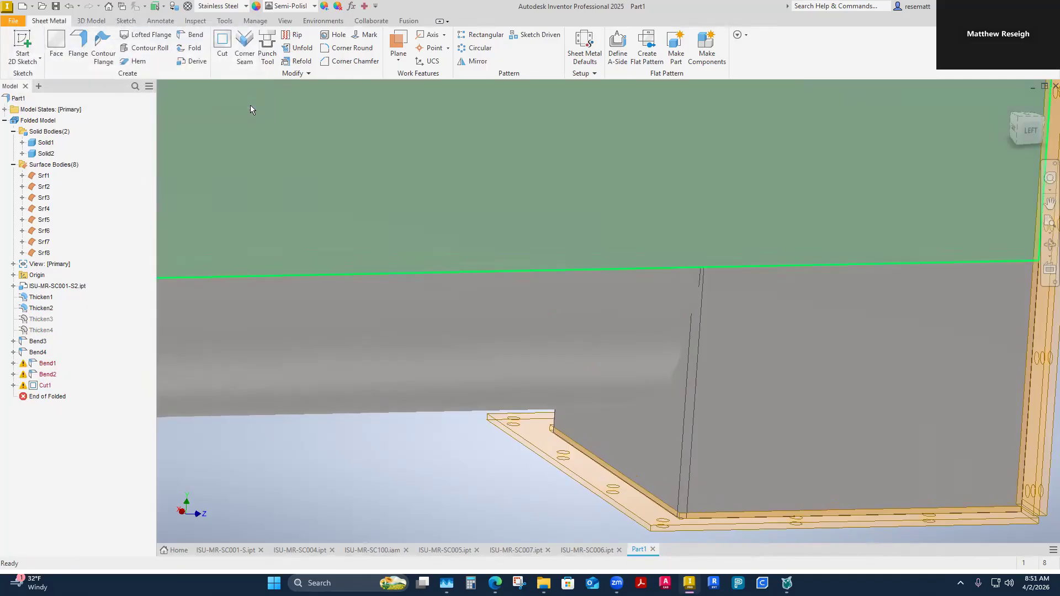
left_click(48, 364)
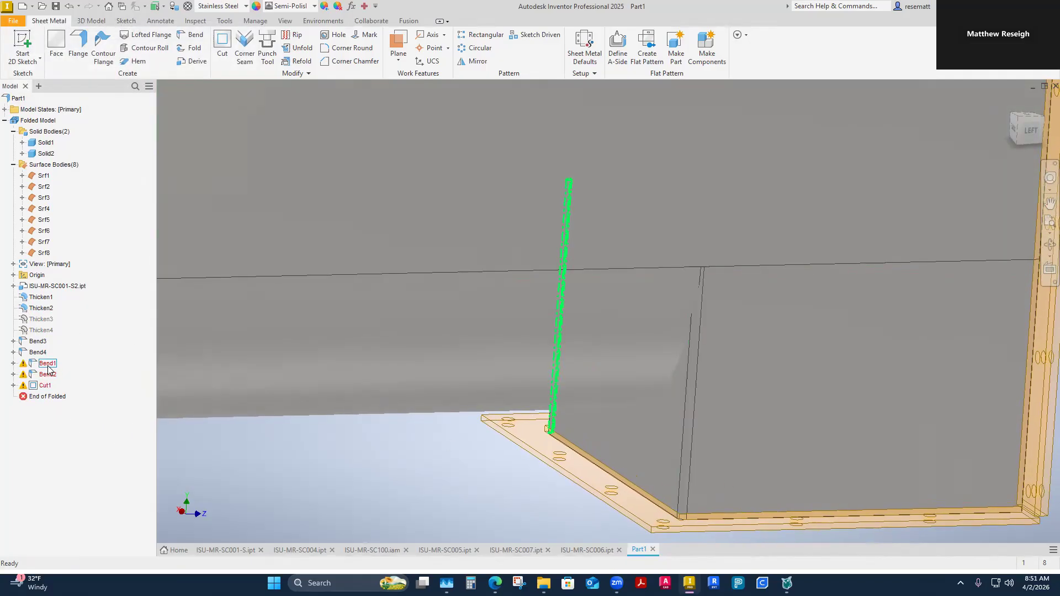
left_click(48, 374, "ctrl")
right_click(48, 374)
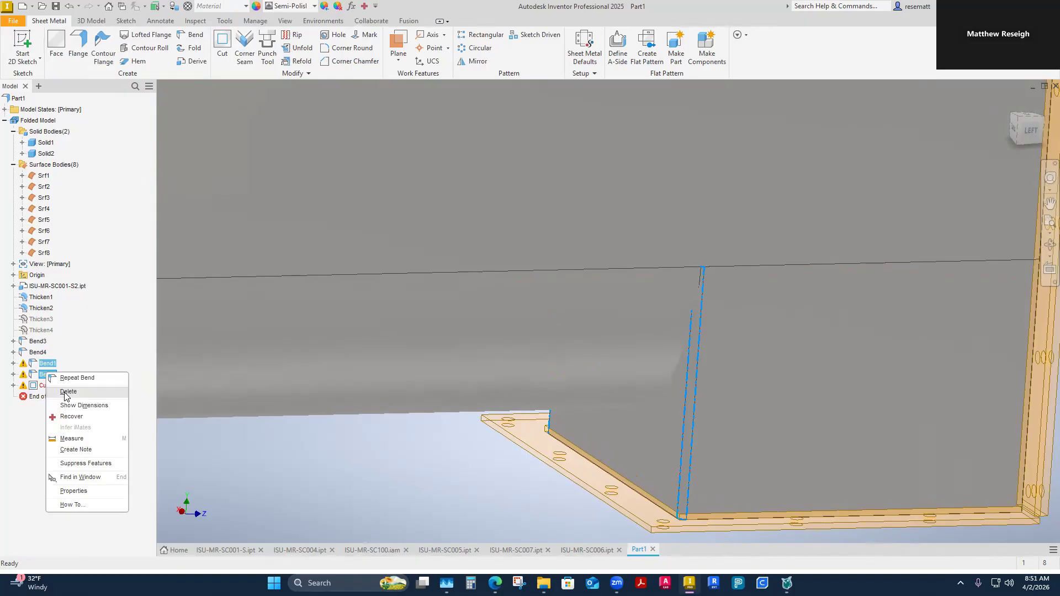
left_click(65, 392)
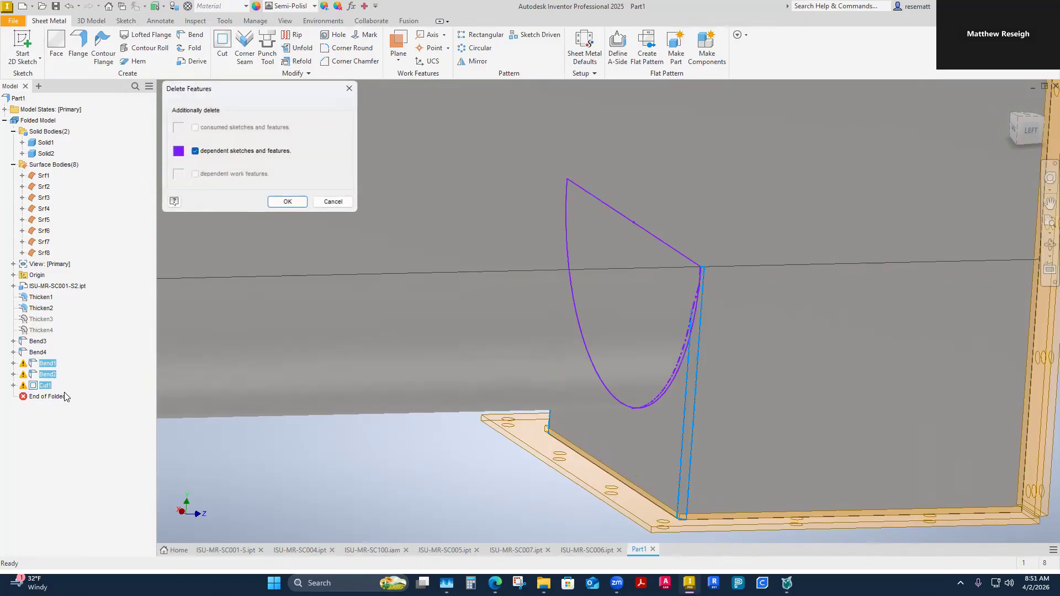
left_click(195, 152)
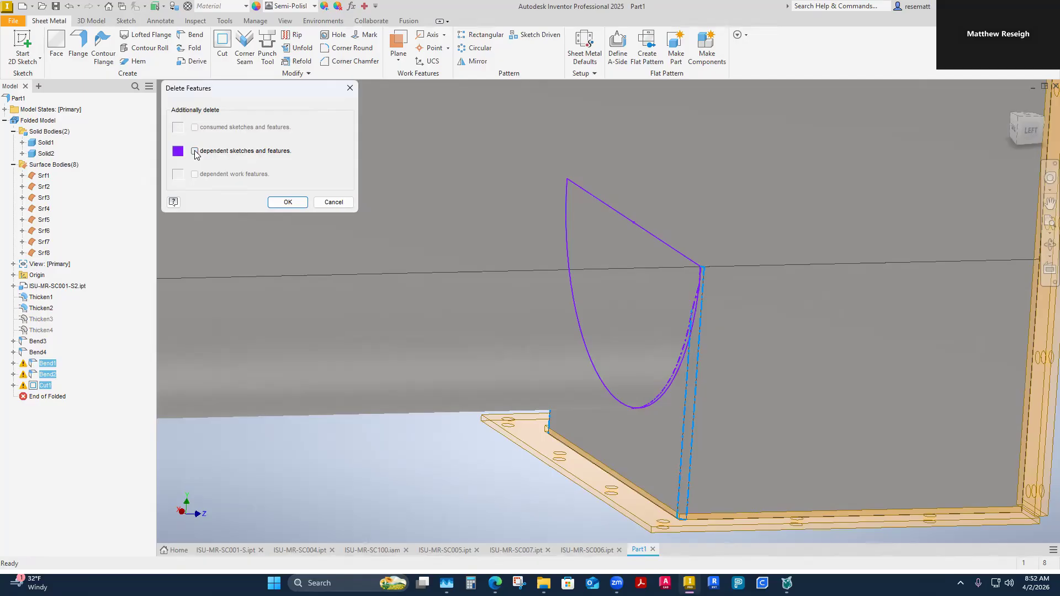
left_click(288, 203)
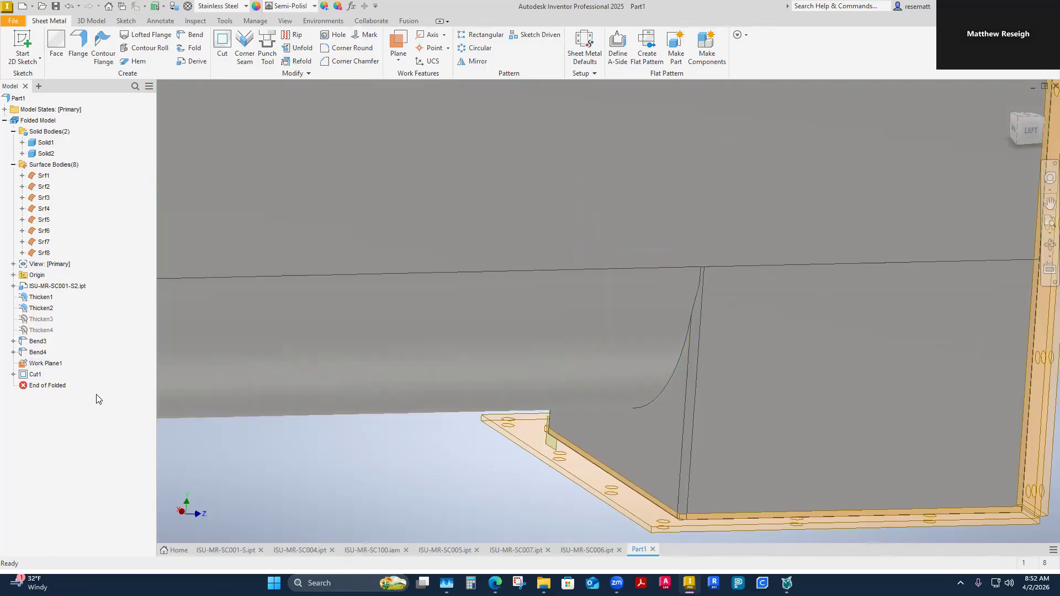
right_click(46, 368)
left_click(72, 398)
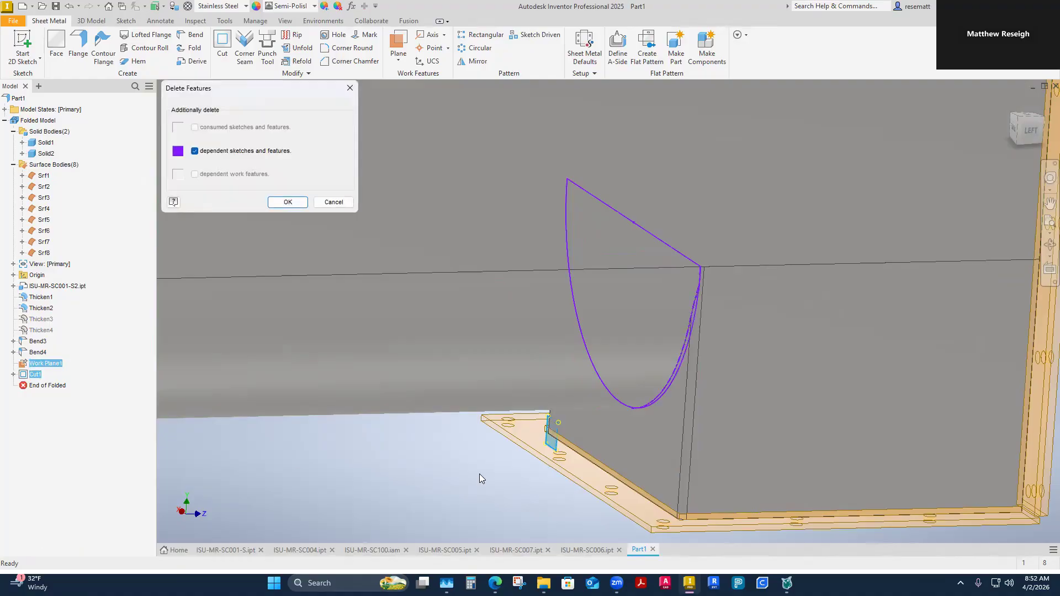
left_click(333, 202)
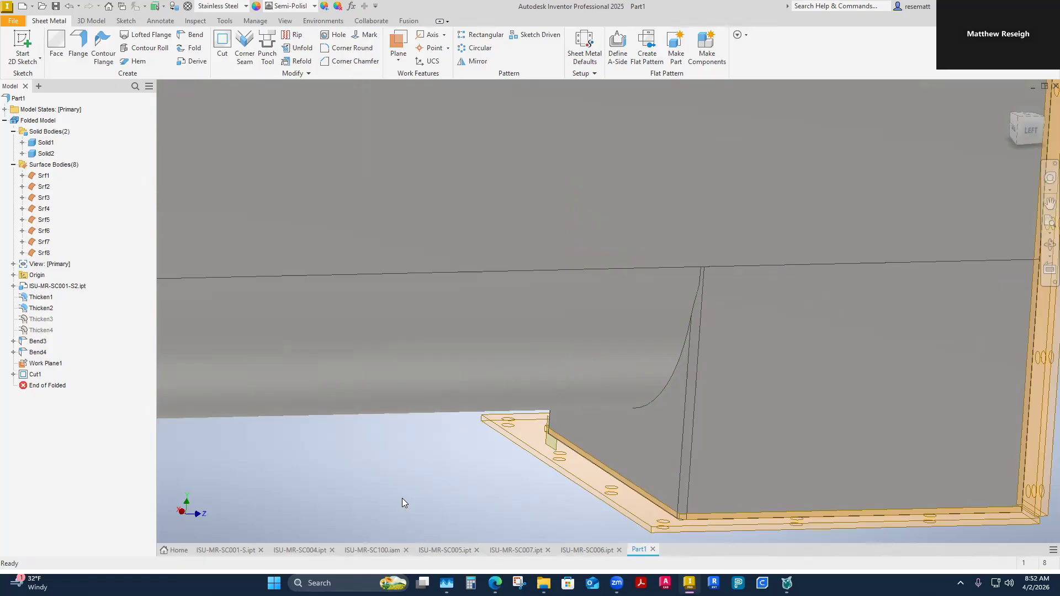
Step: Examine the discharge box's bent corners and the curved cut where the cross plate meets the trough
middle_click_drag(643, 471, 773, 472, "shift")
middle_click_drag(601, 477, 460, 389, "shift")
middle_click_drag(514, 469, 492, 477, "shift")
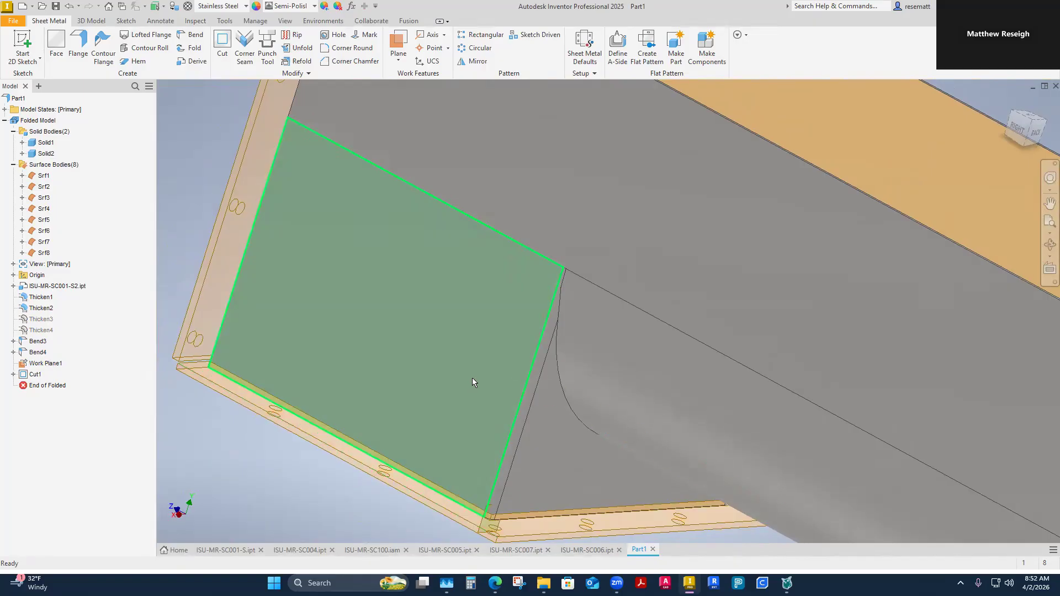
mouse_move(472, 378)
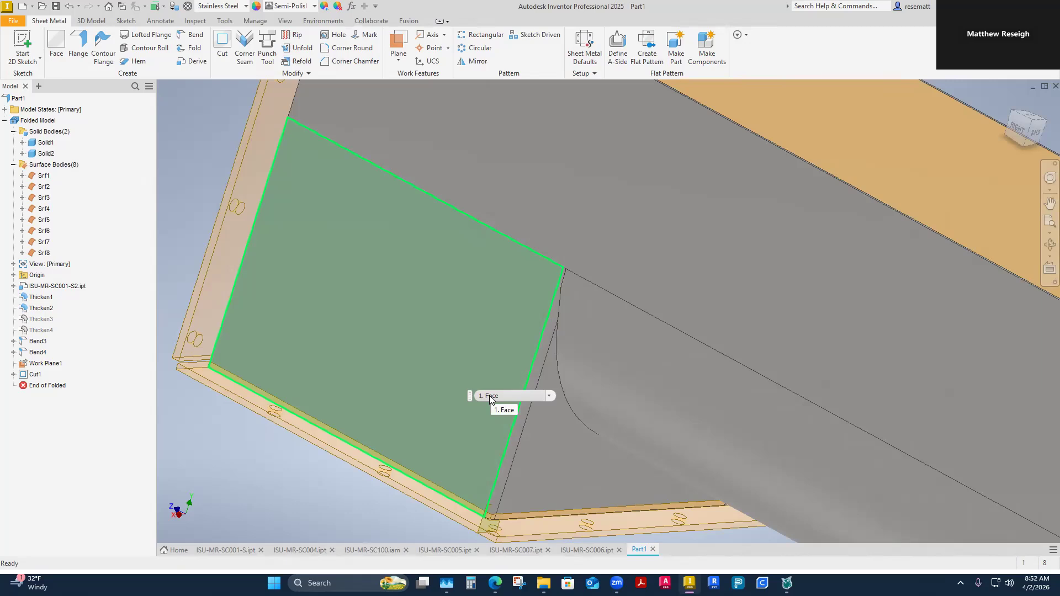
middle_click_drag(536, 364, 461, 403, "shift")
scroll(462, 403, "down", 5)
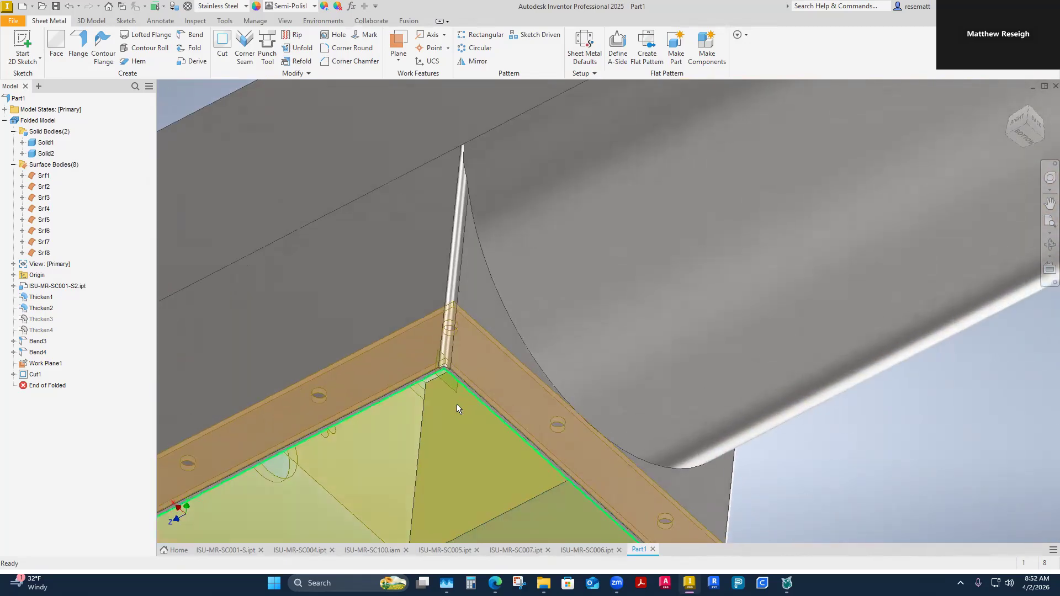
mouse_move(457, 406)
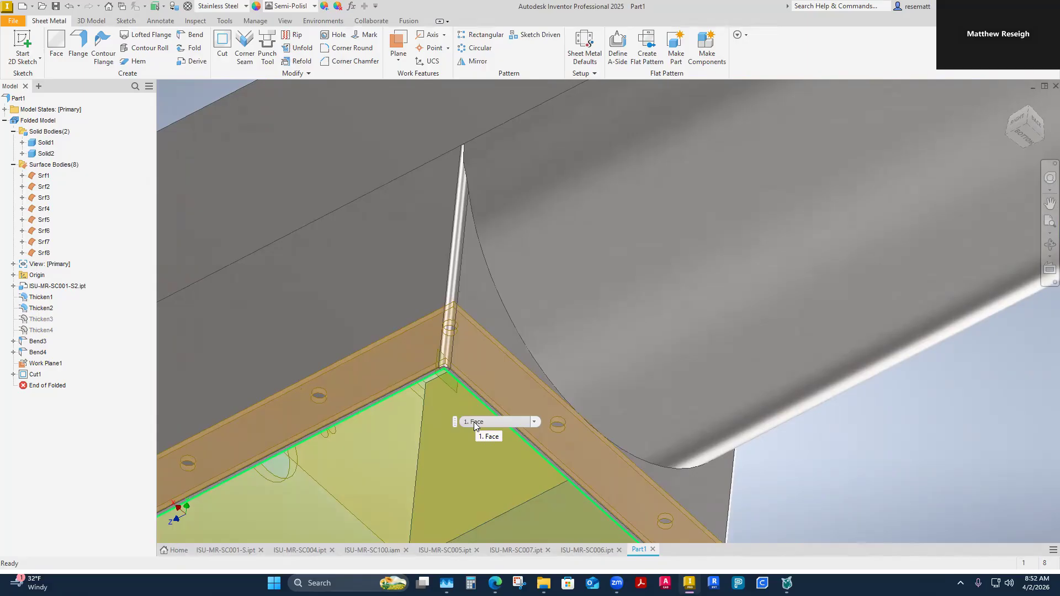
middle_click_drag(166, 310, 40, 374, "shift")
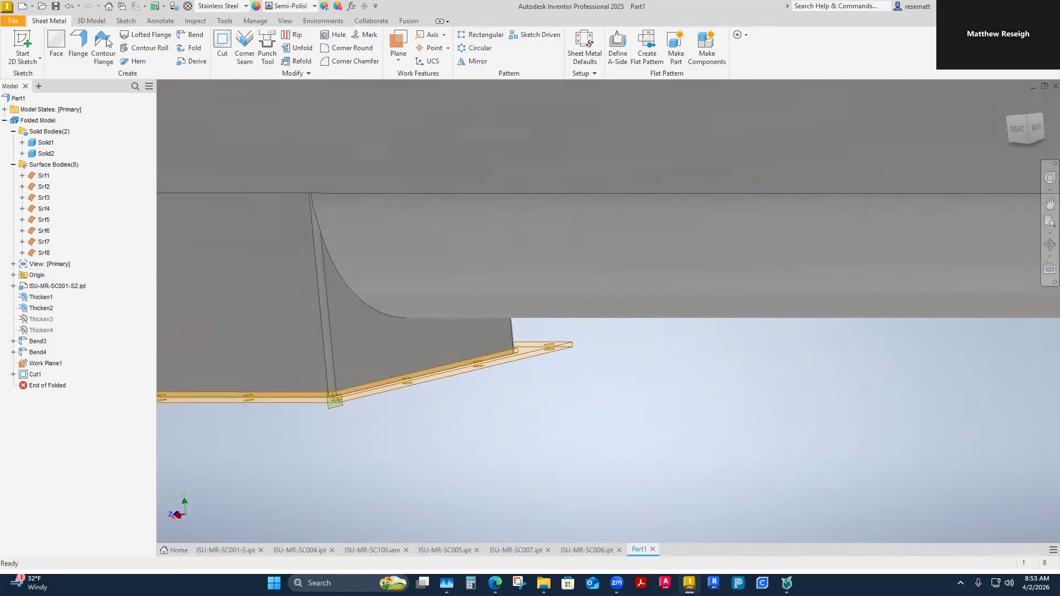
Step: Undo the deletion of Bend1 and Bend2, leaving the part unsaved
left_click(58, 7)
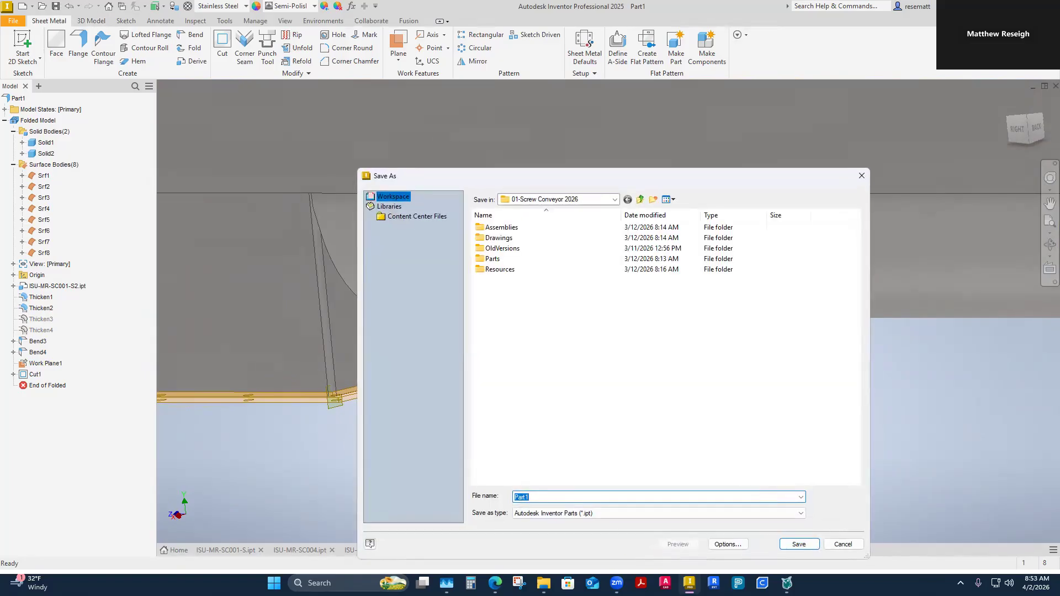
left_click(830, 535)
left_click(67, 6)
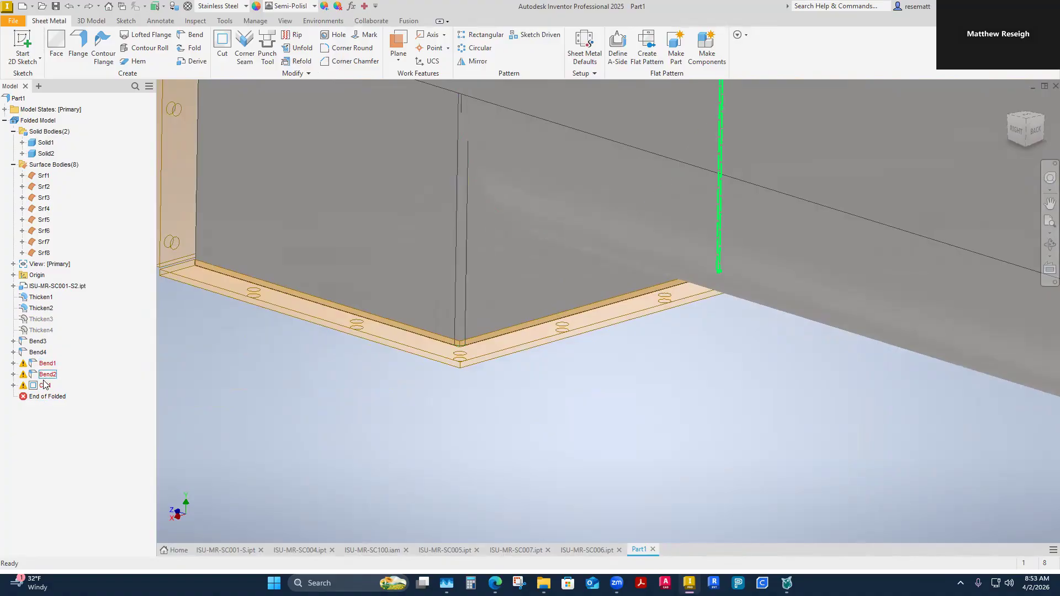
middle_click_drag(302, 434, 345, 428, "shift")
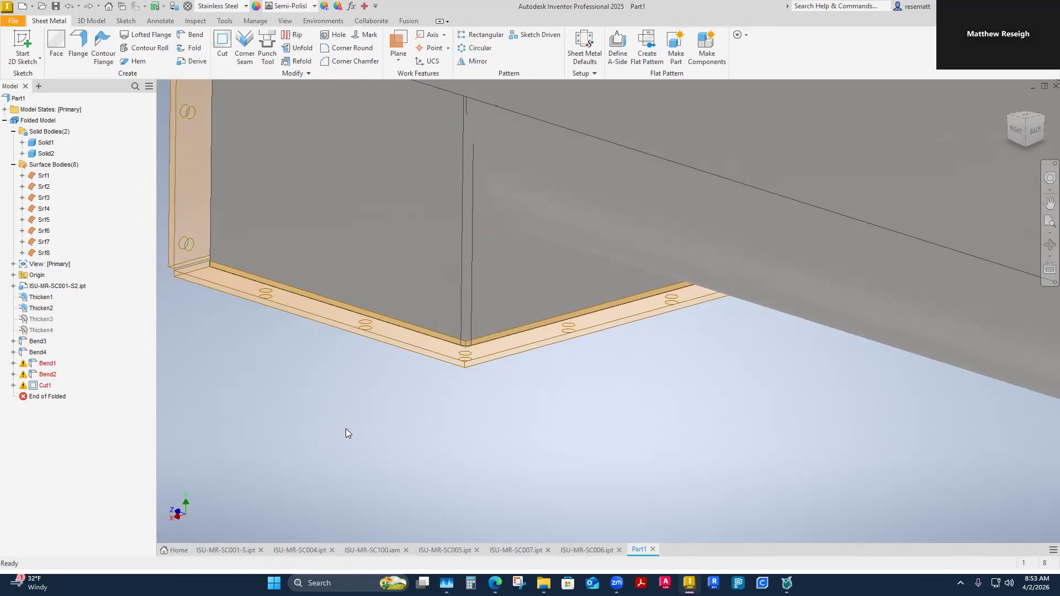
Step: Delete Bend1 and Bend2 together with their dependent sketches and features, including Cut1
left_click(47, 363)
left_click(48, 375, "ctrl")
right_click(48, 378)
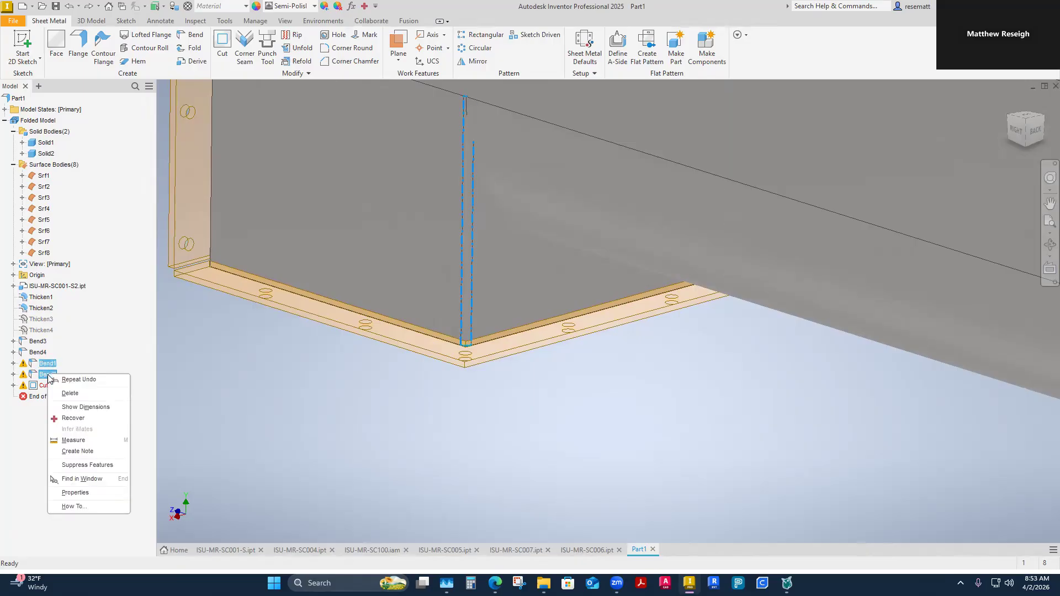
left_click(62, 394)
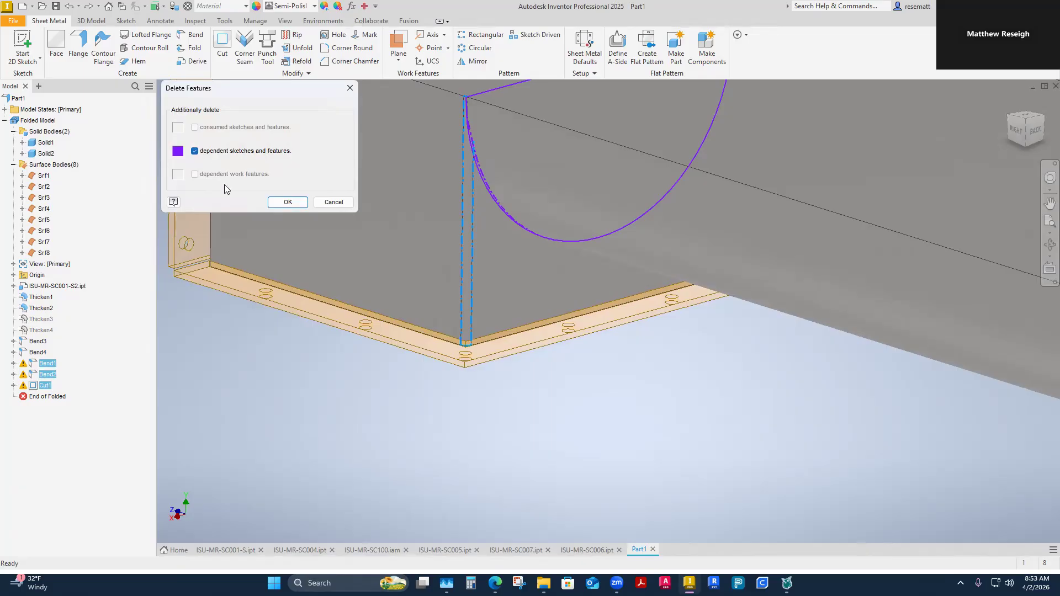
left_click(286, 203)
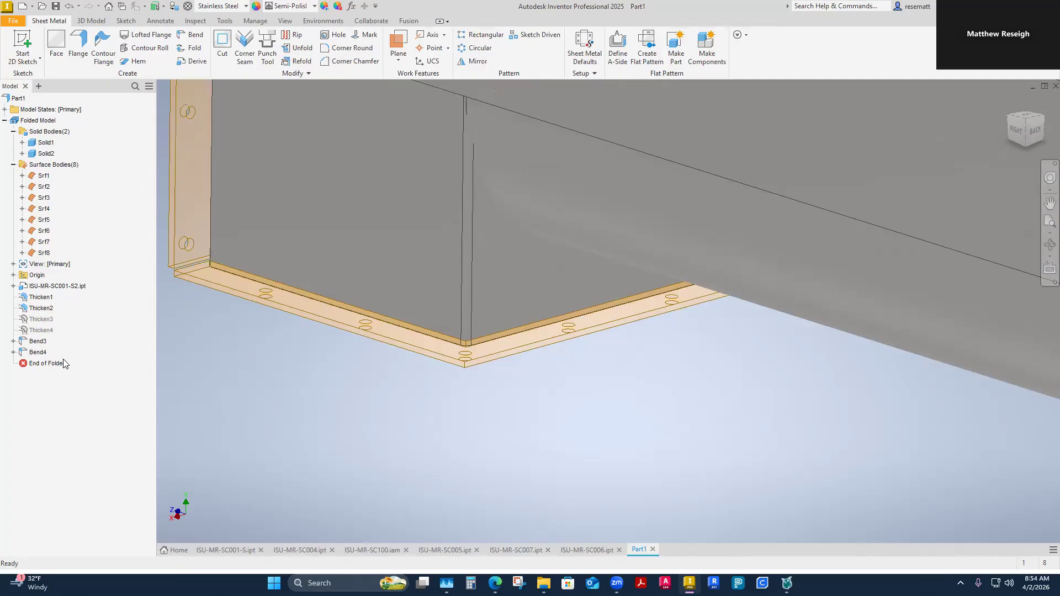
Step: Hide all surface bodies, Srf1 through Srf8, leaving only the solid bodies displayed
middle_click_drag(305, 361, 340, 208, "shift")
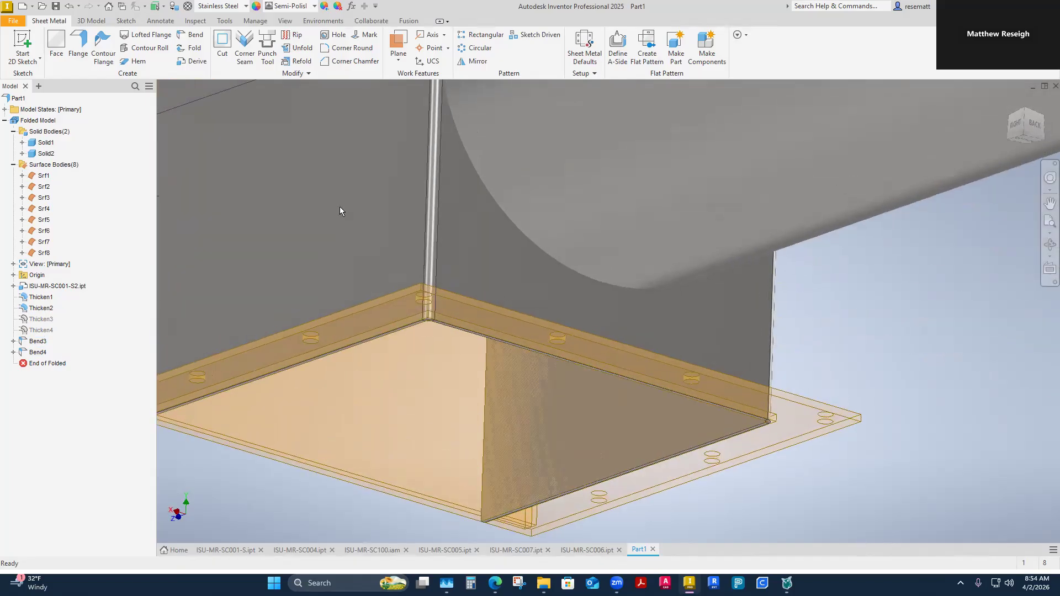
middle_click_drag(333, 251, 438, 380, "shift")
scroll(509, 460, "down", 3)
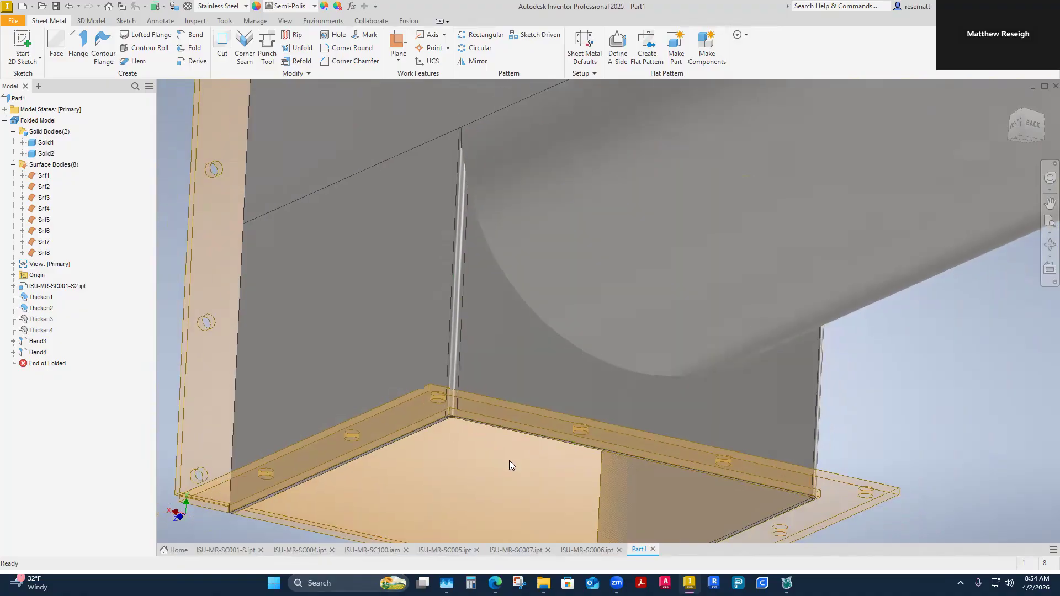
middle_click_drag(509, 459, 212, 436, "shift")
left_click(43, 176)
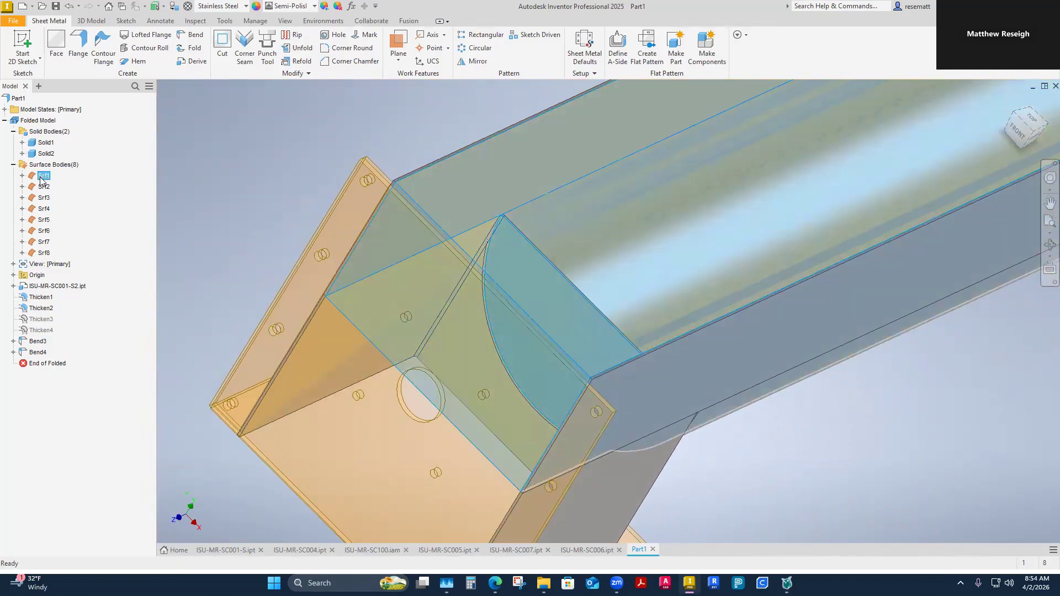
left_click(44, 253, "shift")
right_click(41, 253)
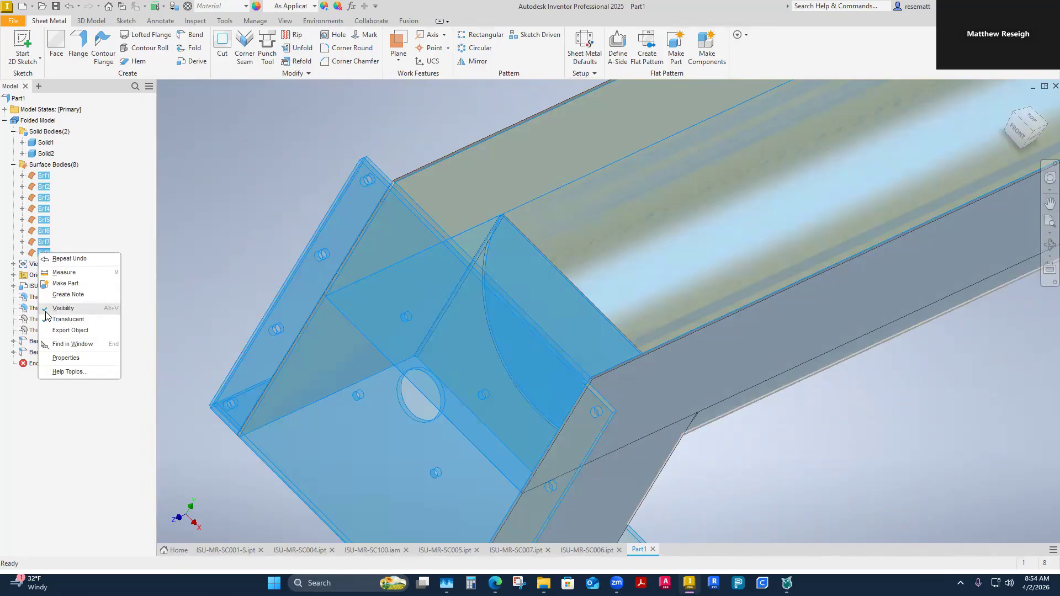
left_click(55, 309)
Step: Start a sketch on the cross plate's face inside the discharge box, slice the graphics, and project the trough's outer arc
middle_click_drag(247, 168, 512, 278, "shift")
middle_click_drag(543, 225, 428, 362, "shift")
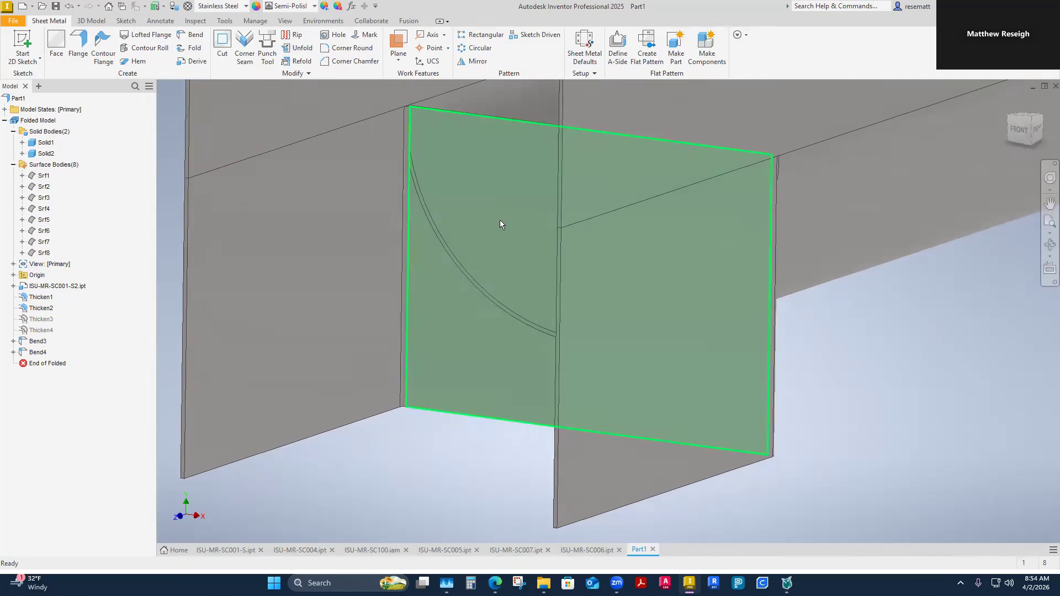
left_click(23, 43)
left_click(492, 203)
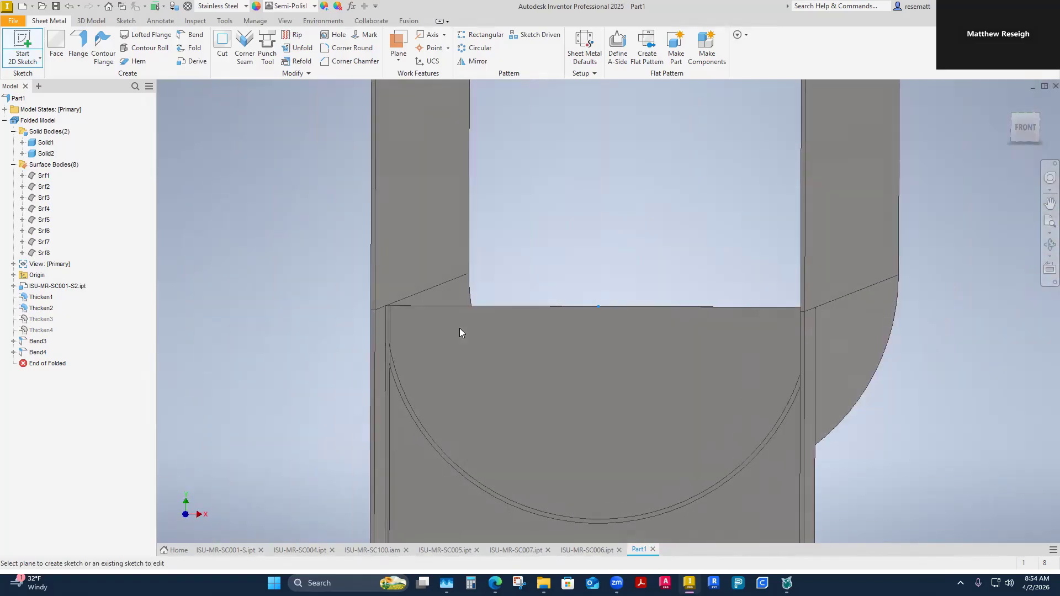
left_click(460, 331)
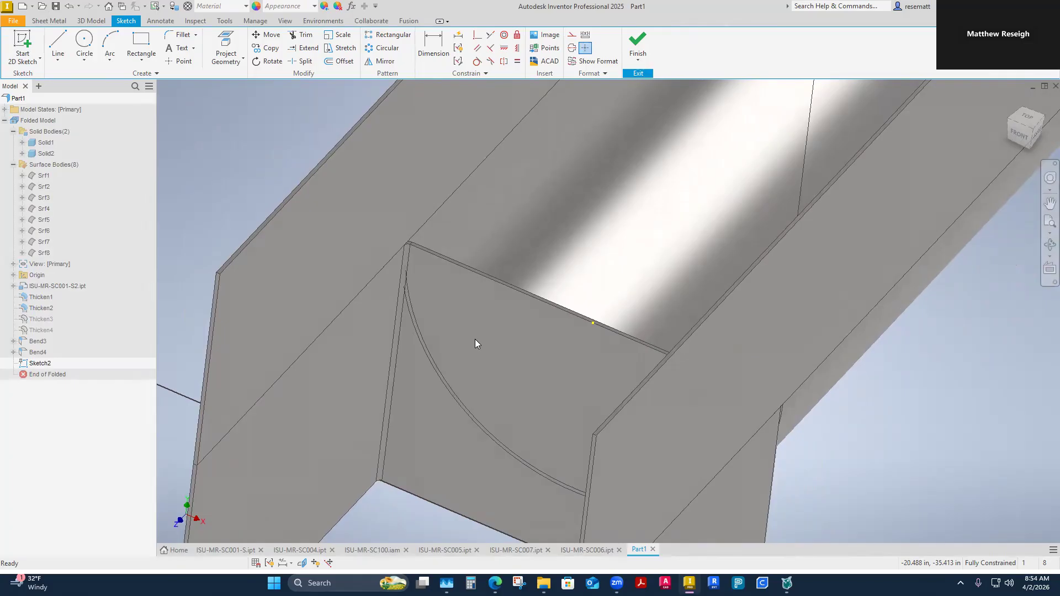
key("F7")
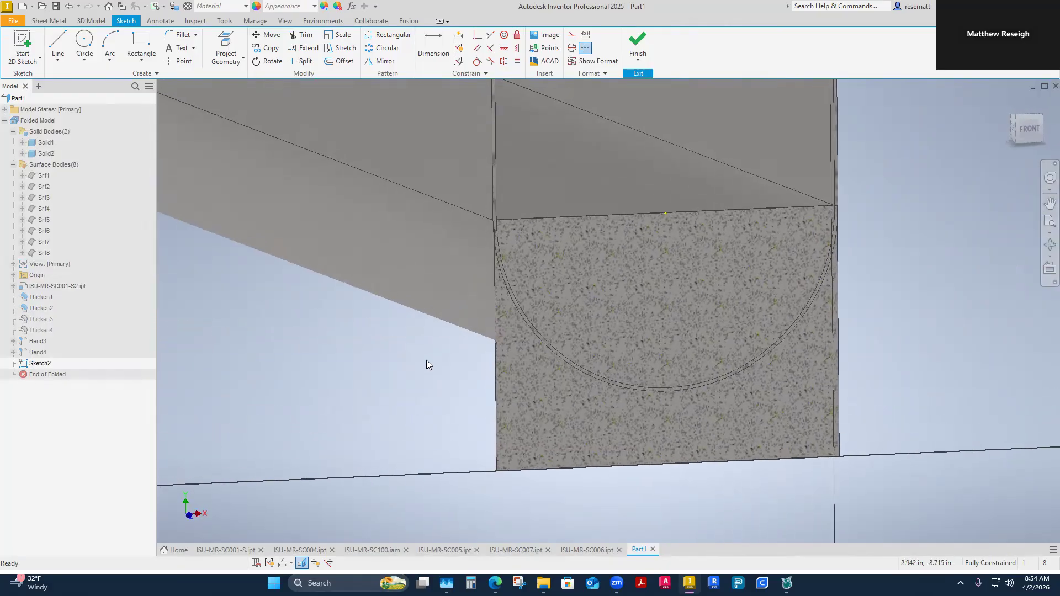
left_click(232, 59)
left_click(240, 85)
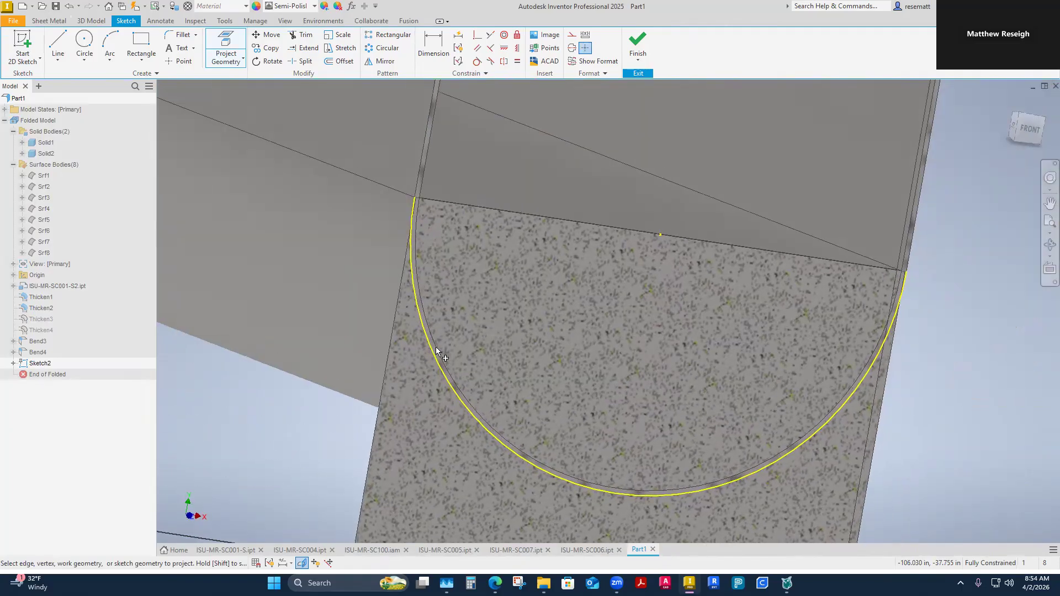
Step: Draw a straight line joining the two upper ends of the projected arc to close the profile
key("l")
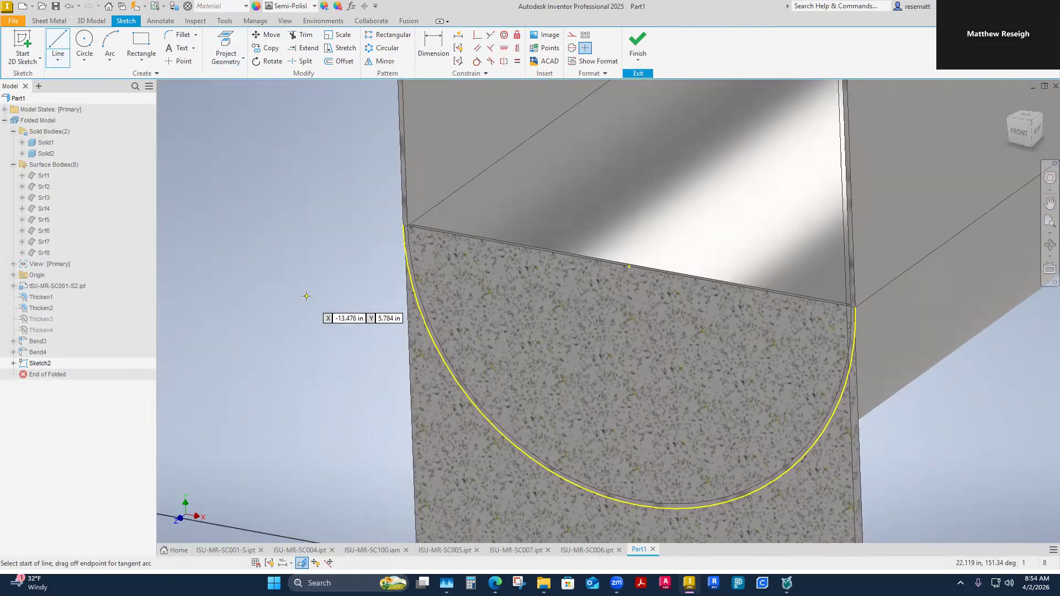
scroll(433, 289, "up", 5)
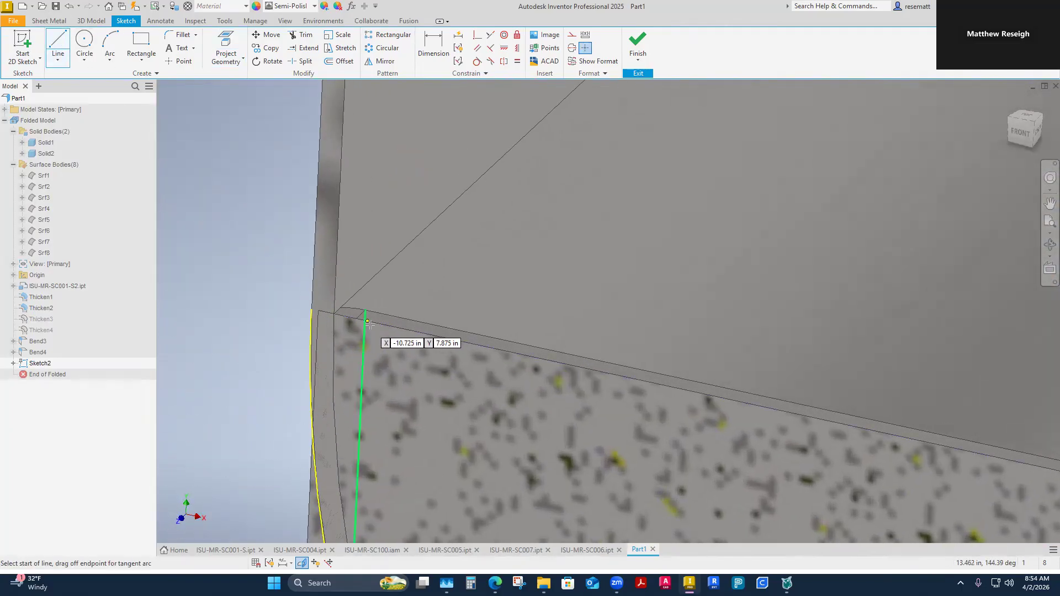
mouse_move(372, 320)
middle_mouse_down("shift")
mouse_move(426, 393)
mouse_move(351, 400)
mouse_move(347, 381)
mouse_move(304, 393)
mouse_move(362, 332)
middle_mouse_up("shift")
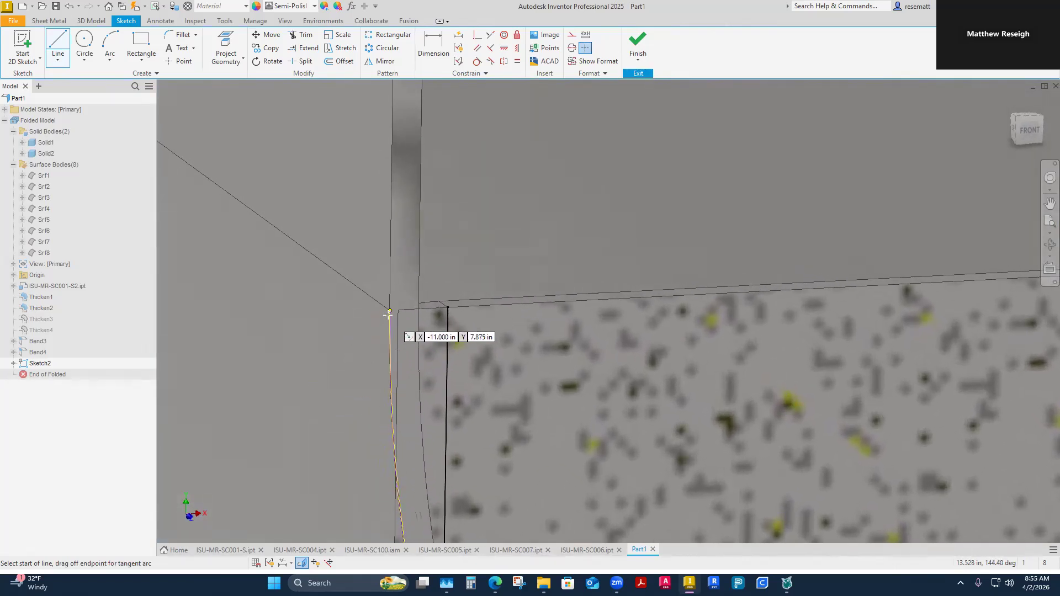
left_click(389, 313)
scroll(401, 348, "down", 3)
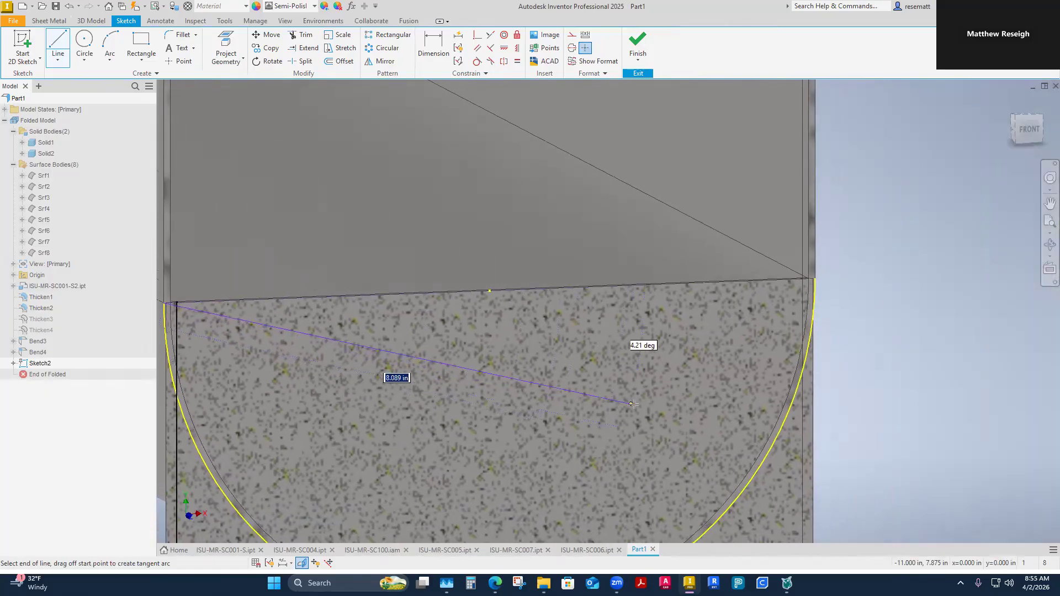
scroll(717, 353, "up", 5)
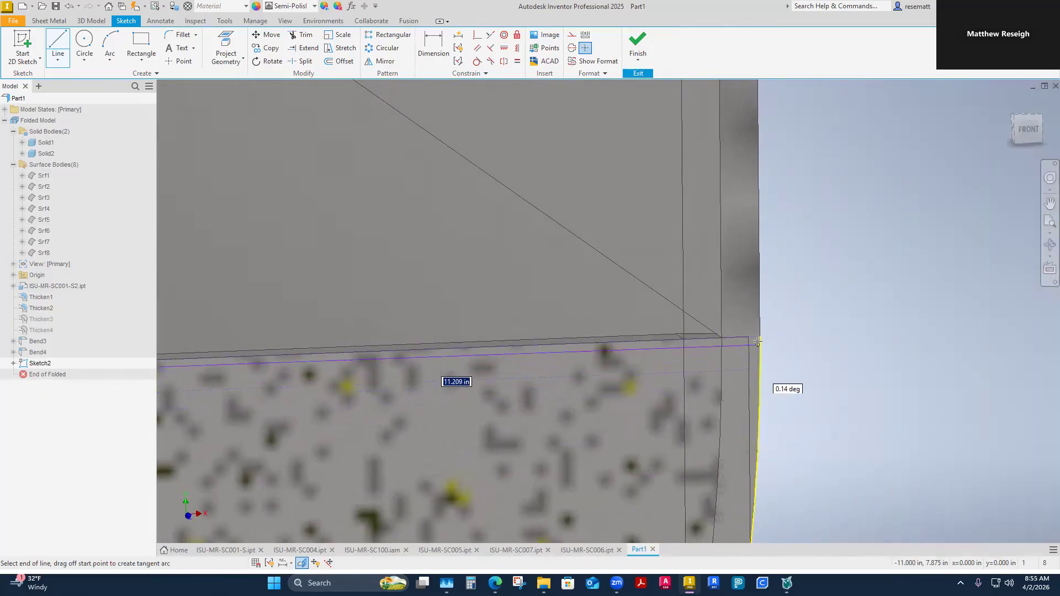
left_click(760, 336)
right_click(760, 336)
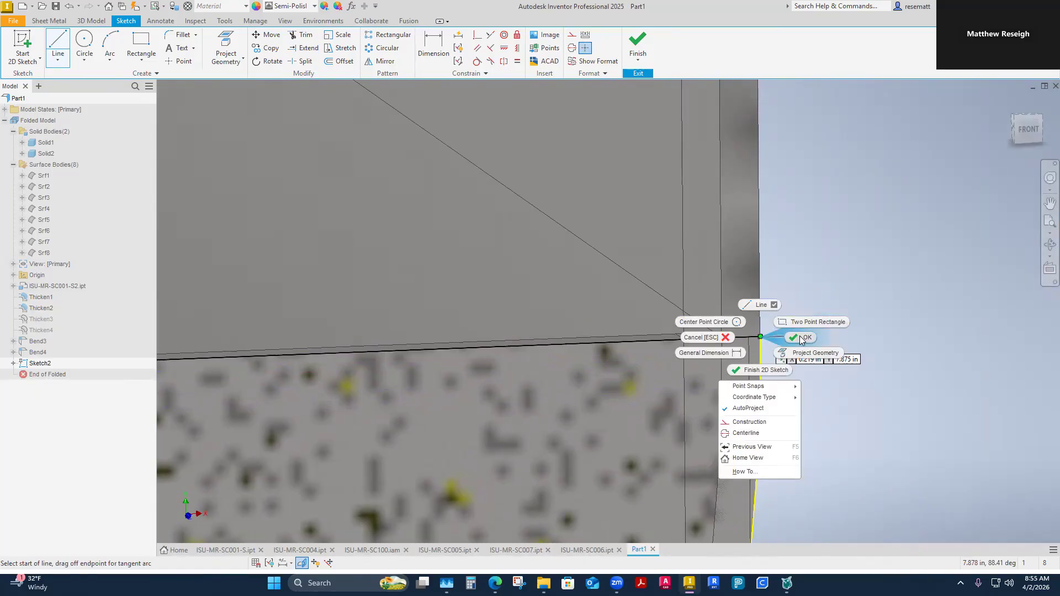
left_click(755, 438)
scroll(755, 437, "down", 3)
scroll(755, 437, "down", 2)
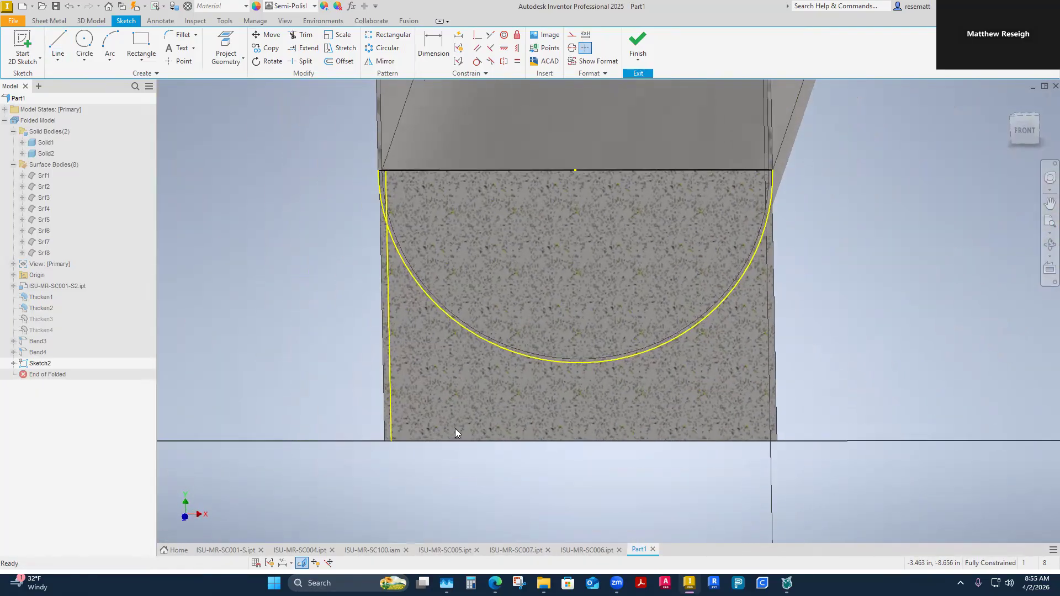
Step: Delete the stray projected vertical edge beside the arc and finish the sketch
left_click(362, 328)
key("Delete")
scroll(486, 193, "up", 5)
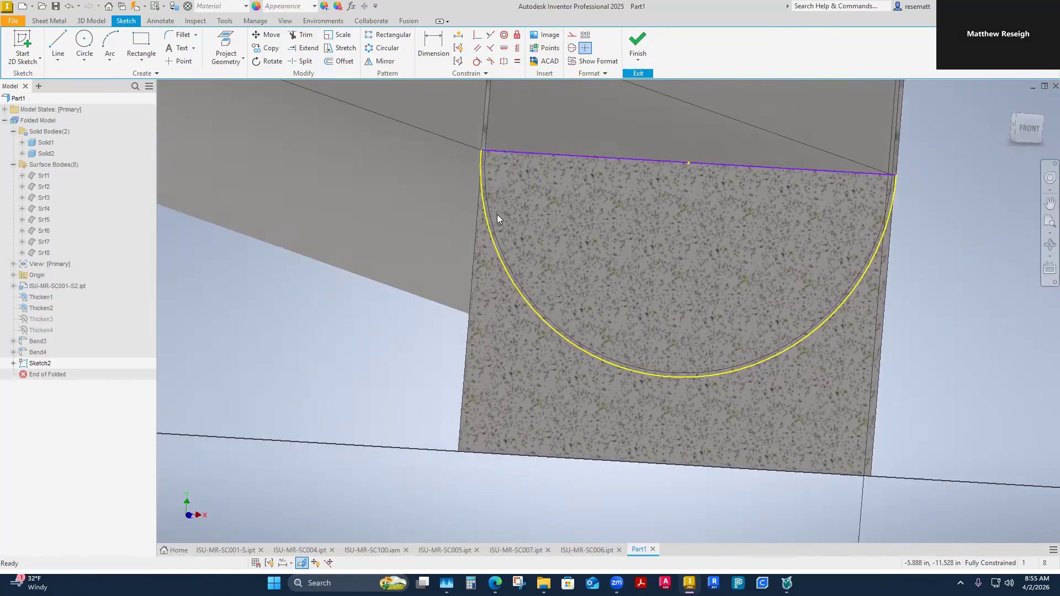
mouse_move(444, 175)
left_mouse_down()
mouse_move(445, 150)
mouse_move(460, 169)
left_mouse_up()
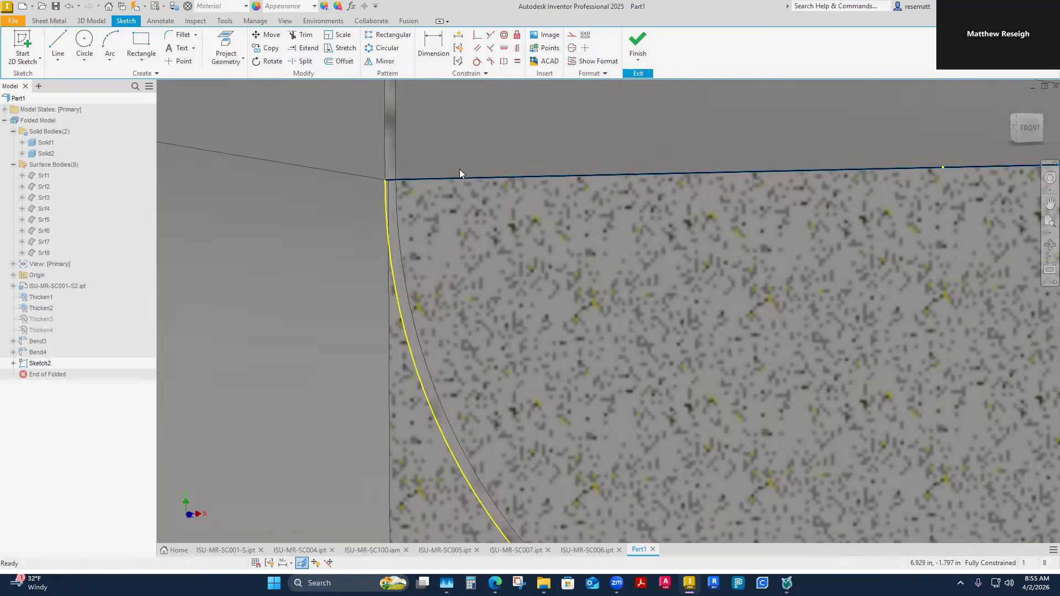
scroll(644, 330, "down", 6)
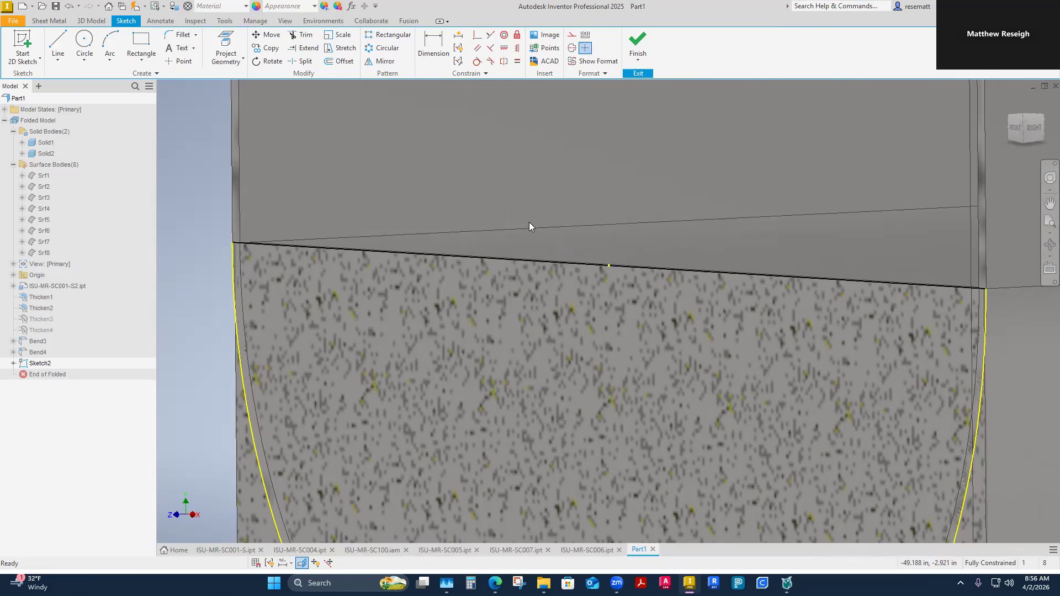
left_click(638, 44)
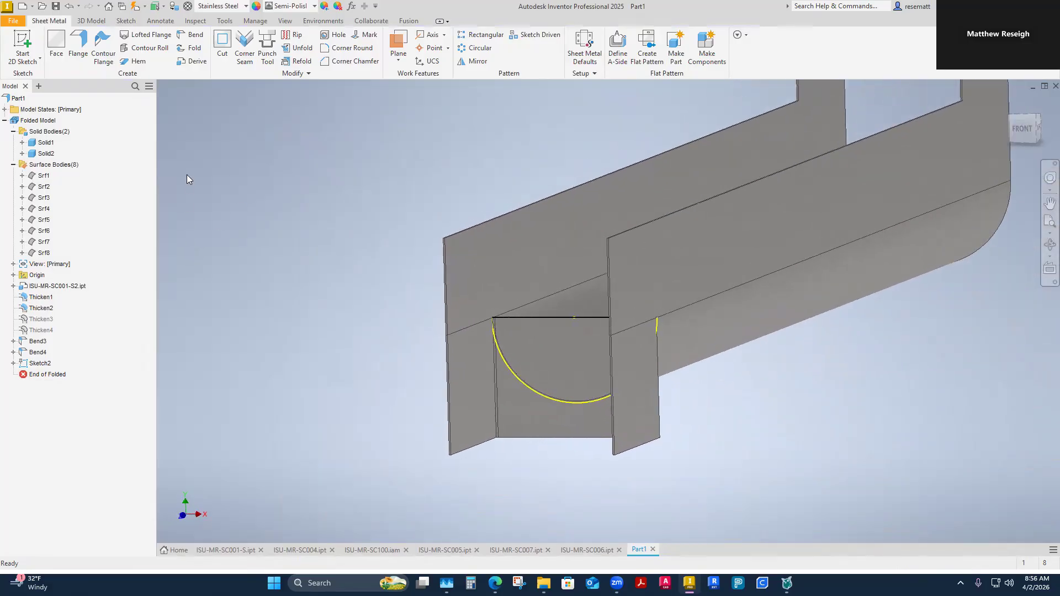
Step: Cut the closed arc profile out of the discharge box's cross plate, Solid2, using the Thickness distance, and inspect the cut at the bent corners
left_click(91, 21)
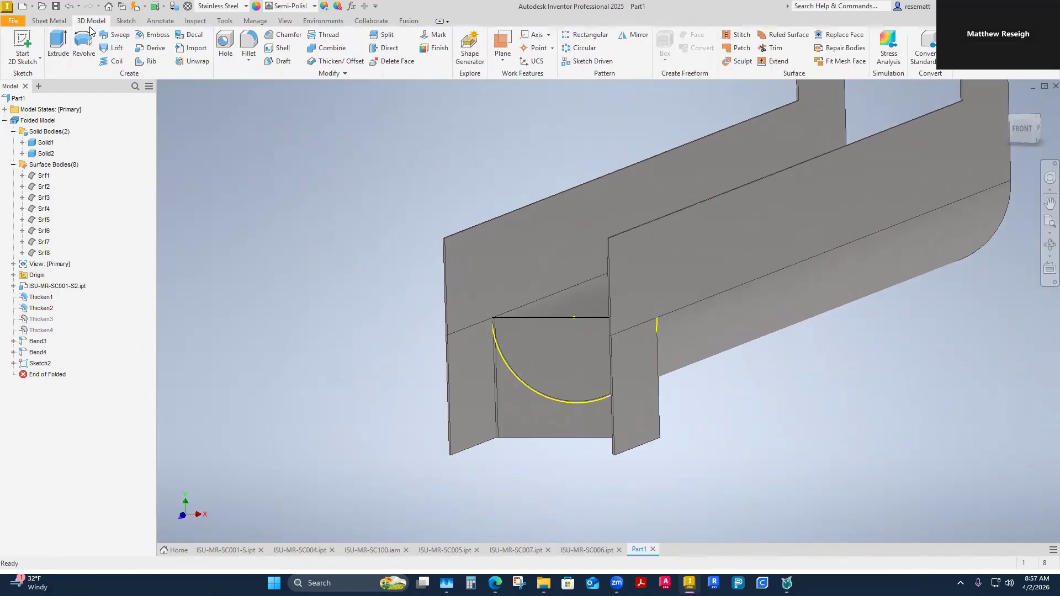
left_click(49, 21)
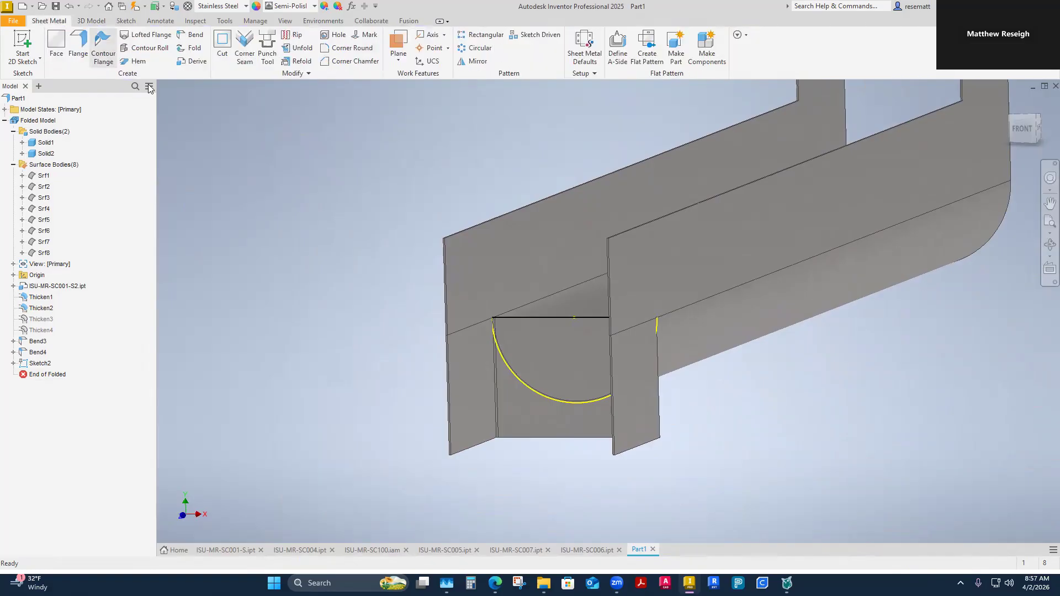
left_click(222, 50)
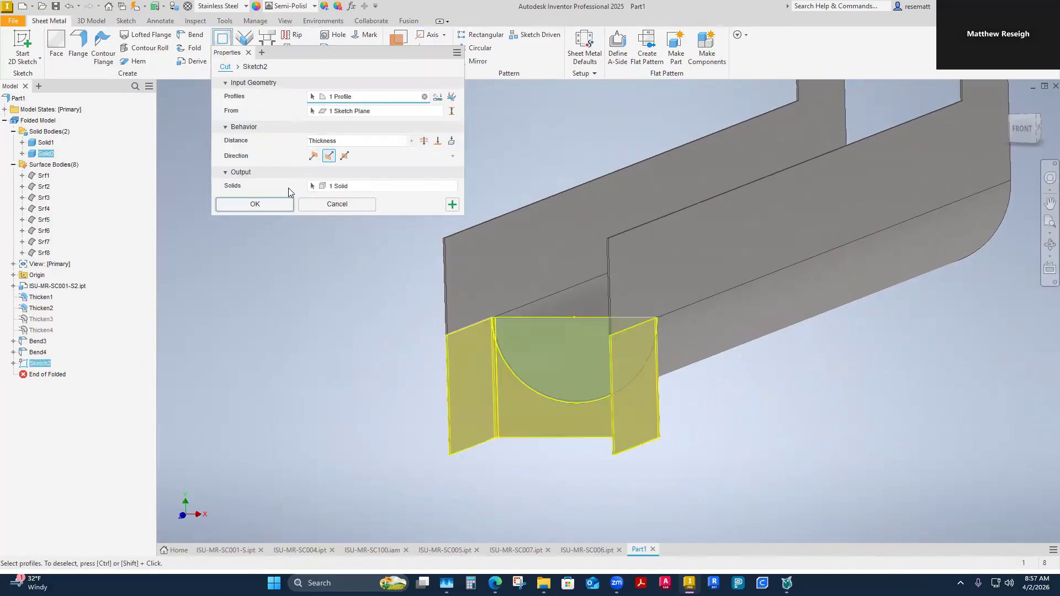
middle_click_drag(286, 380, 651, 369, "shift")
left_click(371, 186)
scroll(552, 358, "up", 3)
middle_click_drag(558, 287, 712, 476, "shift")
middle_click_drag(469, 171, 559, 211, "shift")
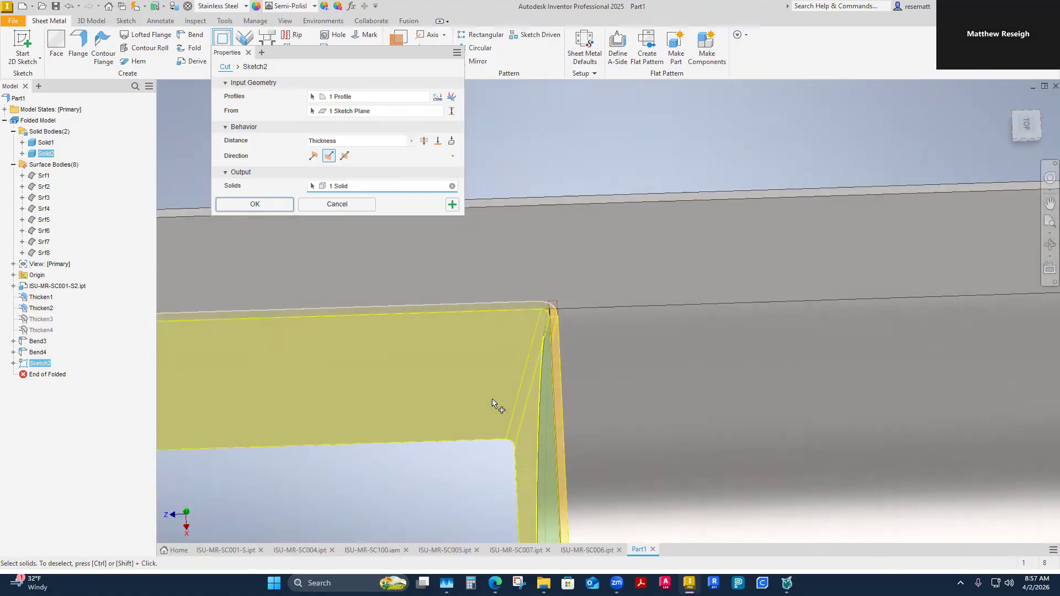
left_click(452, 97)
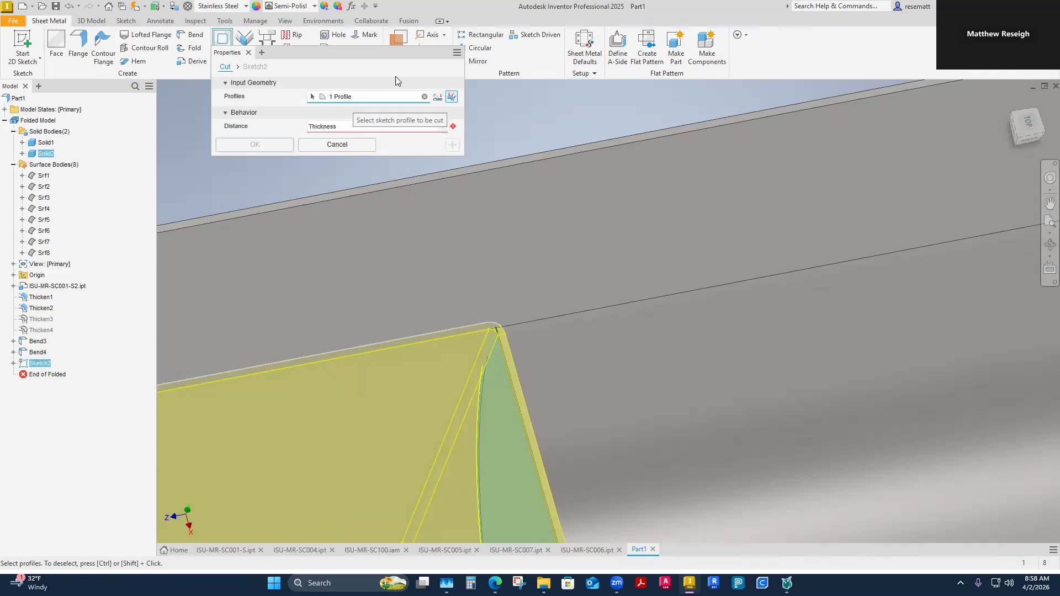
left_click(438, 98)
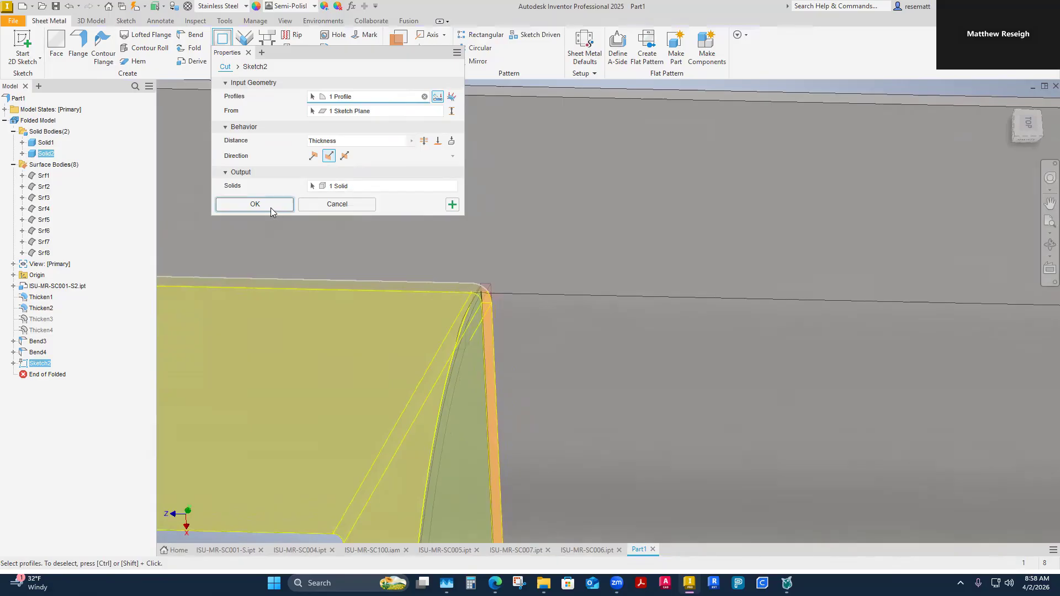
left_click(270, 205)
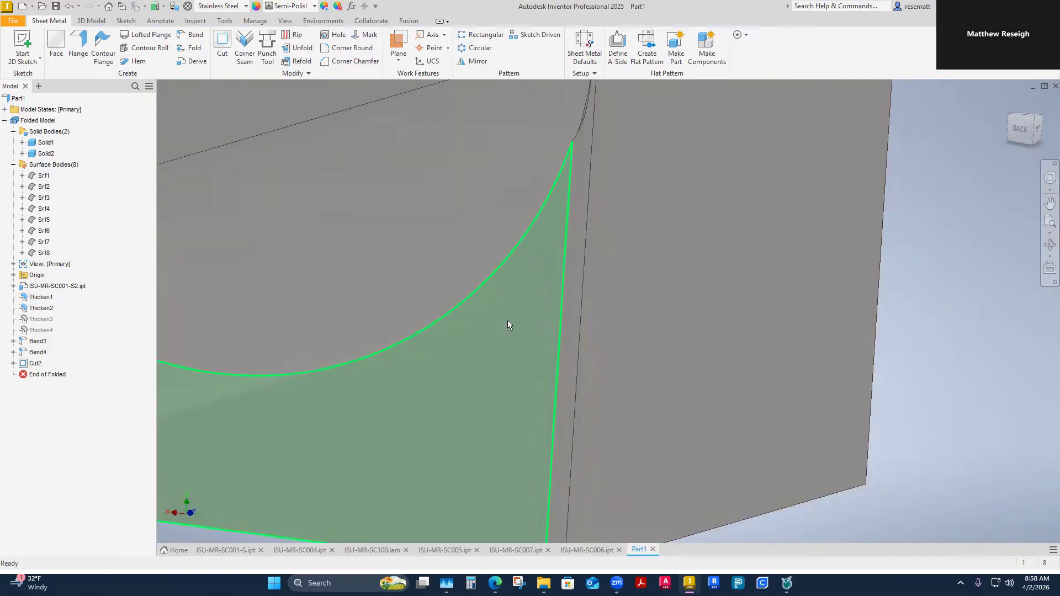
left_click(534, 426)
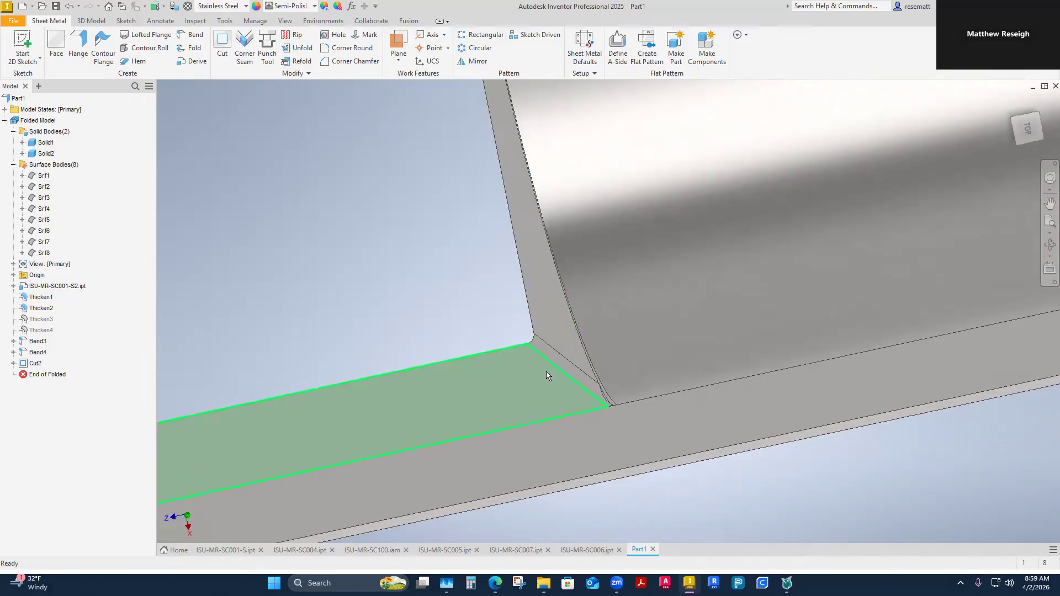
mouse_move(546, 371)
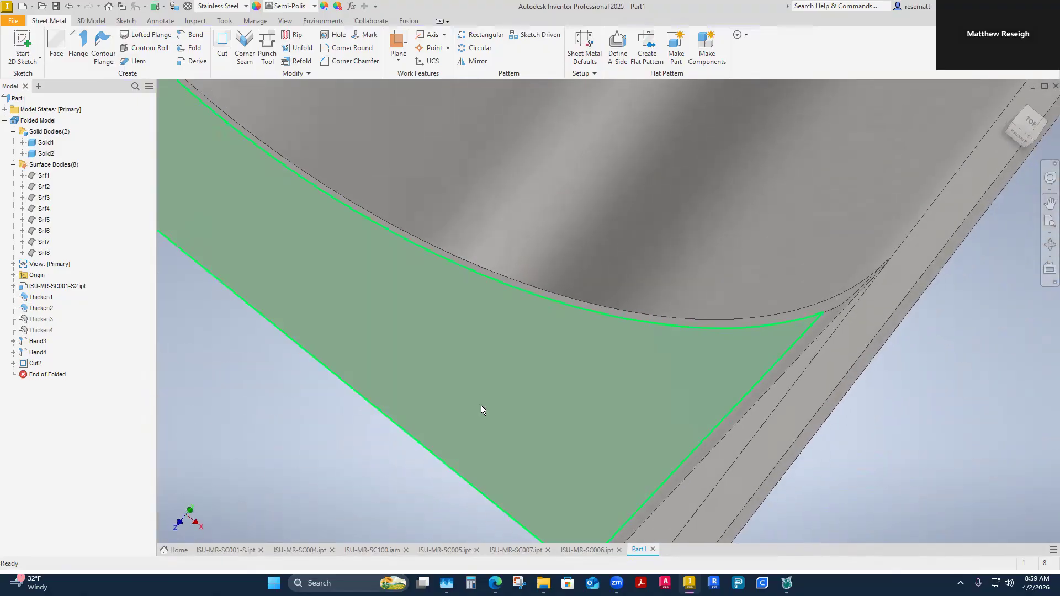
Step: Examine the arc cut in the discharge box's cross plate at the bent corners from inside, outside and below
left_click(485, 353)
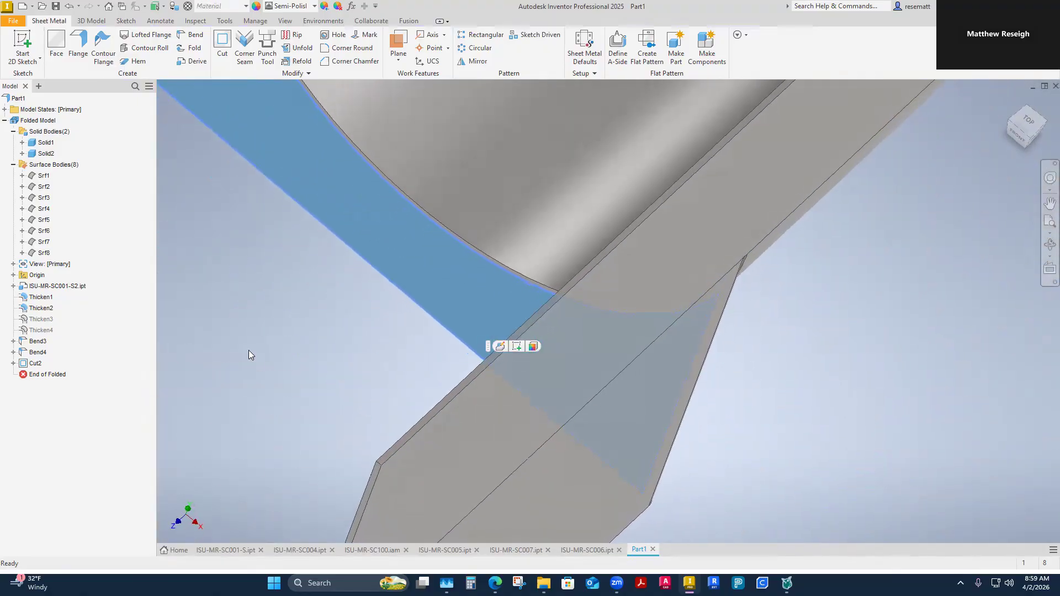
left_click(249, 350)
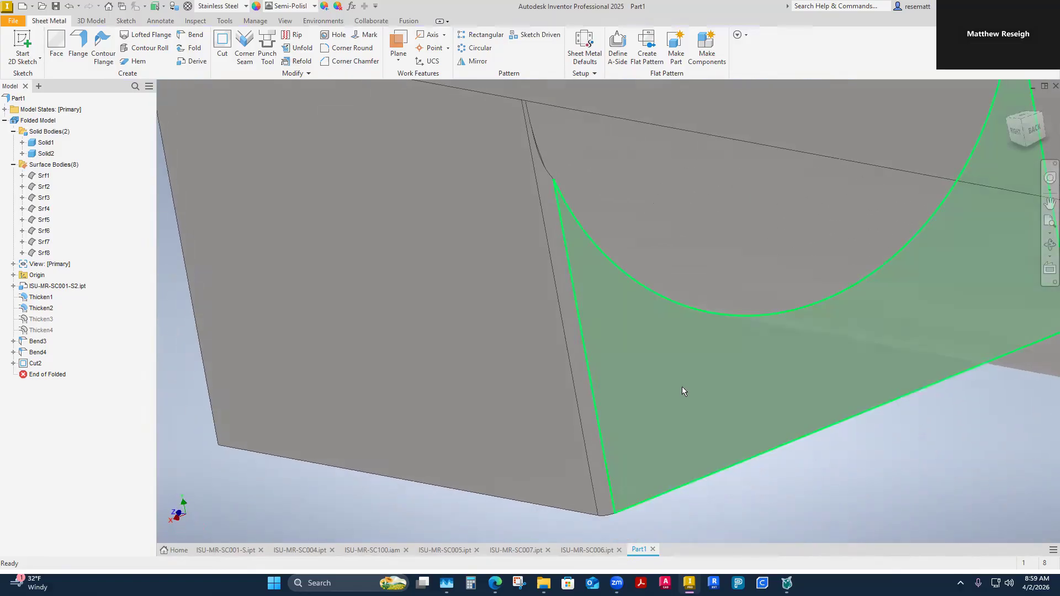
left_click(682, 387)
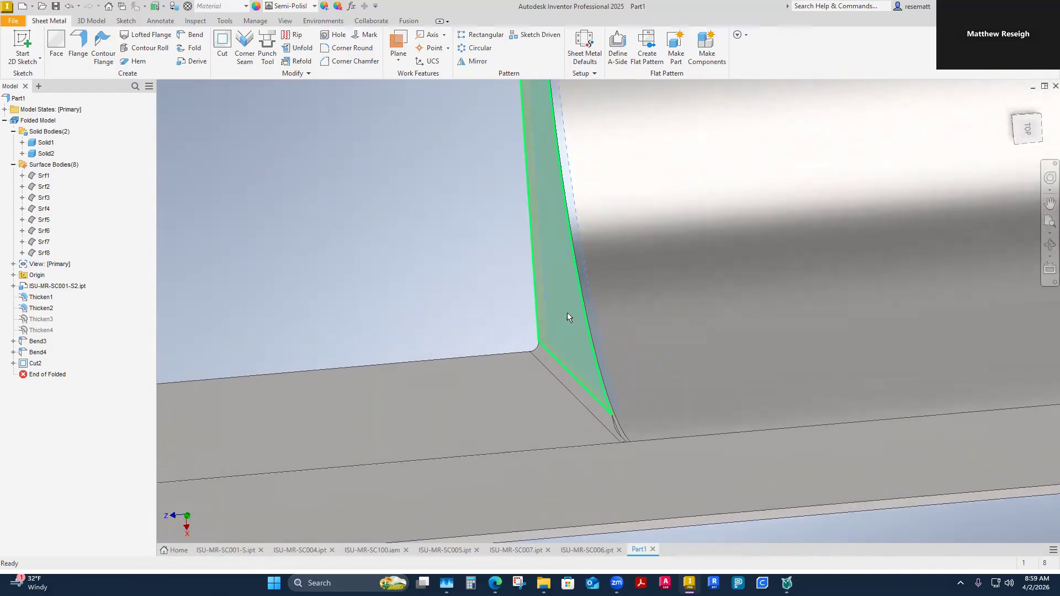
left_click(568, 315)
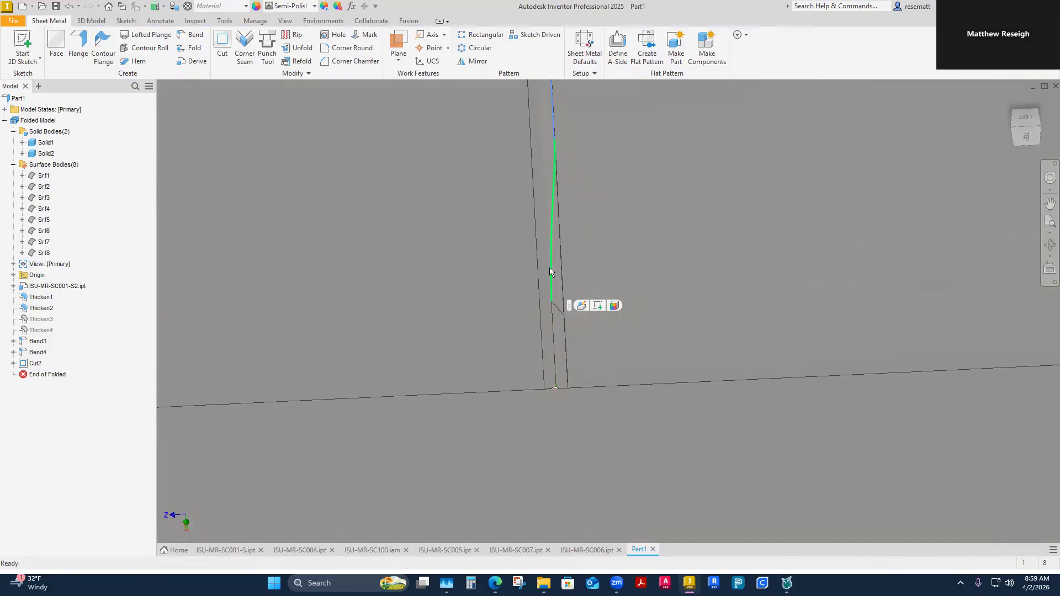
mouse_move(549, 415)
middle_mouse_down("shift")
mouse_move(465, 170)
mouse_move(546, 420)
middle_mouse_up("shift")
left_click(465, 169)
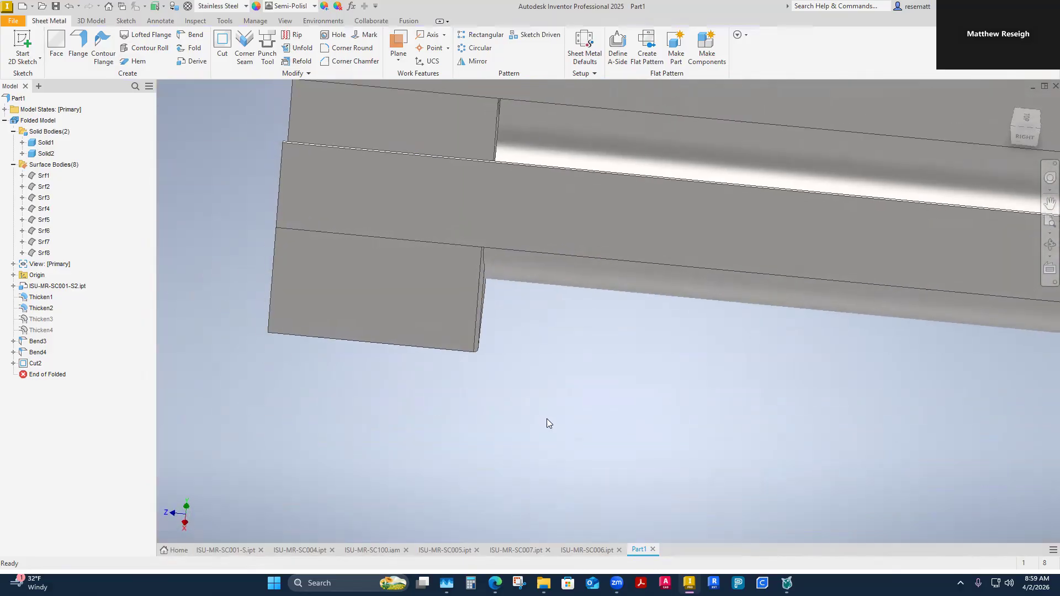
middle_click_drag(551, 418, 488, 412, "shift")
scroll(490, 414, "up", 3)
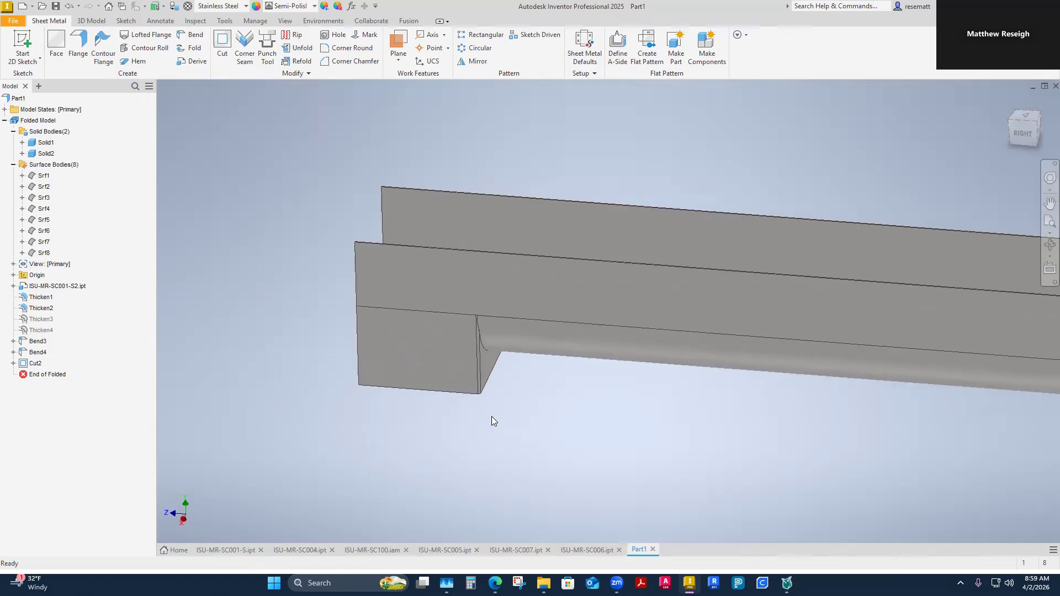
Step: Redefine Cut2's Sketch2 onto the trough-side outer face of the cross plate and accept the sketch change
left_click(13, 364)
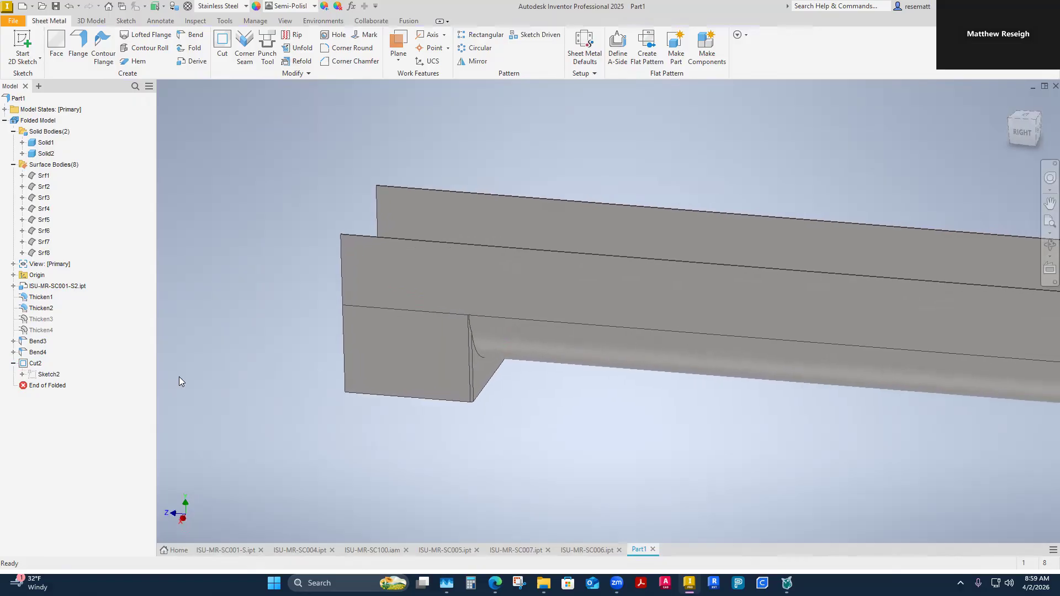
scroll(177, 371, "down", 1)
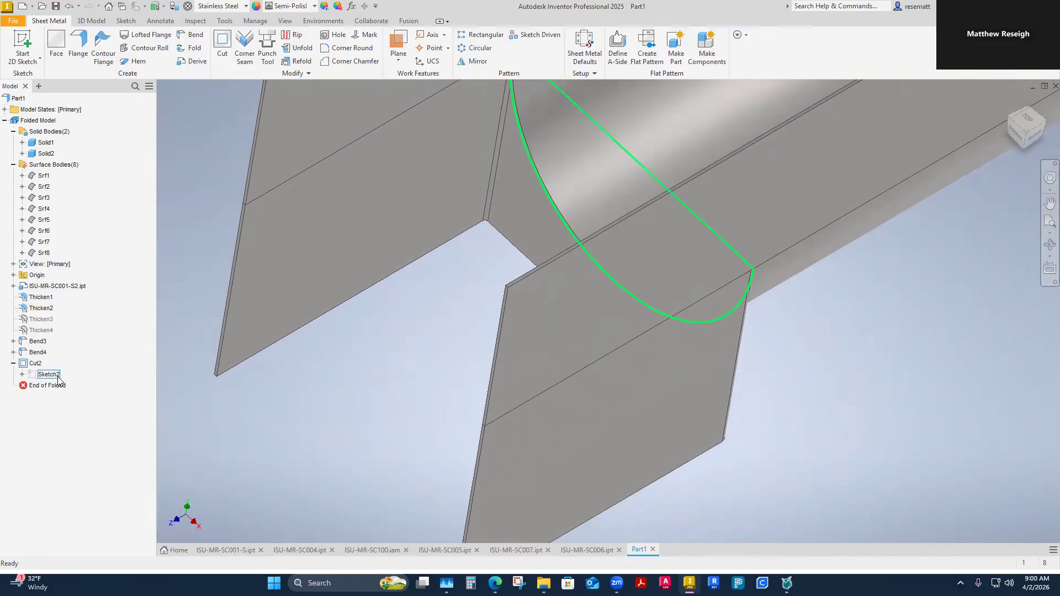
left_click(46, 375)
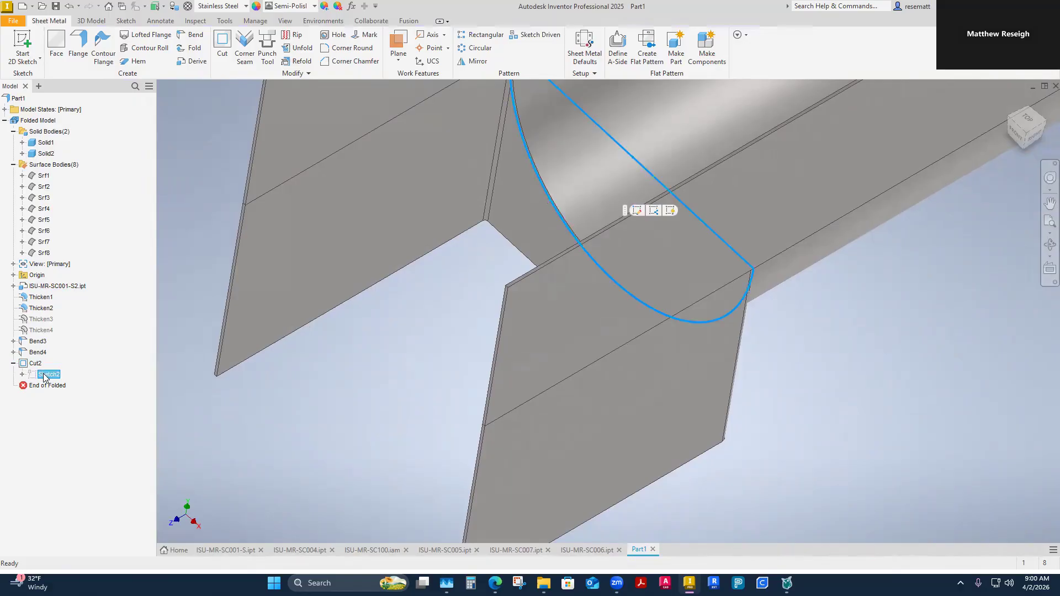
right_click(45, 378)
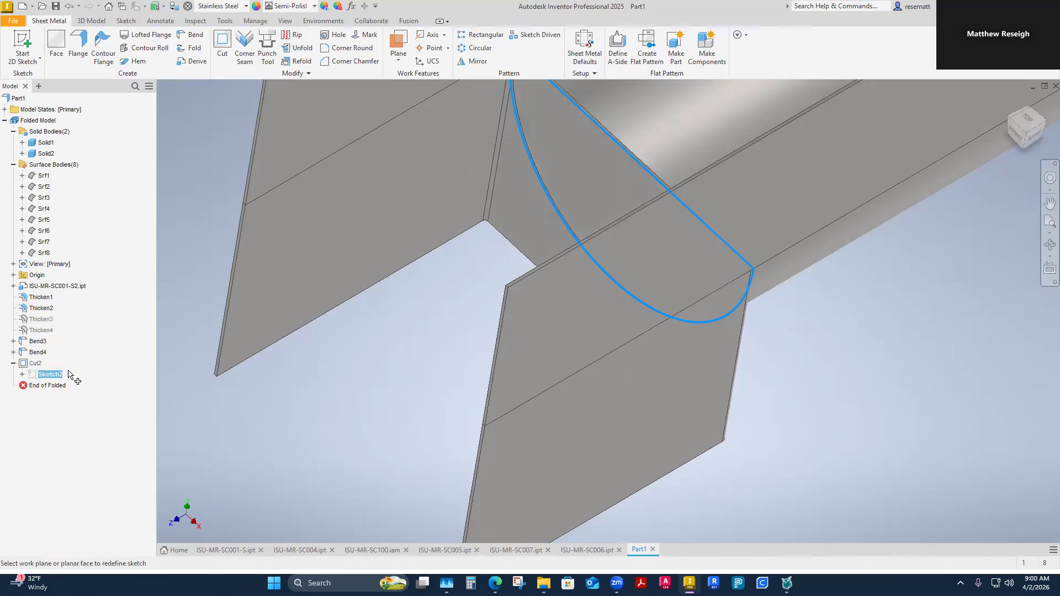
mouse_move(420, 320)
middle_mouse_down("shift")
mouse_move(594, 184)
mouse_move(569, 294)
mouse_move(505, 398)
middle_mouse_up("shift")
scroll(512, 391, "down", 1)
scroll(594, 391, "up", 4)
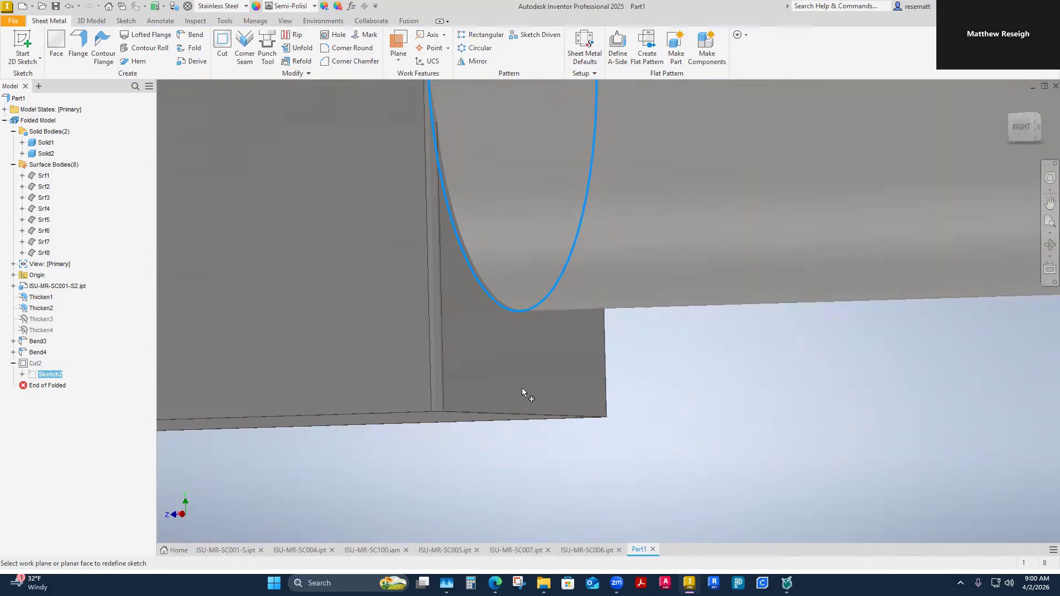
left_click(505, 369)
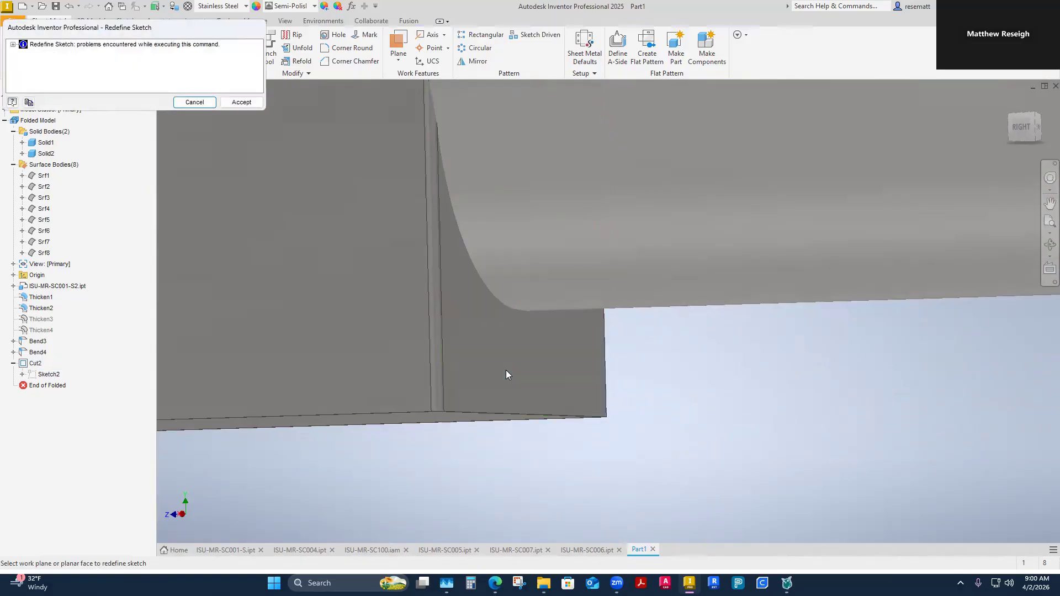
left_click(241, 102)
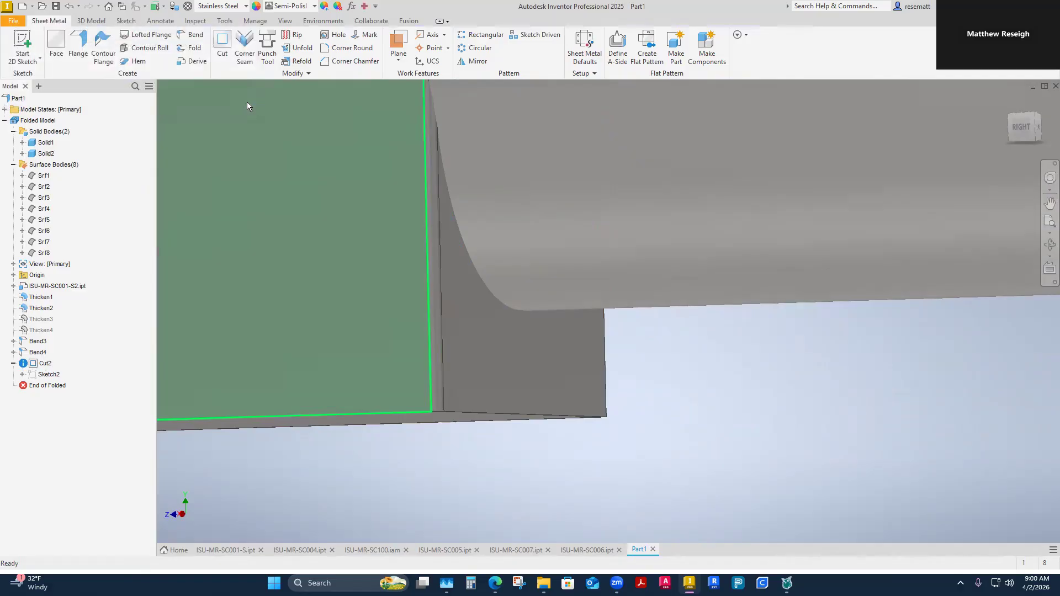
Step: Edit the Cut2 feature and set its direction so the arc profile cuts from the sketch plane into the cross plate
left_click(49, 375)
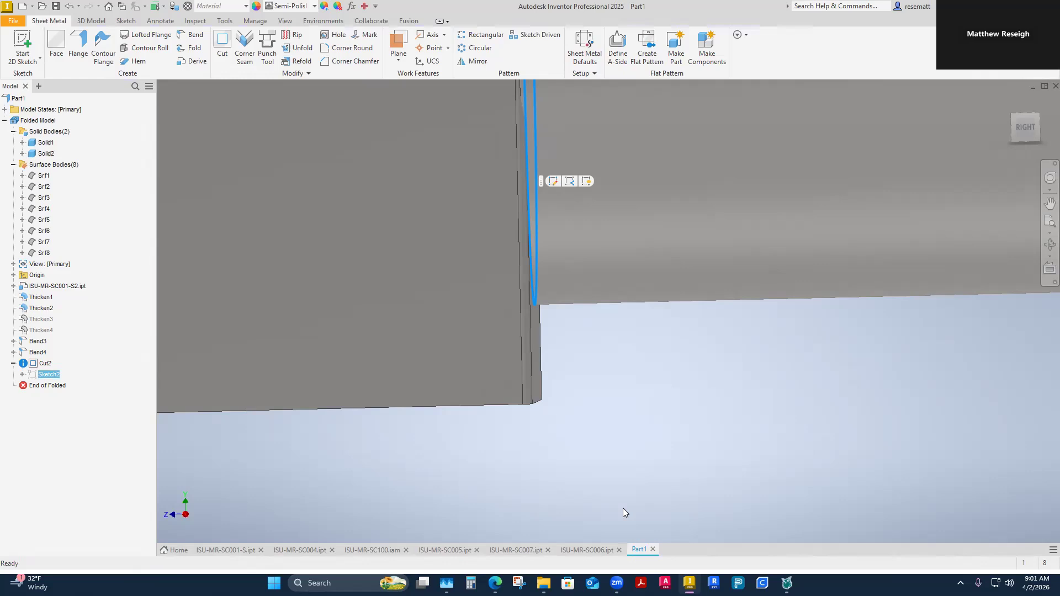
mouse_move(623, 508)
middle_mouse_down("shift")
mouse_move(881, 529)
mouse_move(928, 594)
mouse_move(883, 568)
mouse_move(513, 464)
middle_mouse_up("shift")
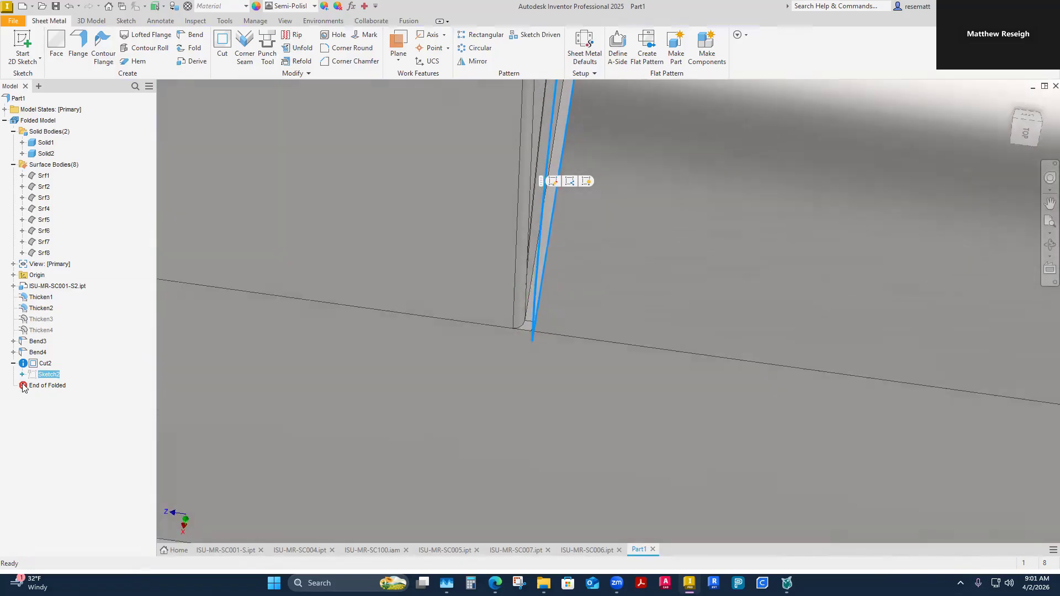
right_click(44, 363)
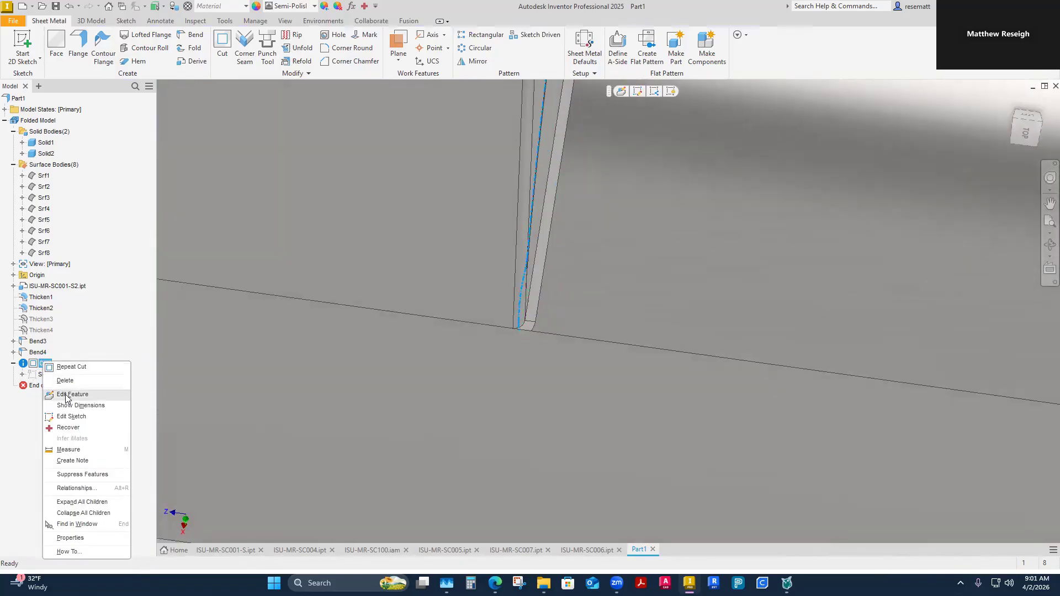
left_click(66, 395)
middle_click_drag(276, 224, 369, 282, "shift")
left_click(313, 156)
middle_click_drag(441, 332, 468, 418, "shift")
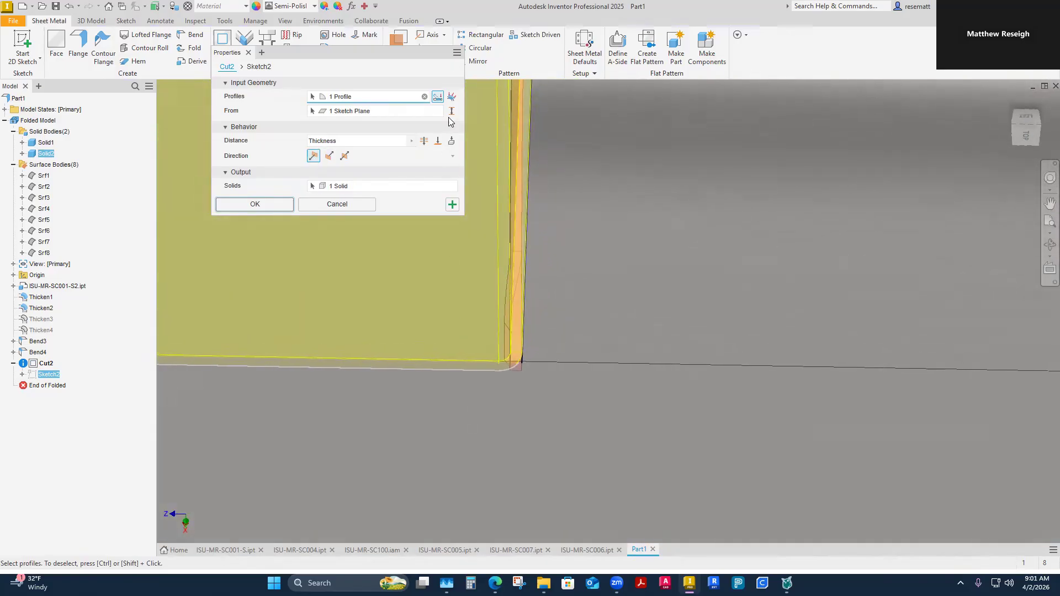
Step: Check the alternate profile cut mode, set Cut2's distance to Thickness *2, and inspect the cut at the bend corner
left_click(452, 98)
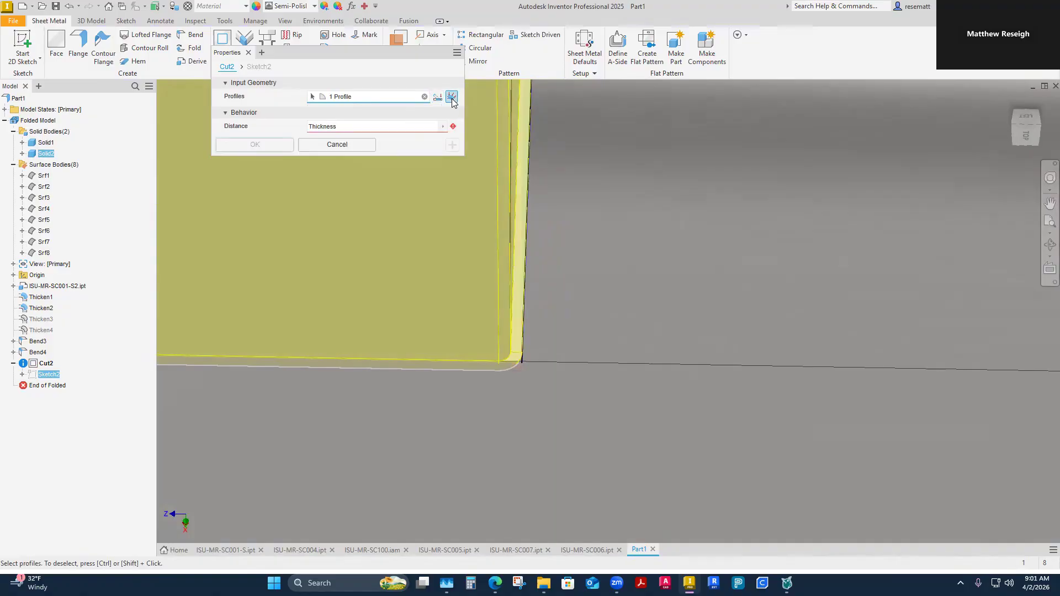
left_click(437, 97)
middle_click_drag(451, 282, 338, 171, "shift")
left_click(342, 143)
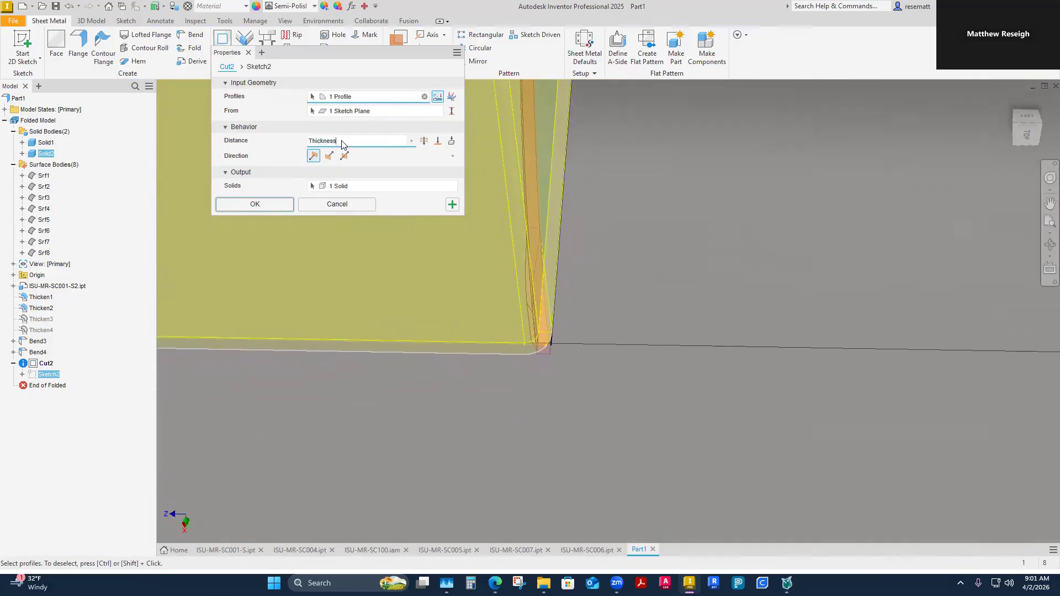
type("*2")
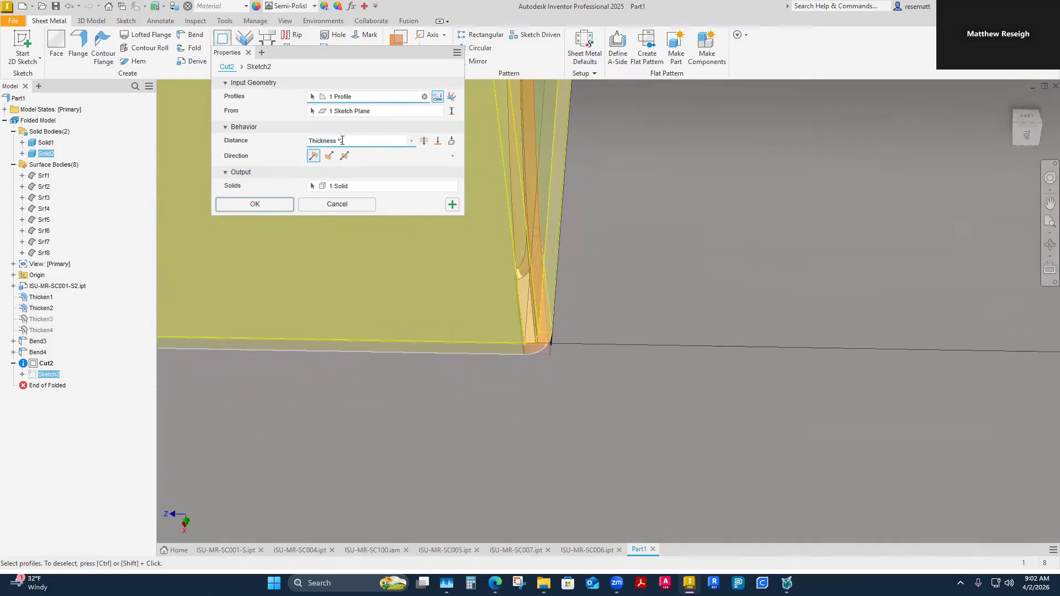
middle_click_drag(476, 385, 515, 364, "shift")
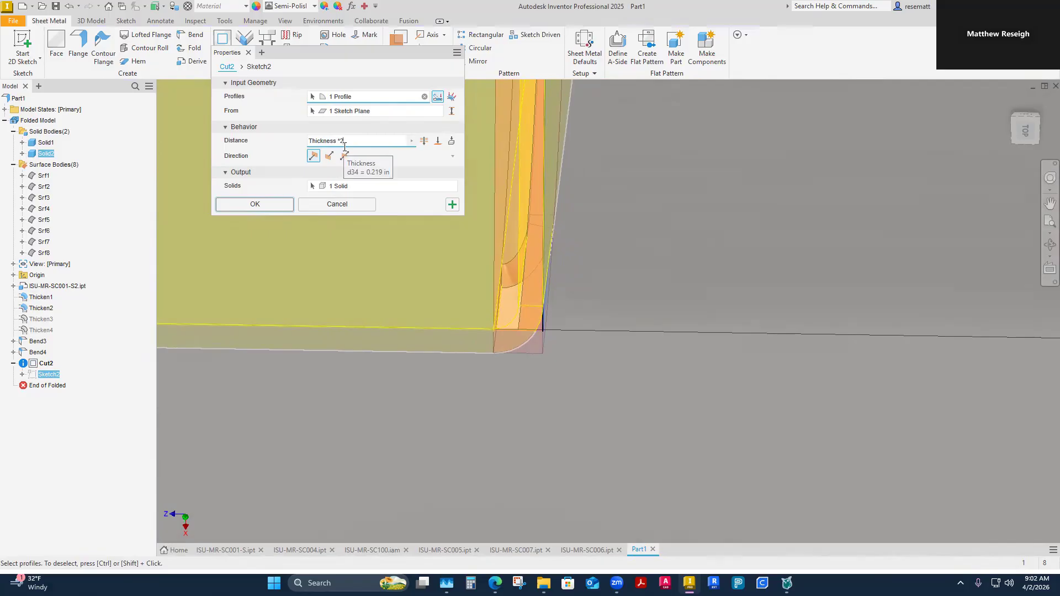
middle_click_drag(429, 231, 546, 338, "shift")
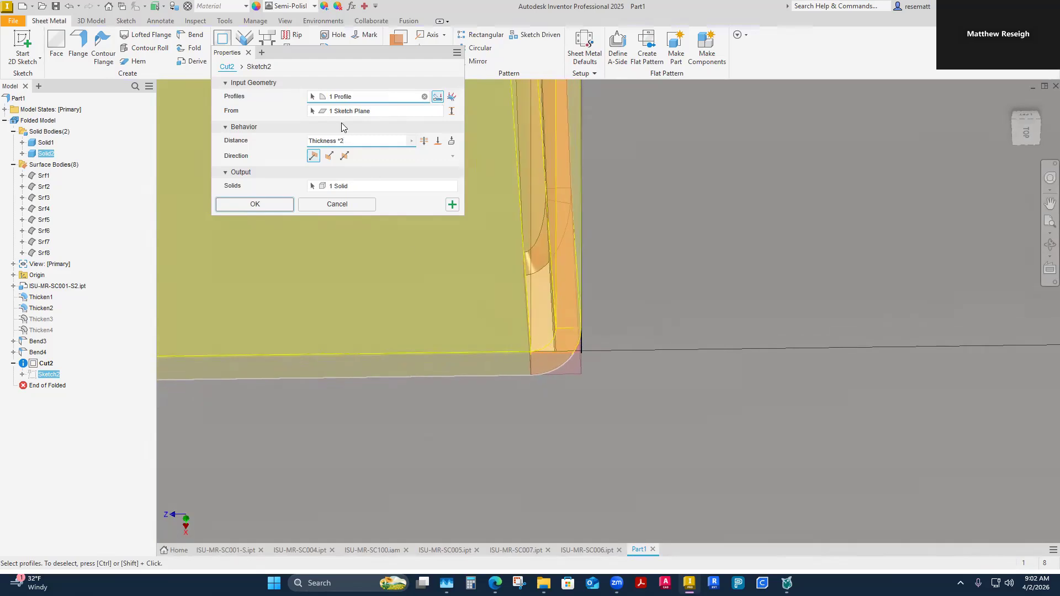
left_click(270, 204)
middle_click_drag(500, 369, 548, 393, "shift")
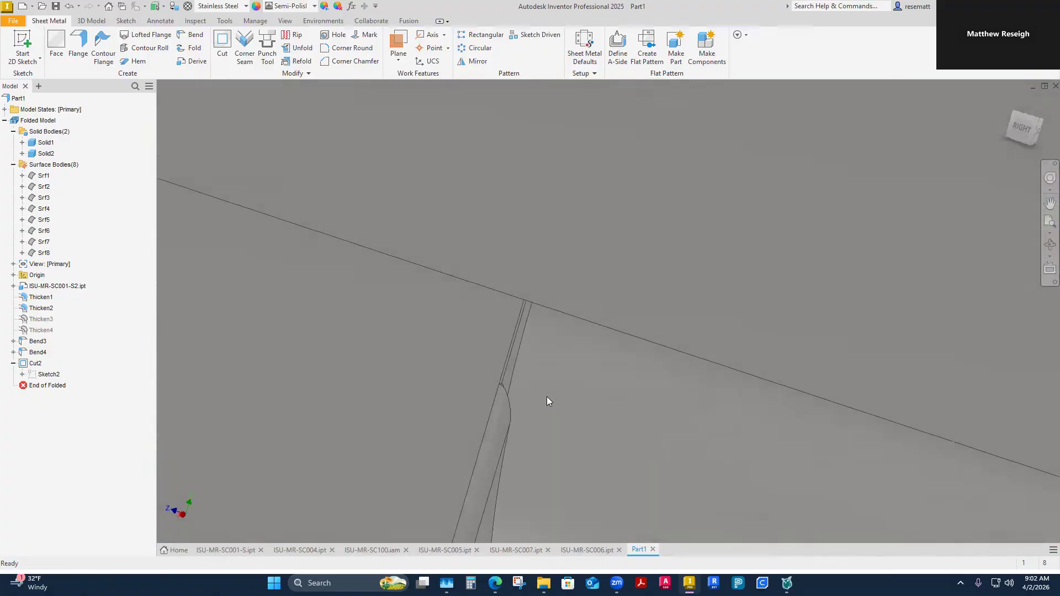
Step: Set Cut2's distance to Thickness + .03 and inspect how the cut runs through both bent corners
right_click(48, 374)
left_click(38, 458)
left_click(34, 363)
right_click(34, 362)
left_click(57, 392)
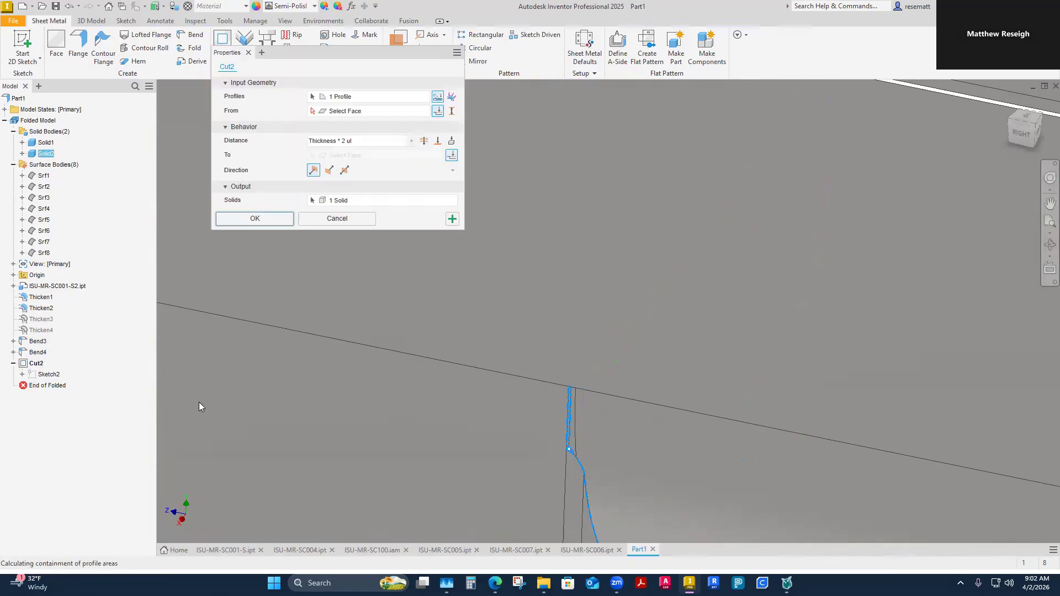
left_click(360, 140)
left_click(360, 141)
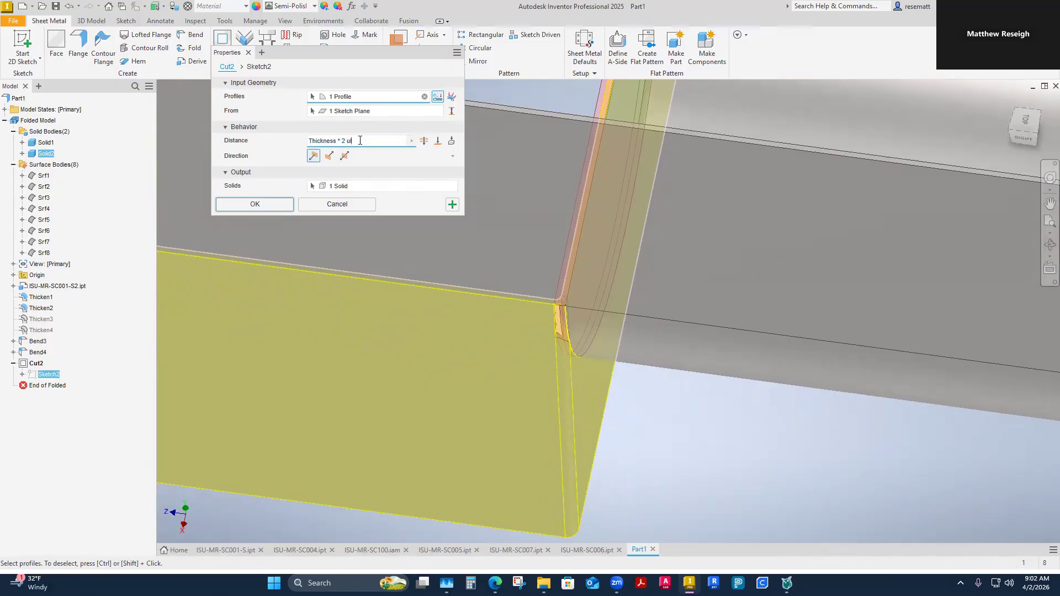
key("BackSpace")
key("BackSpace")
key("BackSpace")
key("BackSpace")
key("BackSpace")
key("BackSpace")
key("BackSpace")
type("= .03")
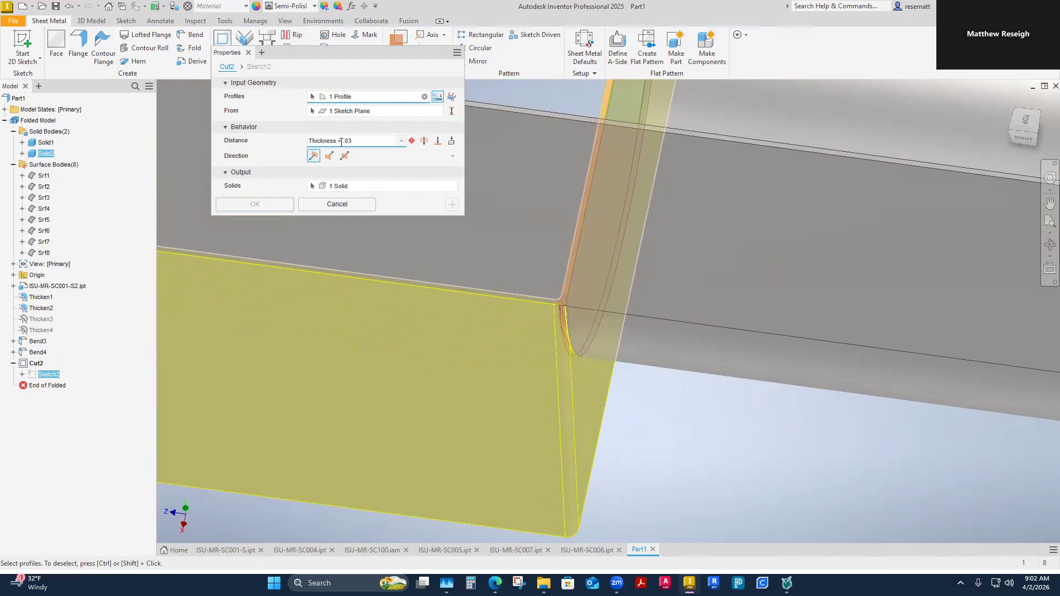
key("BackSpace")
type("+")
middle_click_drag(504, 252, 336, 234, "shift")
left_click(255, 205)
middle_click_drag(507, 320, 539, 299, "shift")
scroll(551, 357, "up", 4)
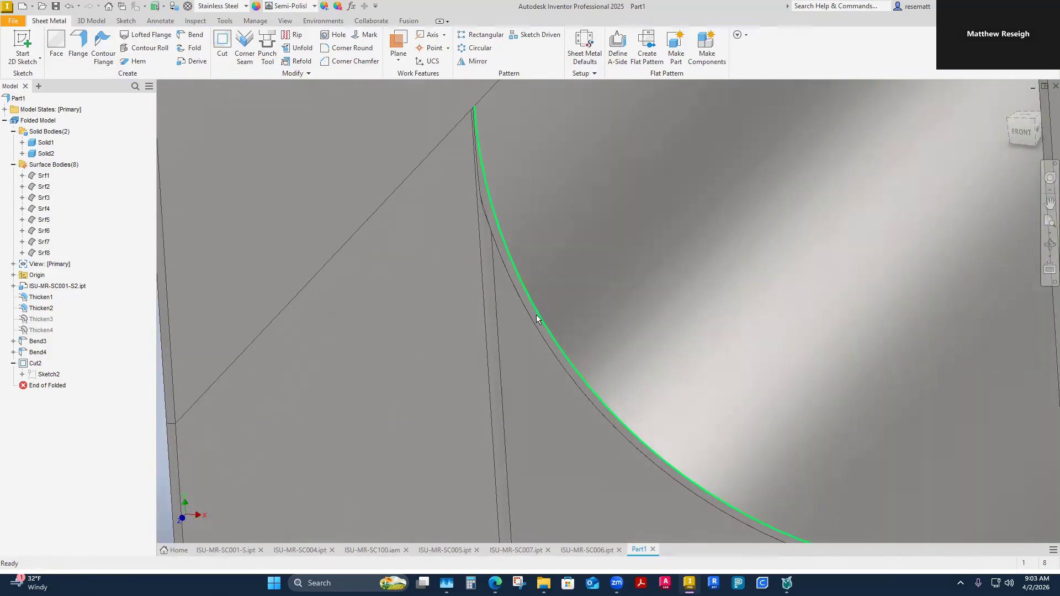
middle_click_drag(617, 305, 570, 305, "shift")
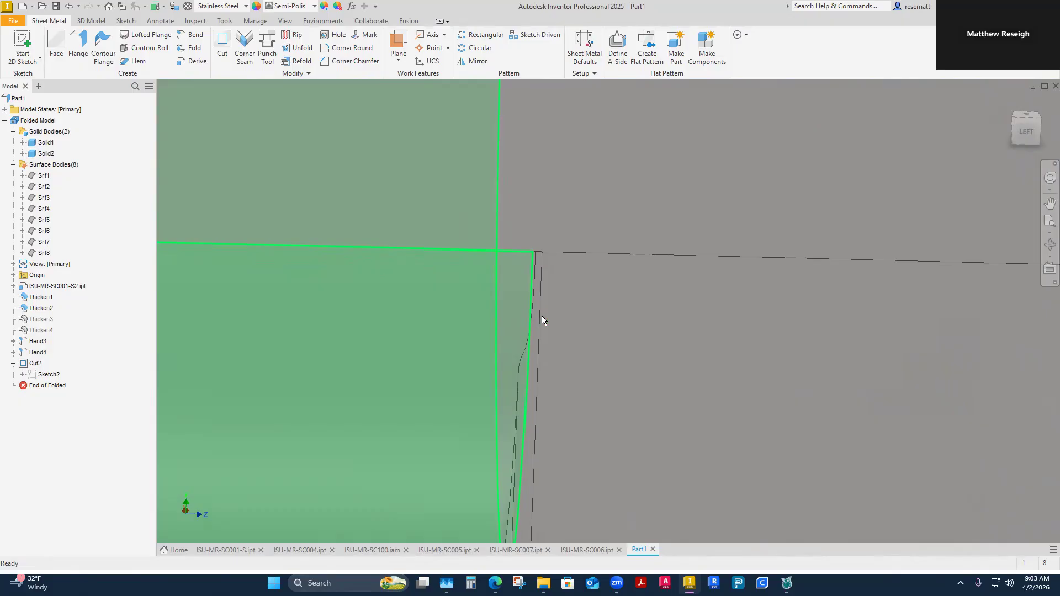
left_click(541, 316)
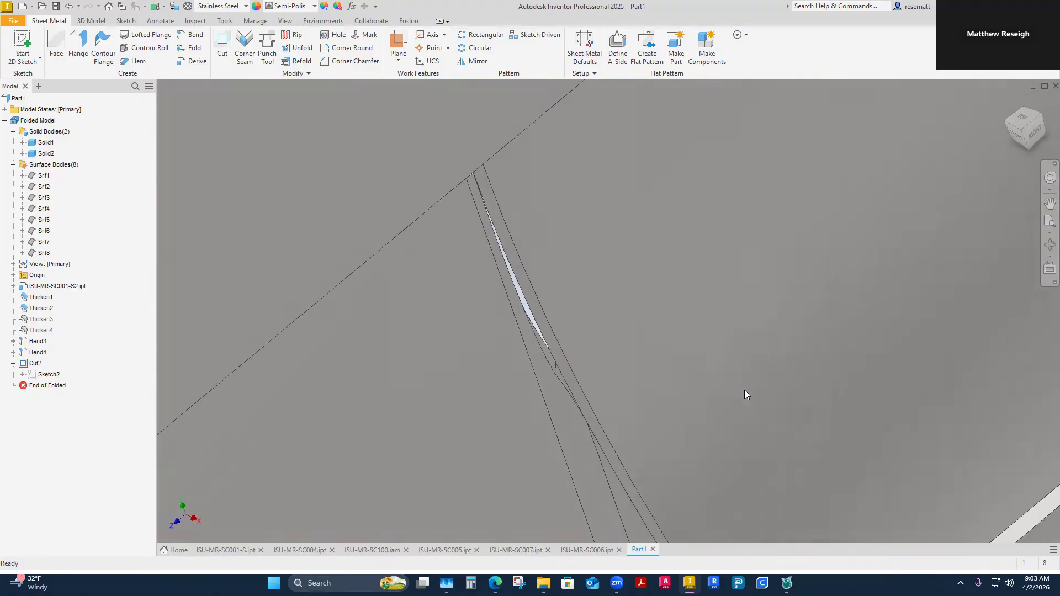
Step: Set Cut2's distance to Thickness, compare the two profile cut modes, keep the original mode and apply the cut
right_click(35, 366)
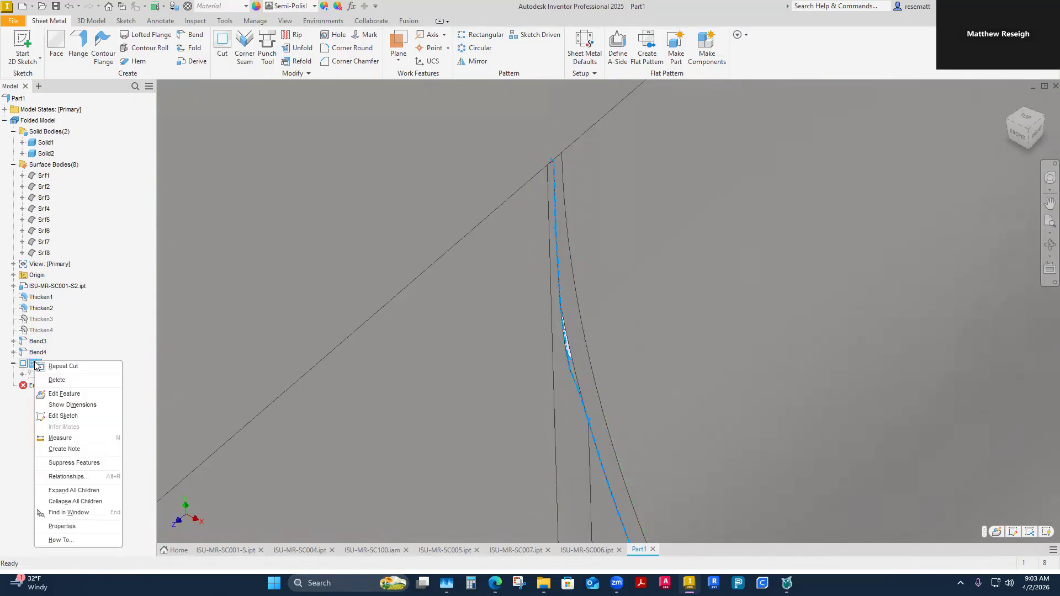
left_click(69, 395)
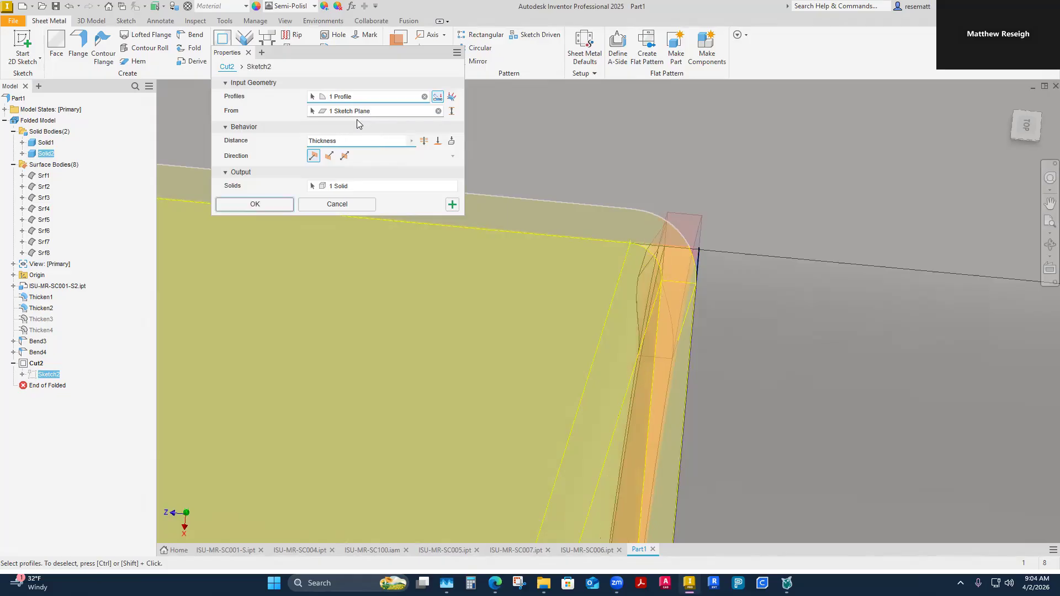
left_click(453, 97)
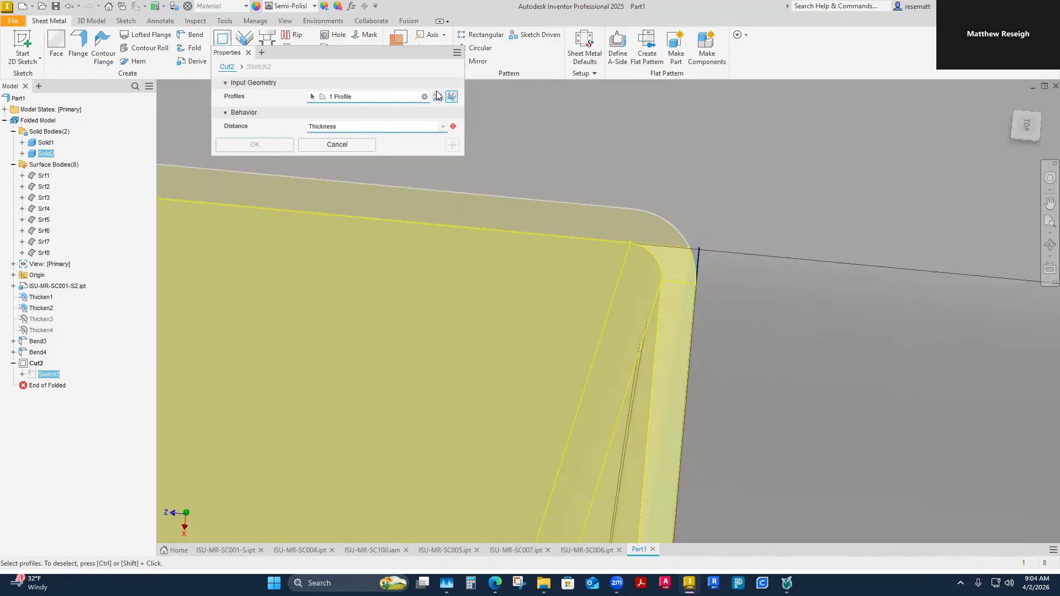
left_click(436, 99)
left_click(447, 98)
left_click(438, 99)
left_click(446, 98)
left_click(438, 98)
left_click(451, 98)
left_click(437, 98)
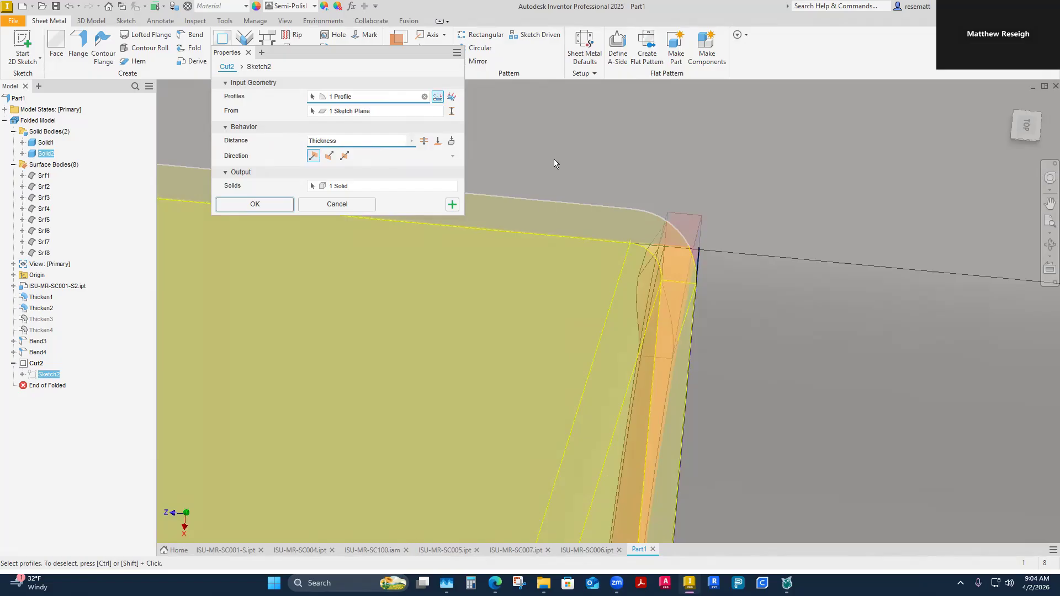
middle_click_drag(554, 159, 581, 159, "shift")
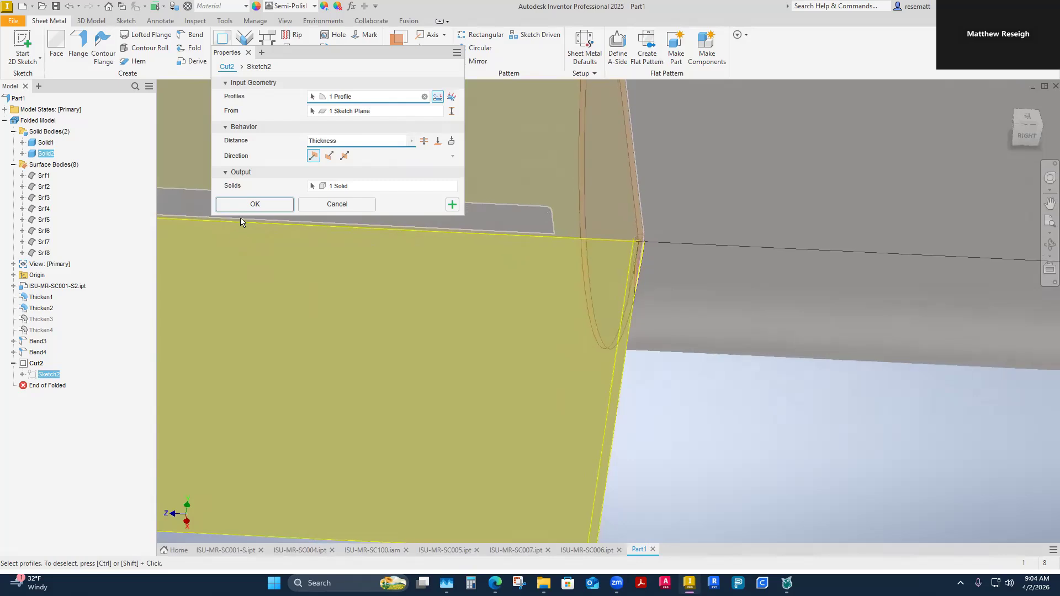
left_click(255, 204)
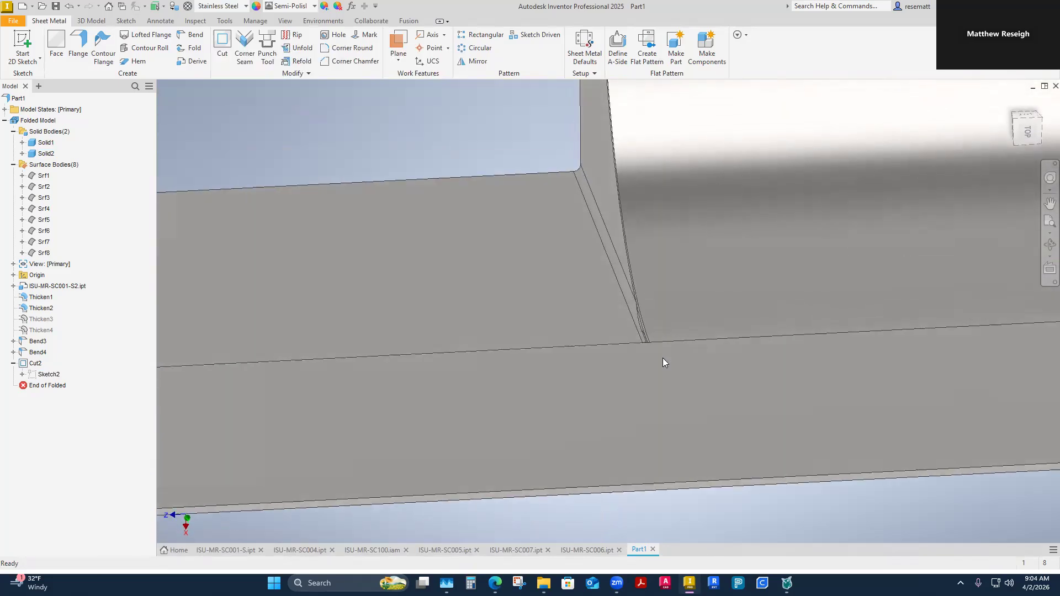